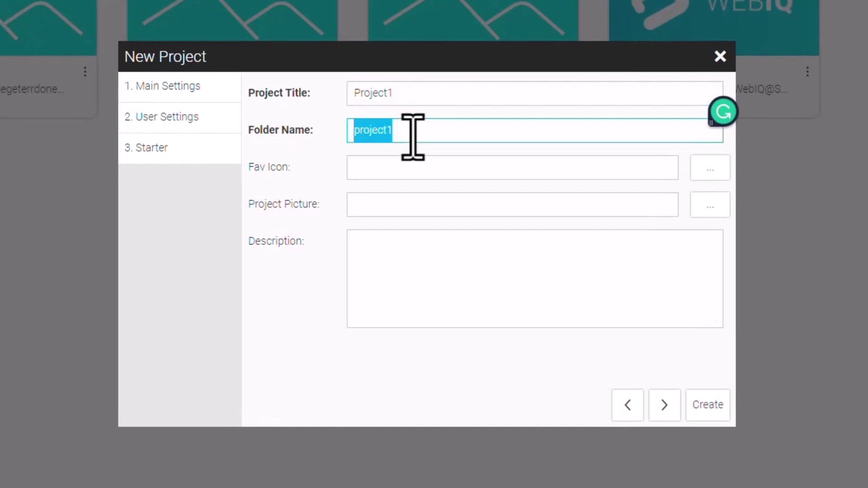
- Enter "For training purpose" as the description of the new project, leaving the fav icon and project picture empty
left_click(422, 167)
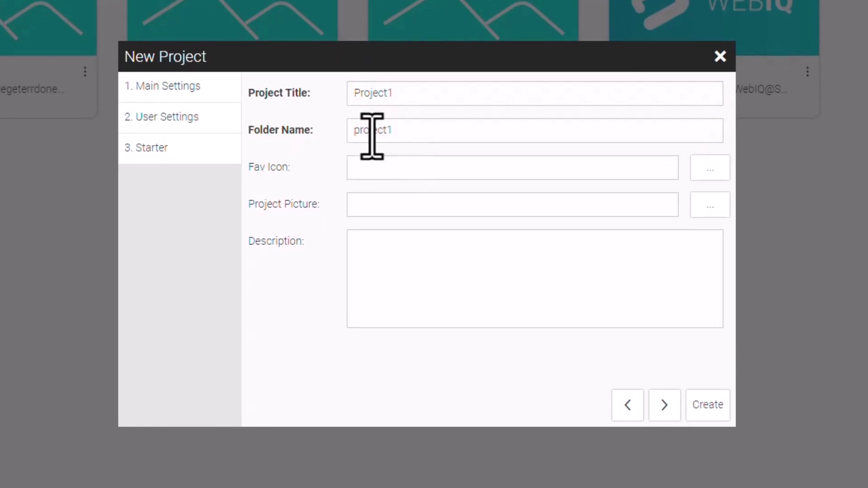
left_click(454, 163)
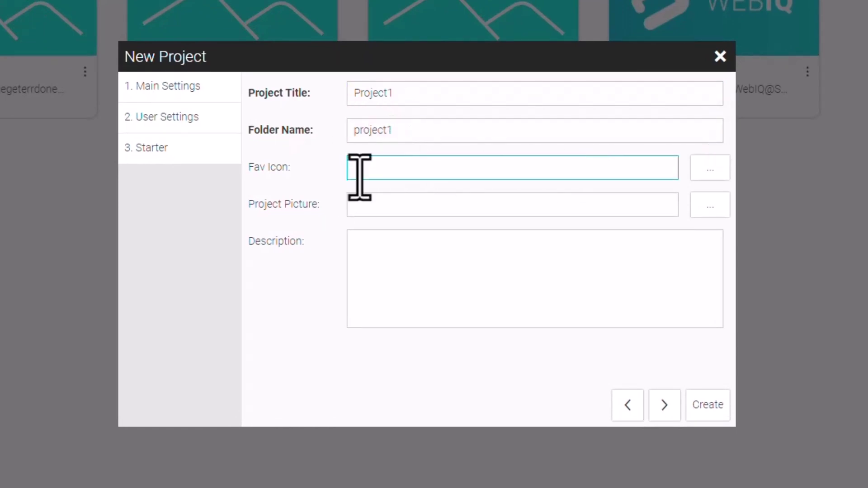
left_click(526, 210)
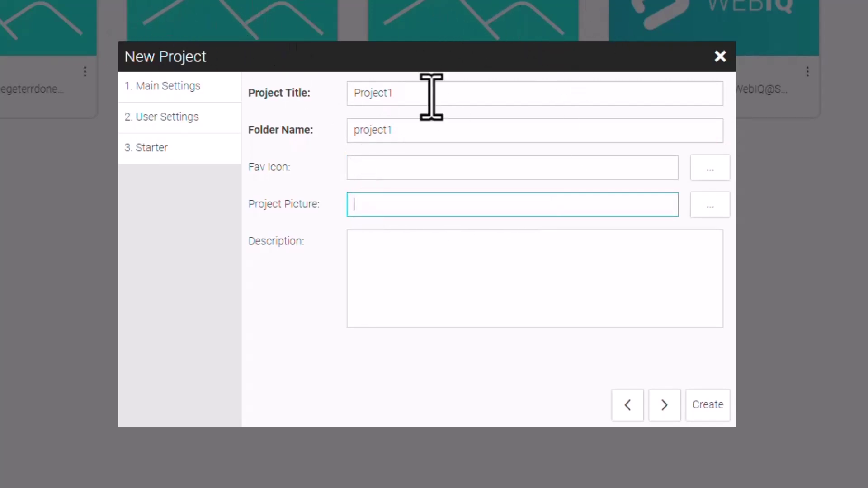
left_click(413, 261)
type("For training purpose")
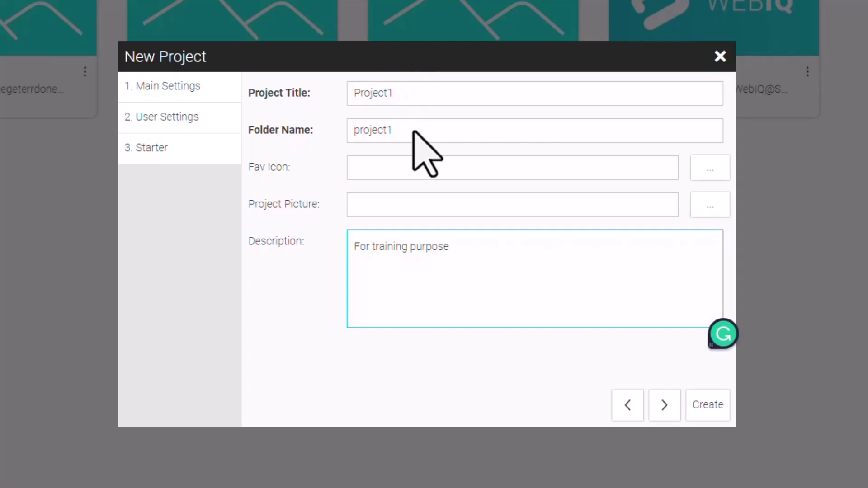
- Enter the username and password for the new project in the user settings and repeat the password
left_click(180, 129)
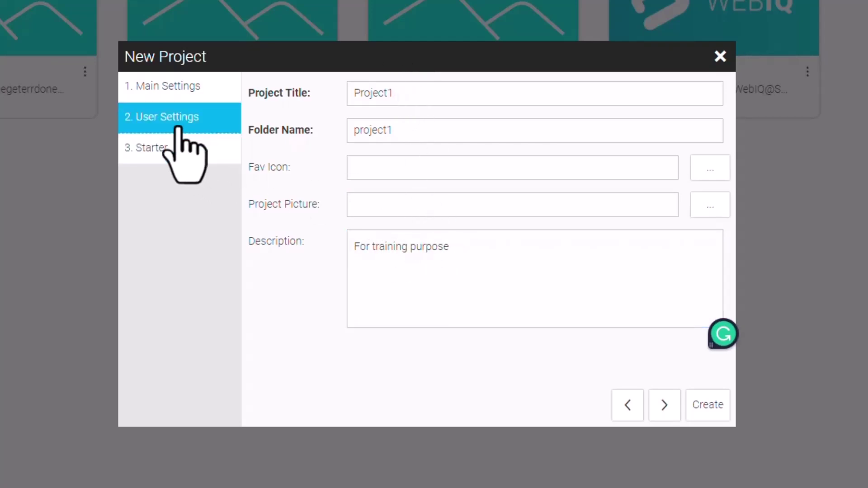
left_click(370, 98)
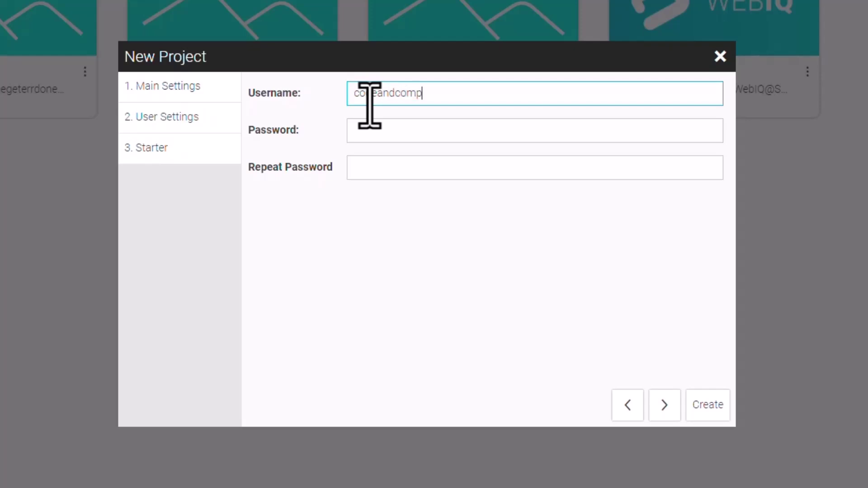
key("Tab")
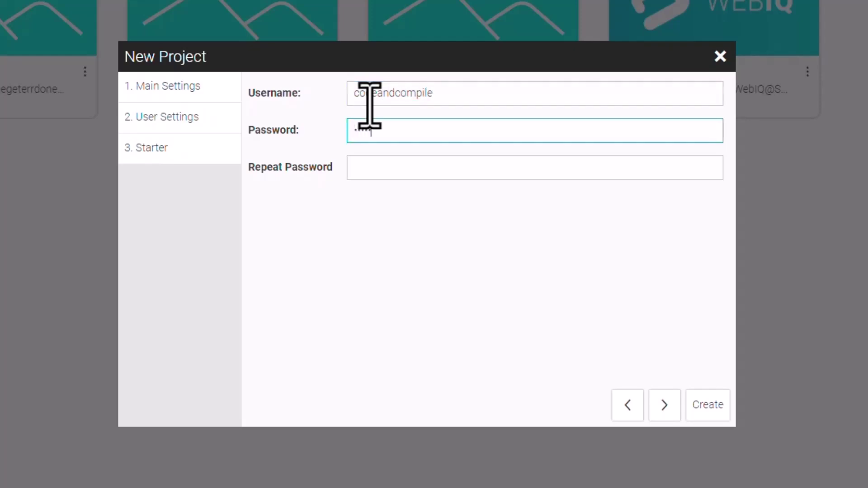
key("Tab")
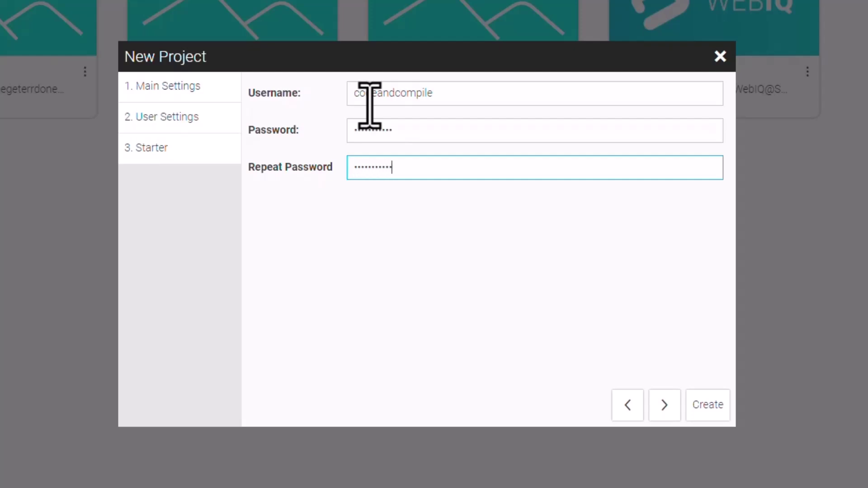
- Review the starter templates and the entered settings, and create the project without selecting a starter
left_click(158, 157)
scroll(610, 249, "down", 3)
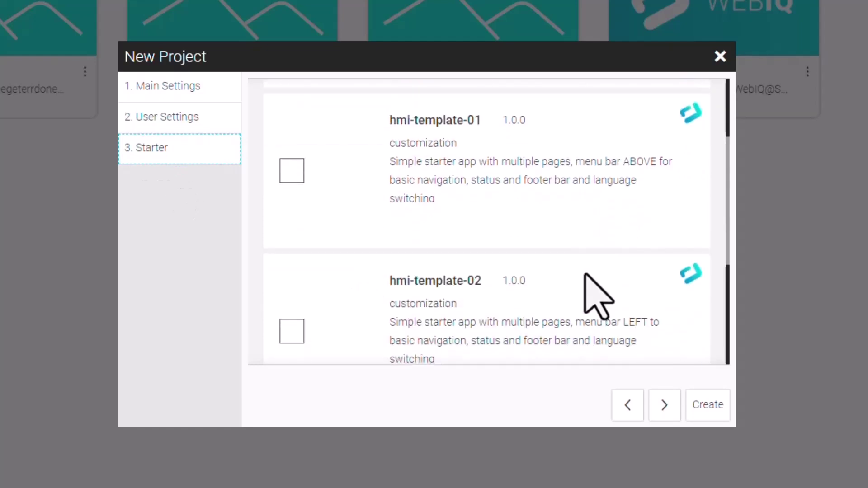
scroll(584, 275, "down", 3)
scroll(584, 278, "up", 5)
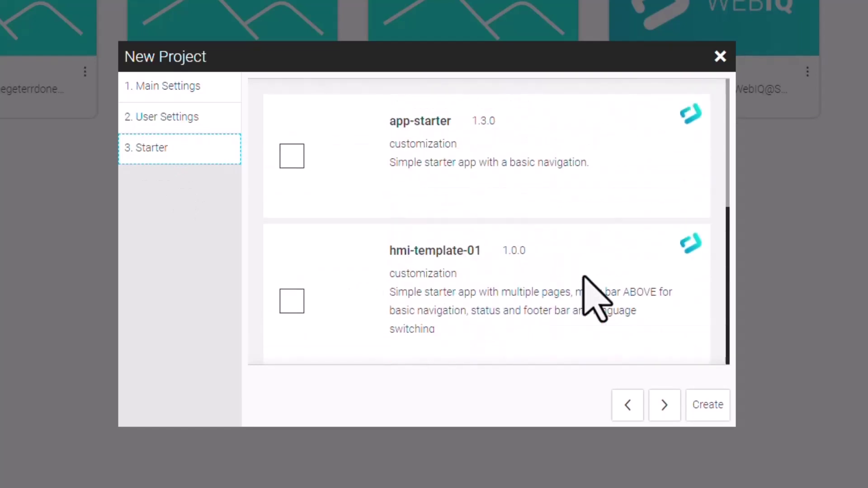
left_click(174, 99)
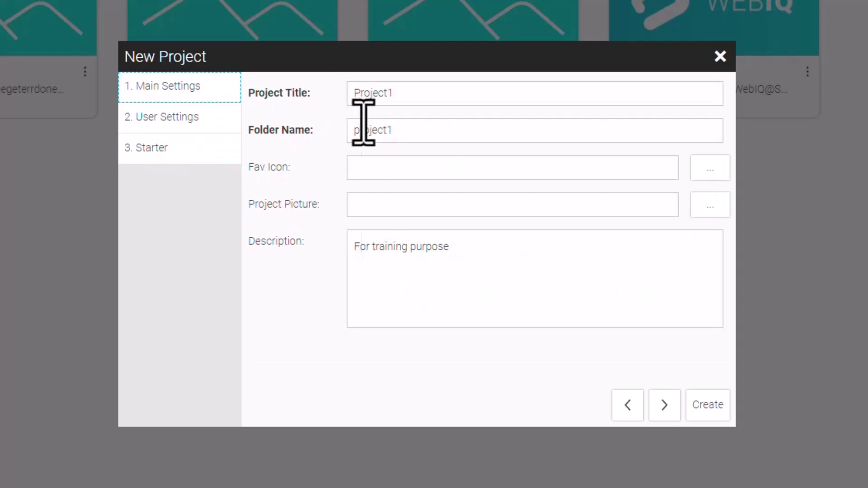
left_click(199, 129)
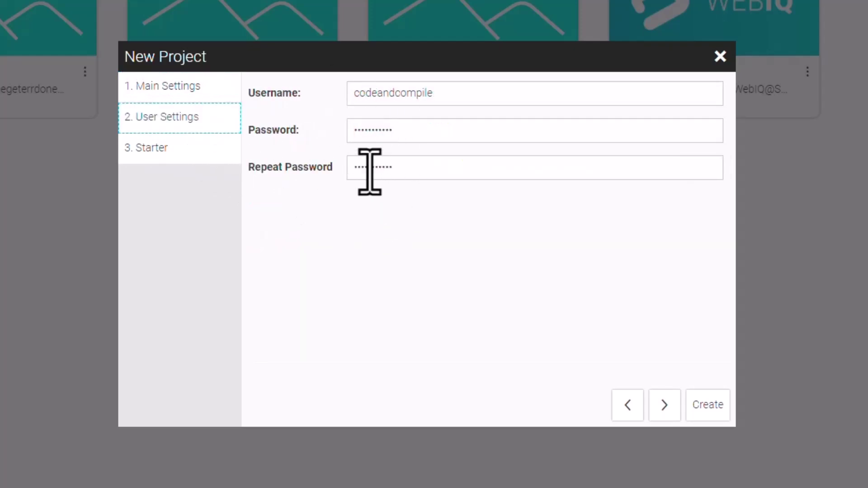
left_click(705, 403)
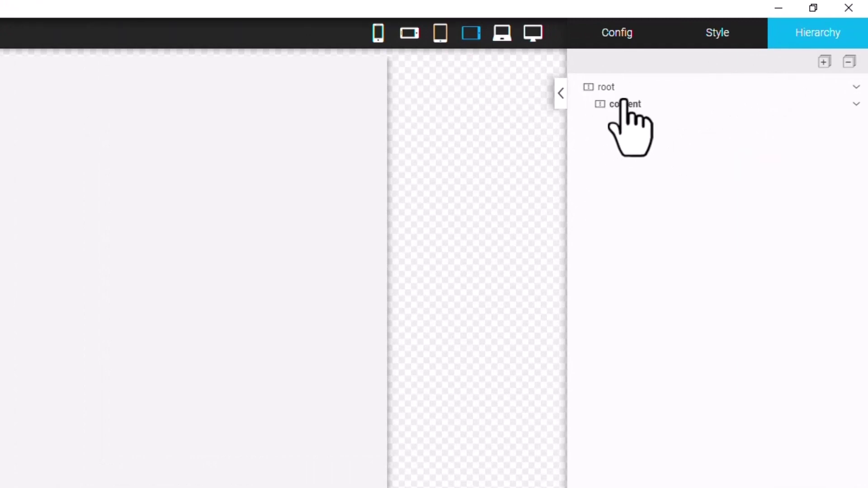
- Look over the root container's style settings and show its outline
left_click(710, 46)
left_click(647, 42)
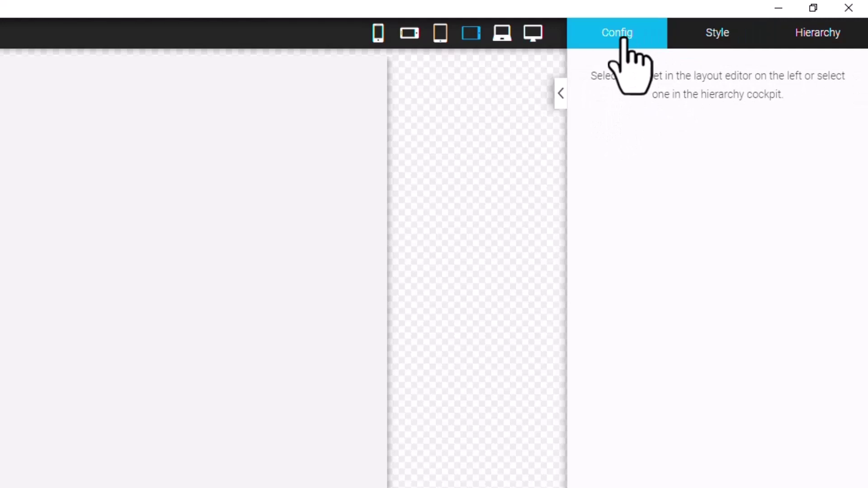
left_click(805, 40)
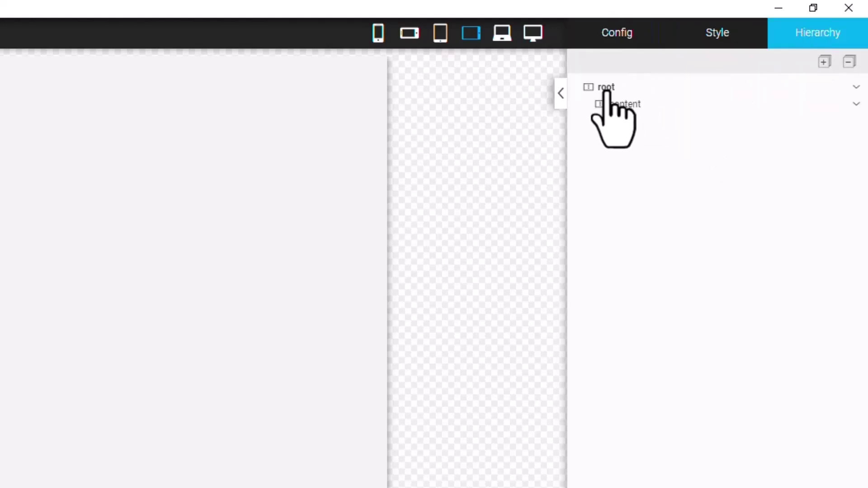
left_click(605, 88)
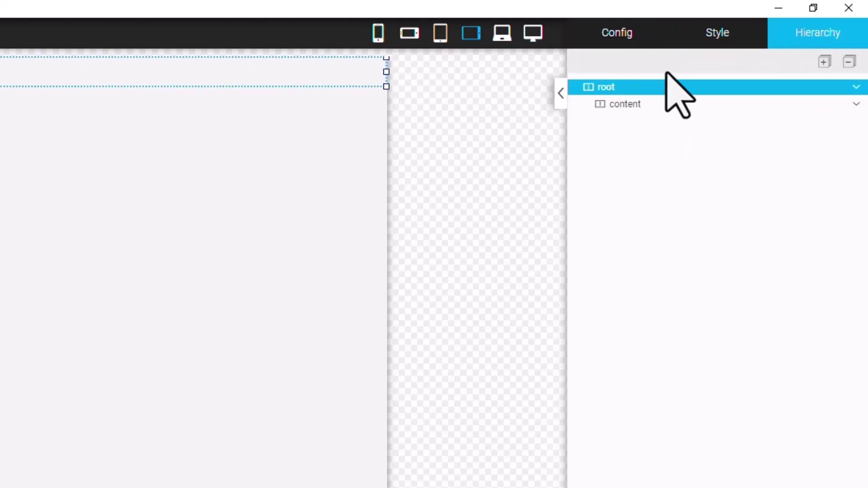
left_click(718, 40)
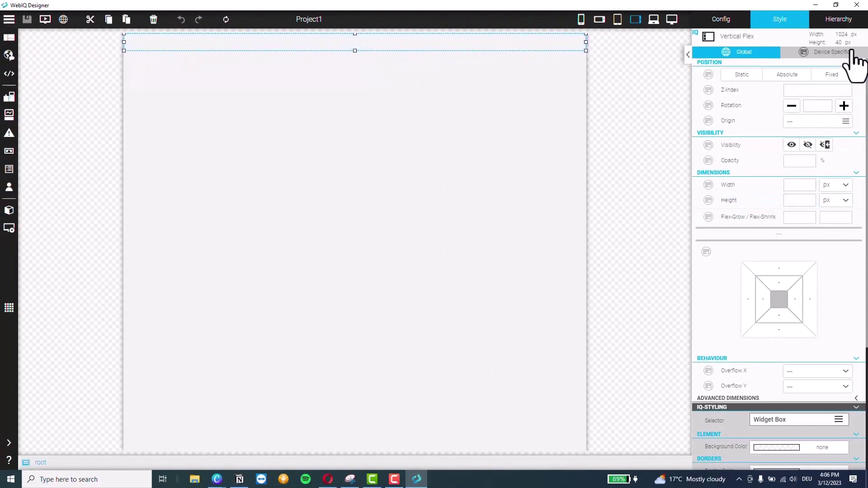
left_click(836, 20)
right_click(715, 53)
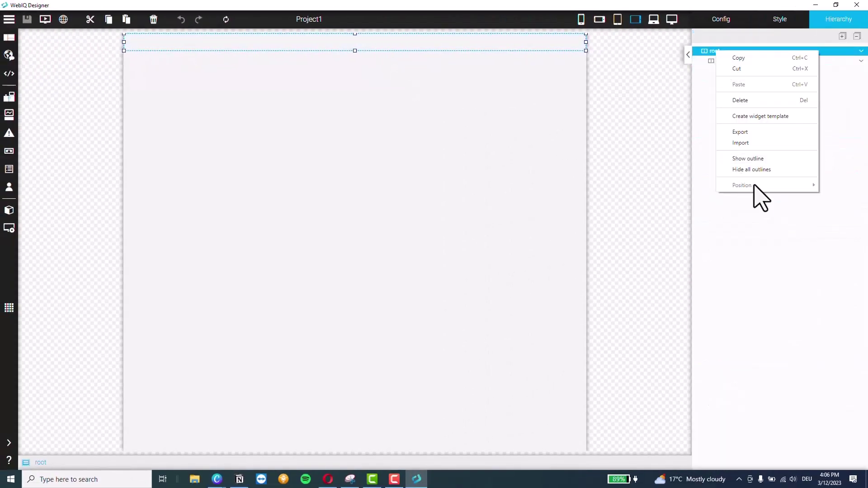
left_click(755, 171)
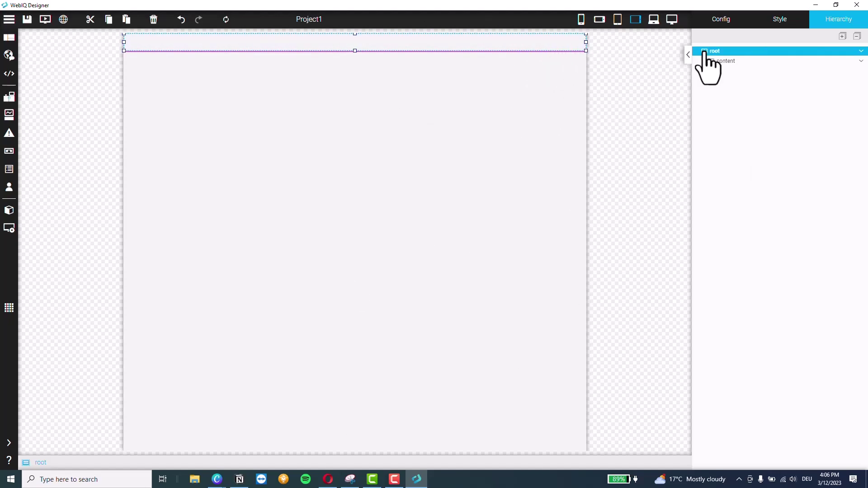
- Set the root container's height to 100 %
left_click(776, 23)
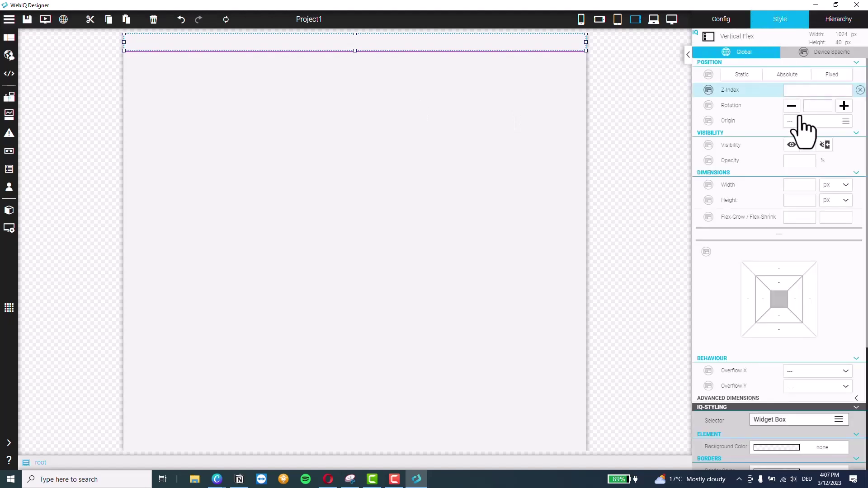
left_click(844, 200)
left_click(834, 251)
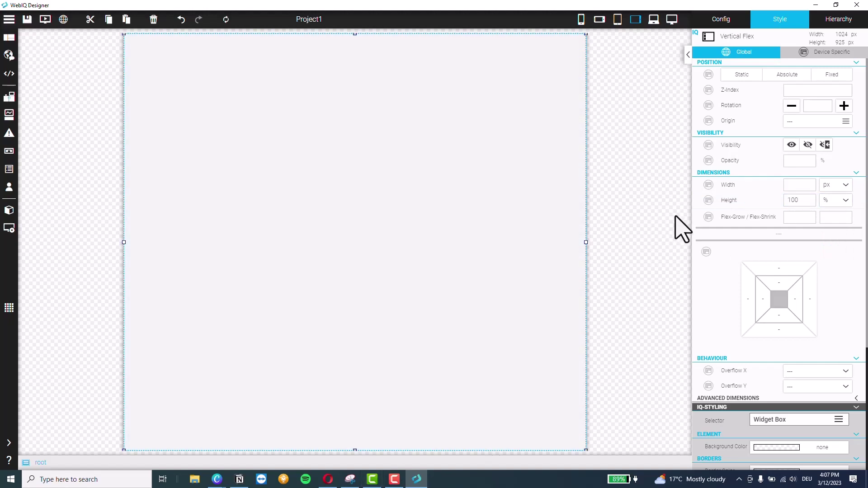
- Add a Horizontal Flex layout container inside root, above the content container
left_click(828, 20)
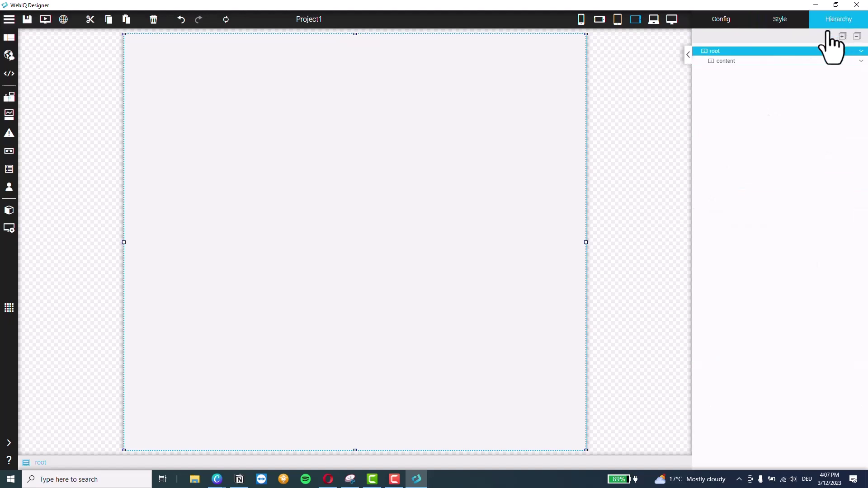
left_click(722, 62)
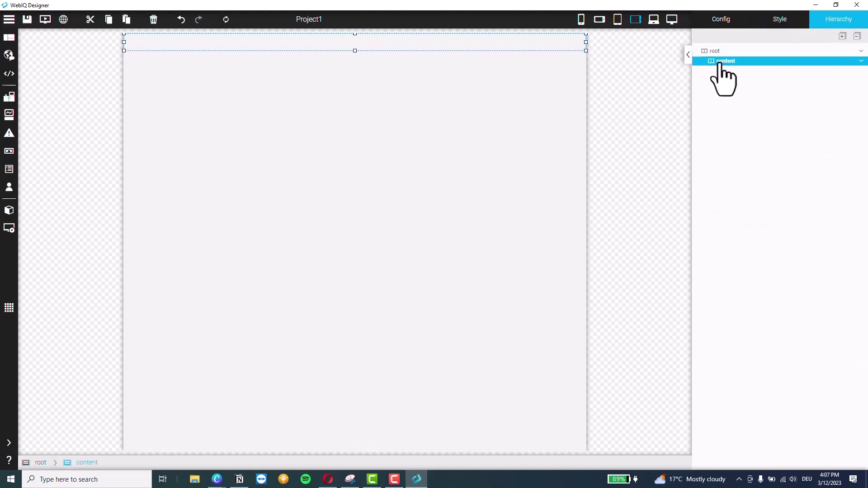
left_click(717, 52)
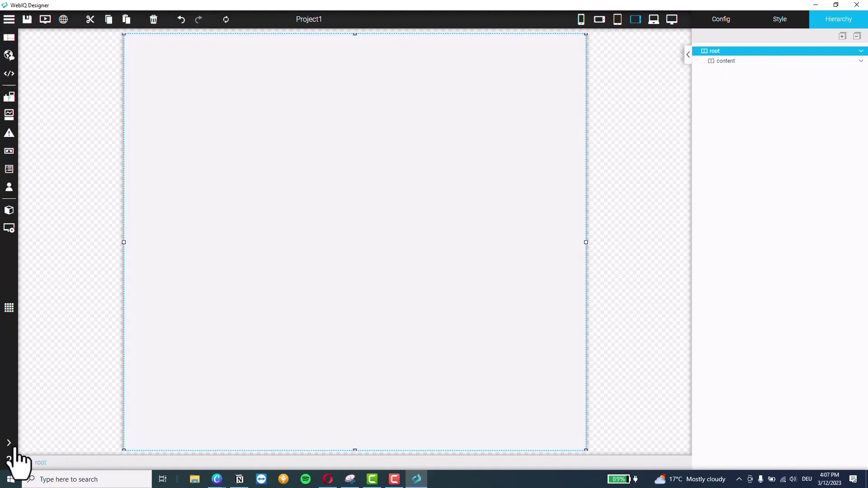
mouse_move(15, 450)
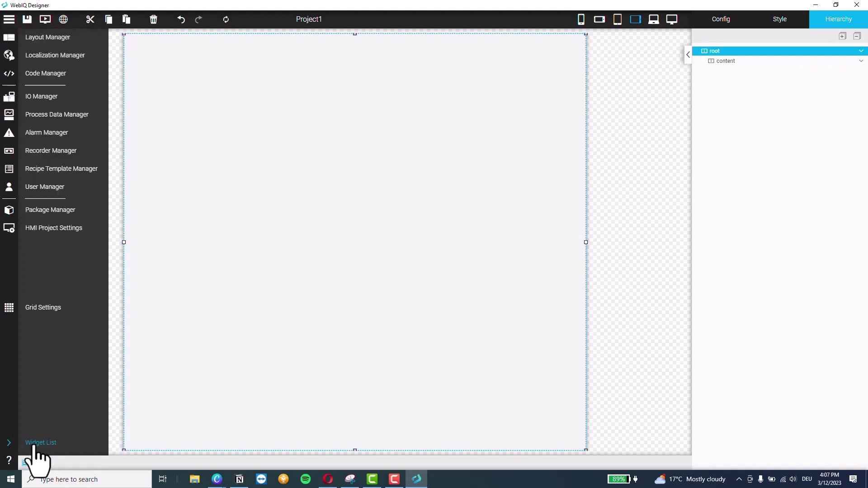
left_click(34, 445)
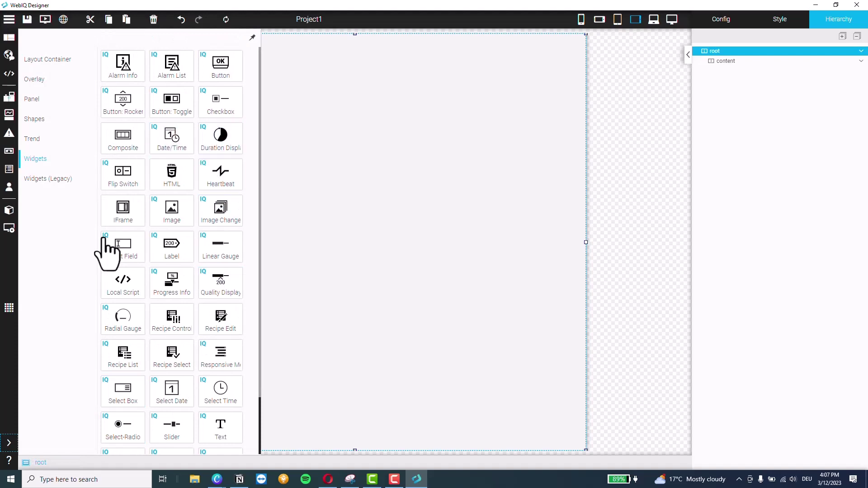
left_click(50, 62)
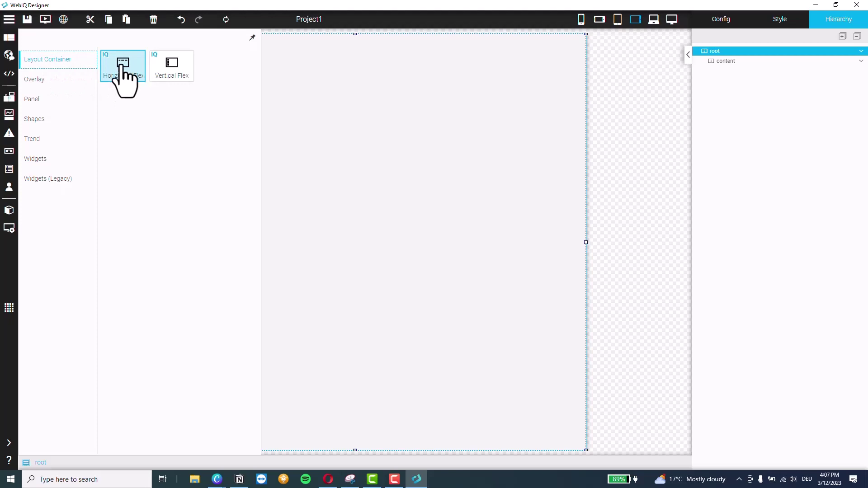
left_click_drag(122, 78, 784, 58)
left_click(778, 61)
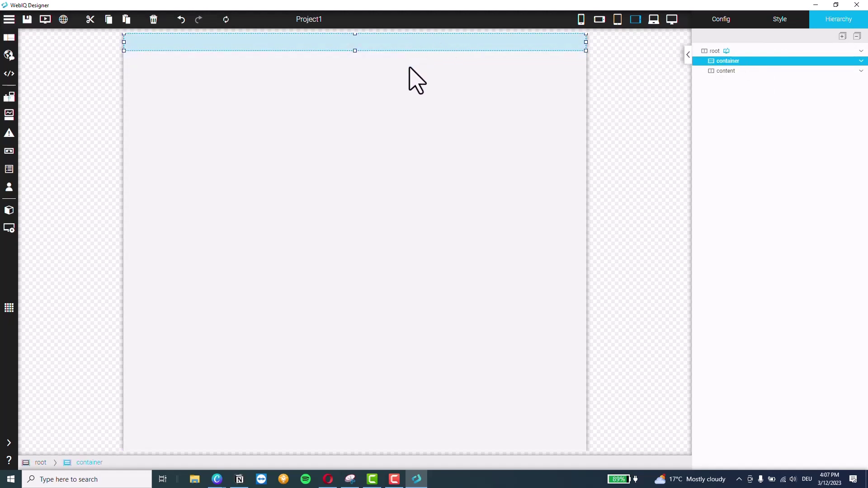
- Rename the new Horizontal Flex container's control name to "header" and return to the hierarchy
left_click(719, 20)
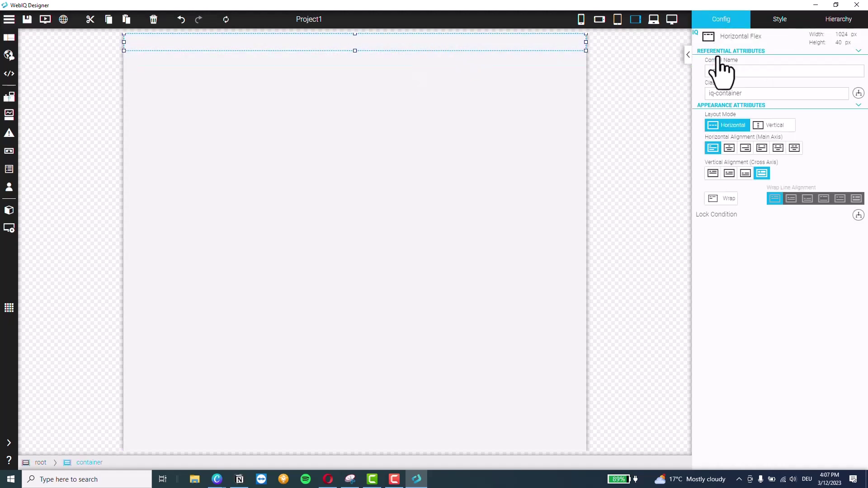
double_click(741, 72)
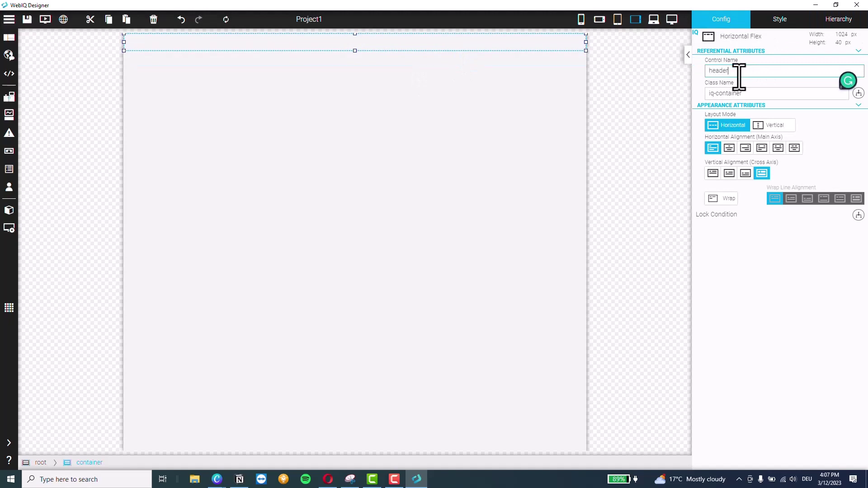
left_click(839, 20)
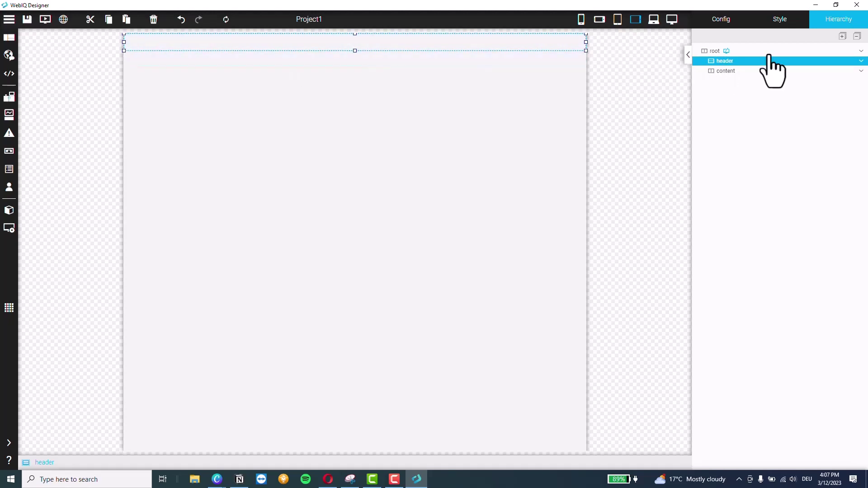
- Set the header container's padding to 16 px in all directions
left_click(780, 21)
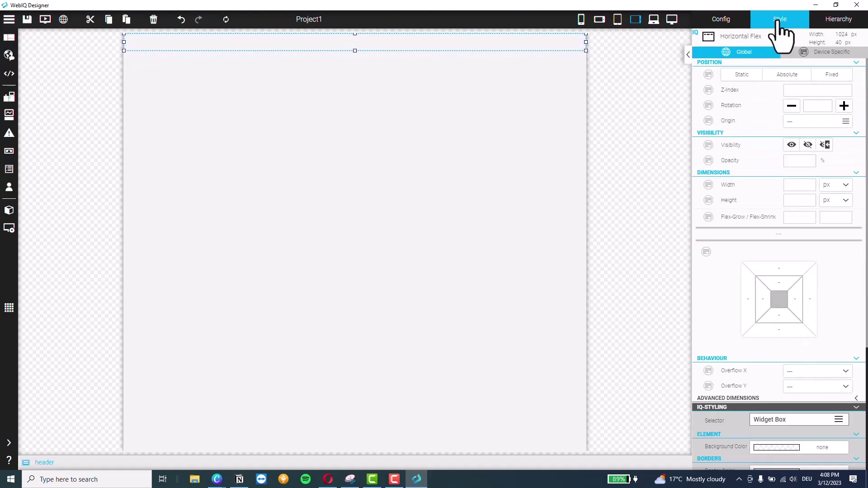
left_click(827, 22)
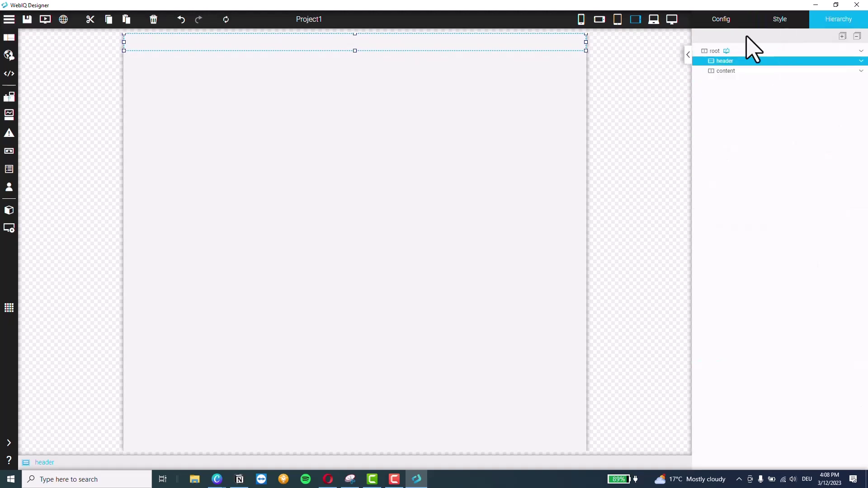
left_click(790, 24)
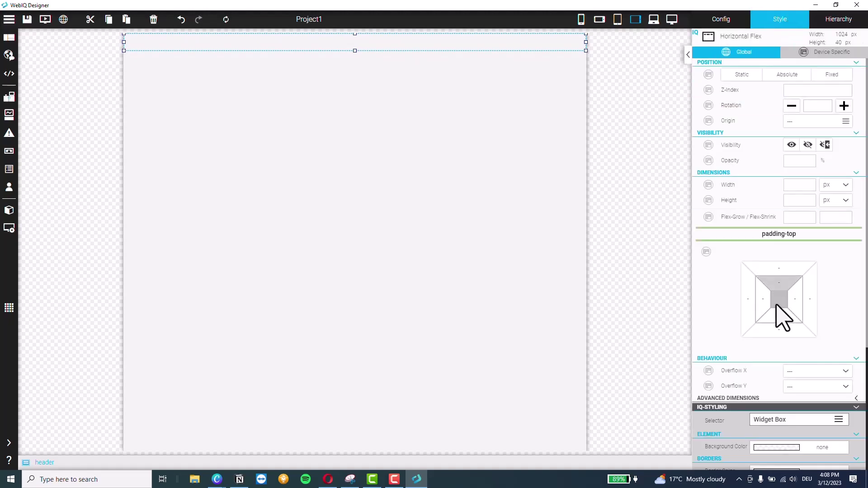
left_click(779, 290)
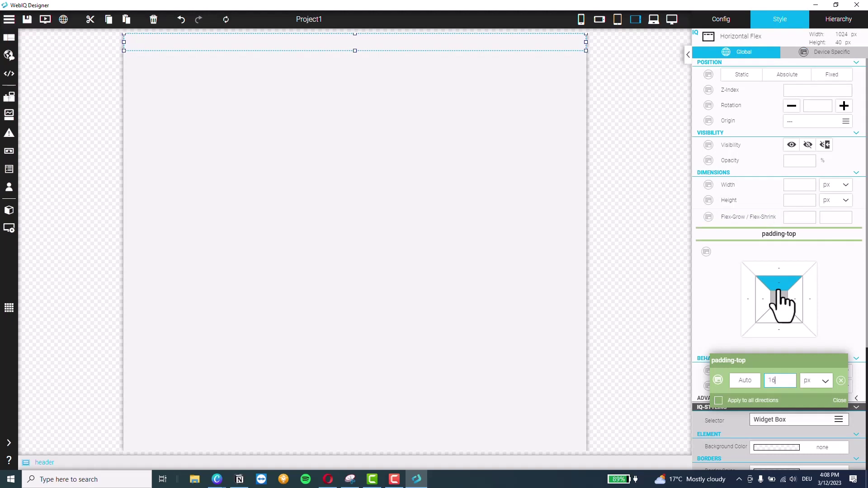
left_click(755, 401)
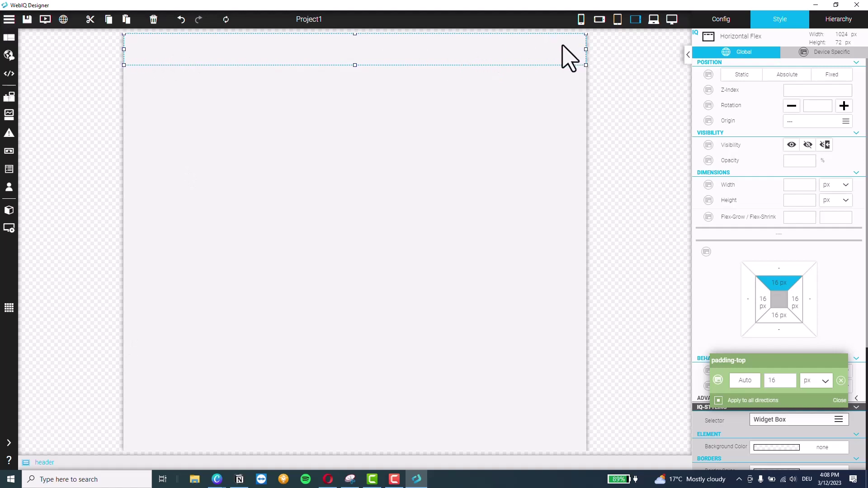
- Add a Button widget inside the header container and select it
mouse_move(9, 445)
left_click(39, 444)
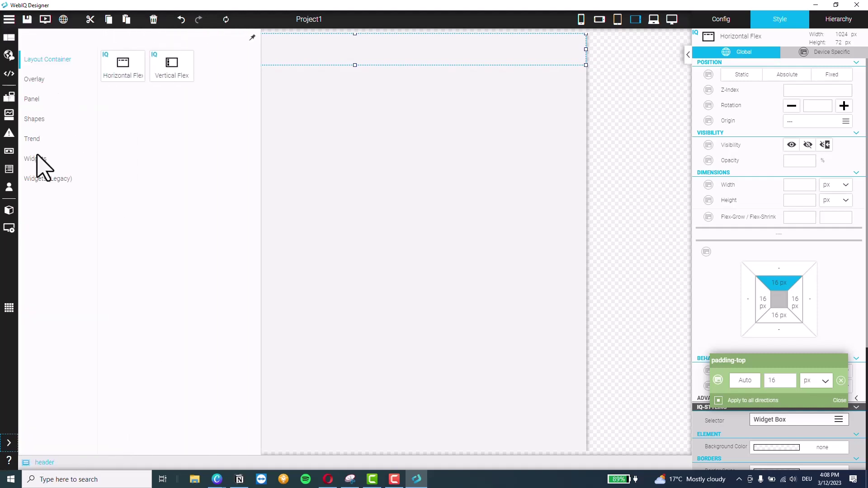
mouse_move(33, 455)
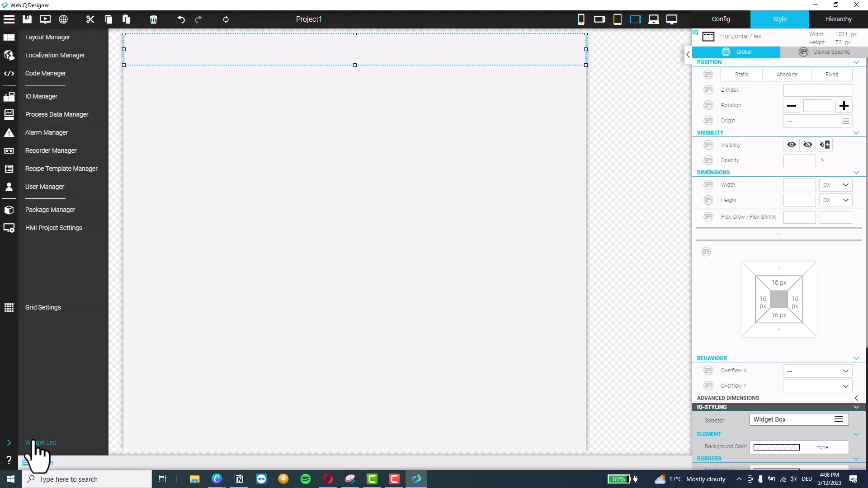
left_click(81, 439)
left_click(34, 161)
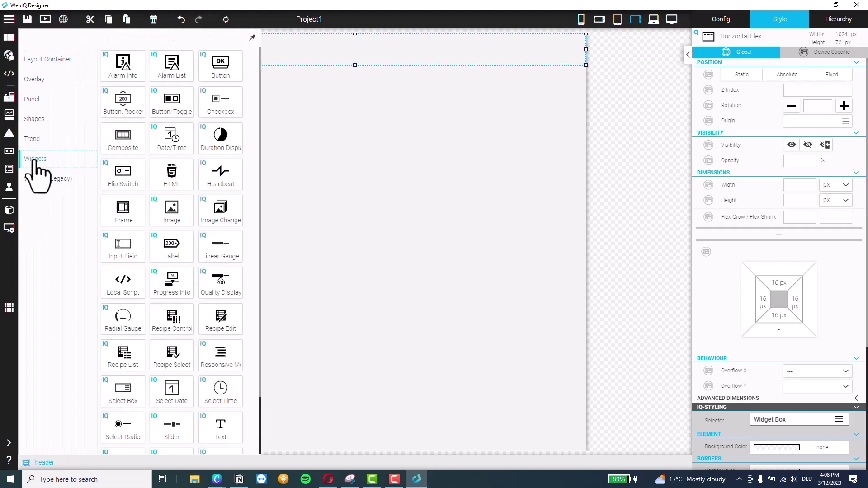
left_click_drag(219, 75, 265, 60)
left_click(143, 50)
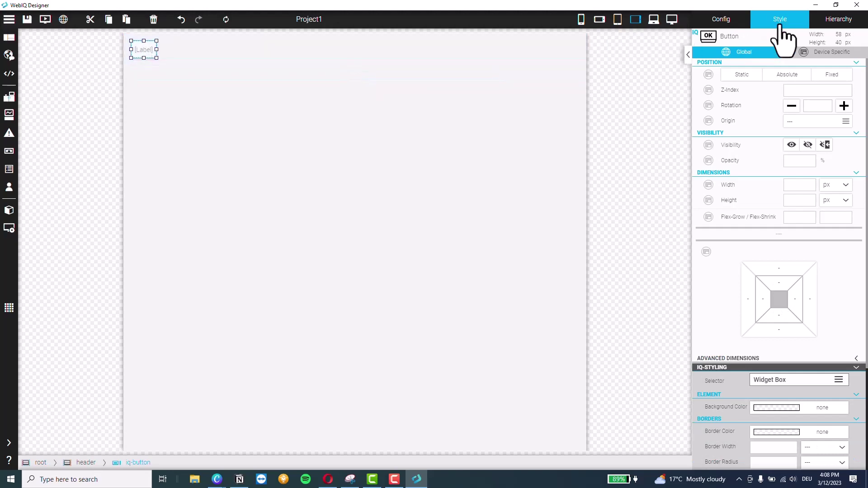
- Clear the new button's label and enable showing its icon
left_click(723, 20)
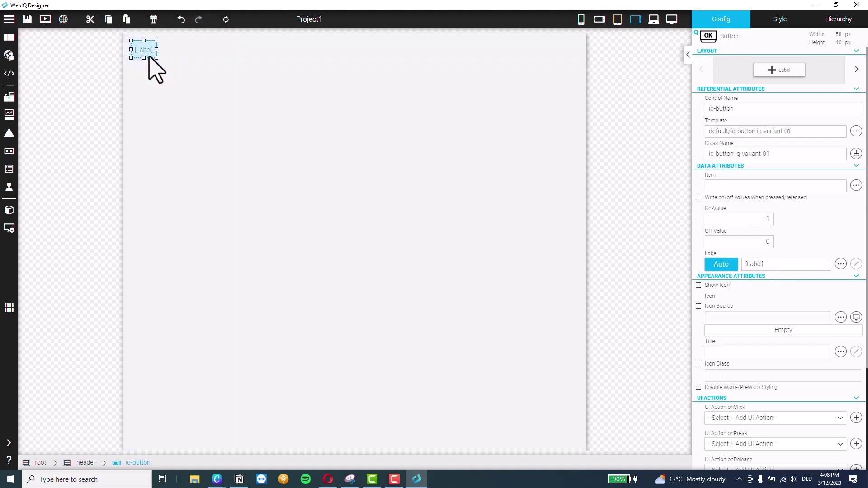
left_click_drag(750, 265, 772, 270)
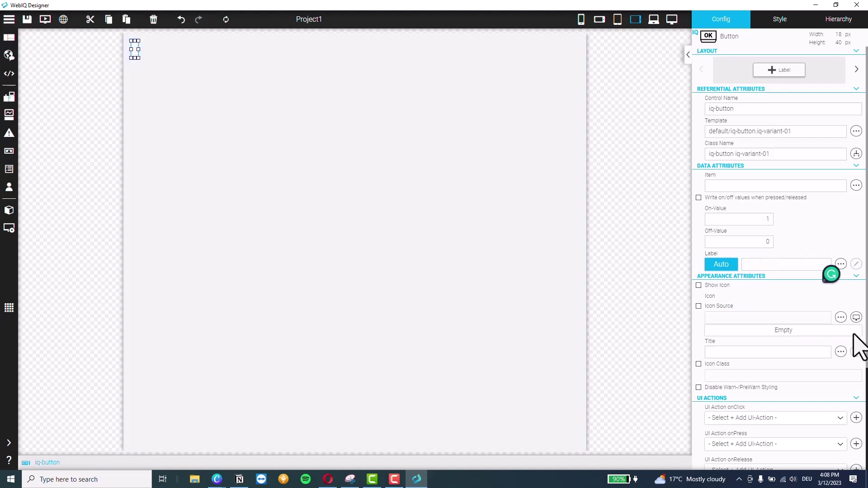
left_click(699, 286)
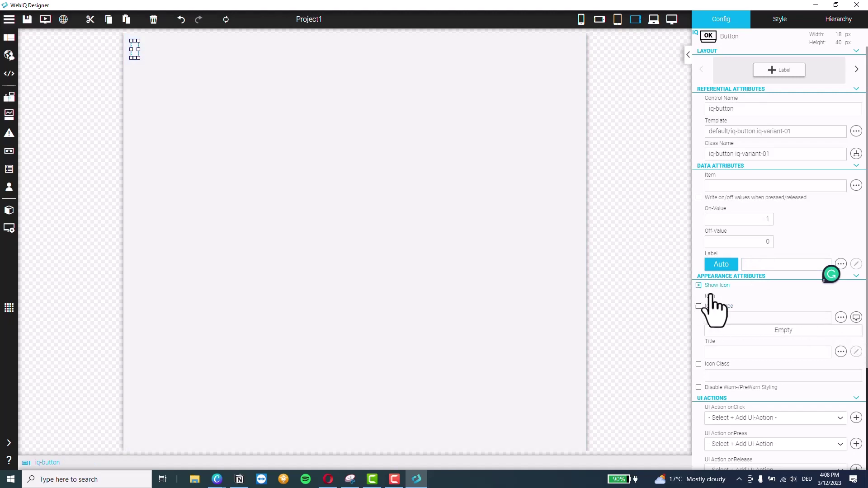
- Load home.svg from the Example 1 folder of Video 7- SmartHMI as the button's icon
left_click(856, 318)
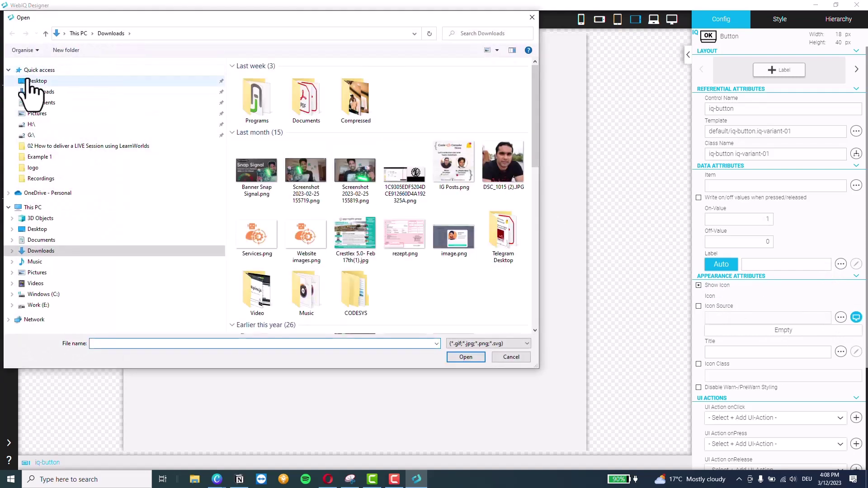
left_click(28, 81)
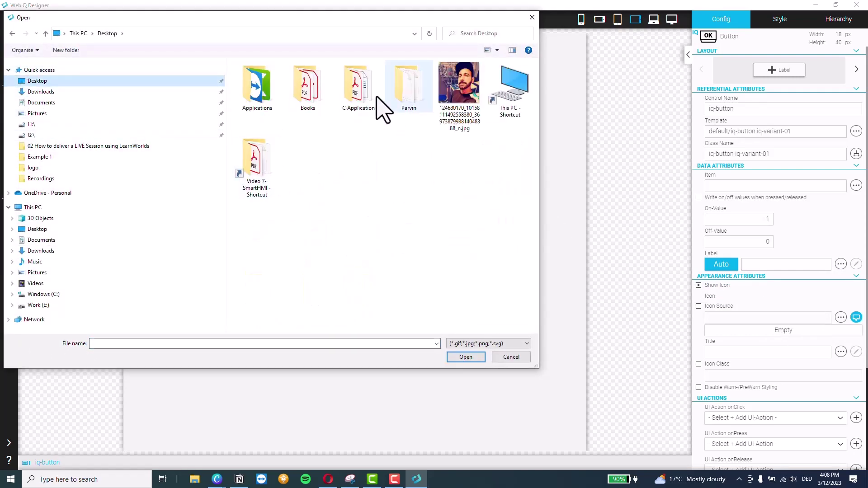
double_click(262, 159)
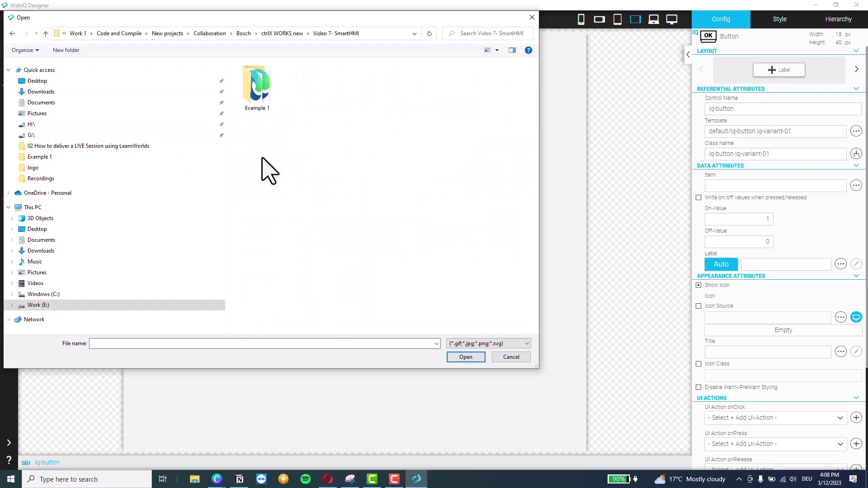
double_click(256, 113)
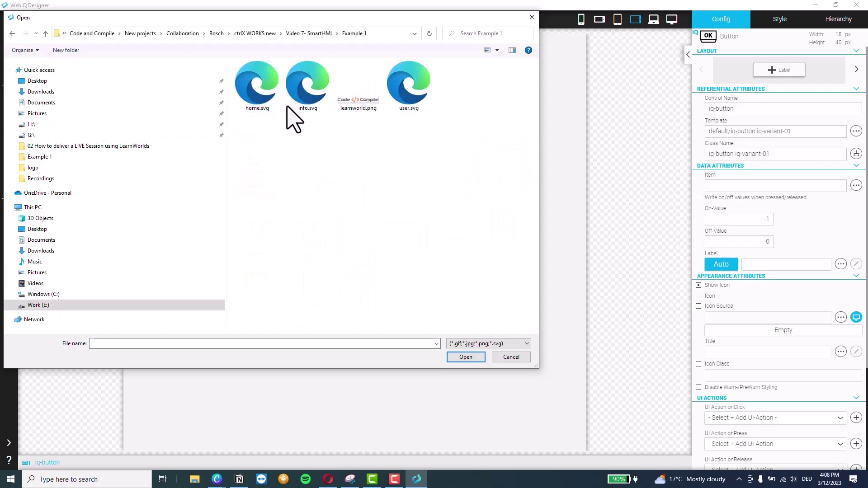
double_click(259, 101)
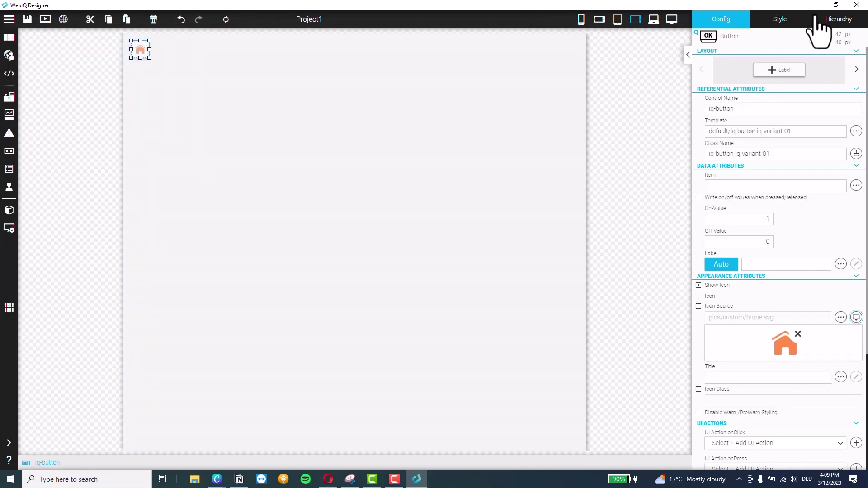
- Add an Image widget to the header container, after the home button
left_click(832, 20)
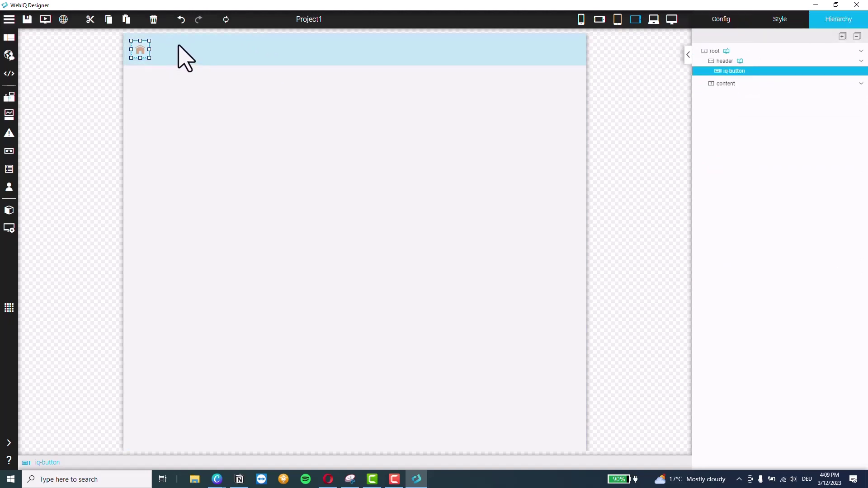
left_click(9, 443)
left_click(39, 444)
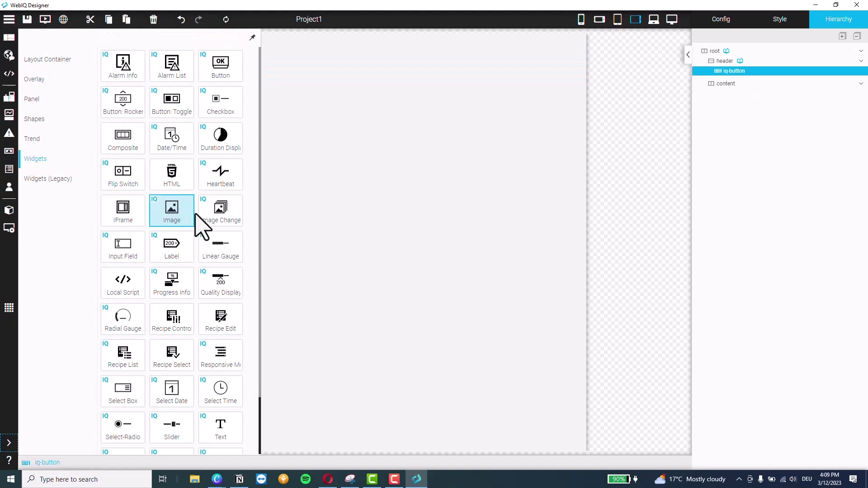
left_click_drag(172, 227, 354, 56)
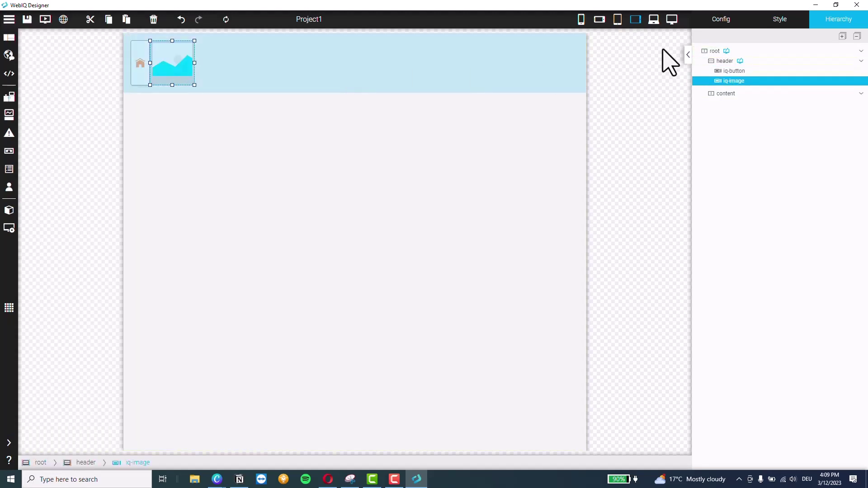
- Replace the image widget's placeholder source with learnworld.png from the Example 1 folder of Video 7- SmartHMI
left_click(785, 22)
left_click(723, 20)
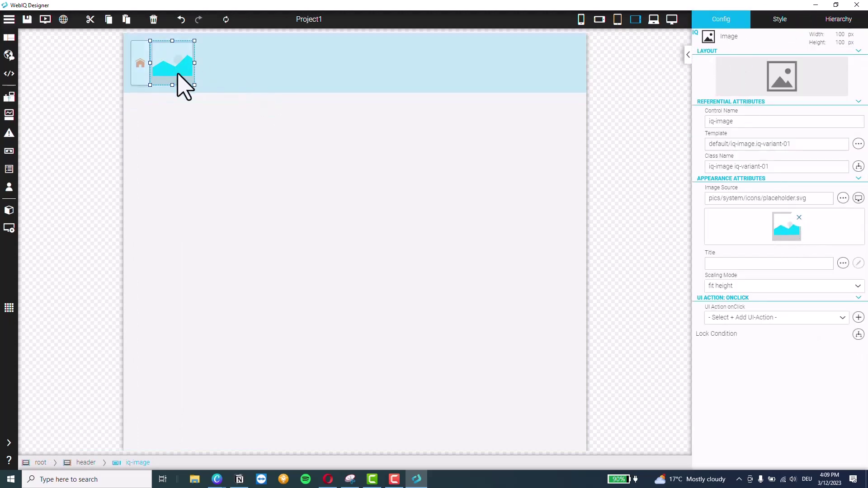
left_click(800, 219)
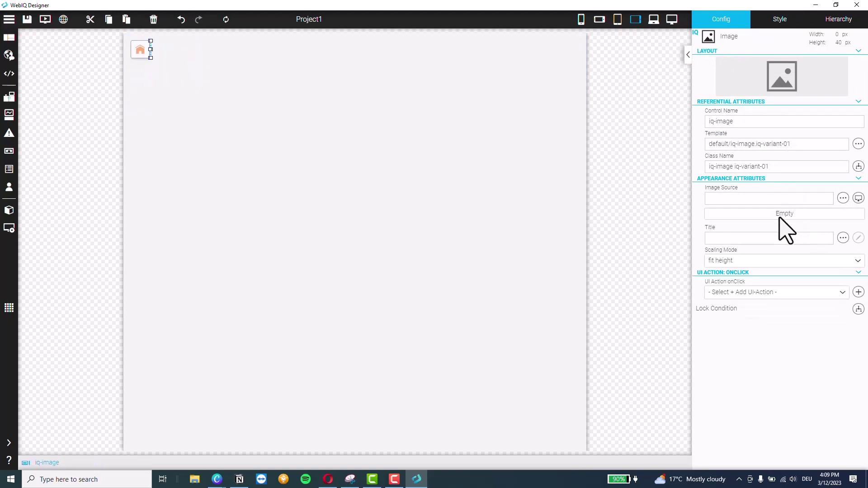
left_click(859, 198)
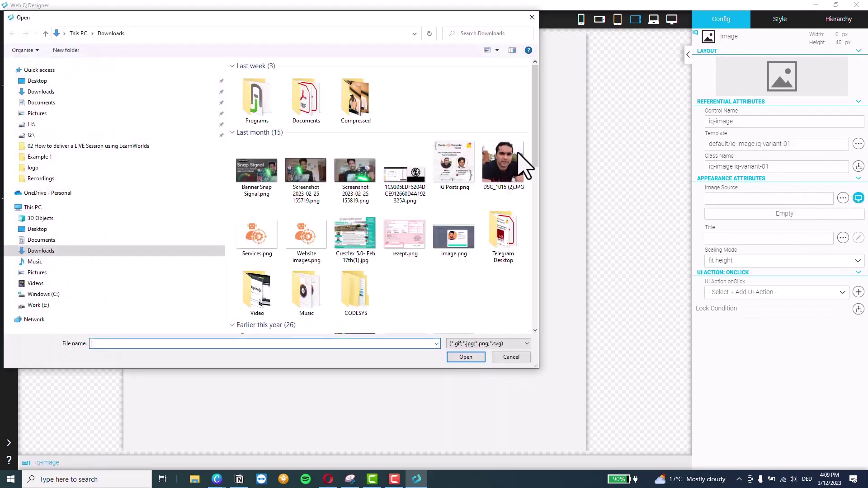
left_click(37, 81)
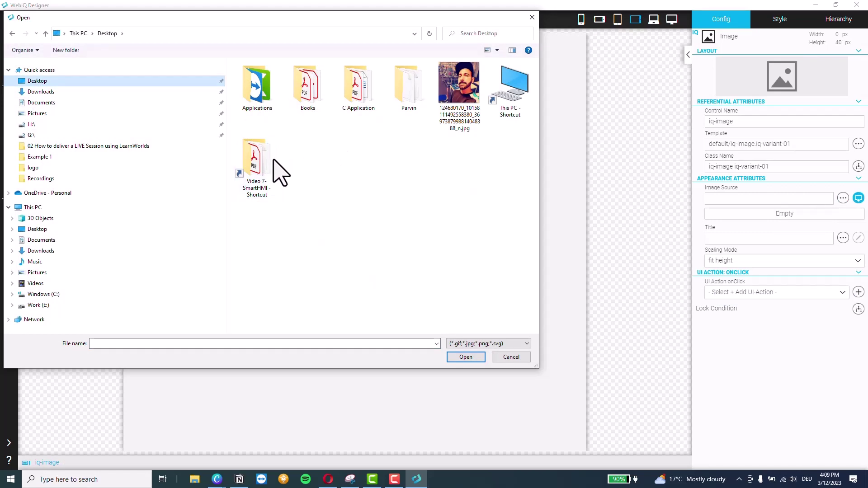
double_click(256, 171)
double_click(267, 106)
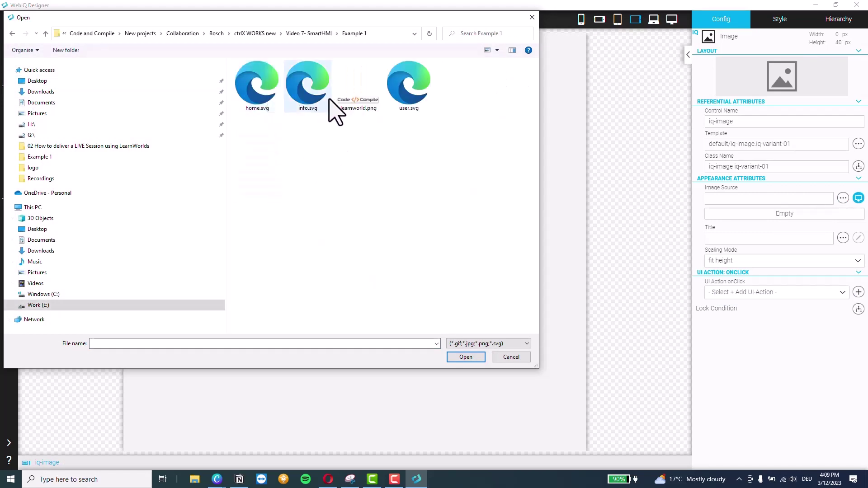
double_click(354, 101)
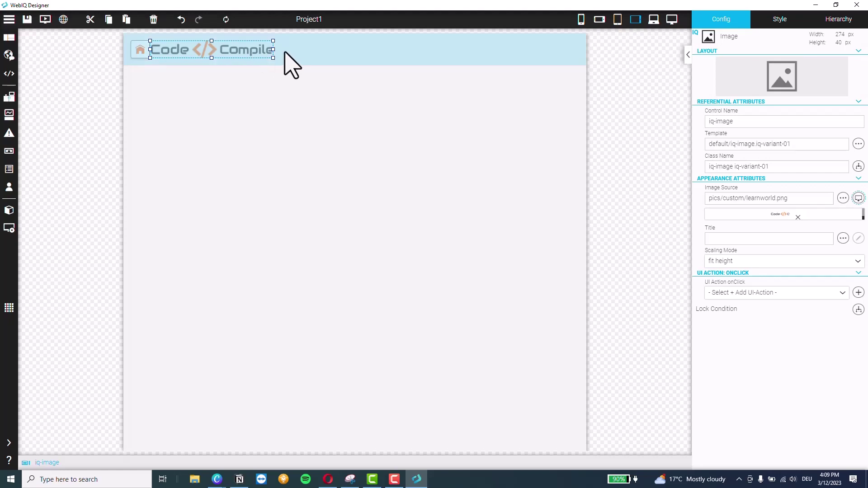
left_click(9, 442)
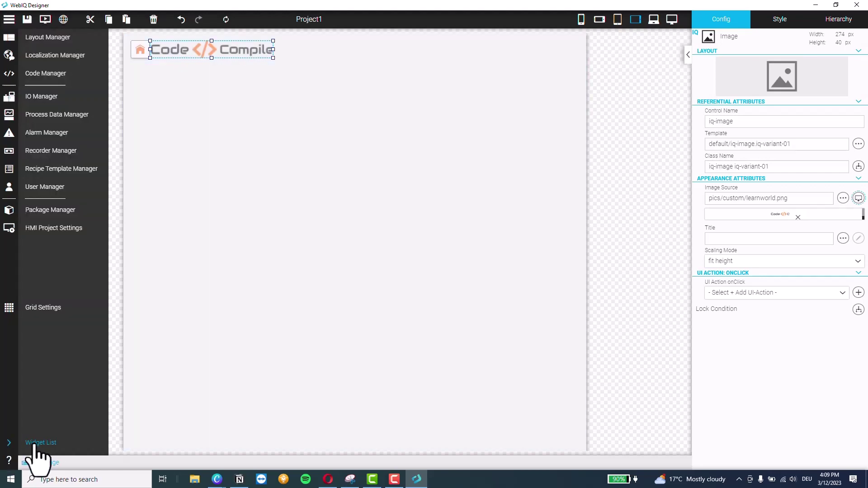
left_click(34, 444)
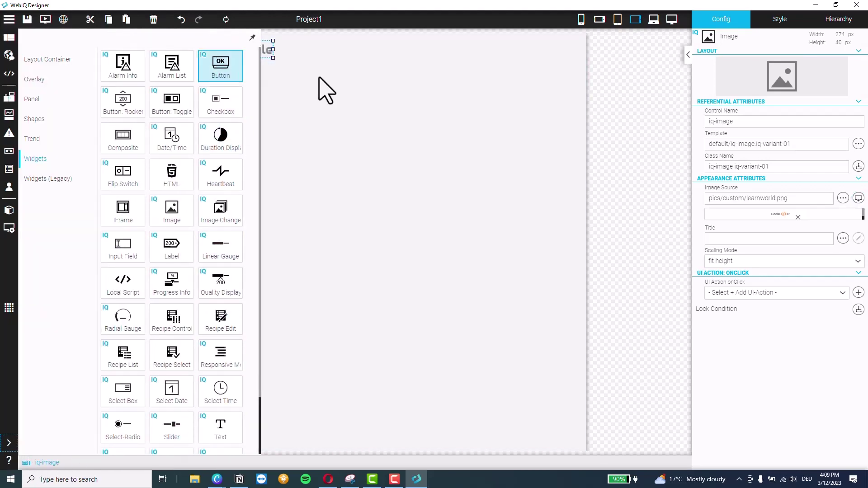
left_click(351, 75)
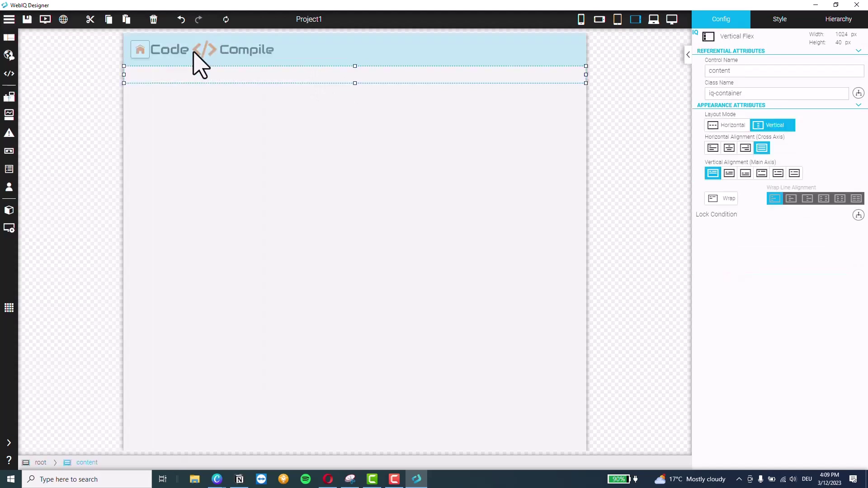
- Duplicate the home button and move the copy after the logo image in the header's hierarchy
left_click(140, 51)
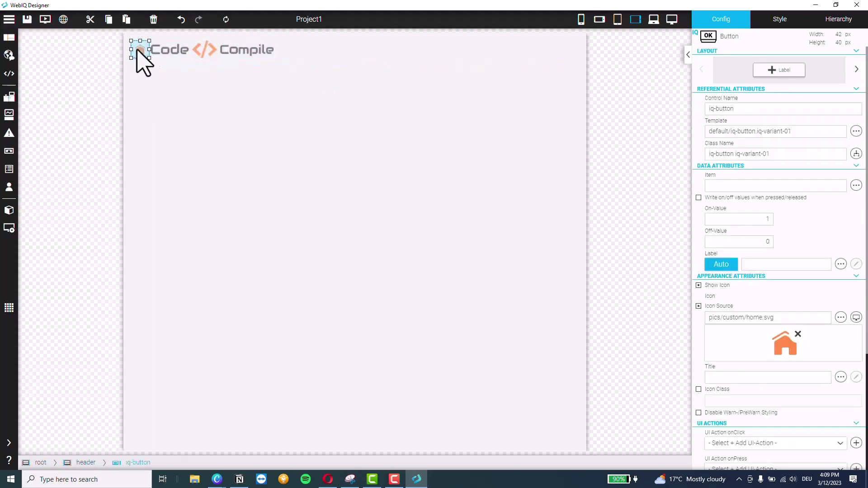
key("ctrl+c")
key("ctrl+v")
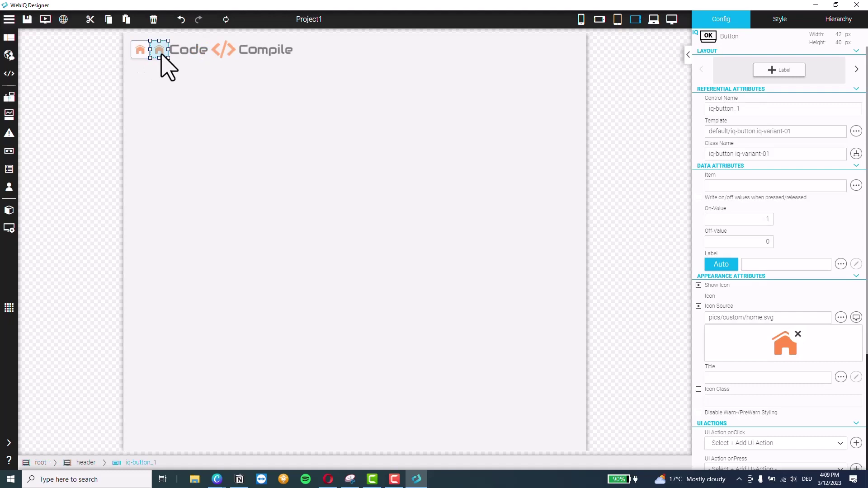
left_click(832, 22)
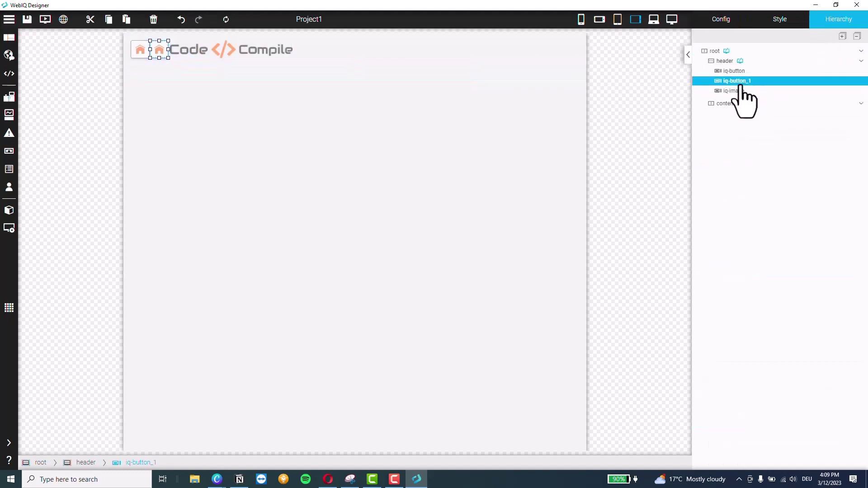
left_click_drag(738, 83, 737, 92)
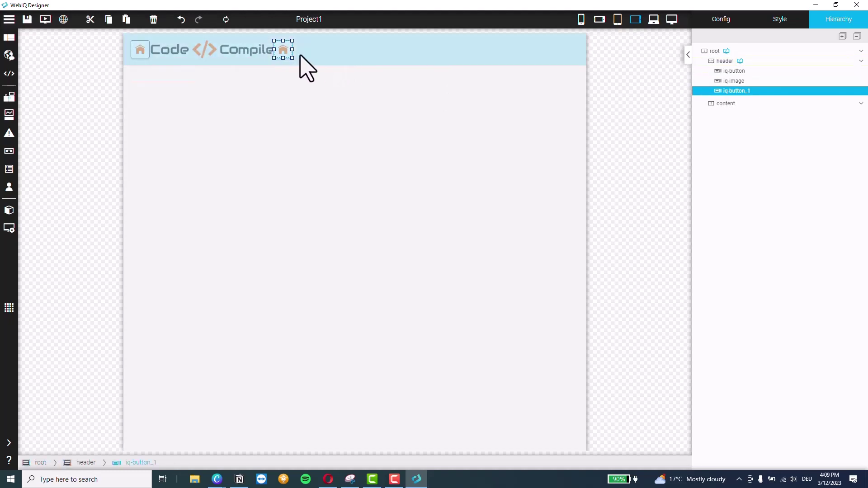
- Set the logo image's left margin to auto and its right margin to 16 px
left_click(248, 49)
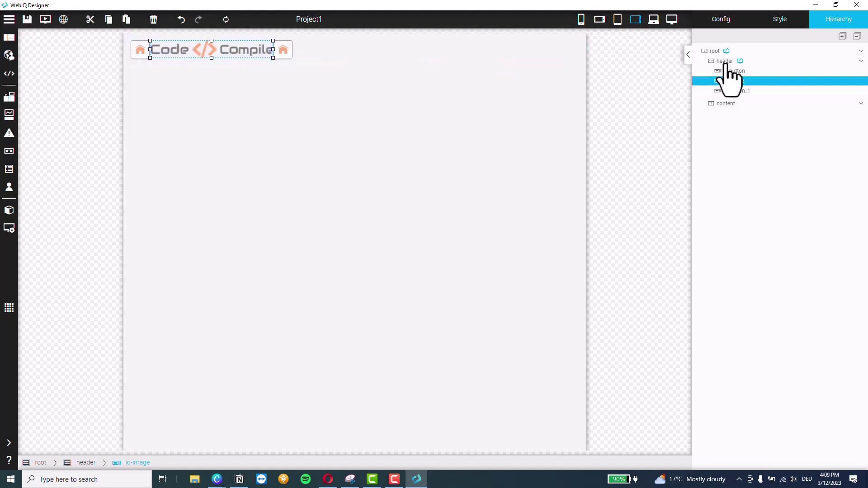
left_click(778, 23)
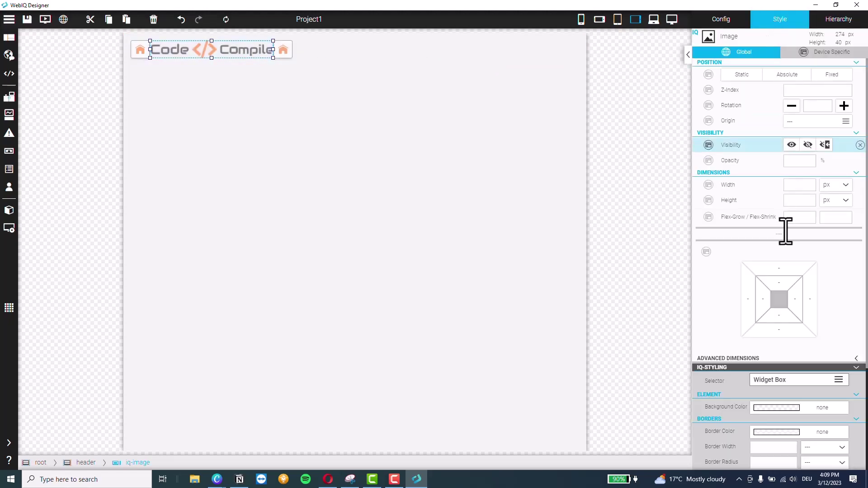
left_click(748, 302)
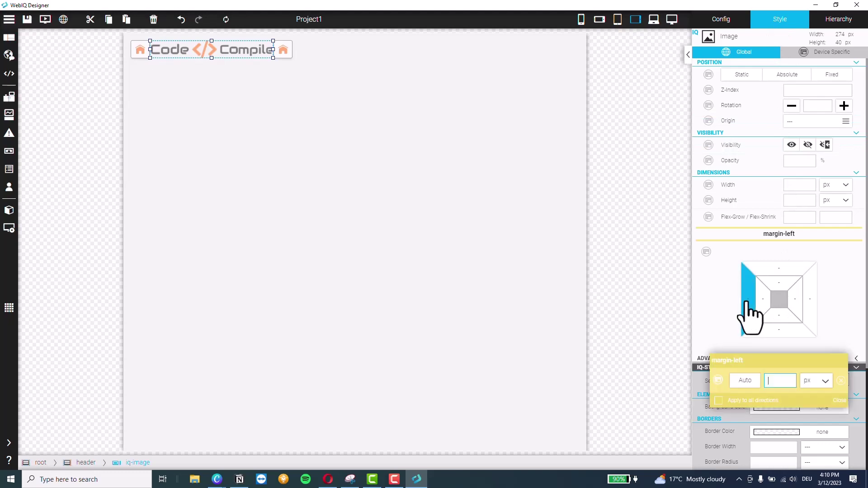
left_click(746, 380)
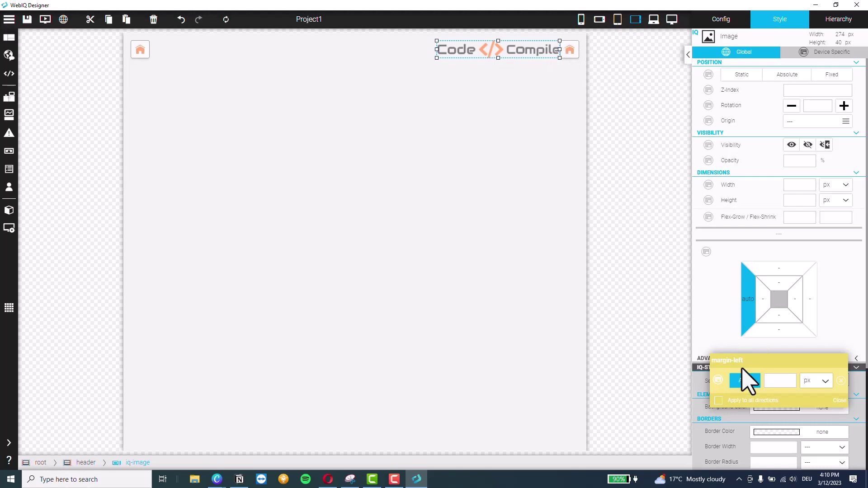
left_click(809, 307)
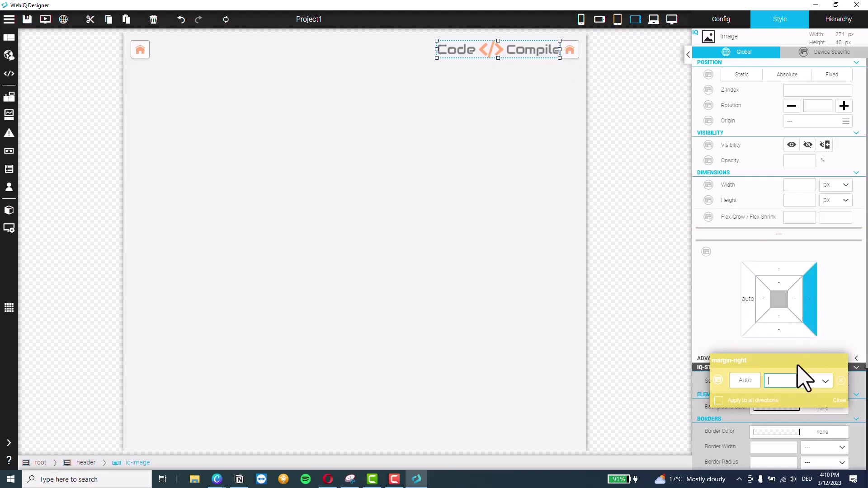
key("Return")
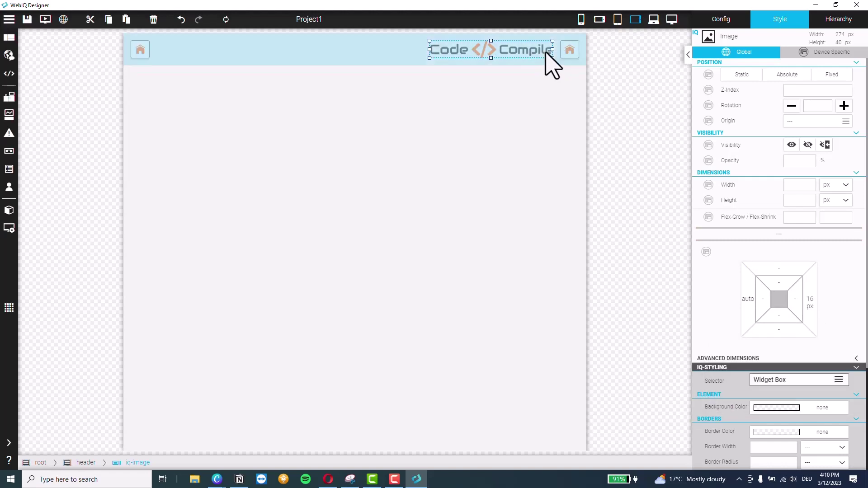
- Set the header container's border color to #DADADA
left_click(382, 61)
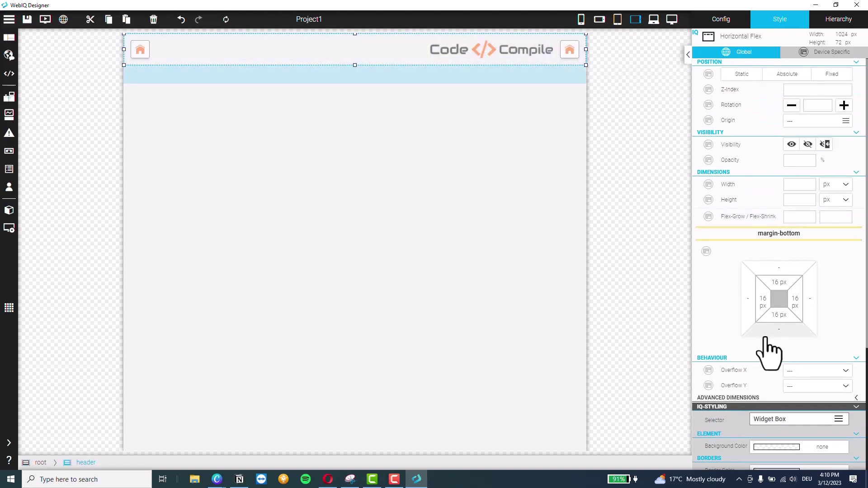
scroll(771, 353, "down", 4)
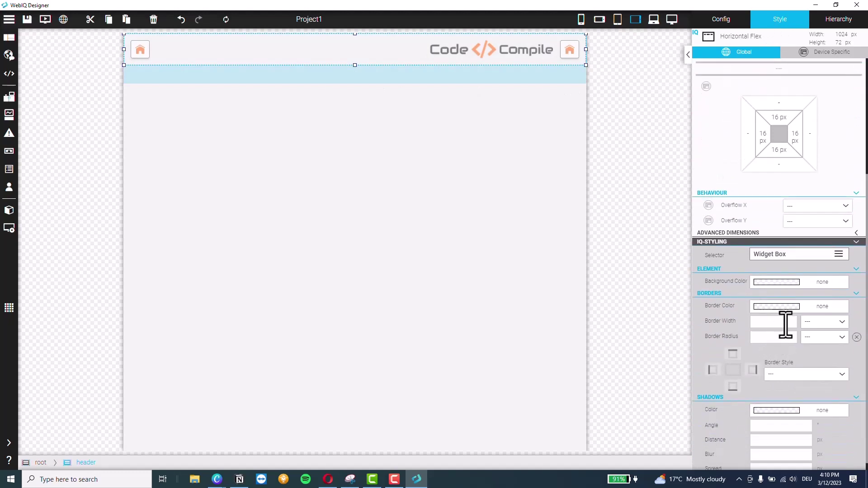
left_click(825, 307)
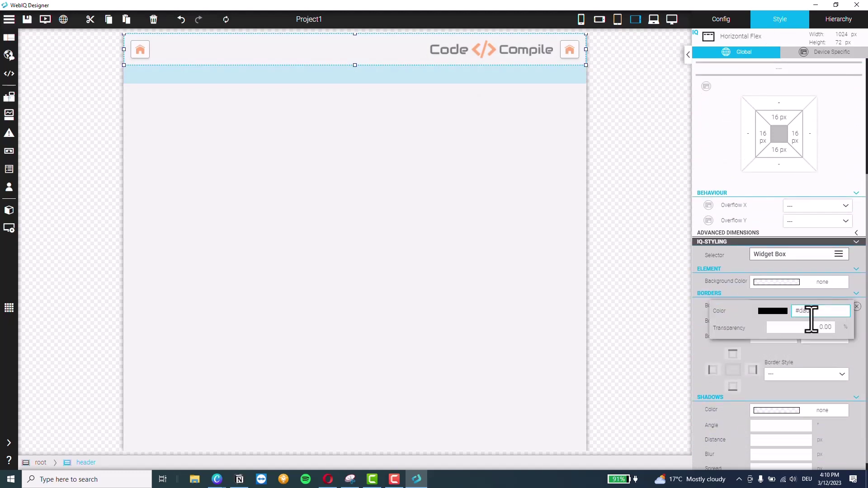
left_click(556, 211)
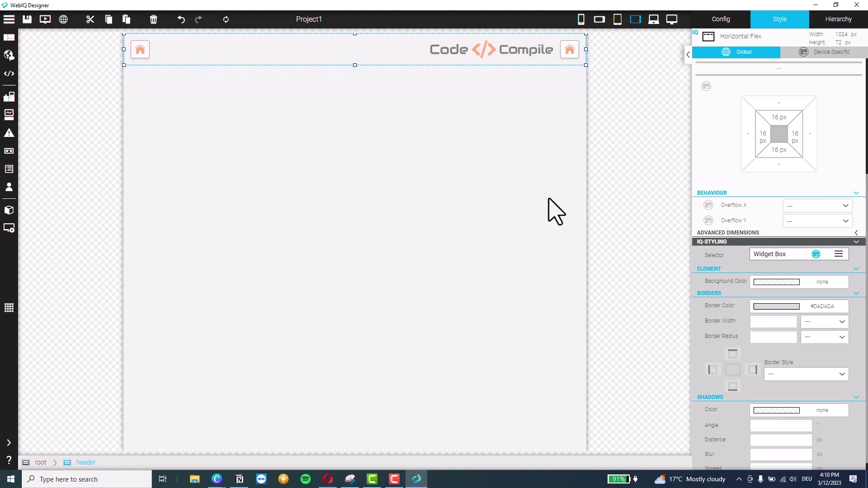
left_click(438, 140)
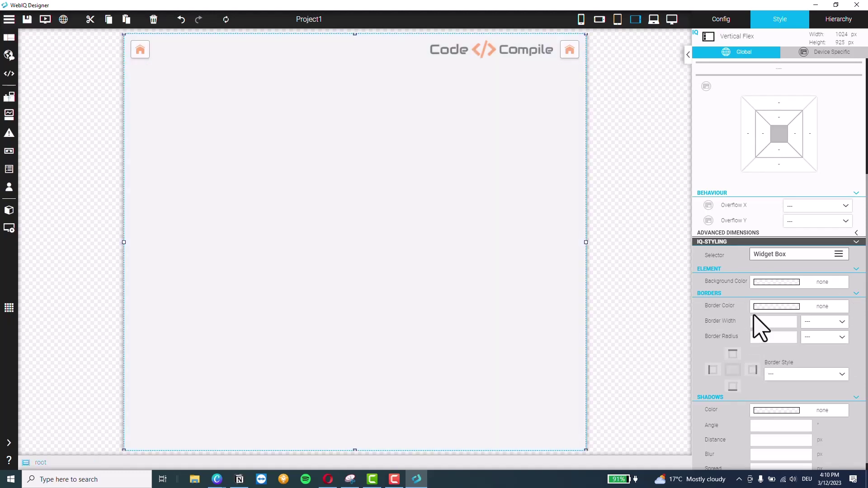
- Clear the header container's border color and set its background to the solid color #DADADA
left_click(354, 58)
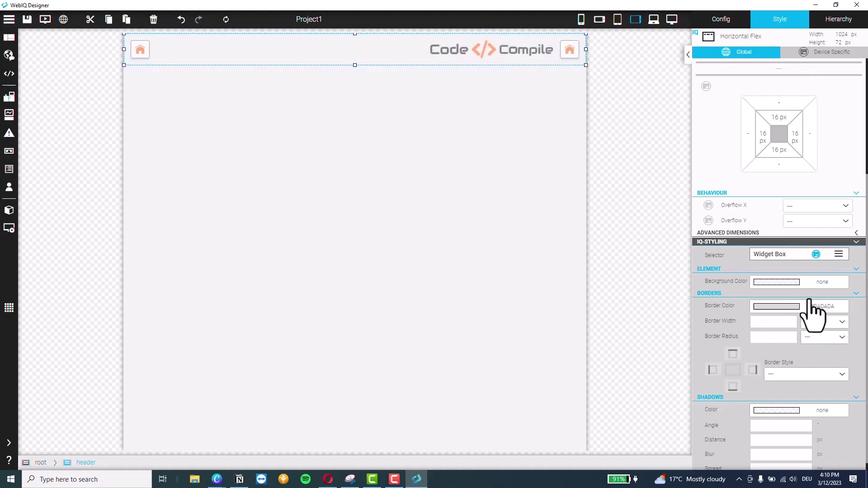
left_click(857, 308)
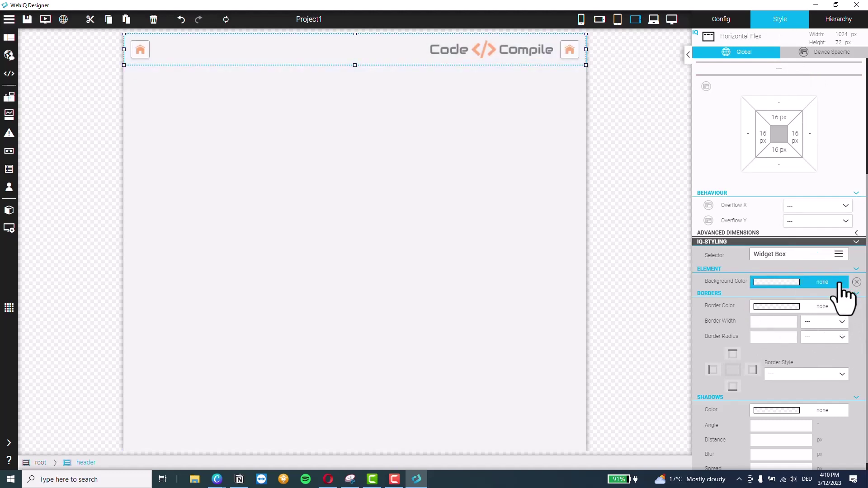
left_click(823, 284)
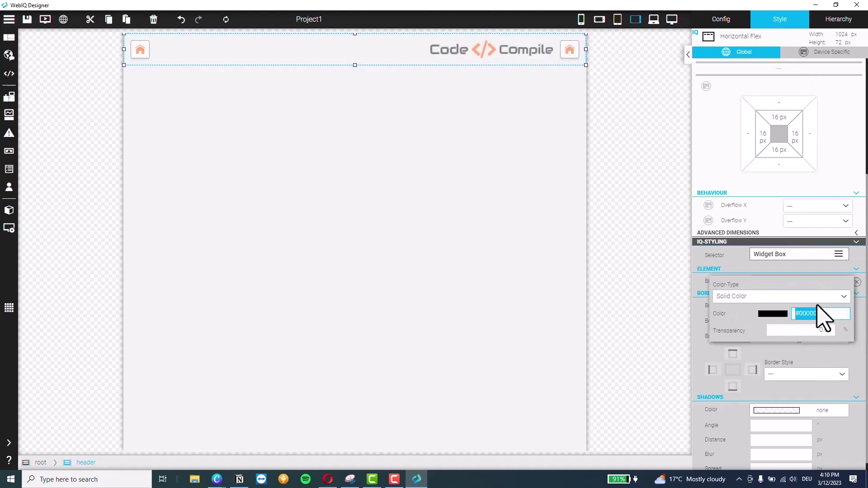
left_click(402, 159)
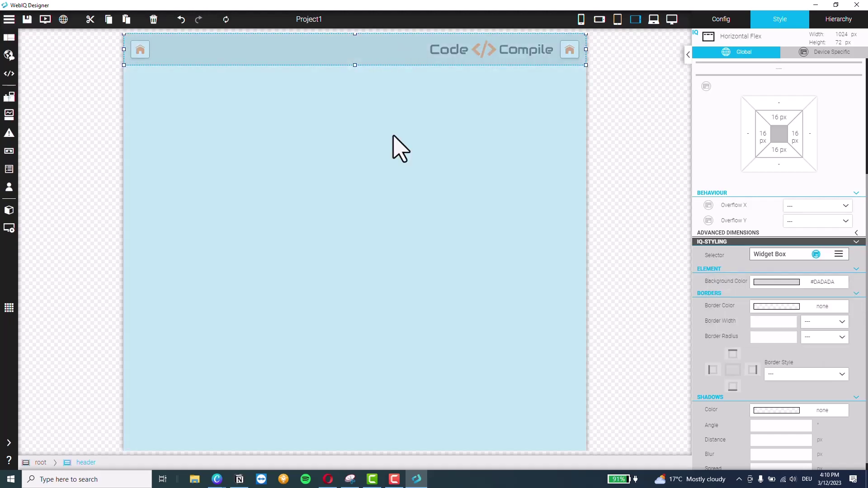
left_click(394, 145)
- Add a Horizontal Flex layout container to the root, after the content container in the hierarchy
left_click(830, 23)
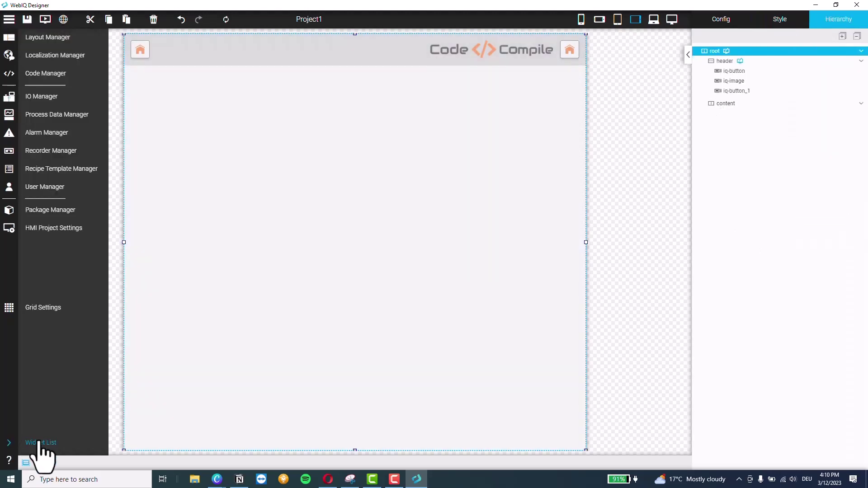
left_click(54, 445)
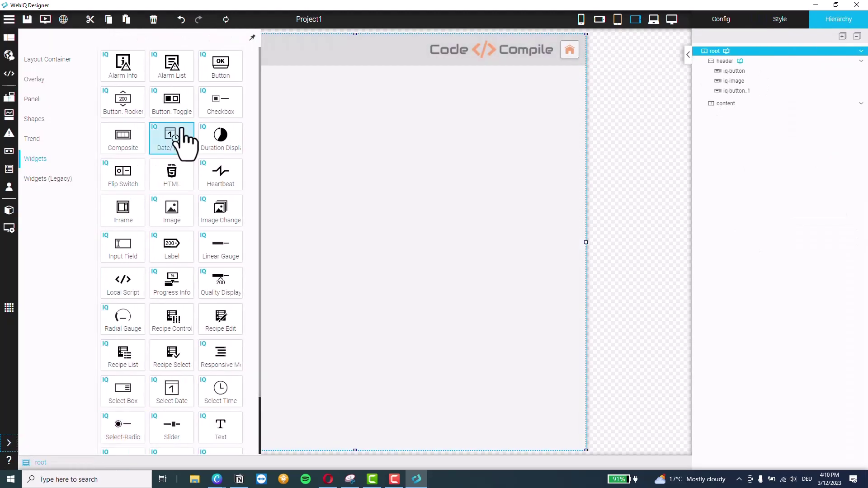
left_click(47, 59)
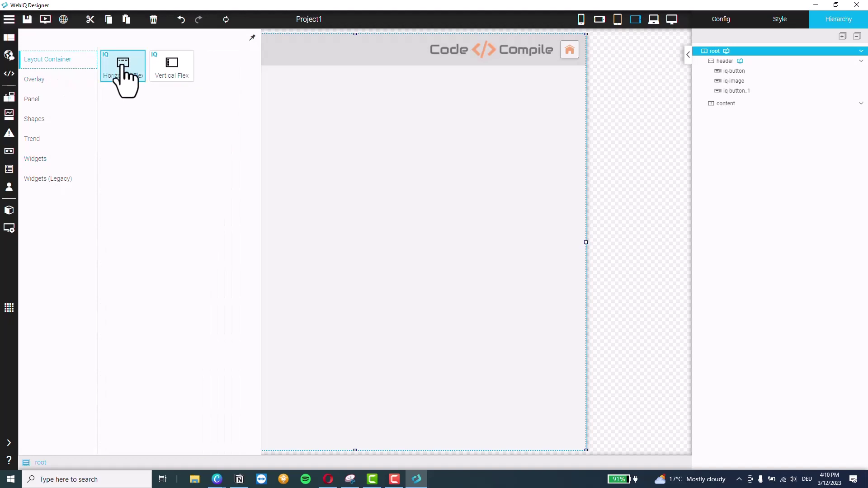
left_click_drag(125, 68, 771, 107)
left_click(726, 114)
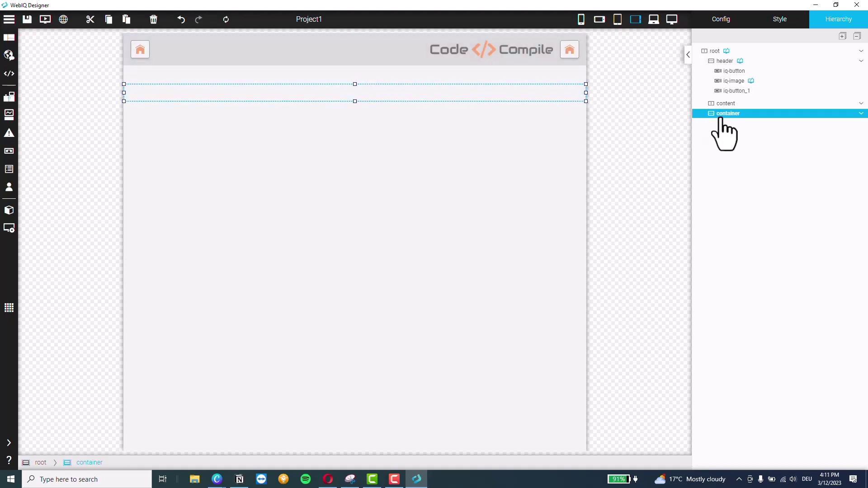
- Rename the new horizontal flex container below content as footer
left_click(720, 119)
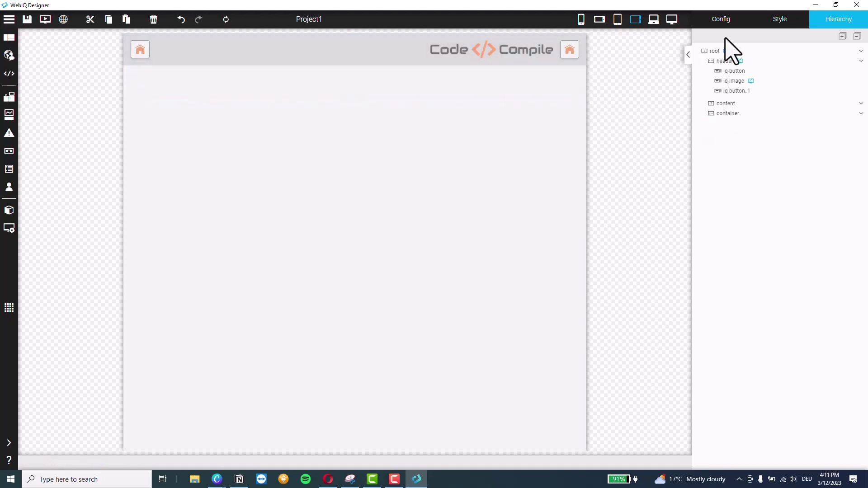
left_click(721, 20)
left_click(841, 21)
left_click(725, 113)
left_click(720, 20)
double_click(725, 70)
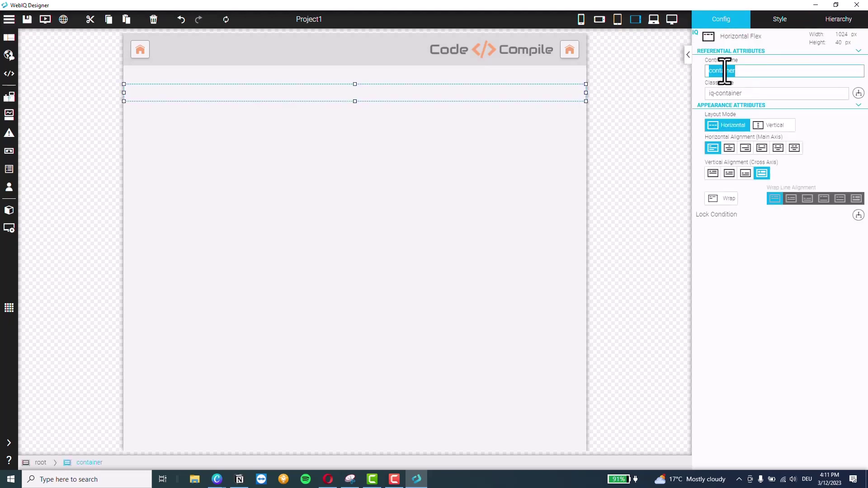
type("footer")
left_click(830, 21)
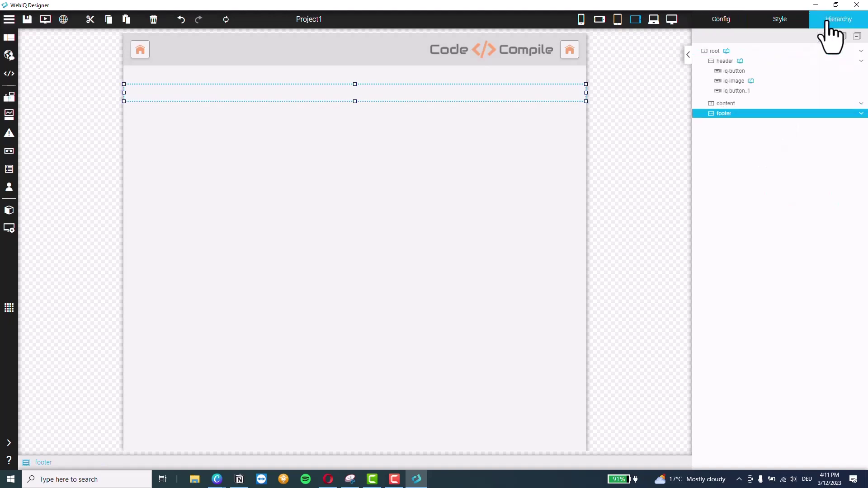
- Set the footer container's background to the solid color #DADADA
left_click(775, 21)
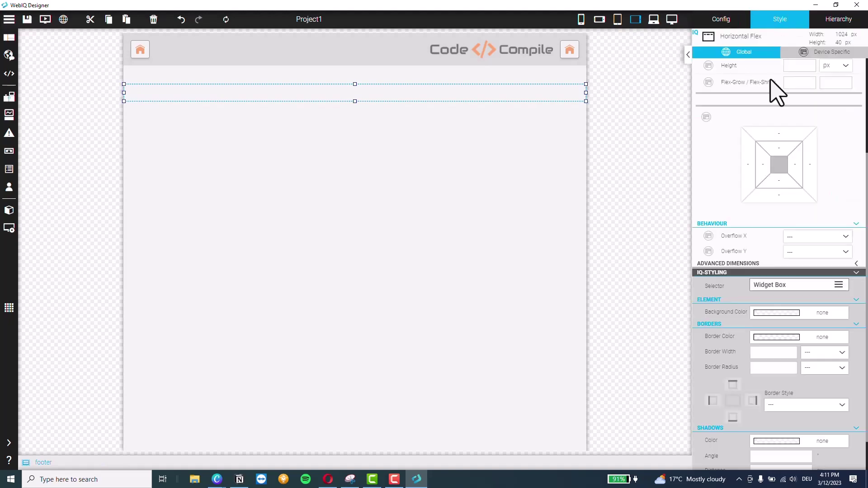
scroll(785, 325, "down", 2)
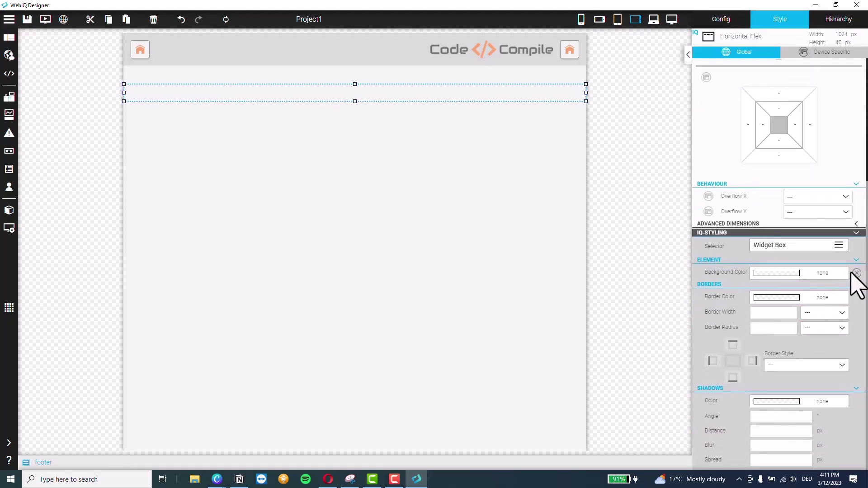
left_click(827, 276)
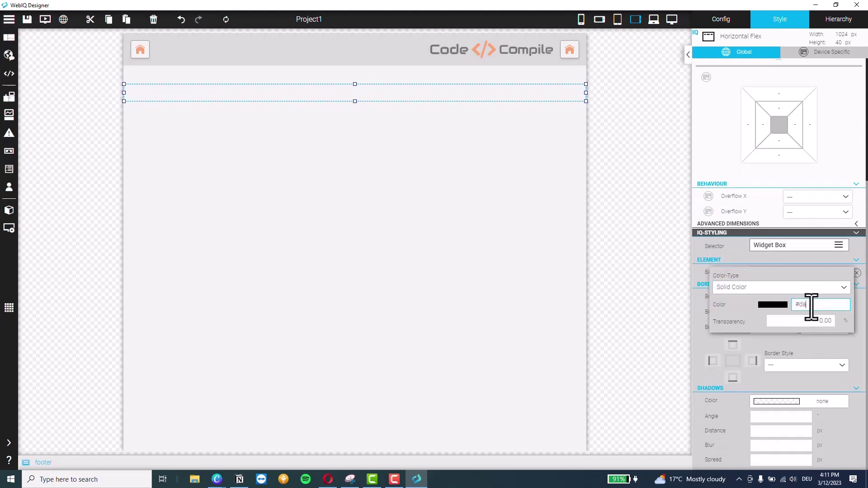
type("#dadada")
left_click(466, 138)
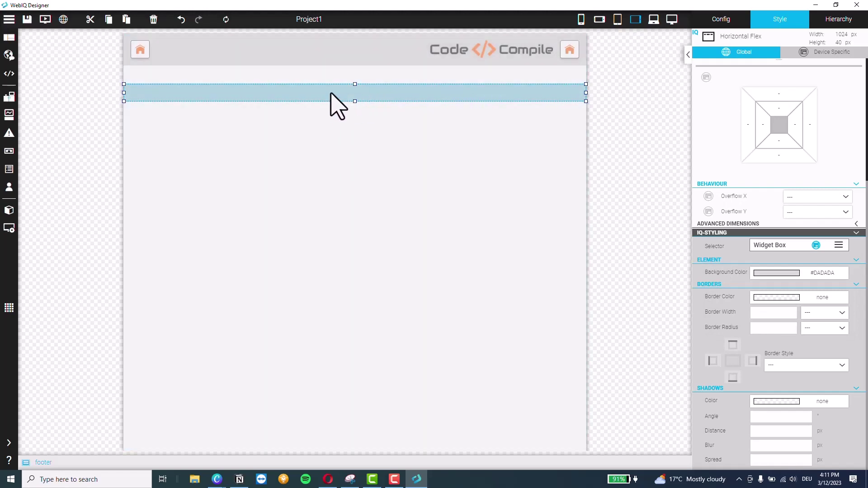
- Add a Text widget inside the footer container
left_click(826, 20)
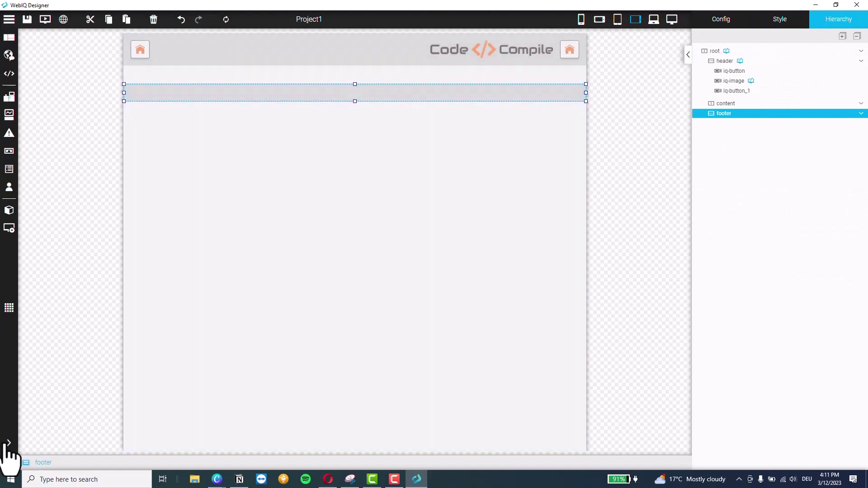
mouse_move(7, 447)
left_click(34, 444)
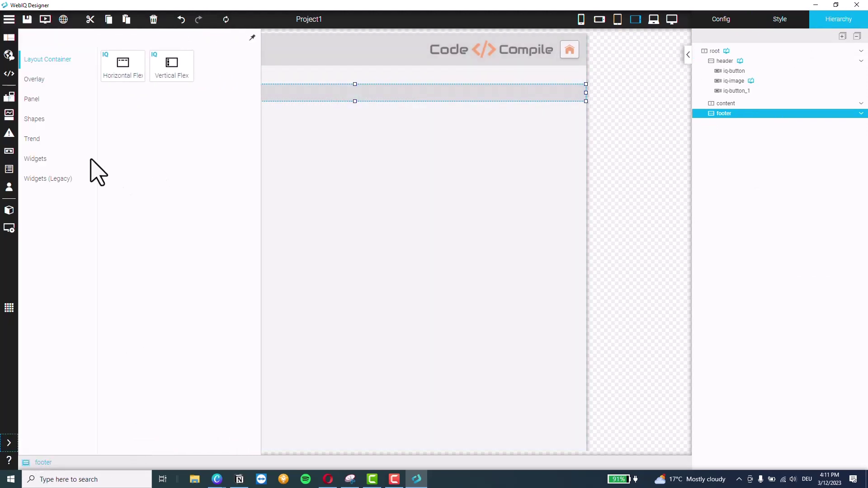
left_click(32, 158)
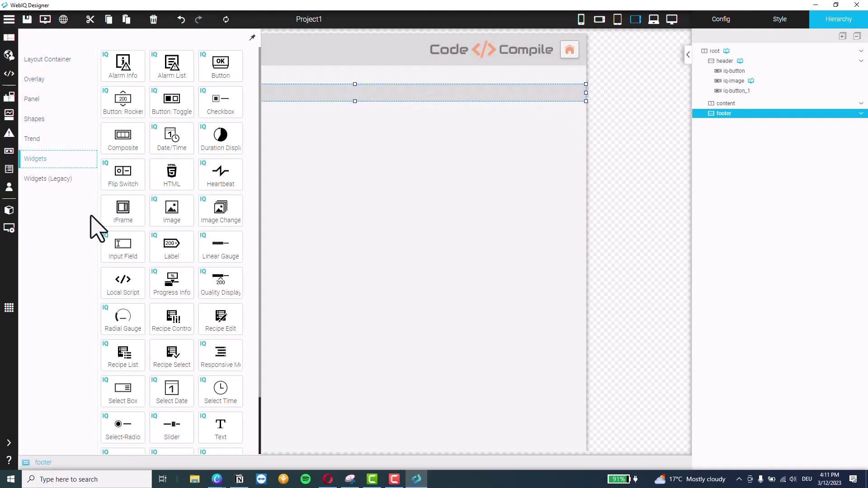
left_click_drag(221, 431, 376, 93)
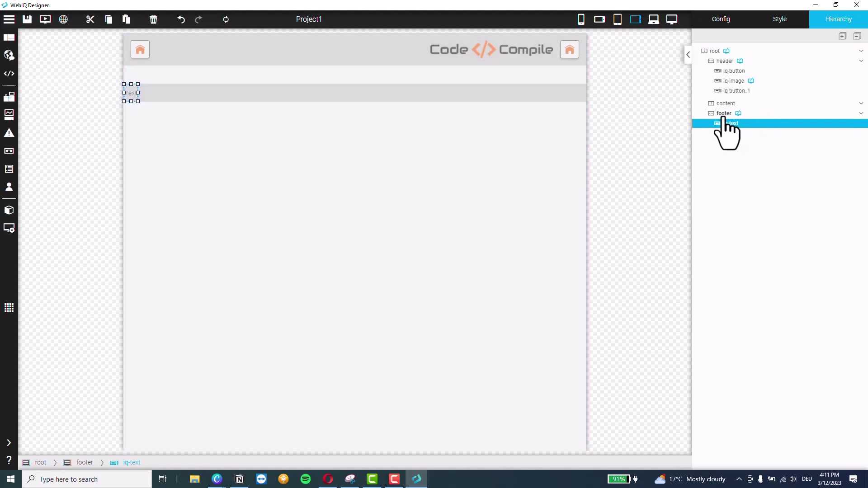
- Set the footer container's horizontal main-axis alignment to center
left_click(719, 116)
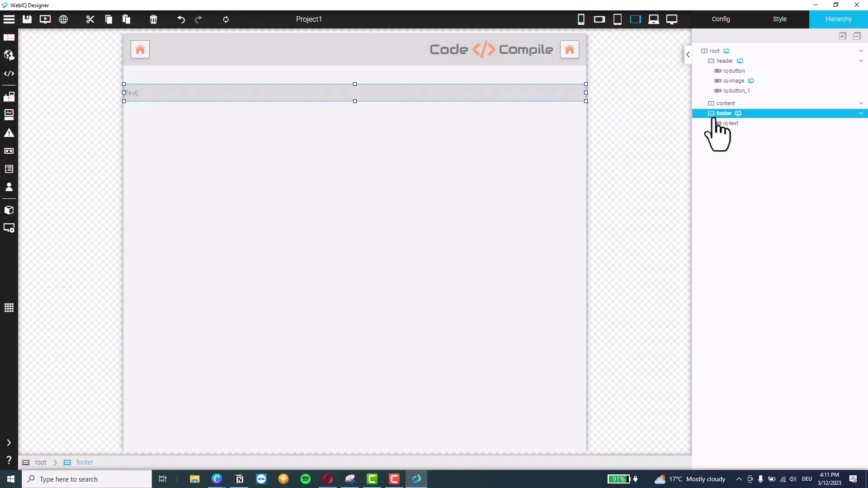
left_click(727, 22)
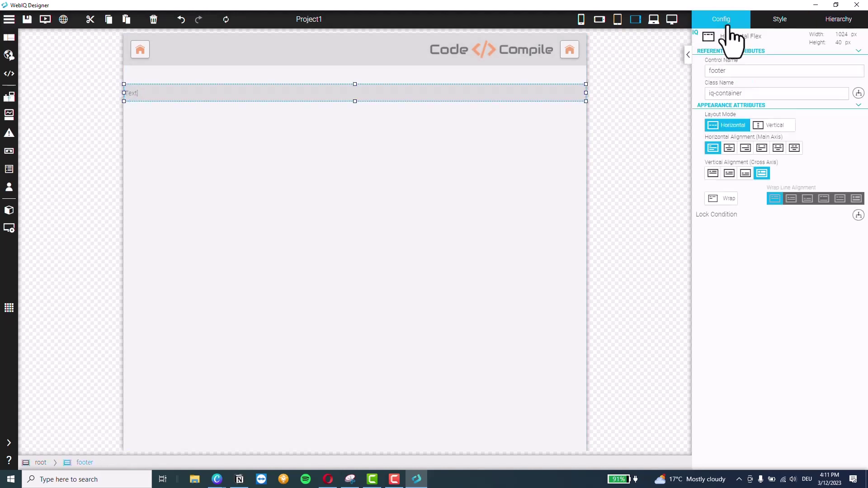
left_click(729, 148)
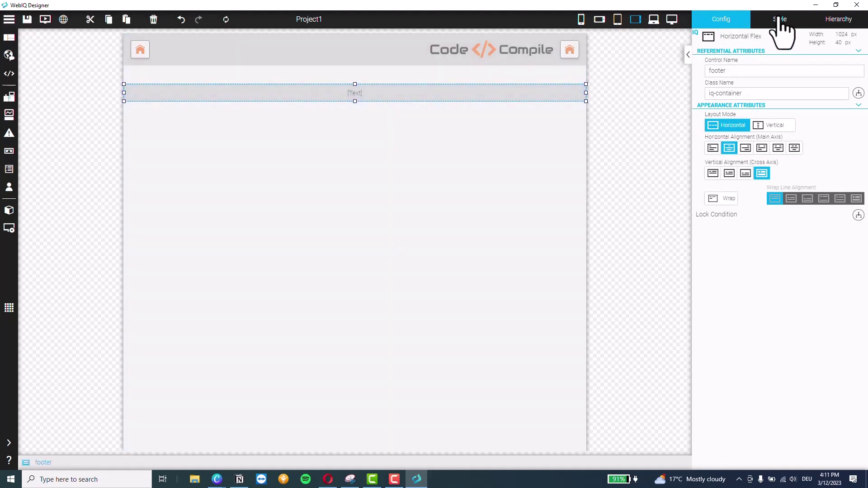
left_click(780, 22)
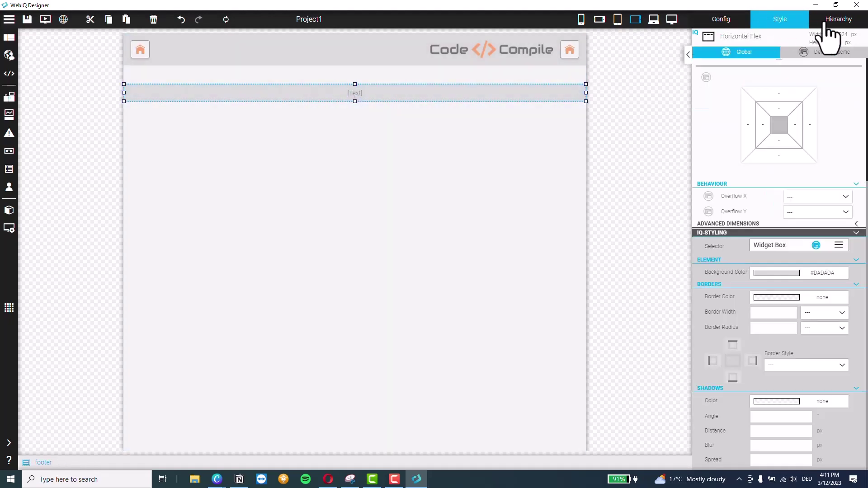
left_click(832, 23)
left_click(731, 123)
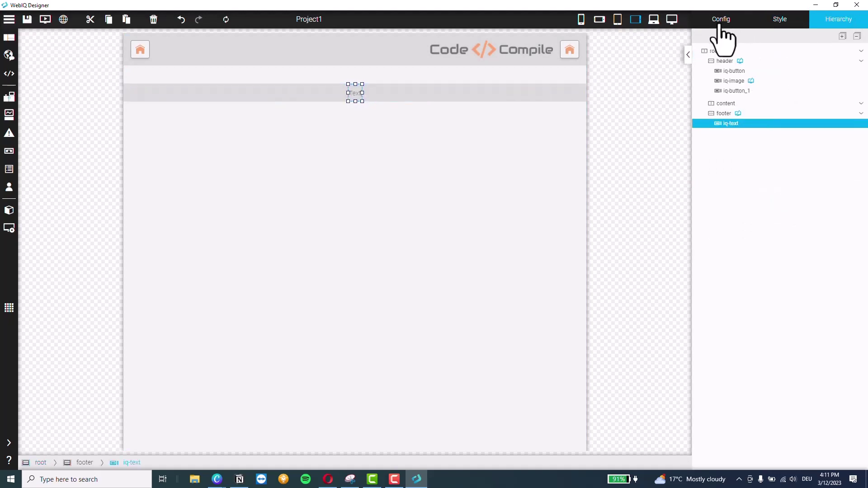
left_click(722, 20)
left_click(733, 192)
left_click_drag(734, 191, 707, 186)
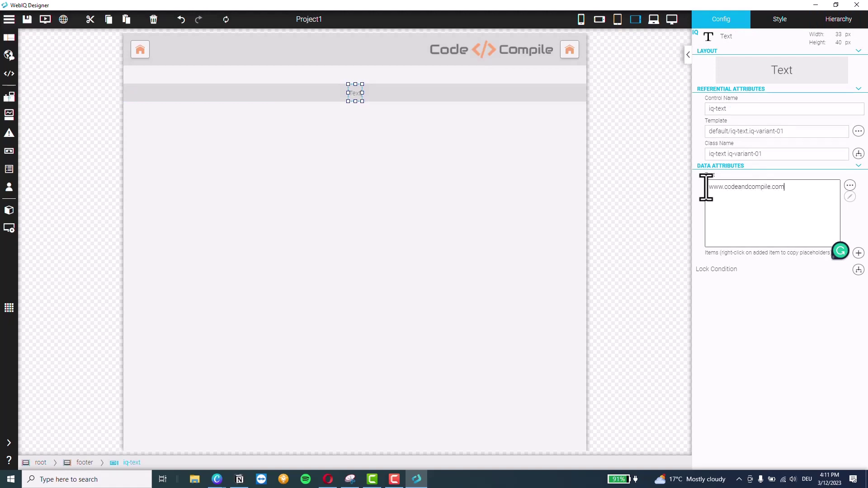
- Style the footer text's Value selector with a bold font at 22 px
left_click(779, 20)
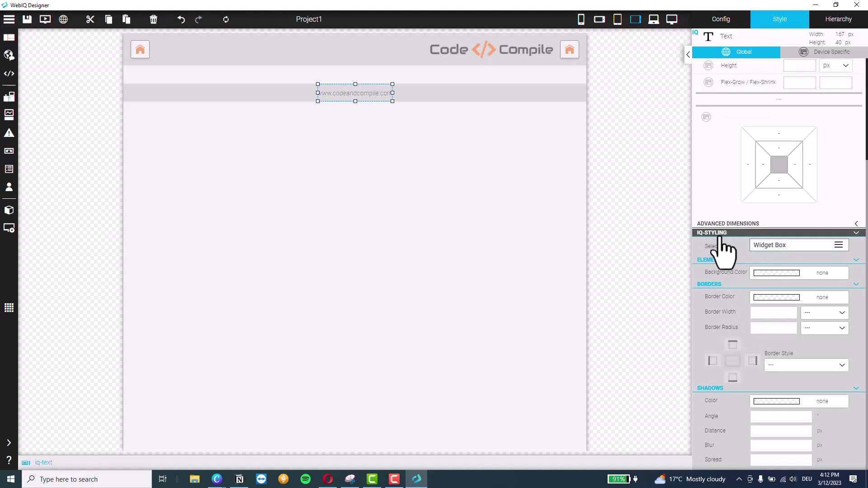
left_click(779, 248)
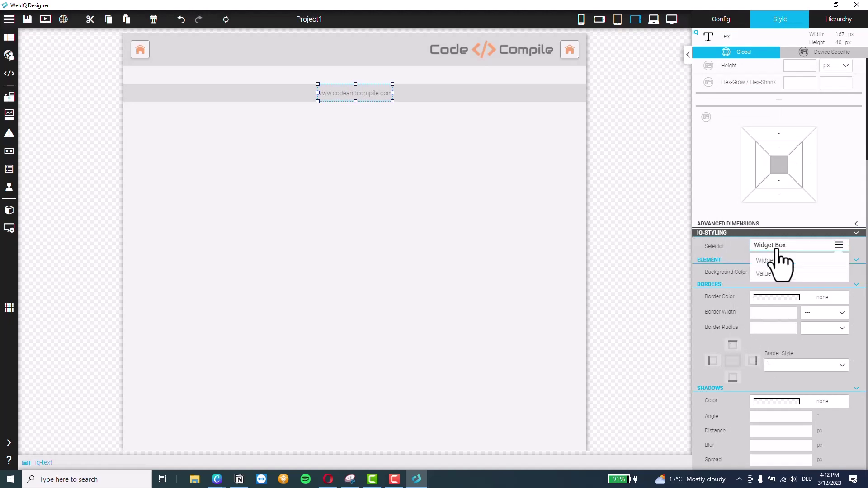
left_click(774, 274)
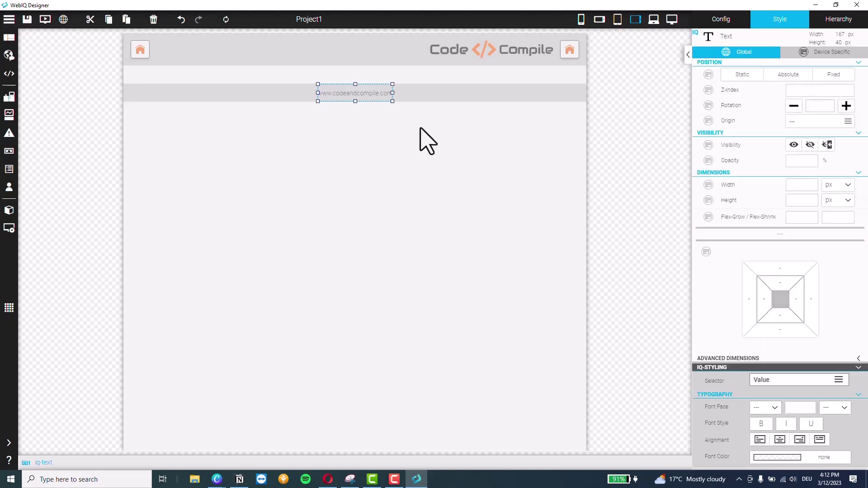
left_click(765, 409)
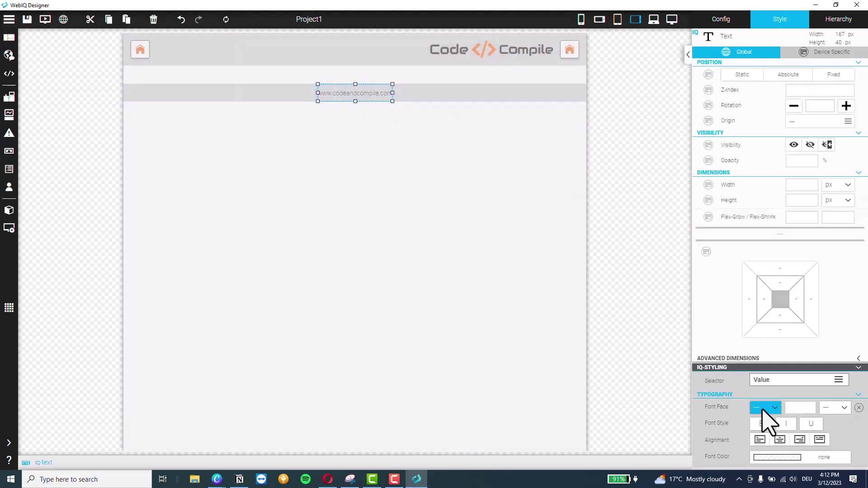
left_click(769, 400)
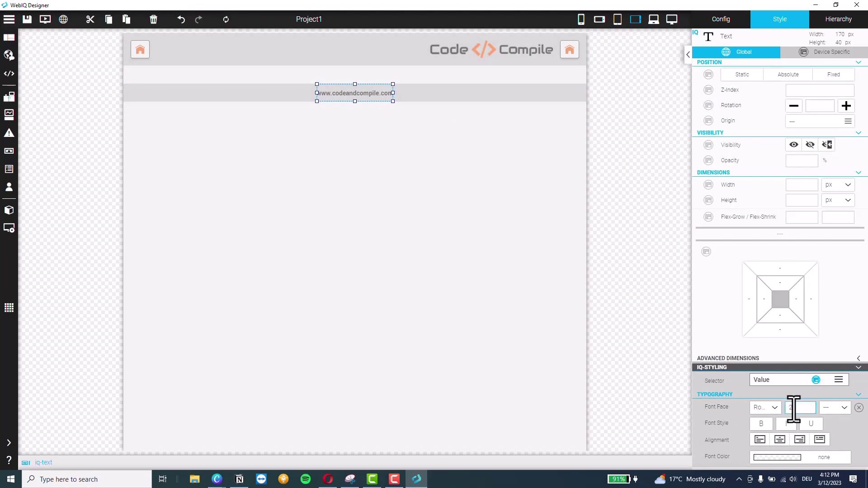
type("22")
left_click(823, 411)
left_click(837, 416)
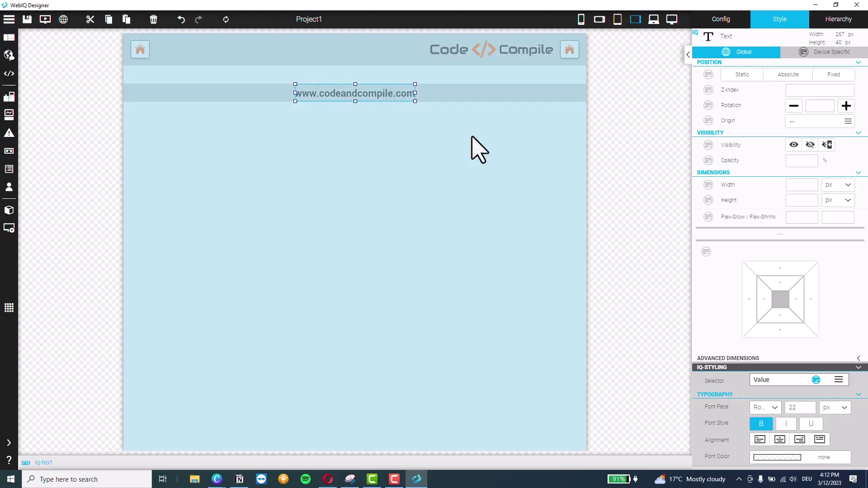
left_click(353, 58)
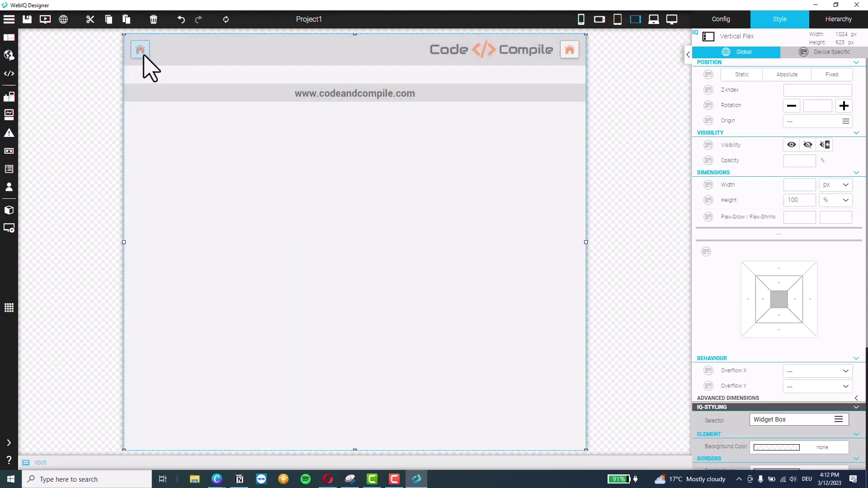
- Replace the home icon of the header button beside the logo with info.svg from the Example 1 folder
left_click(570, 53)
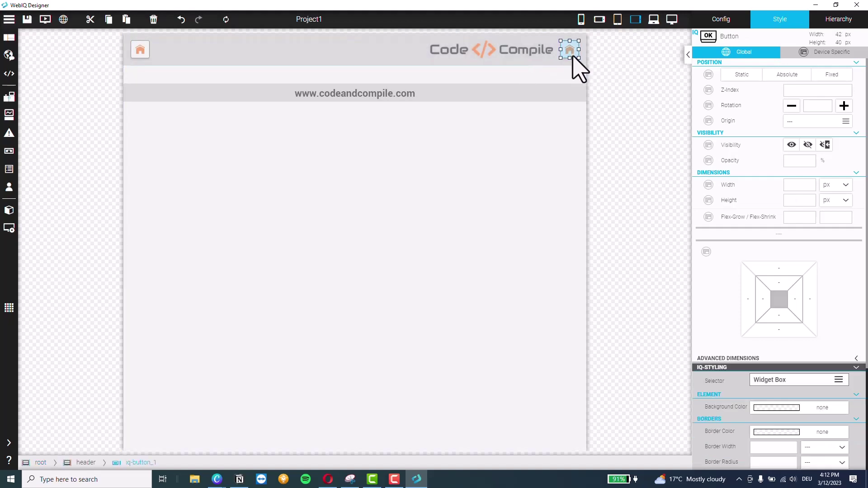
left_click(725, 22)
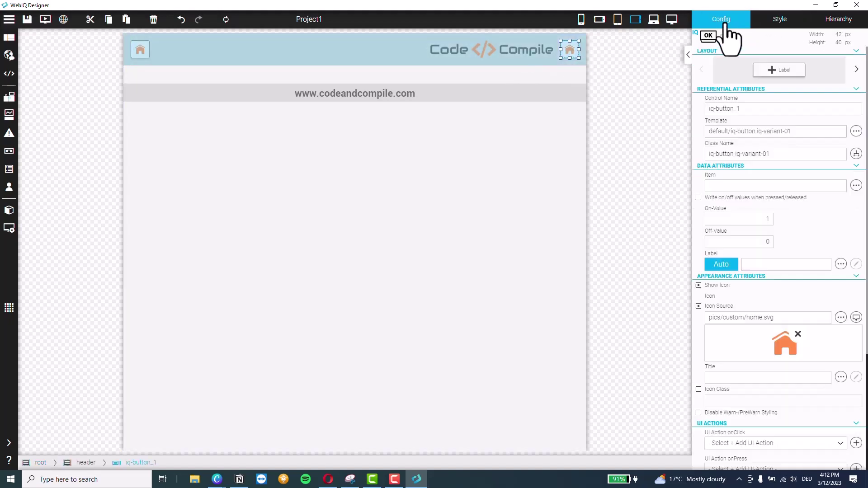
left_click(797, 333)
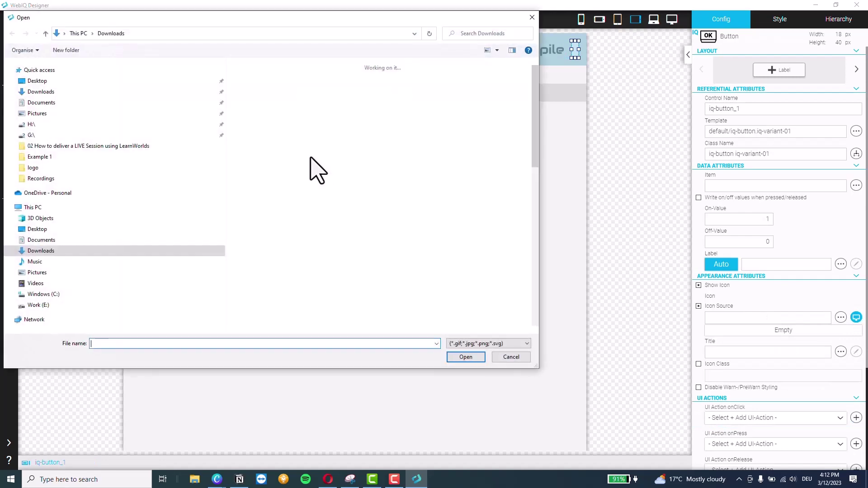
left_click(40, 82)
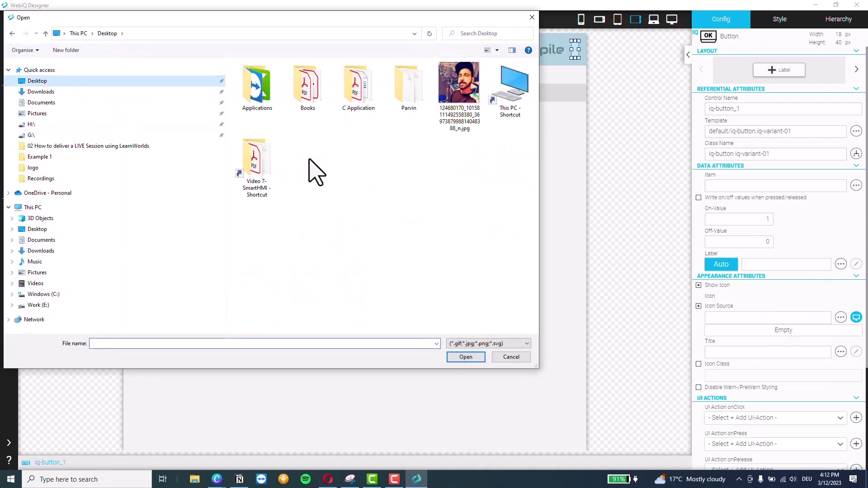
double_click(270, 171)
double_click(259, 96)
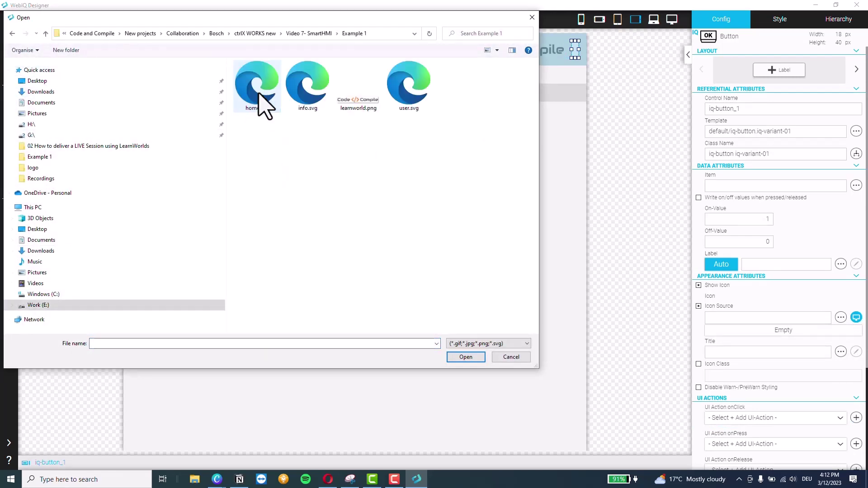
double_click(308, 87)
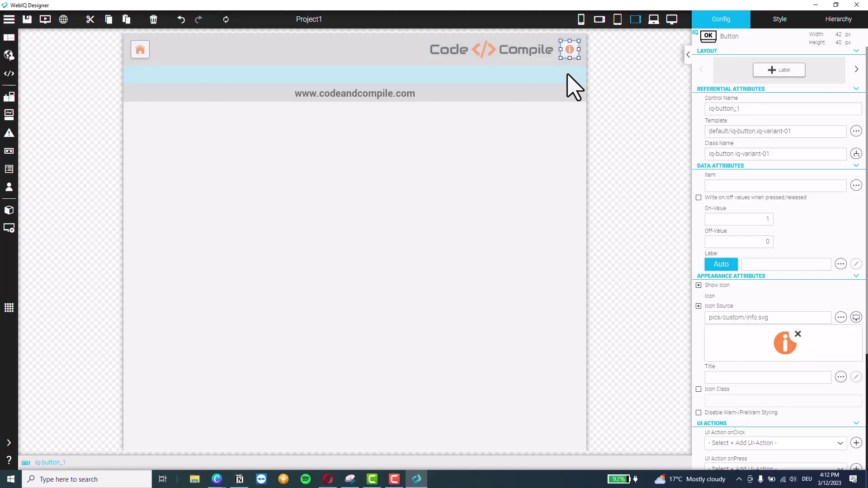
- Clear the content container's manually stretched height, and set its Flex-Grow to 1 and Flex-Shrink to 0
left_click(556, 80)
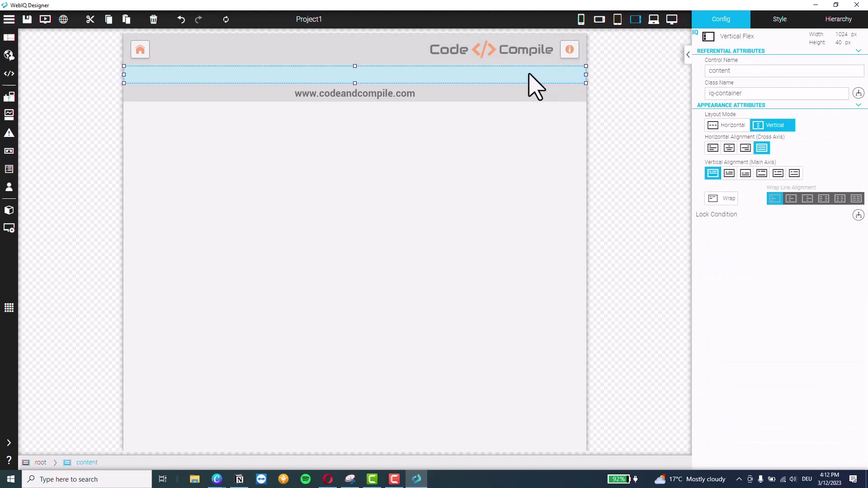
left_click_drag(355, 83, 351, 244)
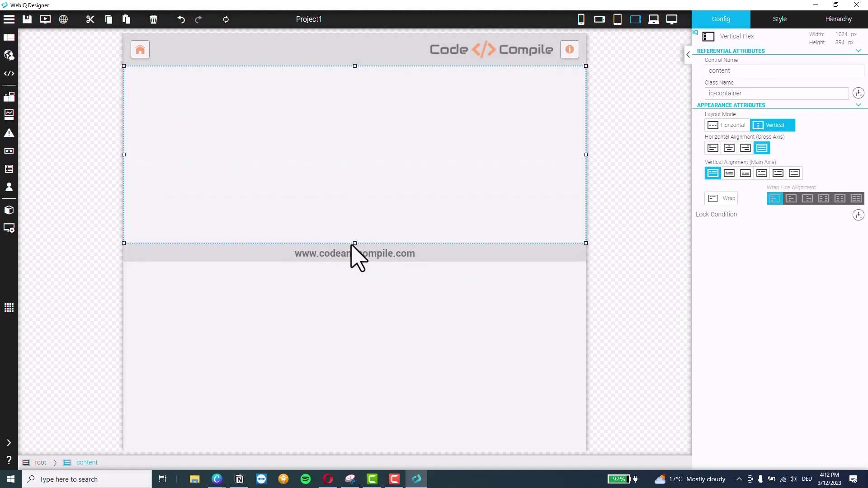
left_click(781, 22)
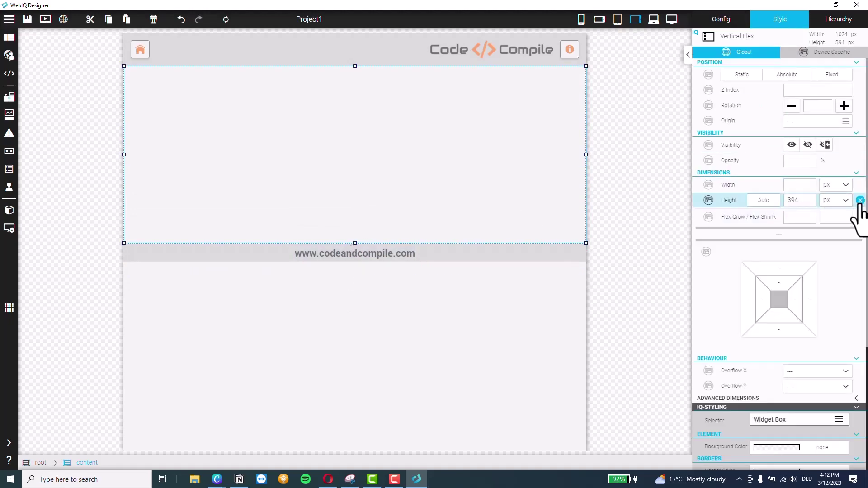
left_click(860, 200)
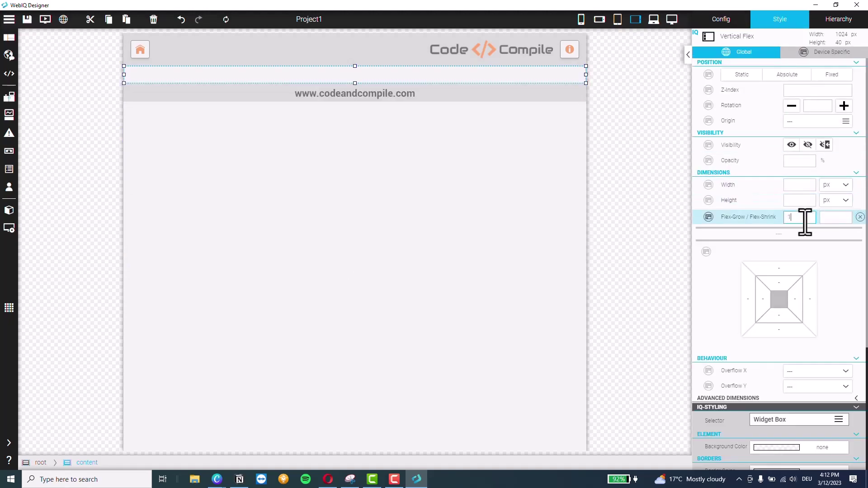
left_click(833, 221)
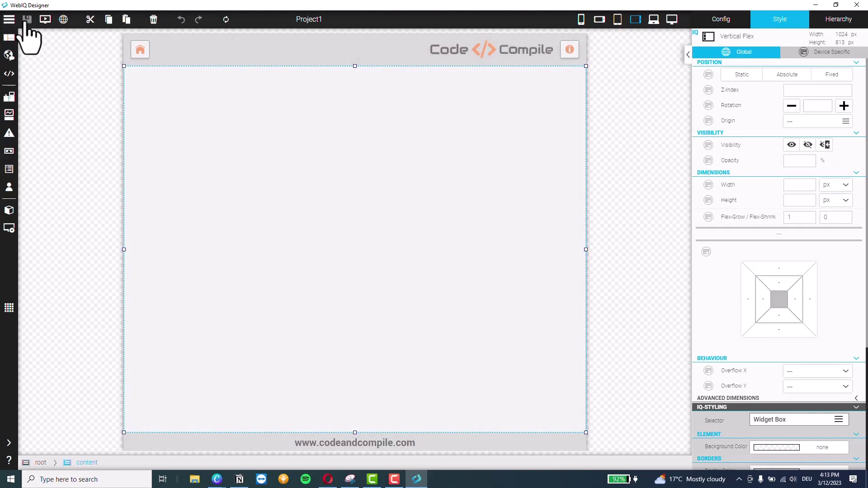
- Preview the project in a runtime window, resize the window to check how the layout adapts, and close it
left_click(44, 19)
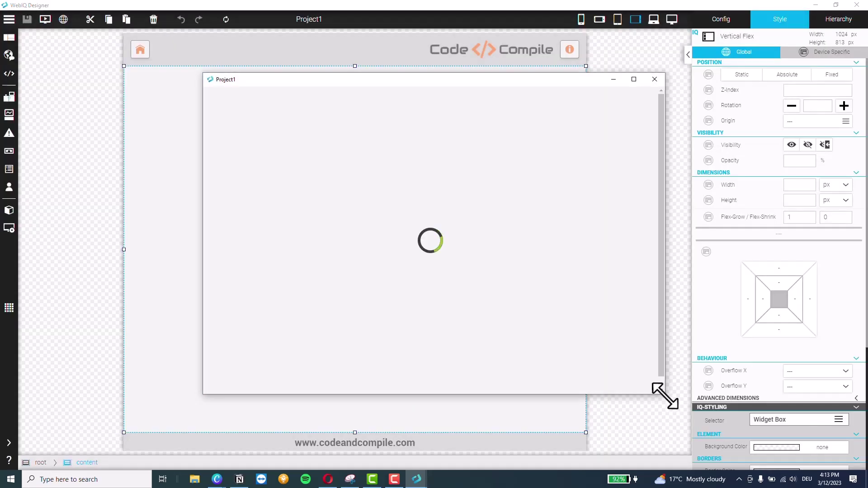
left_click_drag(660, 394, 622, 231)
left_click_drag(607, 288, 582, 410)
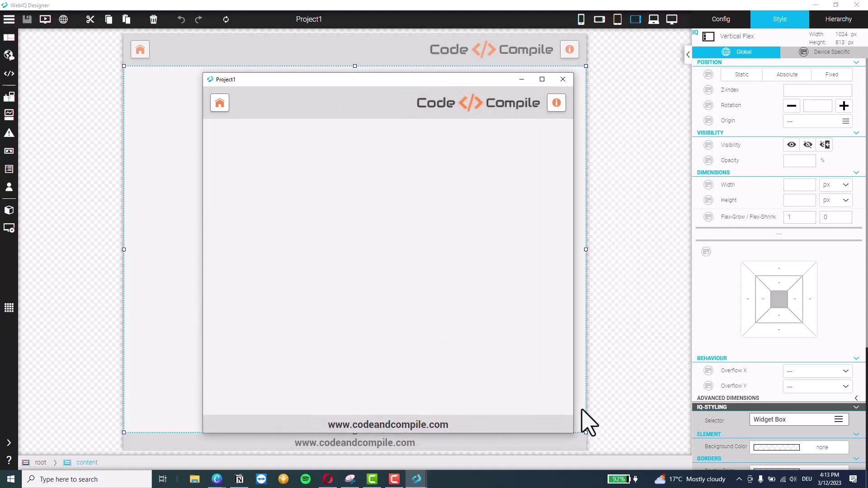
left_click(562, 80)
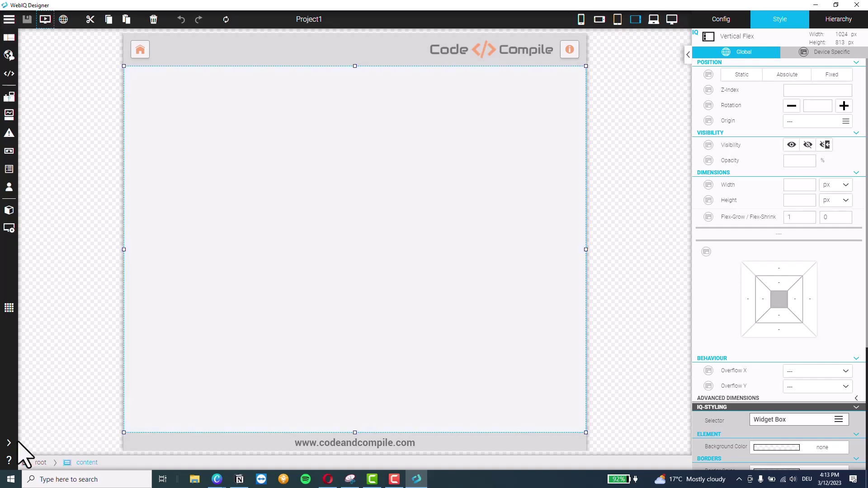
- Add a Swipe-Panel inside the content container
left_click(17, 445)
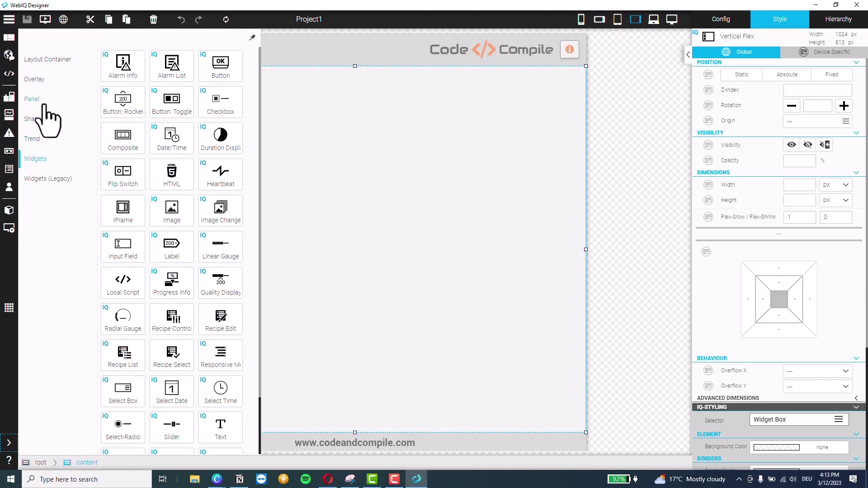
left_click(38, 100)
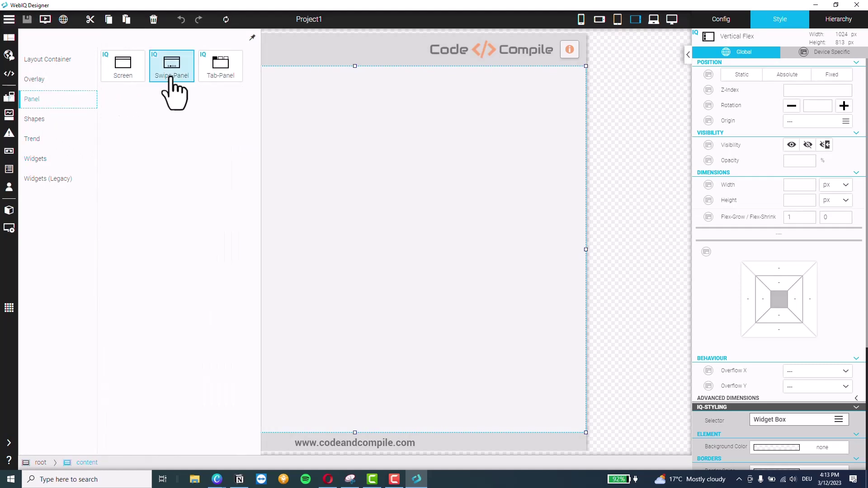
left_click_drag(174, 87, 375, 228)
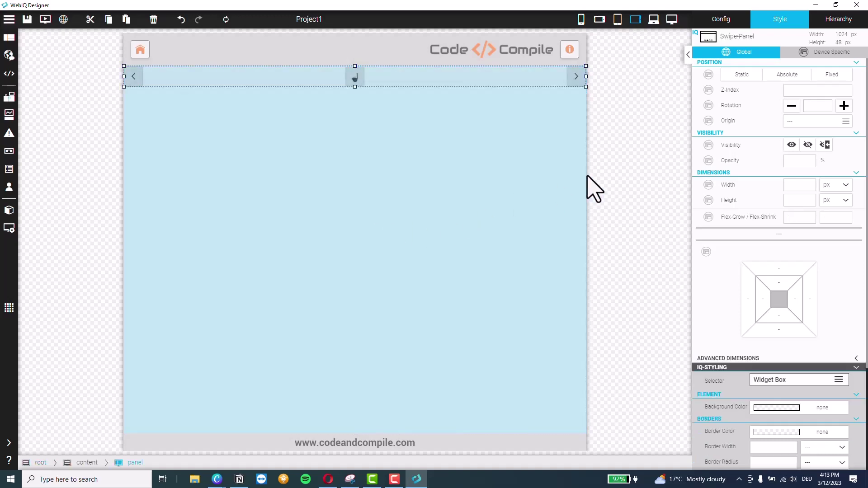
- Set the swipe panel's height to 100 %
left_click(828, 27)
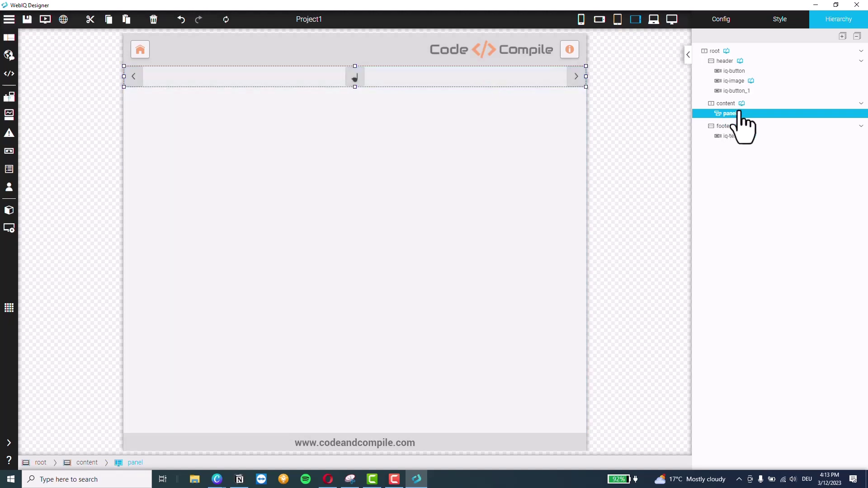
left_click(774, 23)
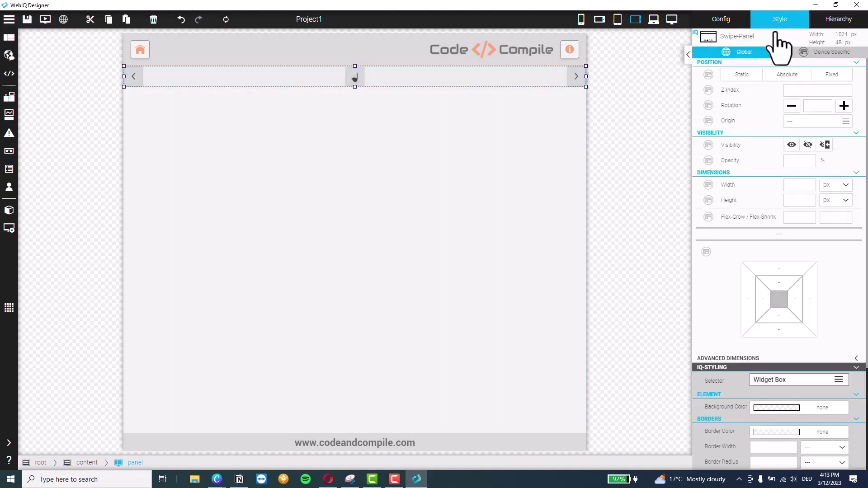
left_click(843, 203)
left_click(834, 252)
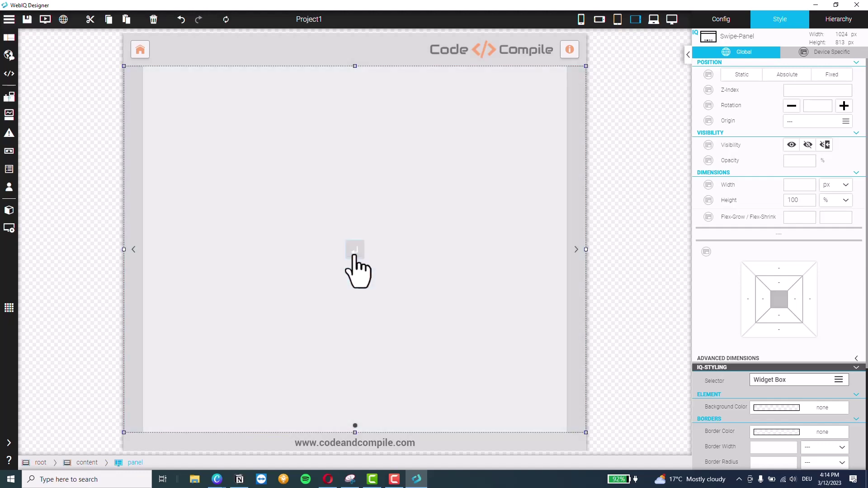
- Enter the swipe panel's view_1 to examine its hierarchy, and return to the root level
left_click(355, 253)
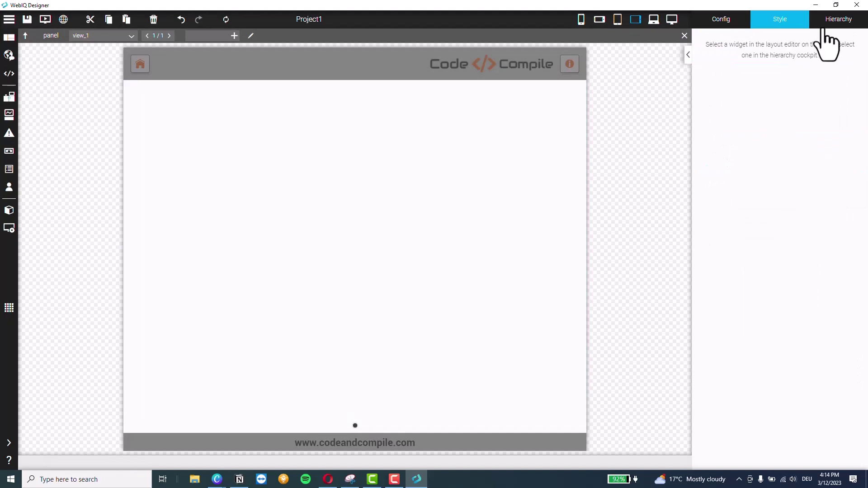
left_click(828, 43)
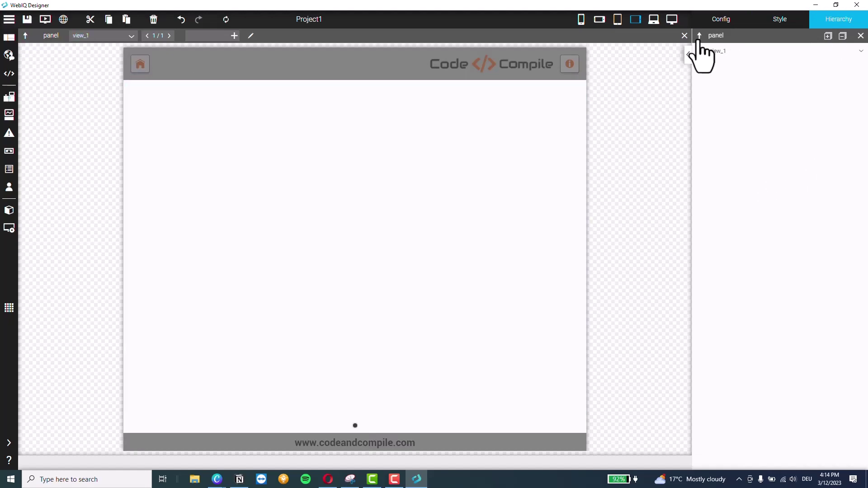
left_click(700, 38)
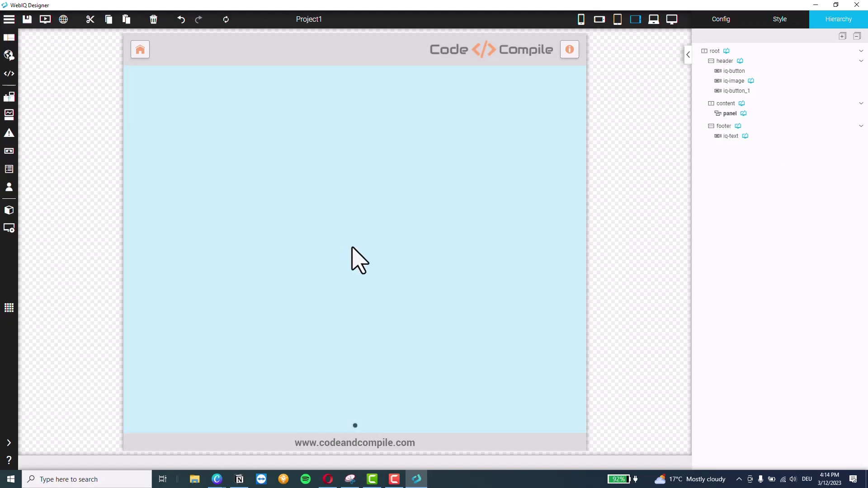
- Enter the swipe panel's view_1 and add a Vertical Flex container inside it
left_click(360, 253)
left_click(356, 249)
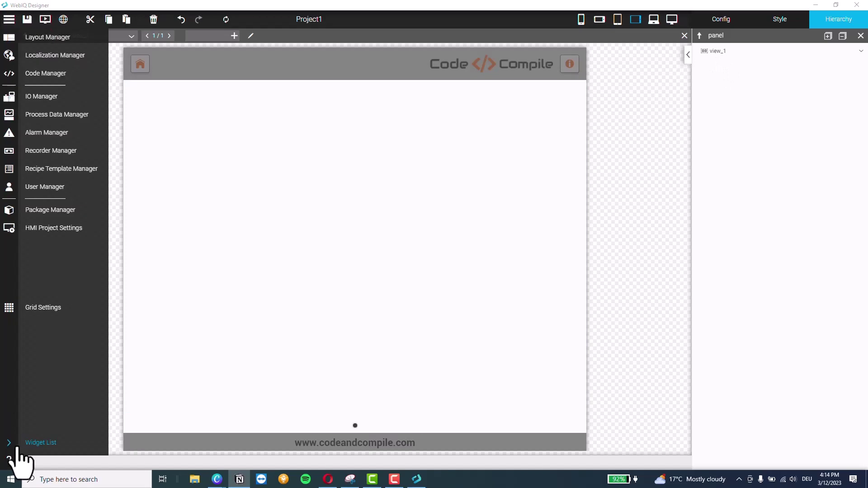
left_click(17, 449)
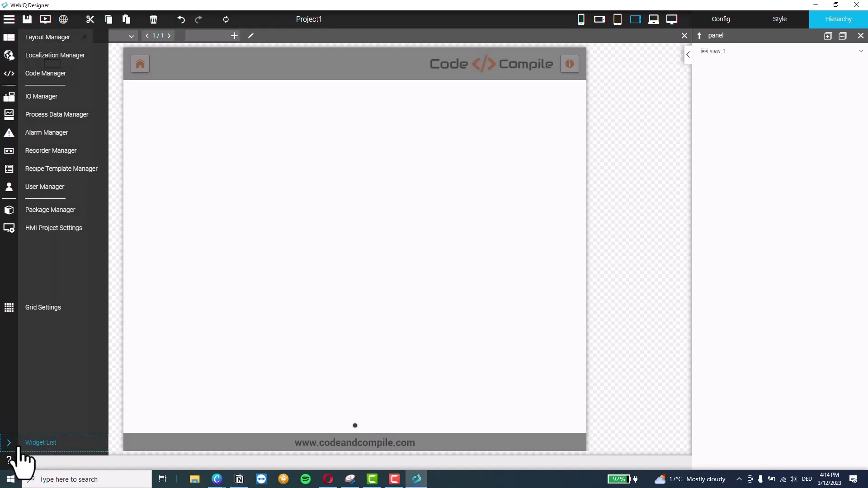
left_click(48, 61)
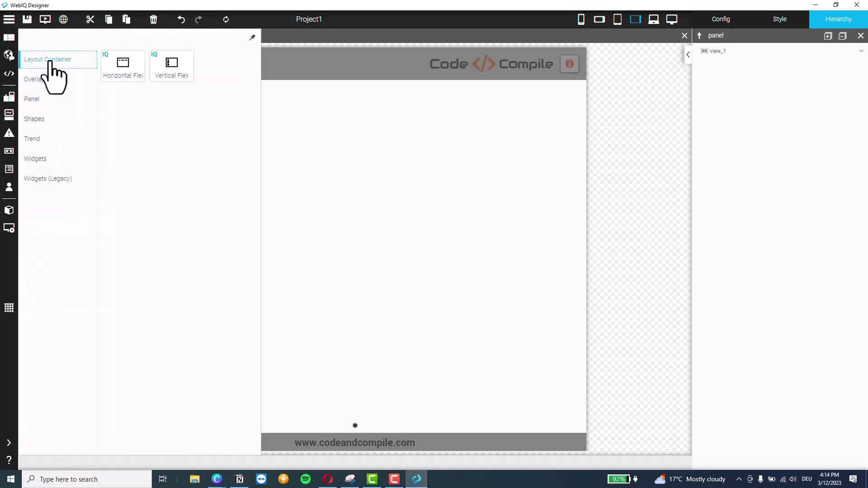
left_click_drag(171, 71, 512, 180)
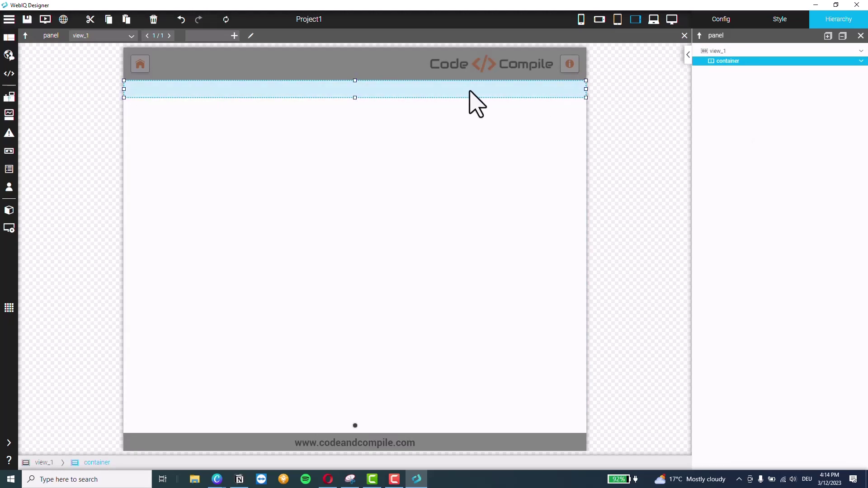
- Set the height of the Vertical Flex container in view_1 to 100 %
left_click(772, 27)
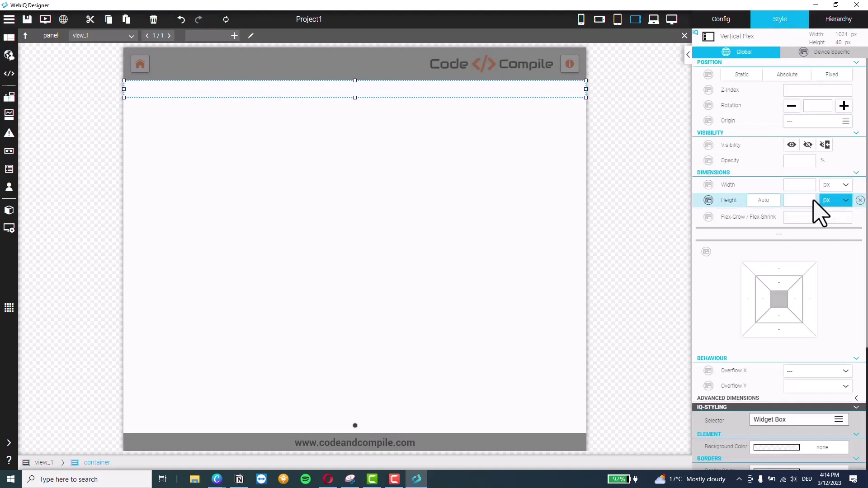
left_click(838, 200)
left_click(835, 246)
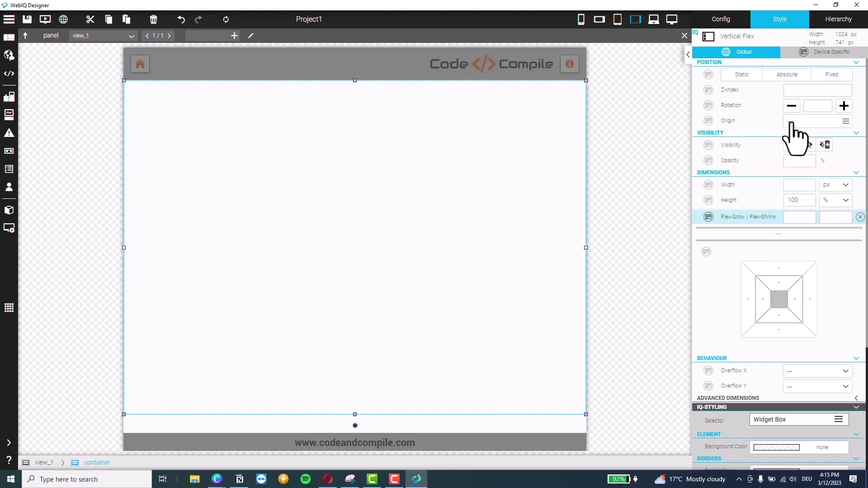
- Add a Text widget inside the Vertical Flex container of view_1
left_click(838, 21)
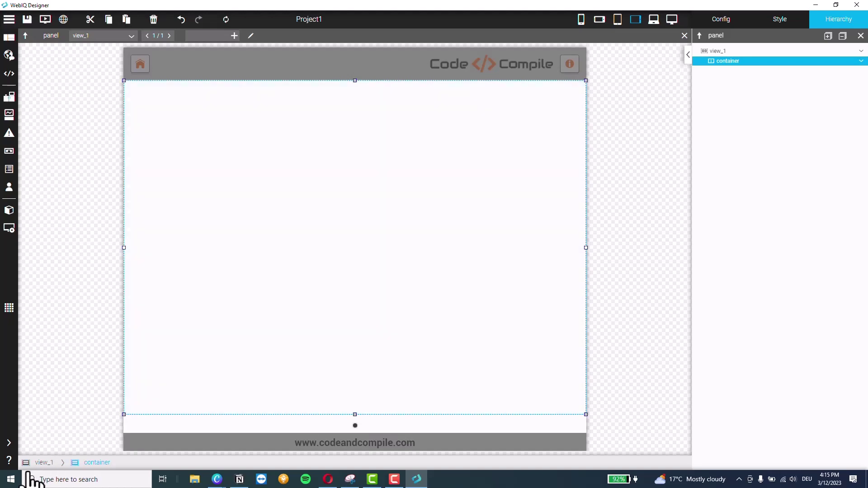
left_click(37, 444)
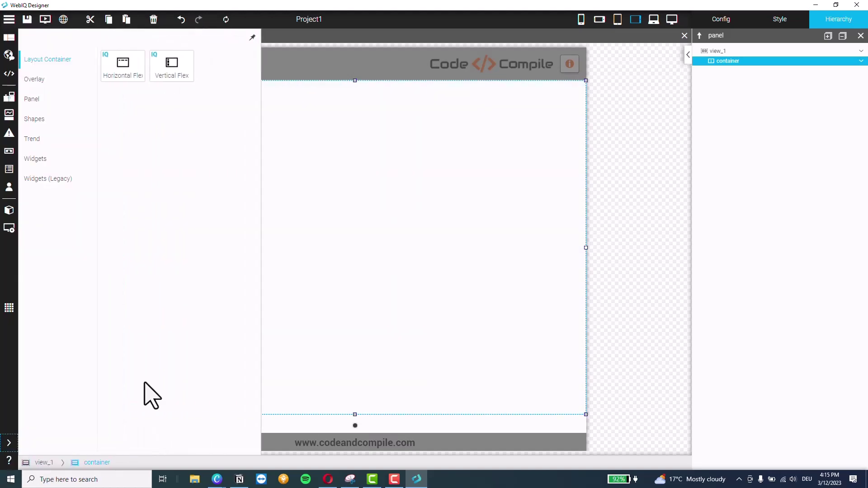
left_click(30, 159)
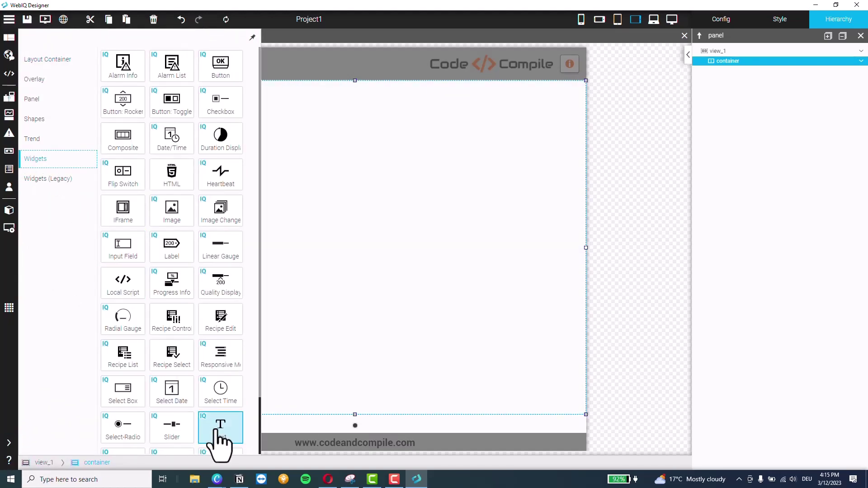
left_click_drag(220, 430, 404, 129)
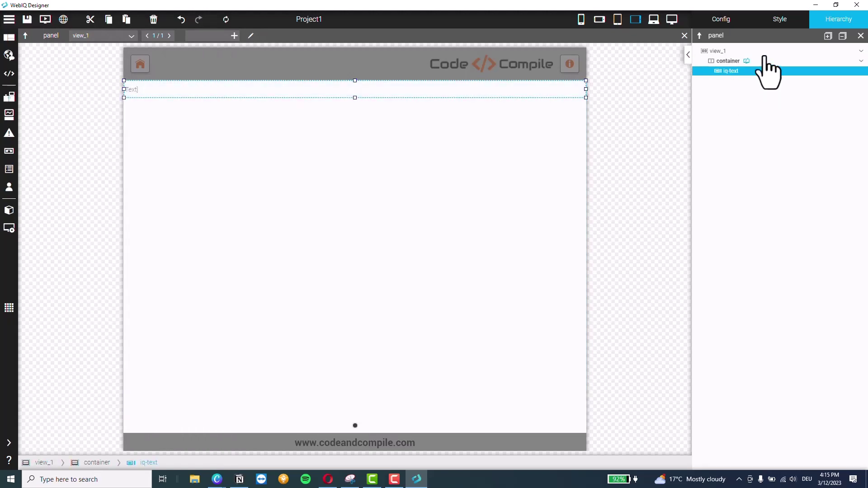
- Give the Vertical Flex container in view_1 a padding of 16 px, applied to all directions
left_click(777, 28)
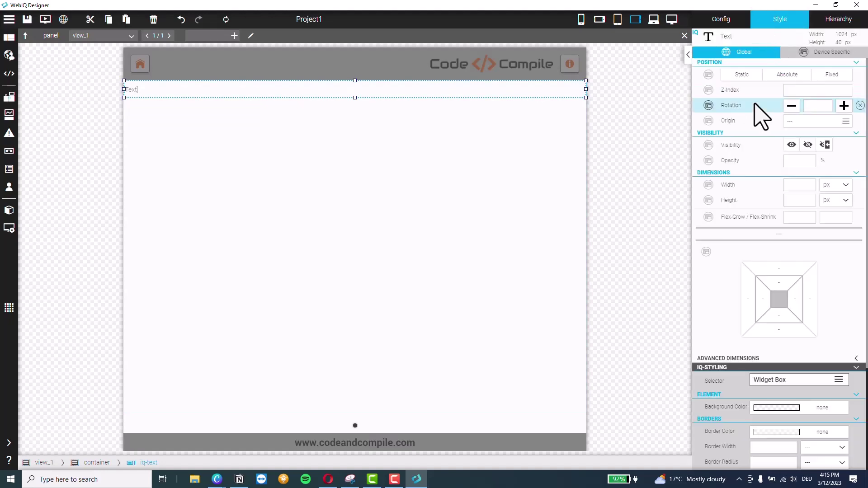
left_click(836, 26)
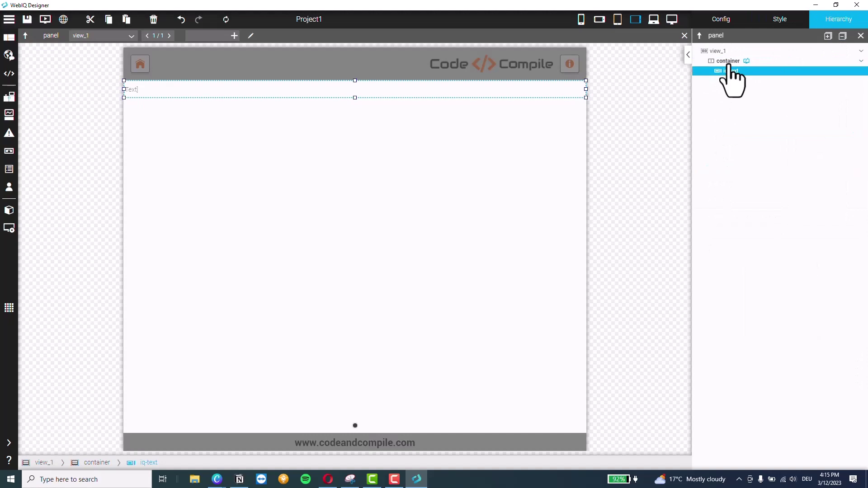
left_click(729, 62)
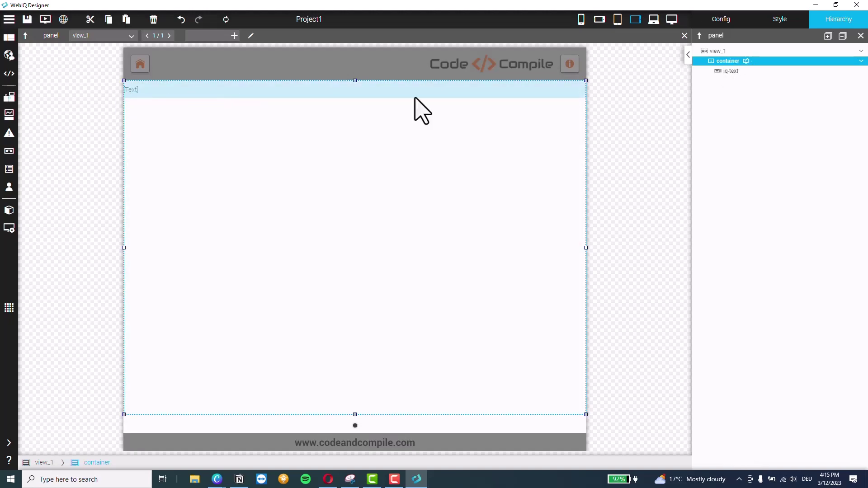
left_click(779, 23)
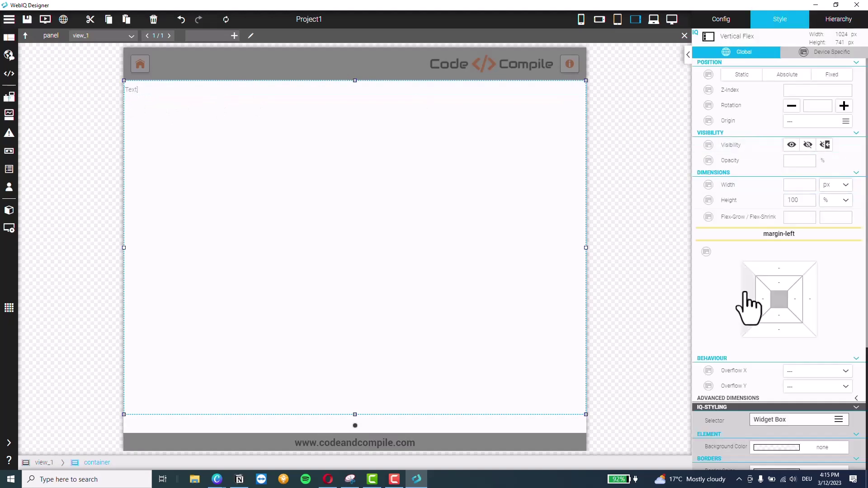
left_click(764, 302)
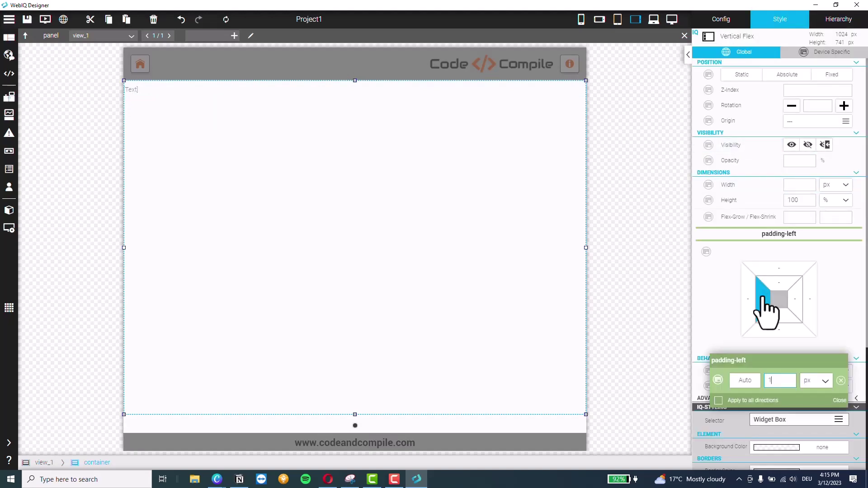
type("16")
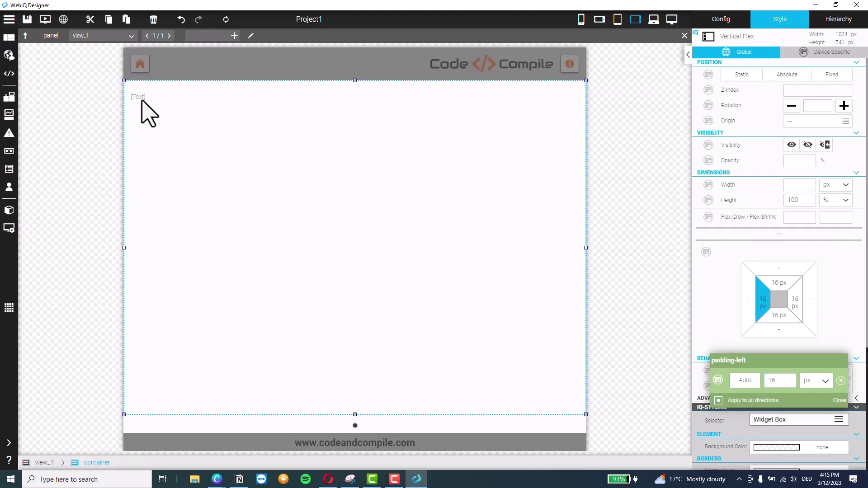
key("Return")
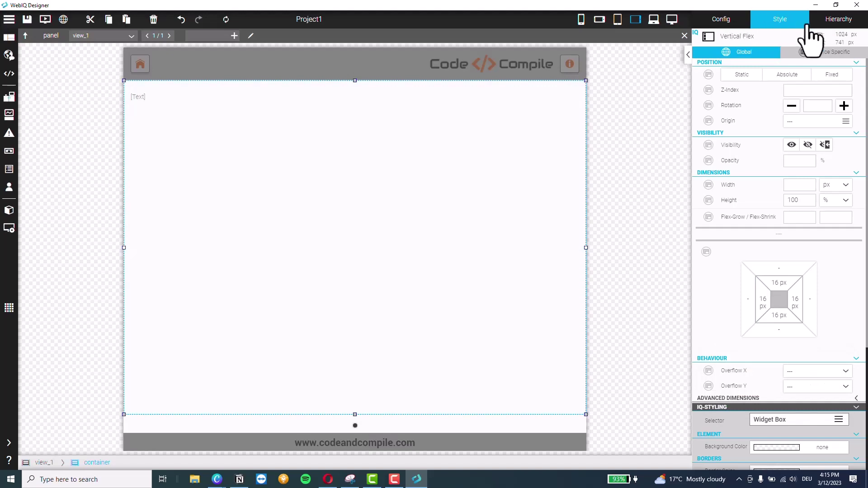
- Change the content of the Text widget inside the container to Home
left_click(837, 21)
left_click(733, 72)
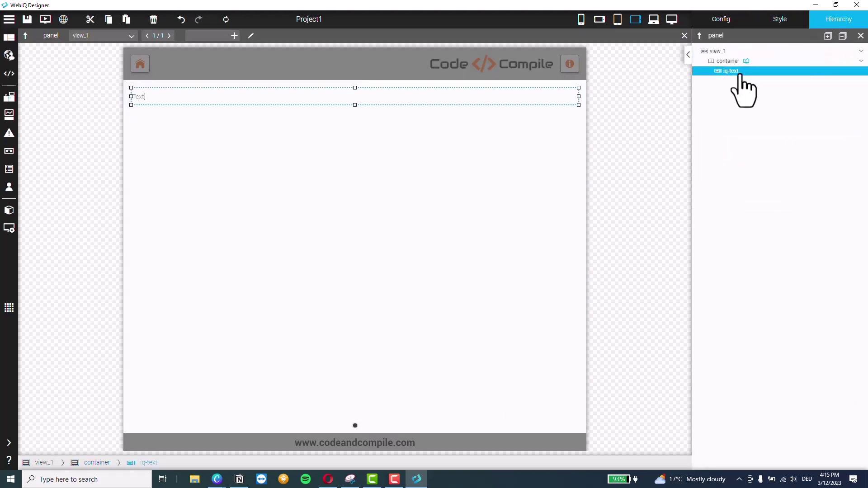
left_click(732, 21)
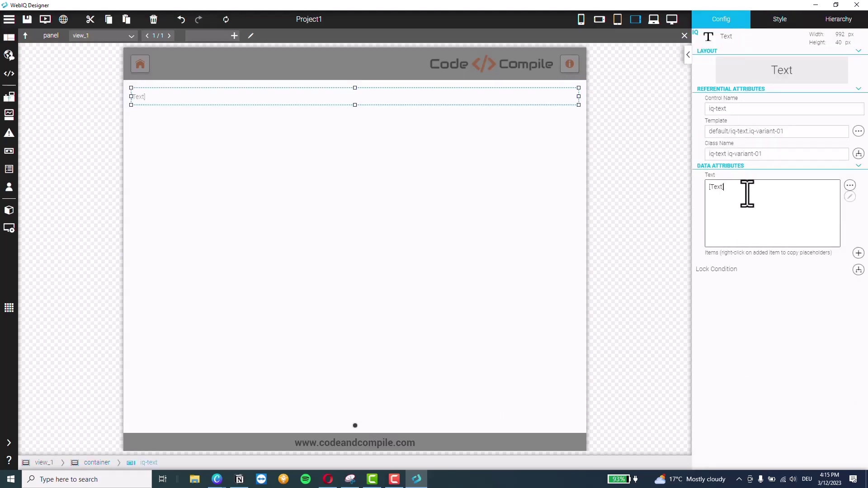
key("ctrl+a")
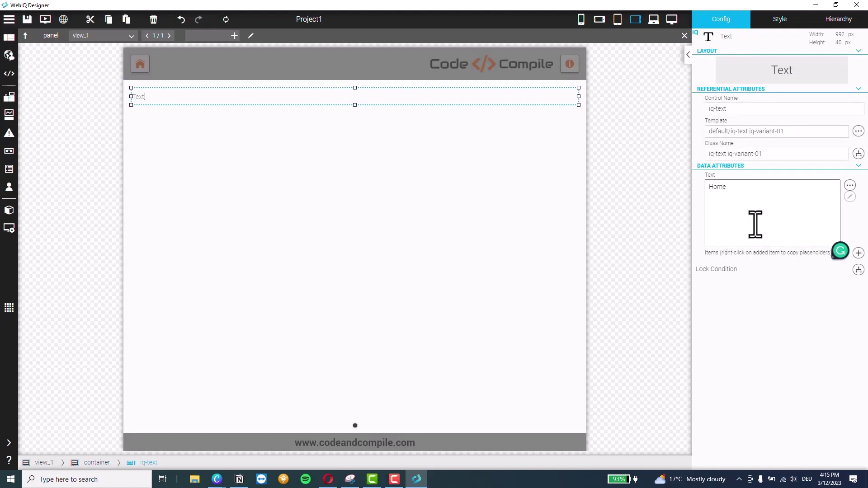
- Style the Home text's Value element with a bold font face, a size of 40 px and centre alignment
left_click(774, 22)
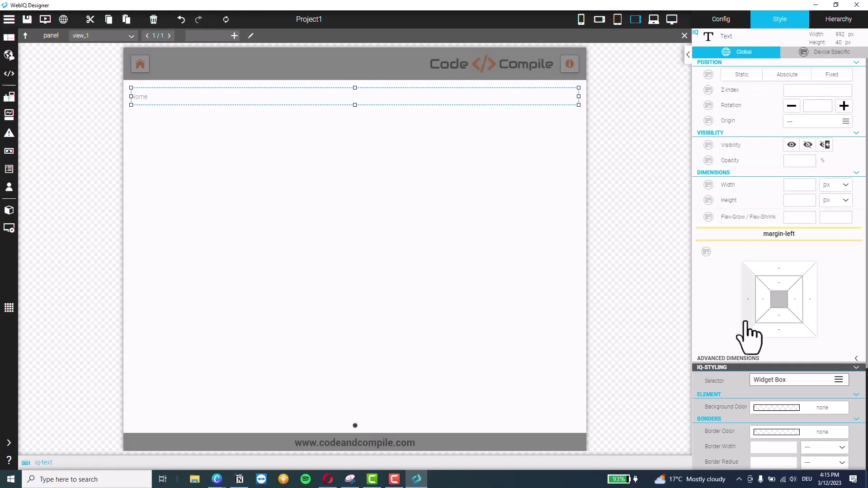
scroll(751, 335, "down", 2)
scroll(749, 350, "down", 2)
left_click(782, 248)
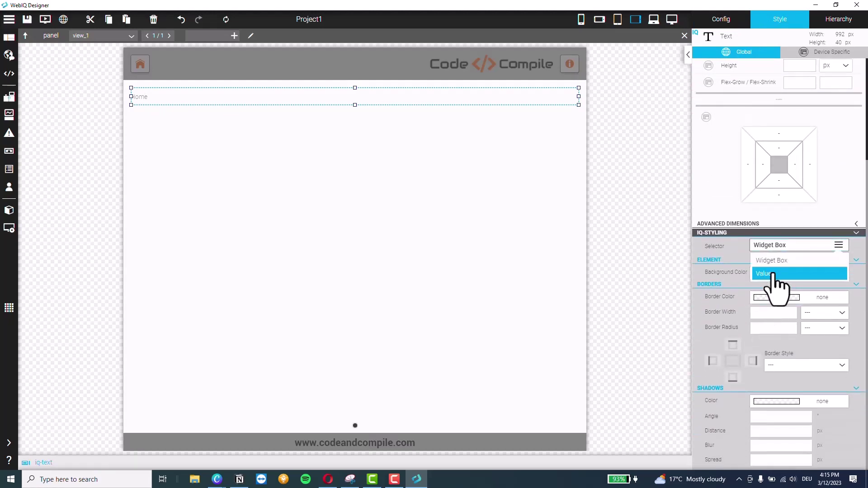
left_click(775, 271)
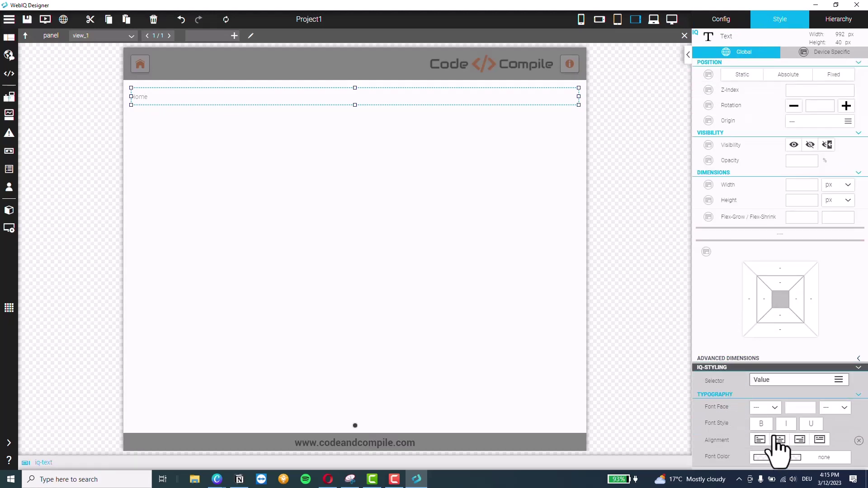
left_click(771, 407)
left_click(769, 400)
left_click(799, 408)
type("40")
left_click(835, 407)
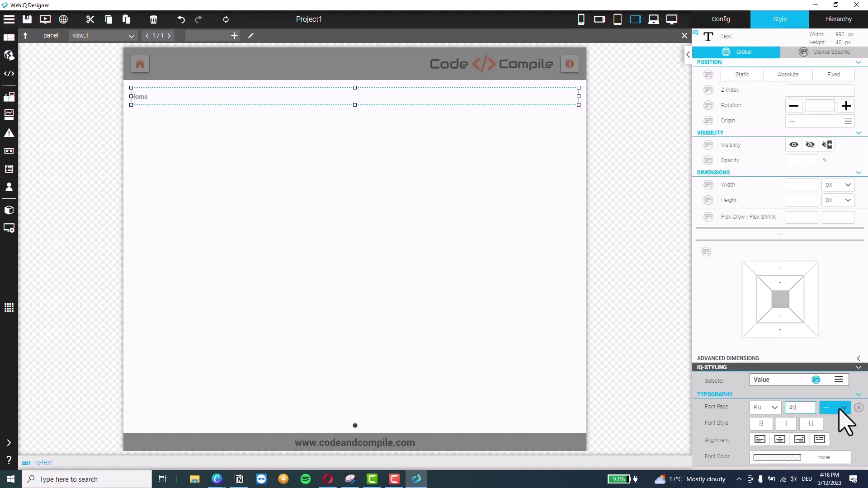
left_click(836, 420)
left_click(780, 441)
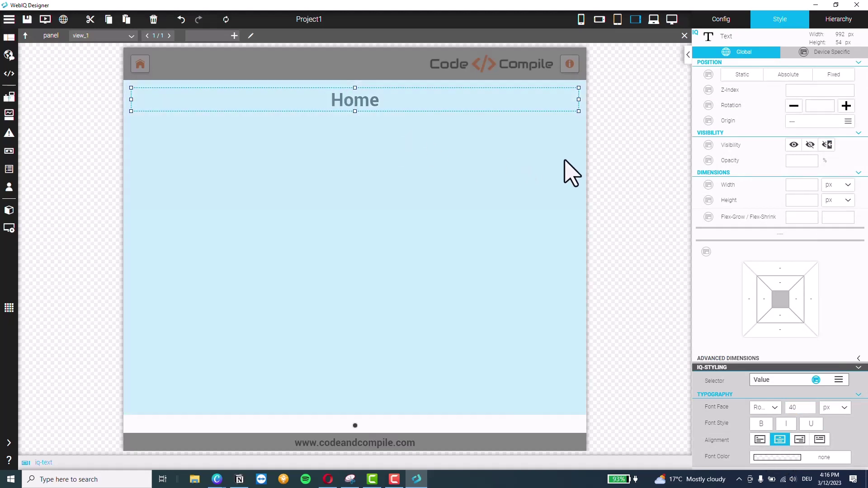
- Add a Horizontal Flex below the Home text inside view_1's container and name it upper
left_click(565, 171)
left_click(831, 30)
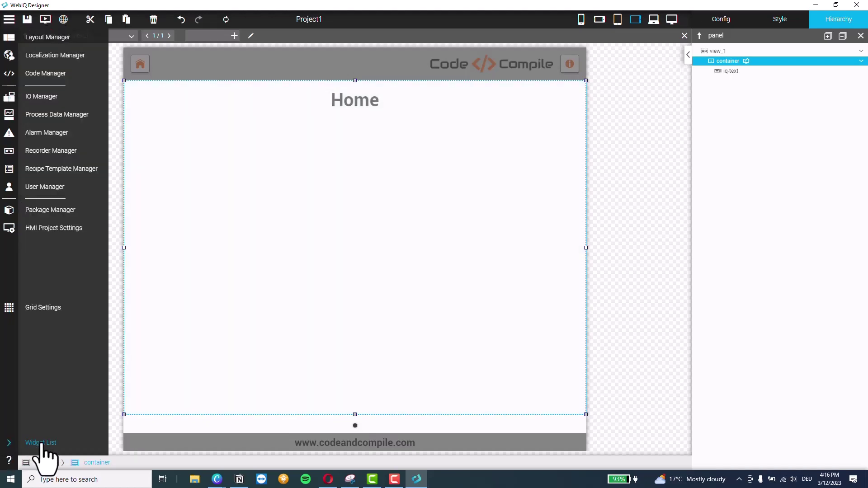
left_click(39, 443)
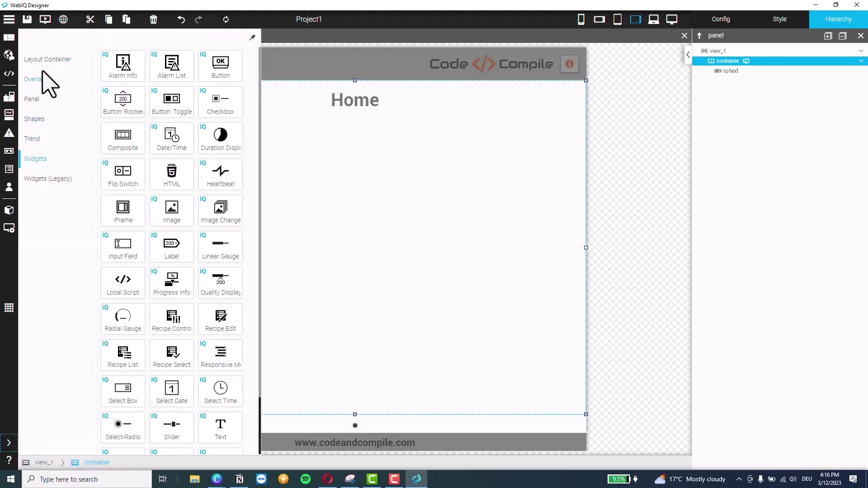
left_click(44, 63)
left_click_drag(120, 87, 378, 160)
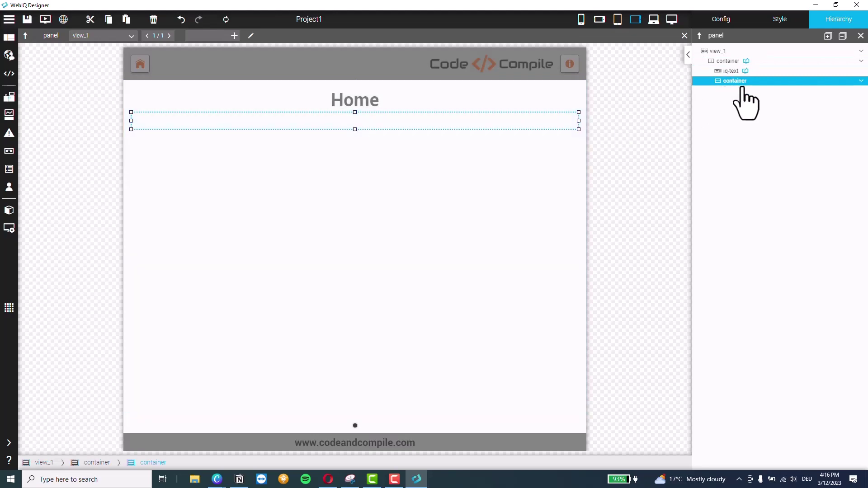
left_click(733, 21)
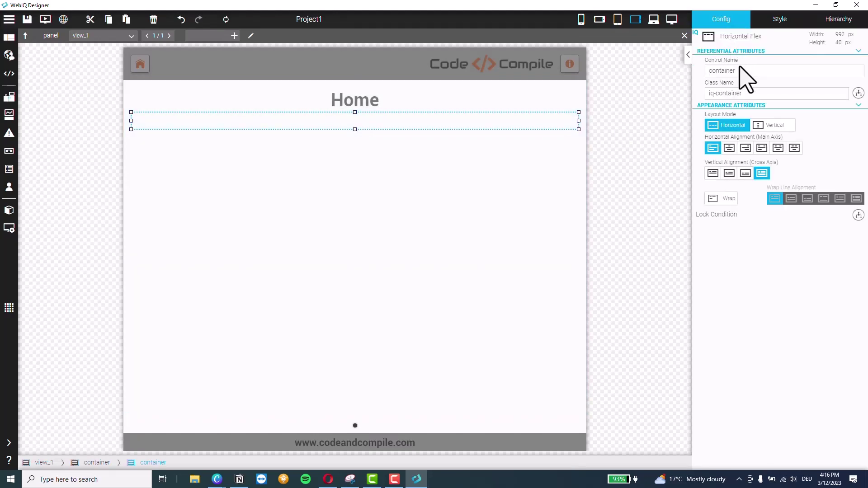
double_click(727, 71)
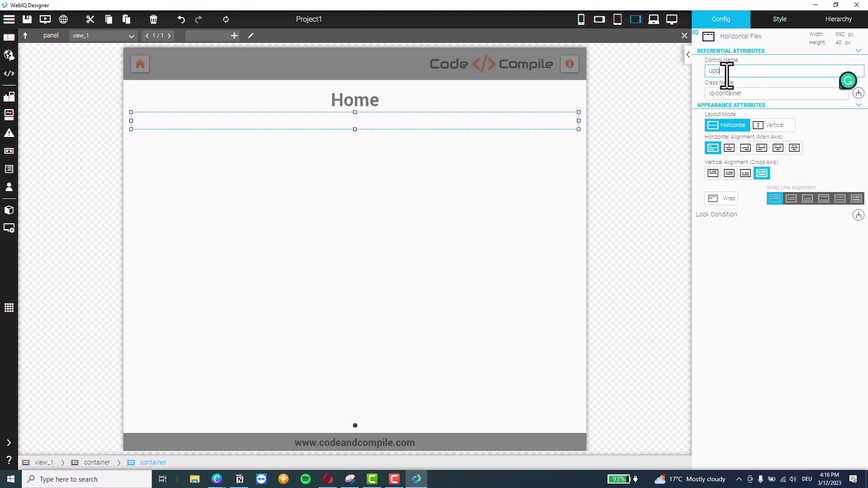
left_click(841, 22)
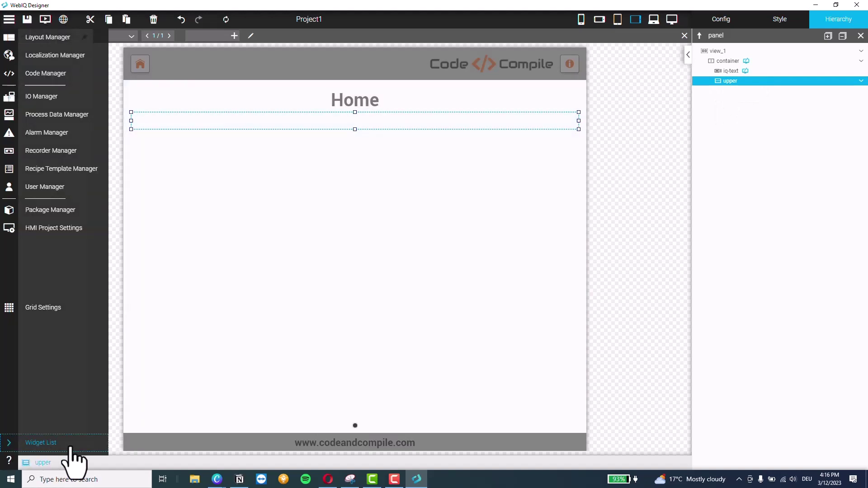
- Add a second Horizontal Flex below upper inside view_1's container and name it lower
left_click(68, 444)
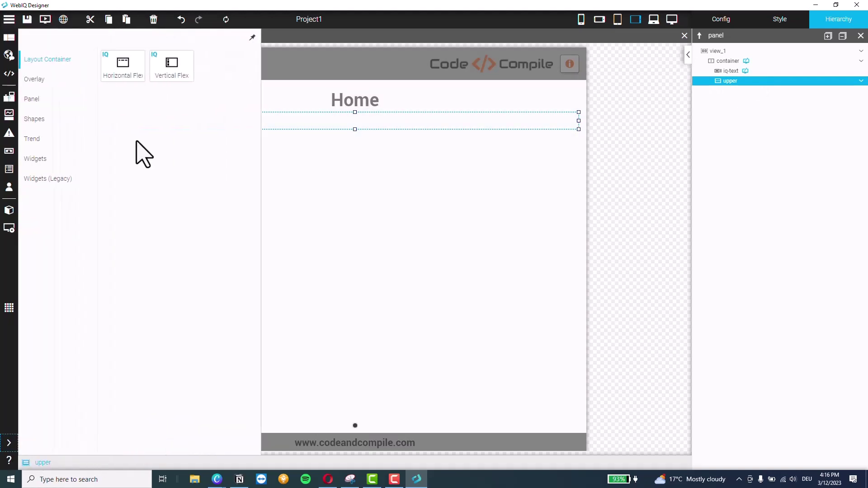
left_click_drag(123, 72, 446, 208)
left_click(726, 21)
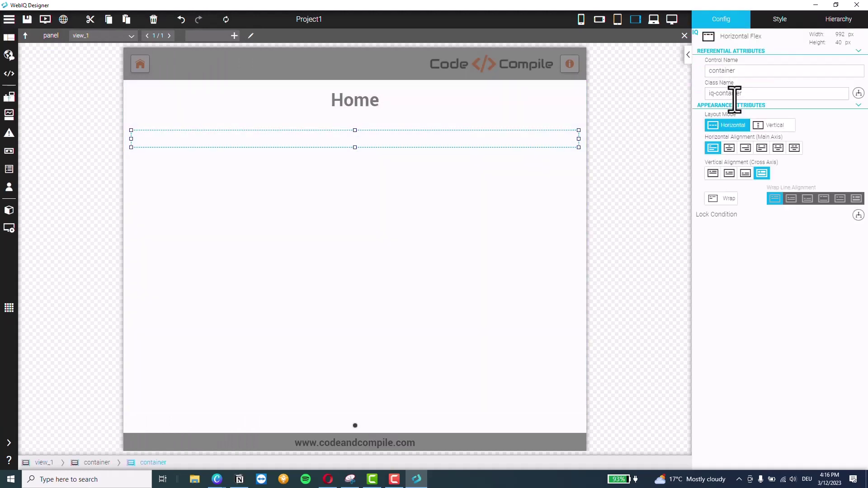
double_click(722, 71)
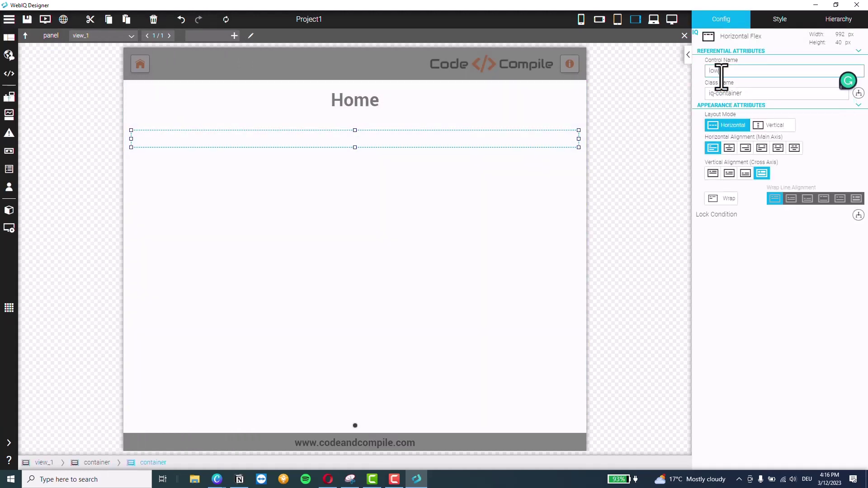
left_click(833, 22)
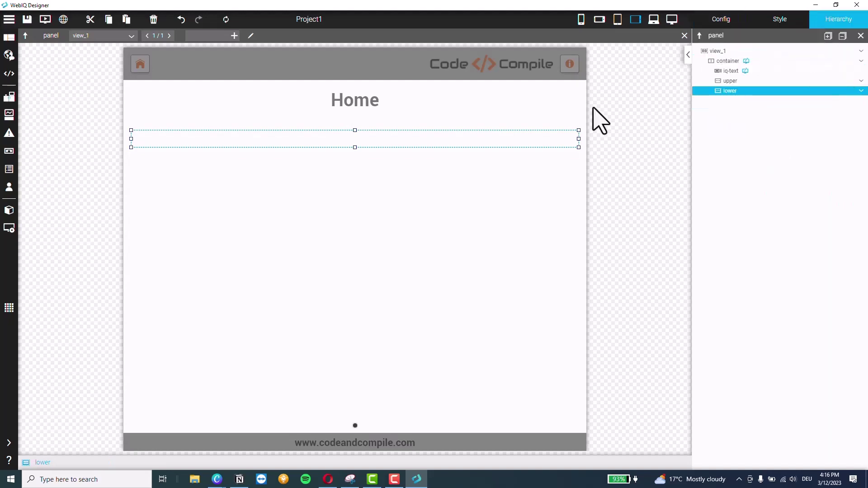
- Give the upper container a solid background colour of #dadada
left_click(561, 124)
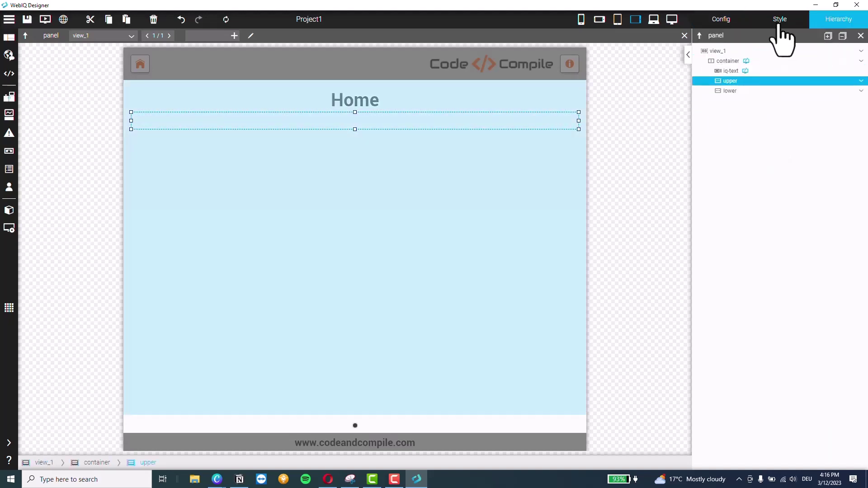
left_click(778, 21)
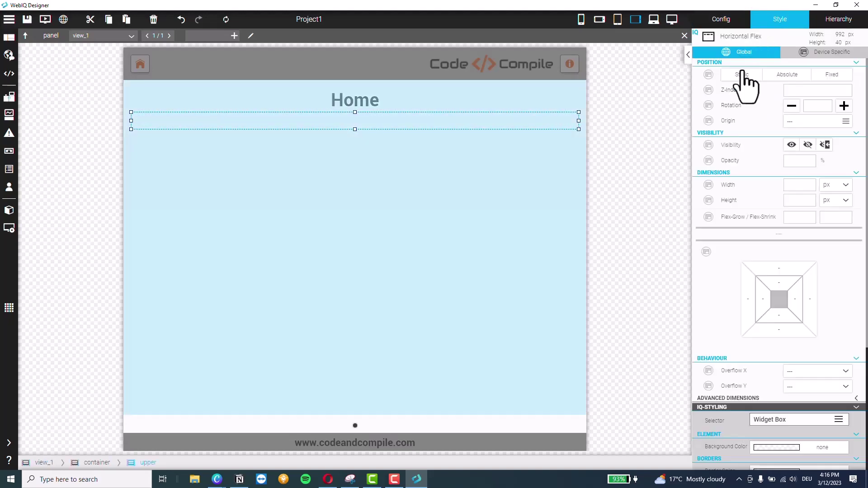
scroll(746, 312, "down", 4)
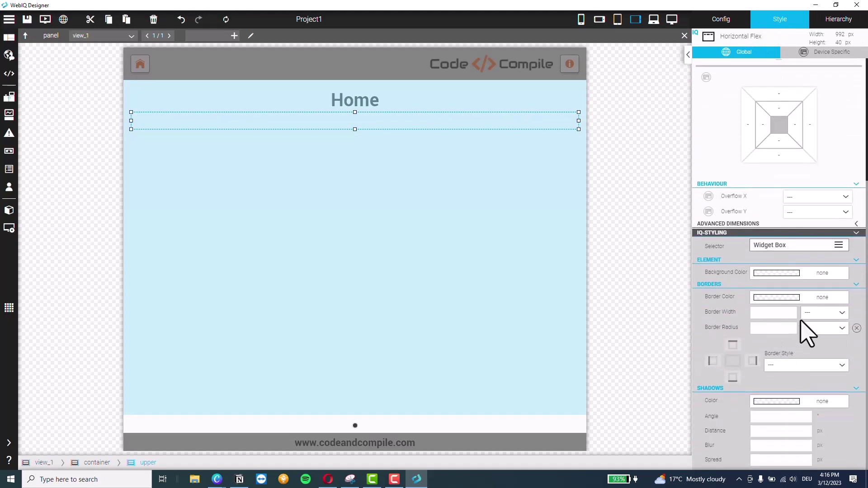
left_click(834, 274)
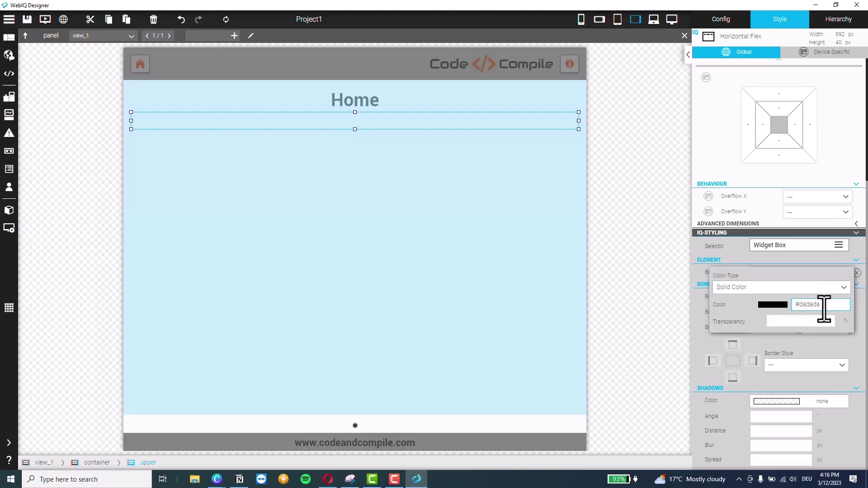
left_click_drag(823, 308, 785, 308)
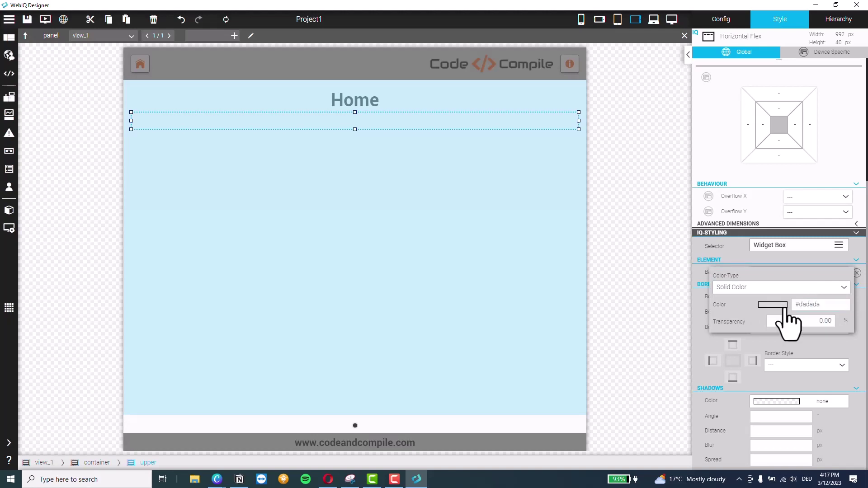
left_click(564, 213)
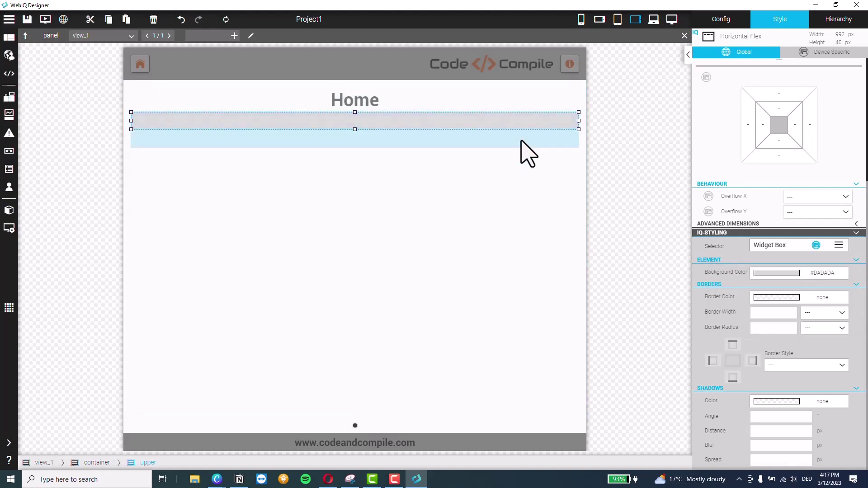
- Give the lower container a solid background colour of #dadada
left_click(529, 141)
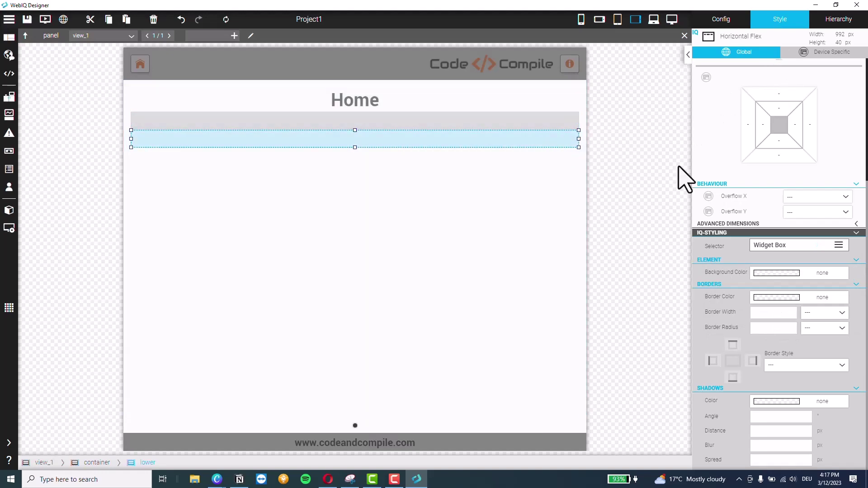
left_click(842, 274)
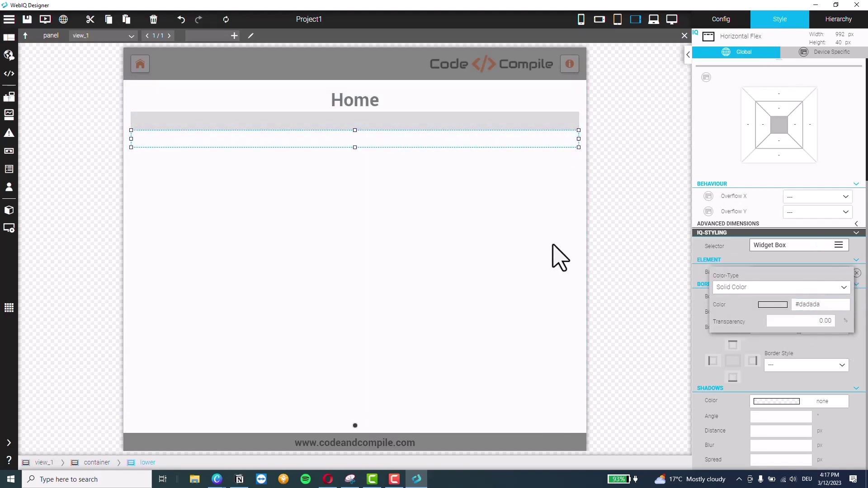
key("Return")
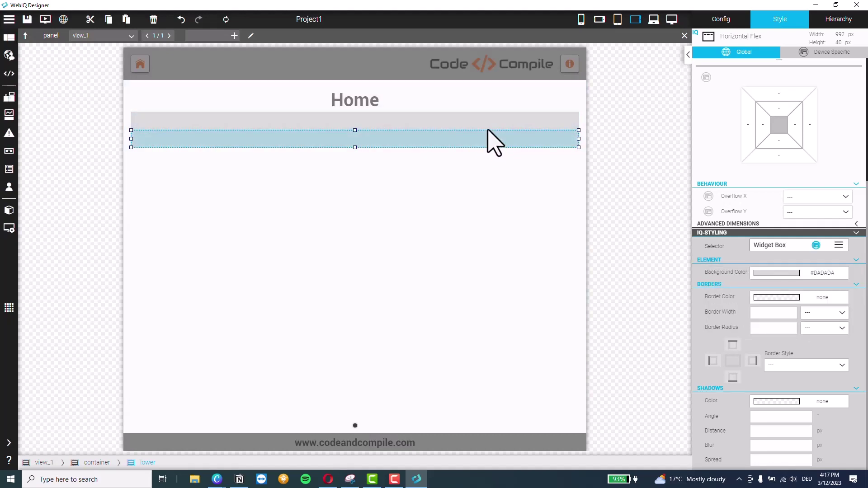
- Set the upper container's bottom and top margins to 8 px each
left_click(555, 123)
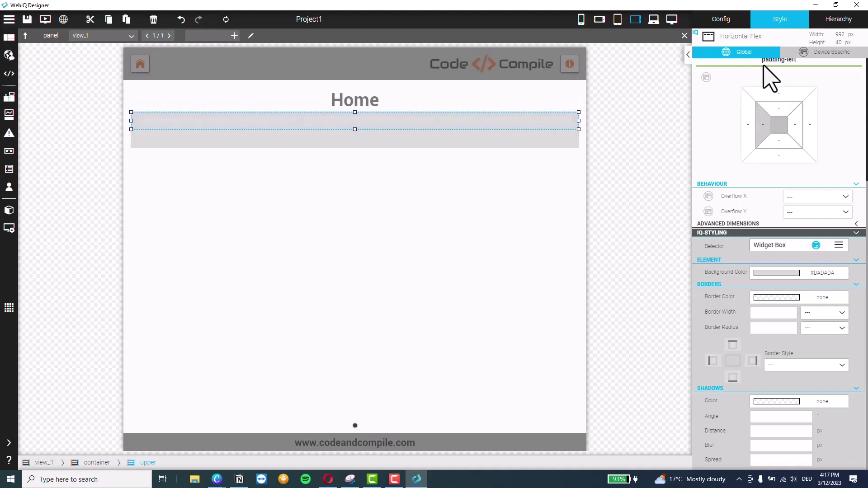
scroll(746, 181, "up", 2)
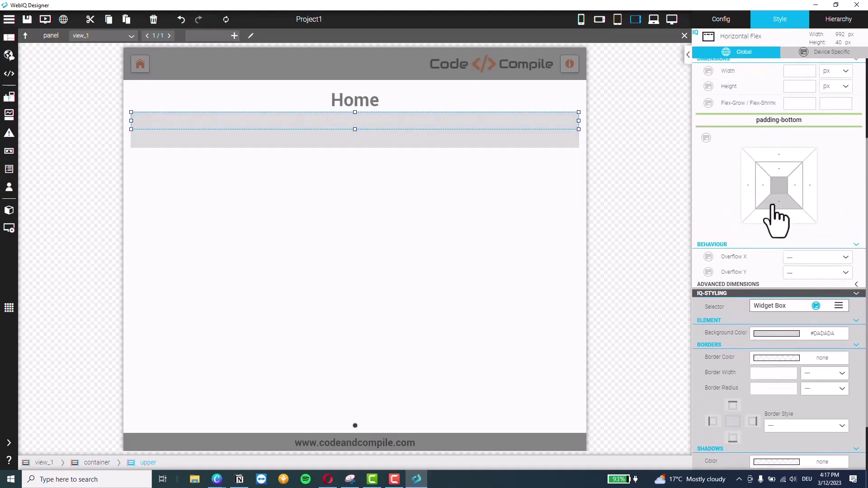
left_click(779, 217)
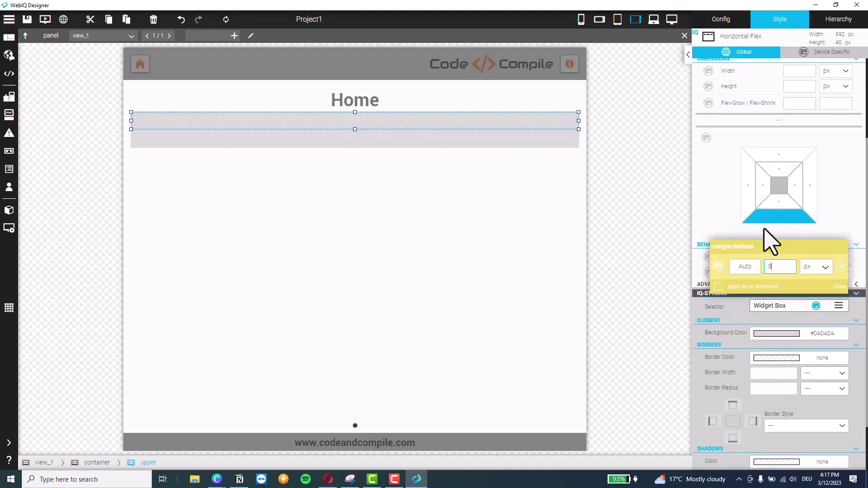
type("8")
key("Return")
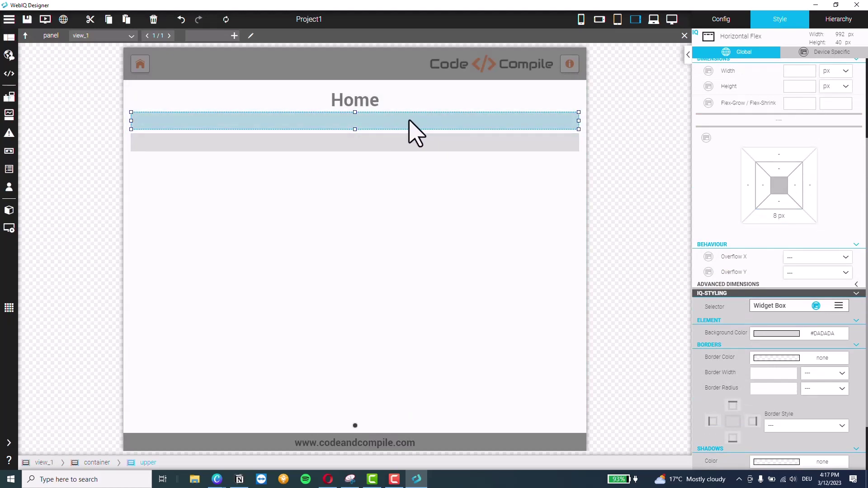
left_click(782, 157)
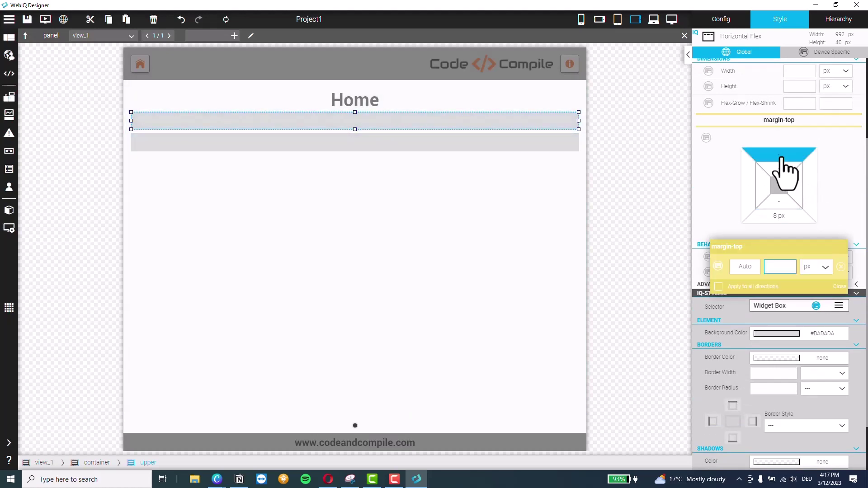
type("8")
key("Return")
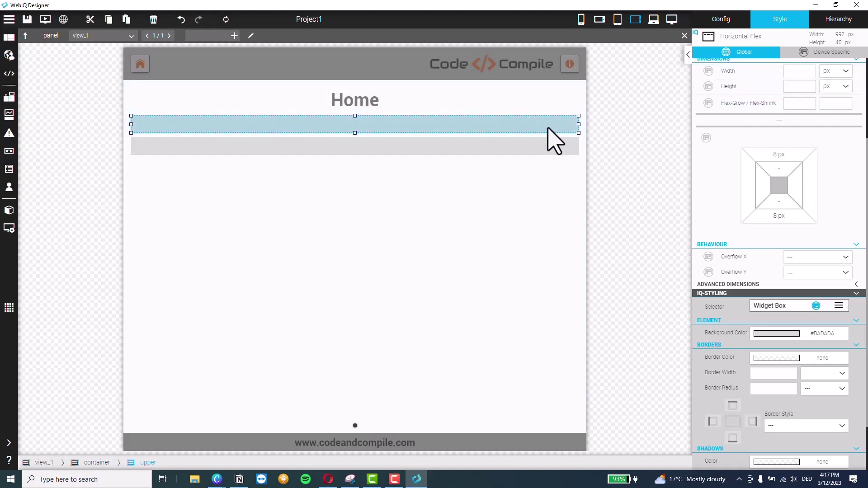
- Set the upper container's Flex-Grow to 1 and Flex-Shrink to 0
scroll(774, 203, "up", 3)
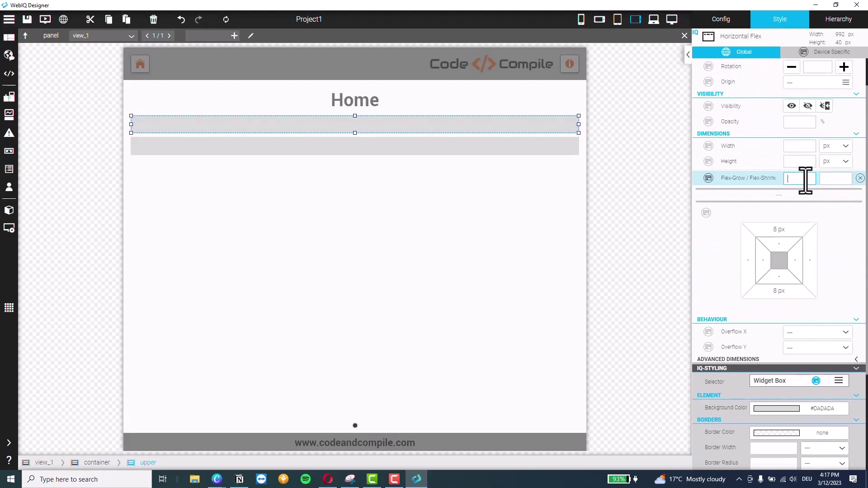
left_click(827, 179)
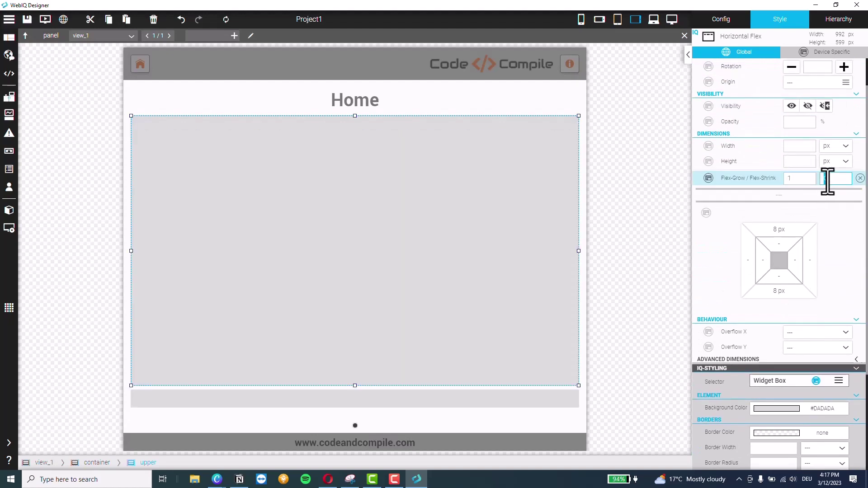
type("0")
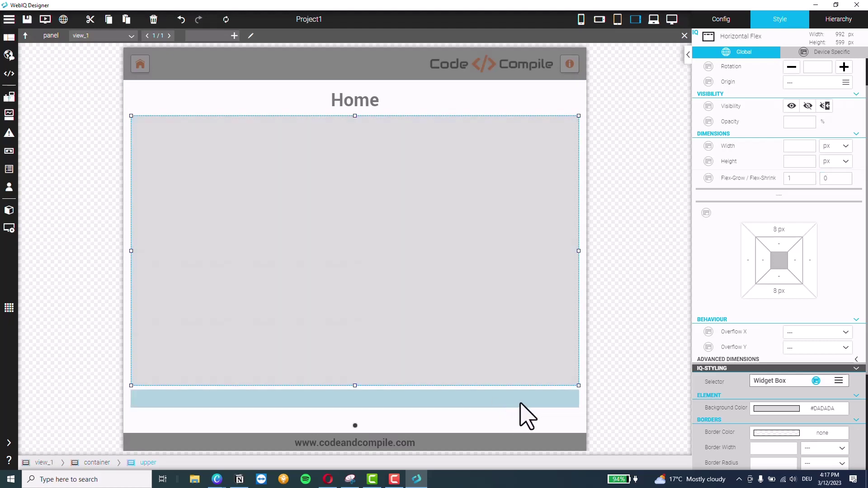
- Set the lower container's Flex-Grow to 1 with a Flex-Shrink of 0
left_click(520, 404)
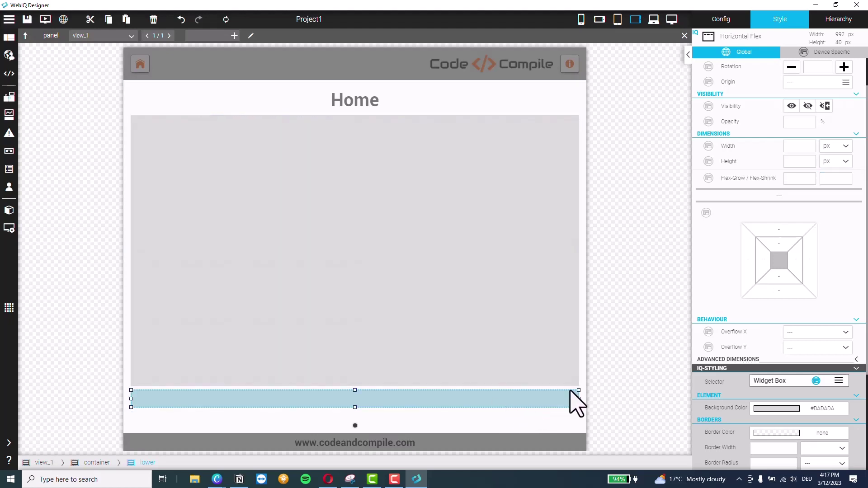
left_click(798, 179)
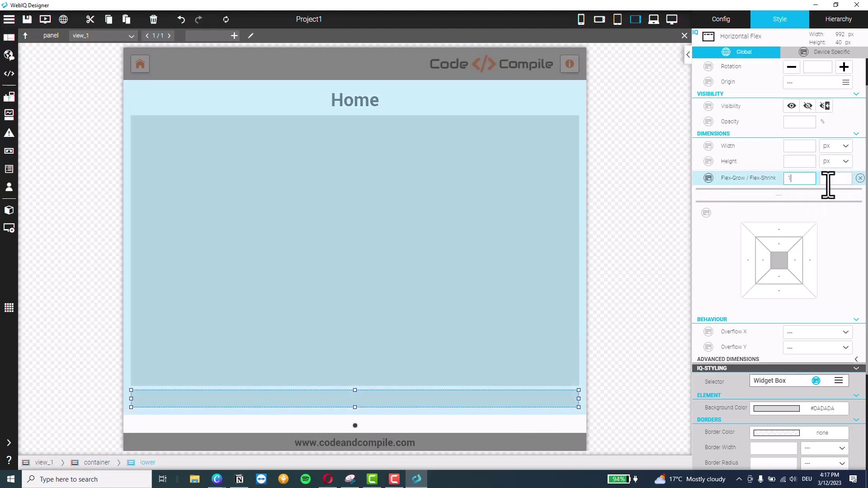
type("1")
key("Tab")
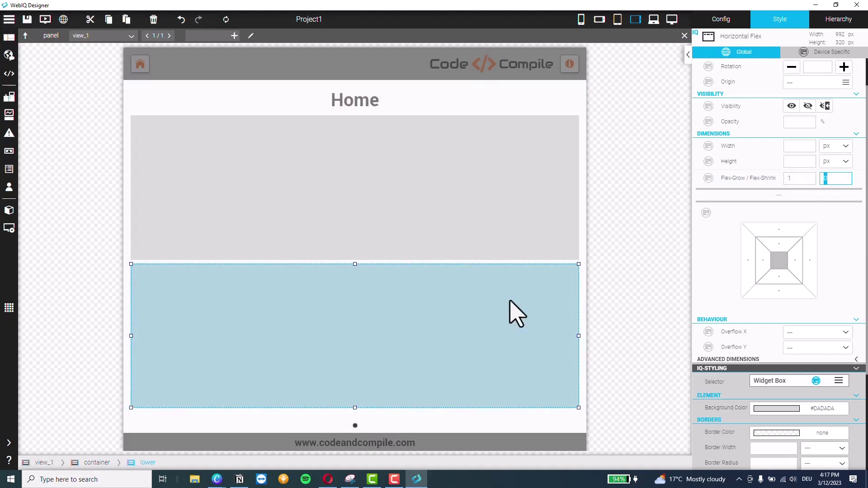
- Try a Flex-Grow of 2 on the upper container and set it back to 1
left_click(500, 213)
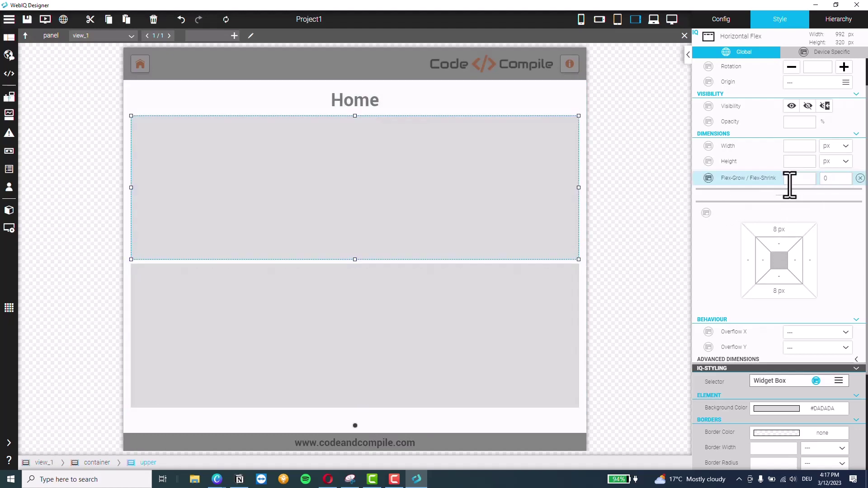
key("Tab")
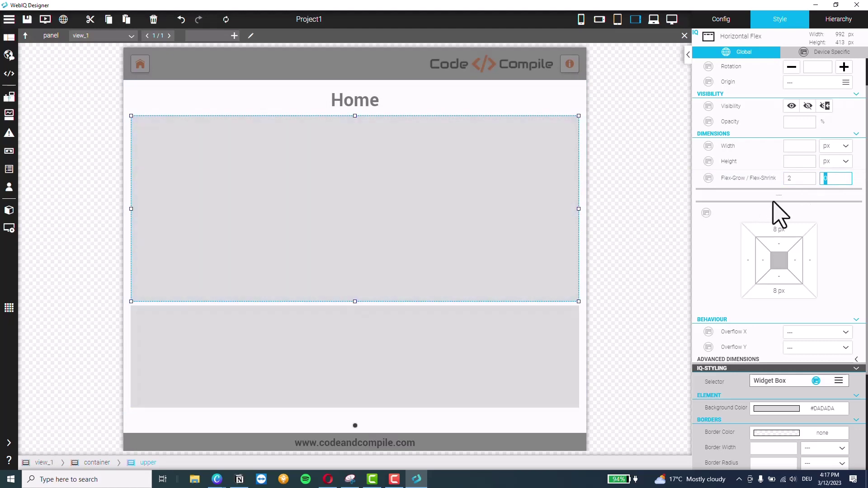
left_click(797, 179)
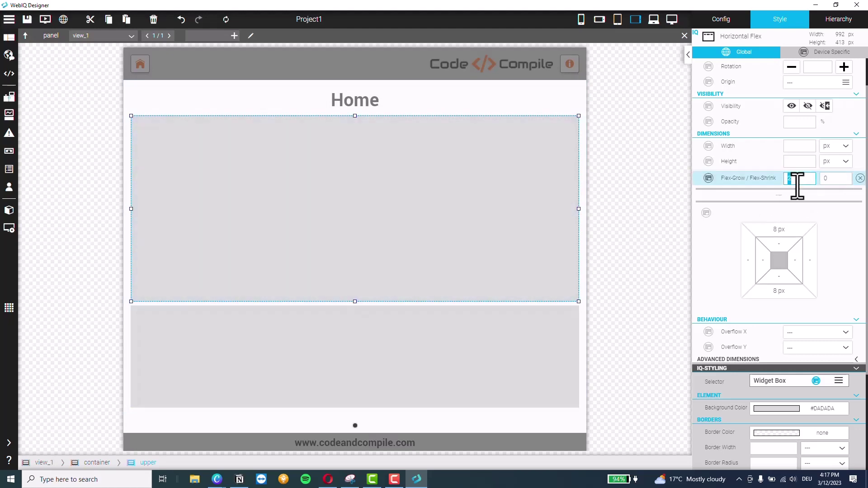
type("1")
key("Tab")
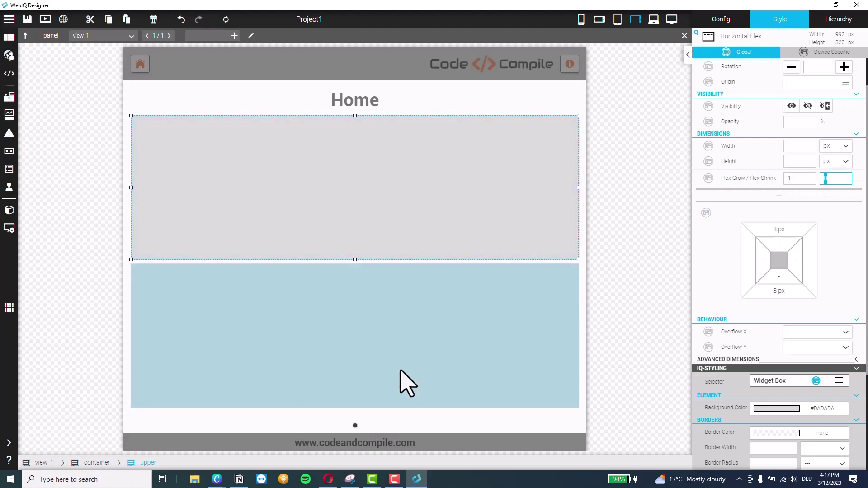
- Add a Vertical Flex inside the lower container and name it left
left_click(389, 312)
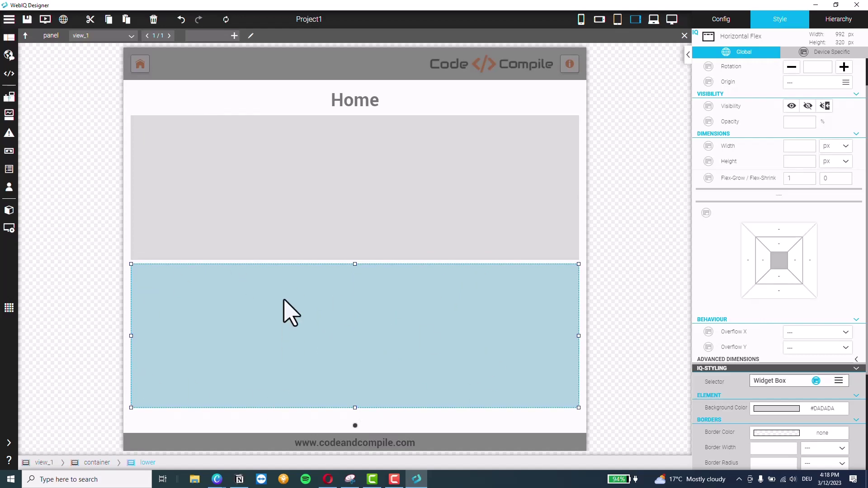
left_click(827, 25)
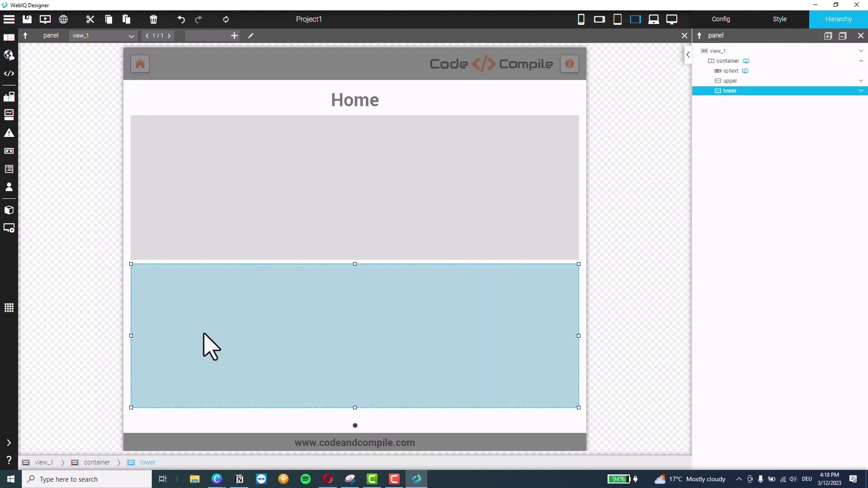
left_click(39, 443)
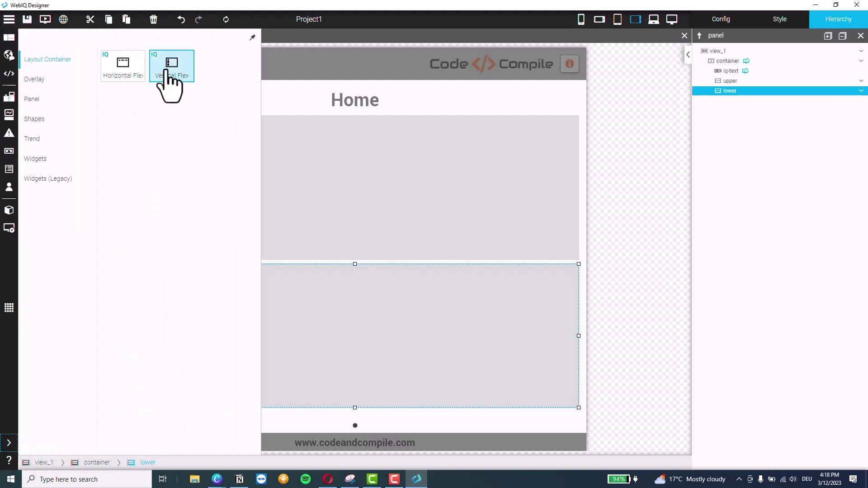
left_click_drag(168, 72, 292, 326)
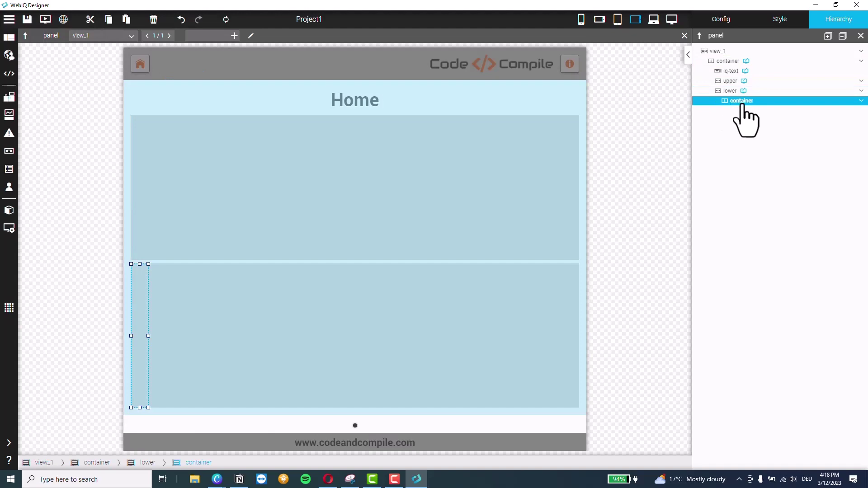
left_click(721, 19)
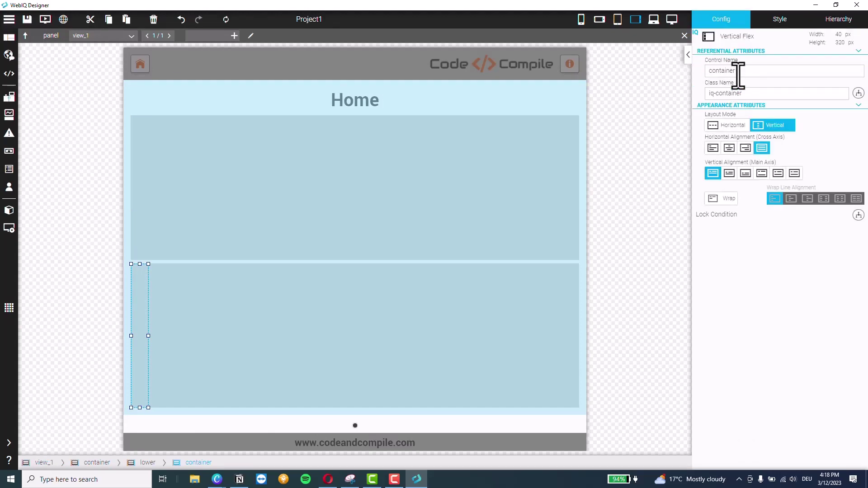
double_click(738, 72)
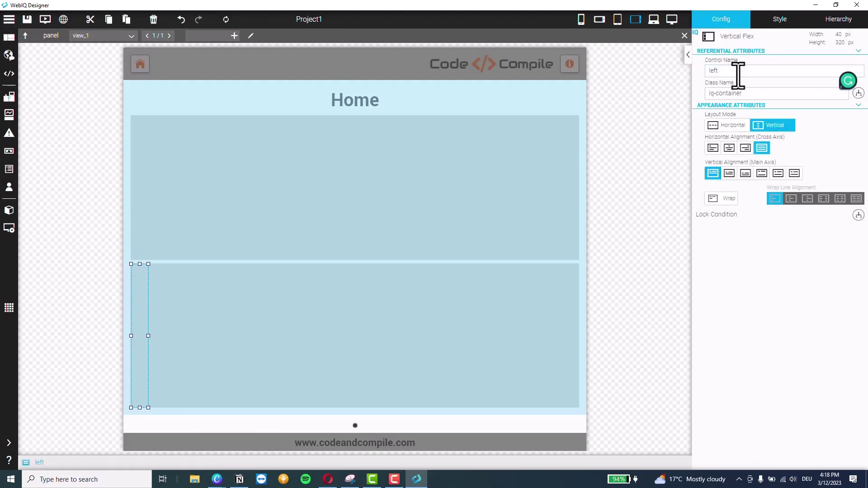
left_click(844, 21)
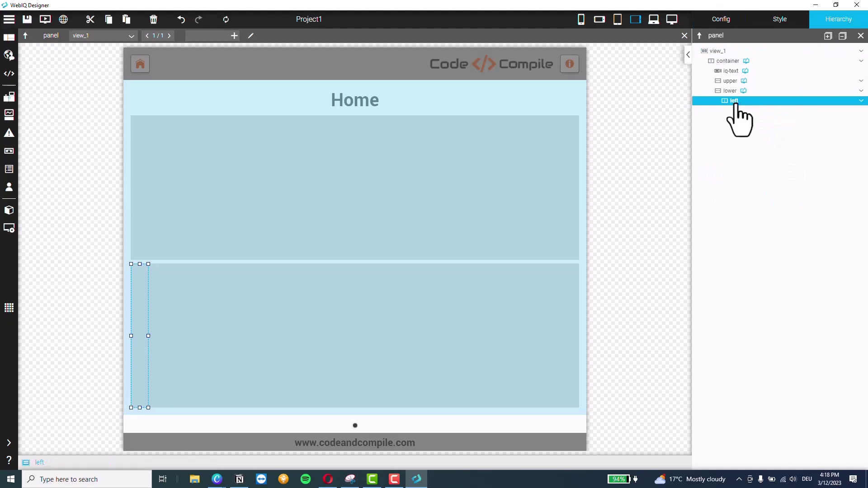
- Add a second Vertical Flex inside the lower container and name it right
left_click(9, 443)
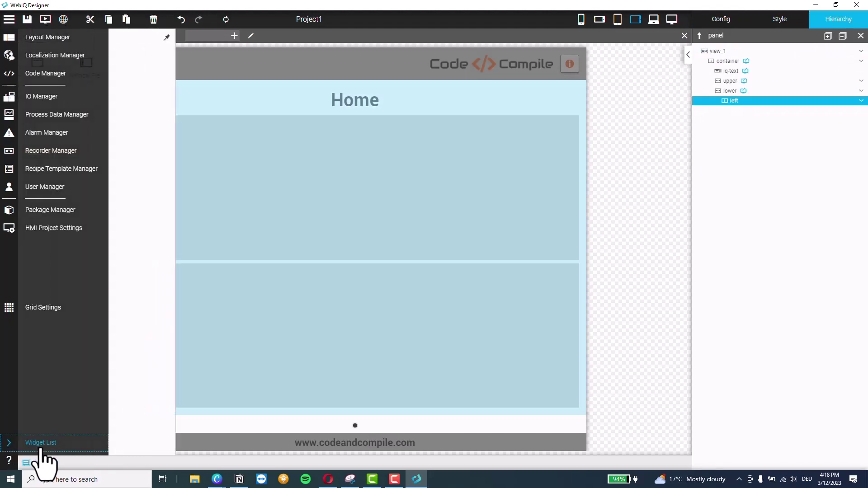
left_click(41, 445)
left_click_drag(171, 77, 351, 361)
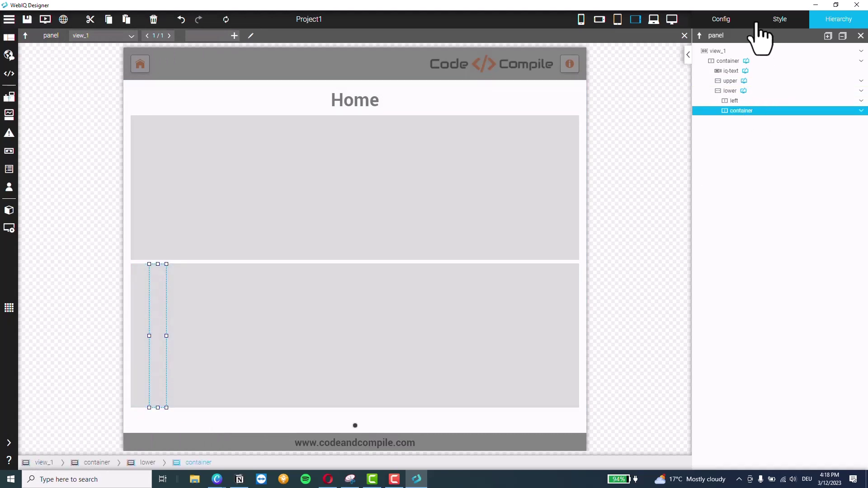
left_click(737, 23)
double_click(721, 70)
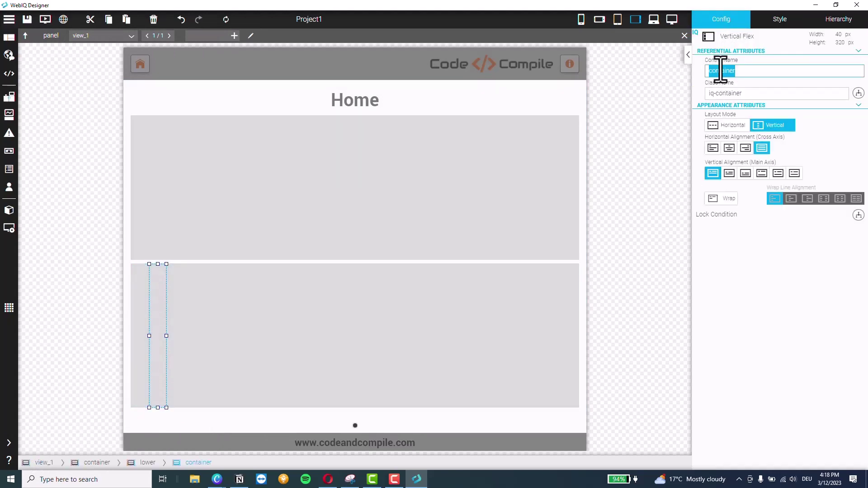
left_click(833, 22)
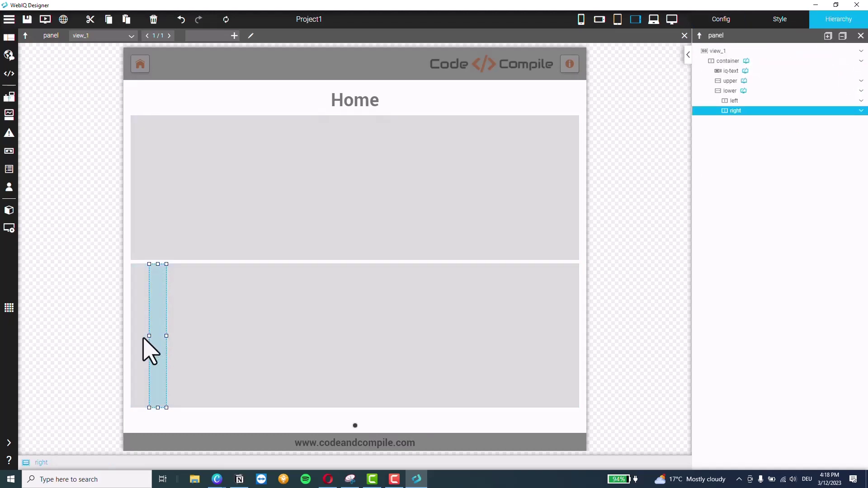
- Set the left container's background colour to the solid colour #dadada
left_click(138, 330)
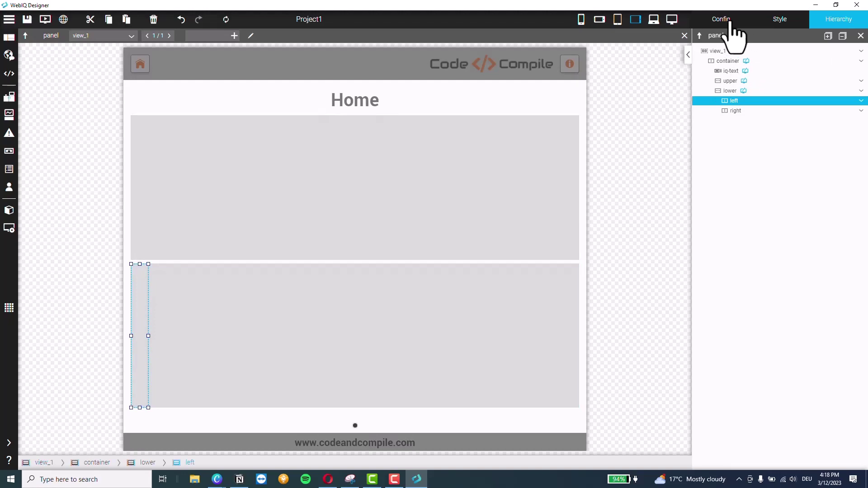
left_click(777, 20)
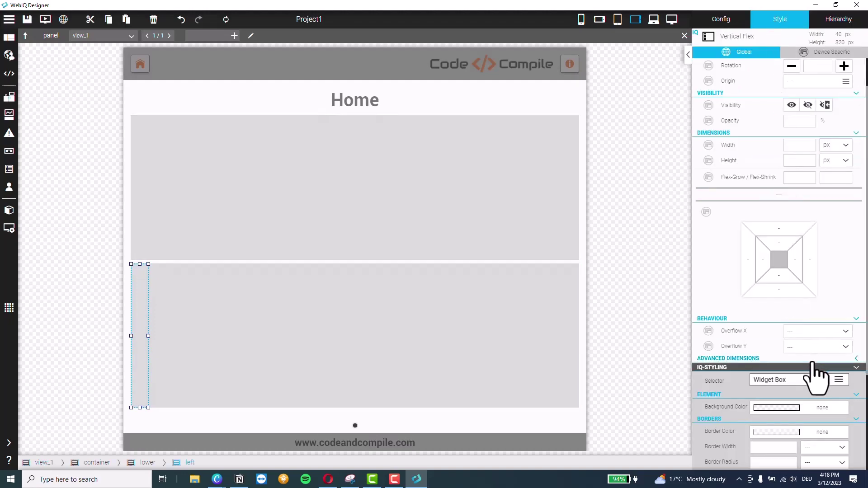
scroll(813, 374, "down", 3)
left_click(842, 358)
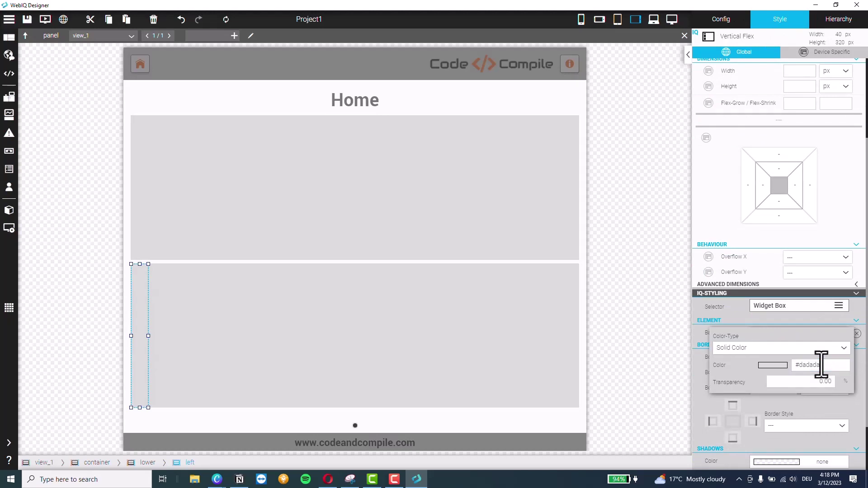
type("#dadada")
- Set the right container's background colour to #DADADA and clear the lower container's background colour
left_click(155, 297)
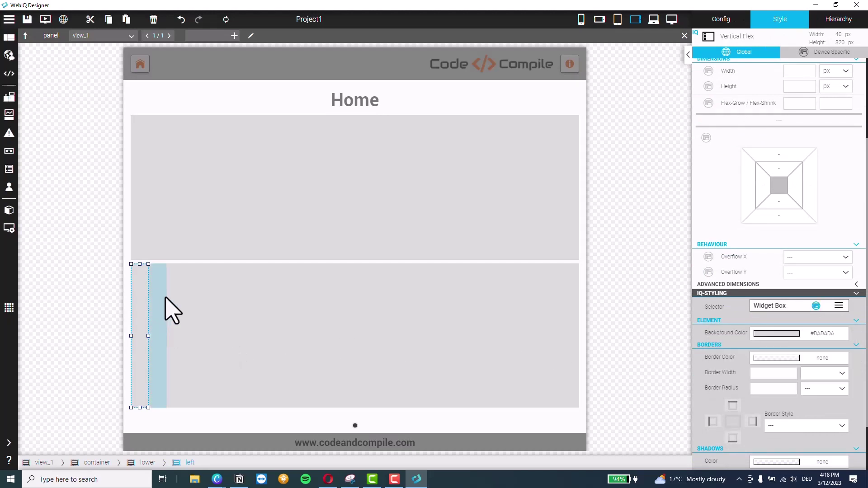
left_click(165, 298)
left_click(823, 333)
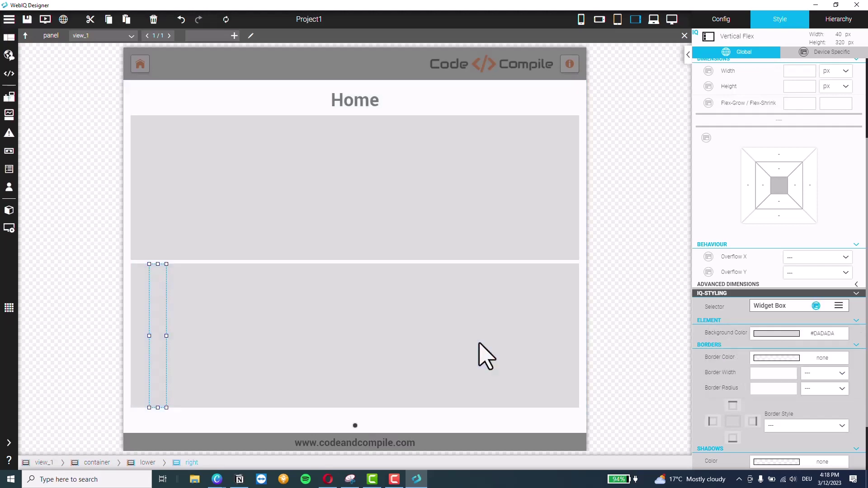
left_click(528, 355)
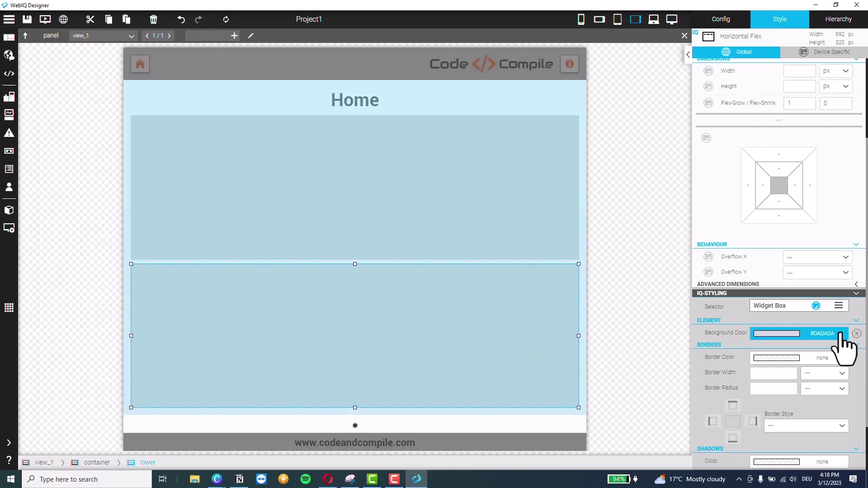
left_click(855, 334)
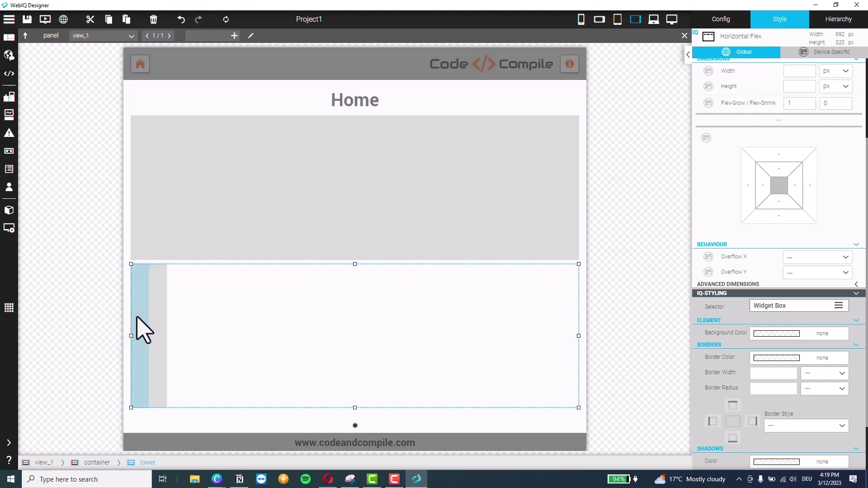
- Set the left container's width to 50 %
left_click(140, 324)
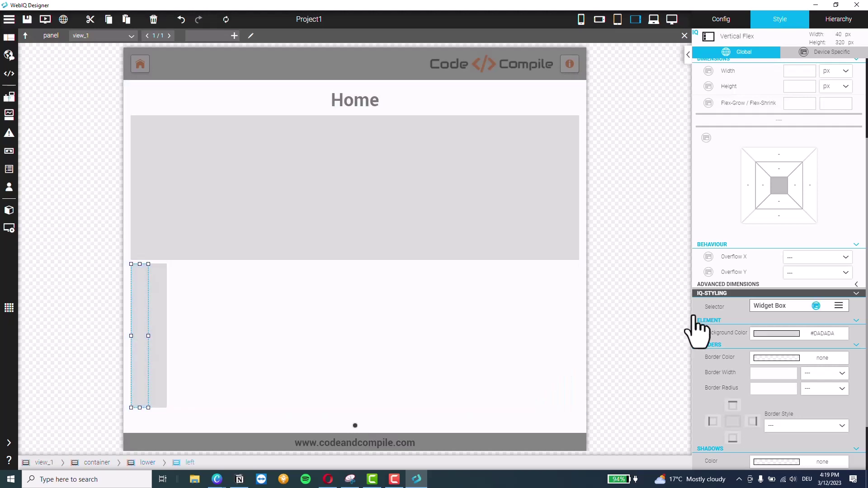
left_click(723, 21)
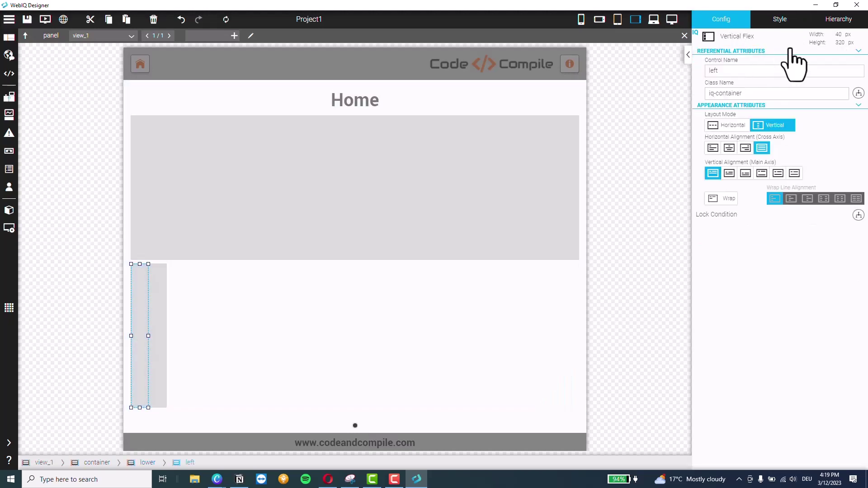
left_click(780, 19)
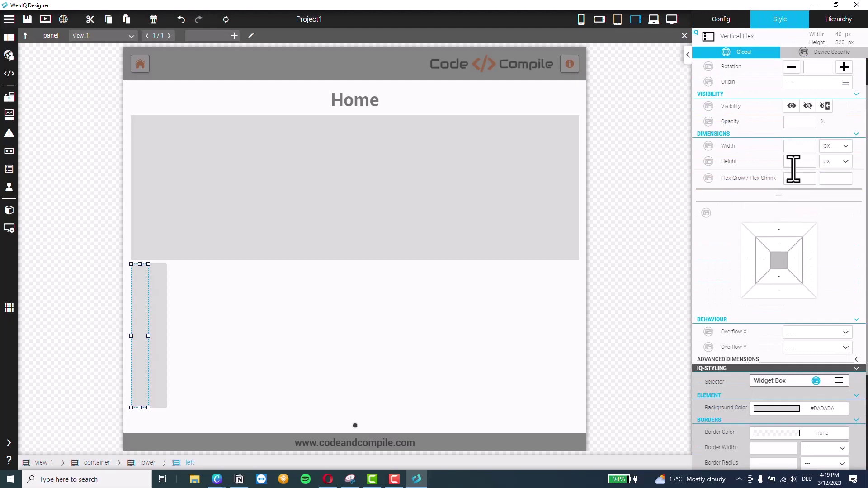
mouse_move(798, 149)
type("50")
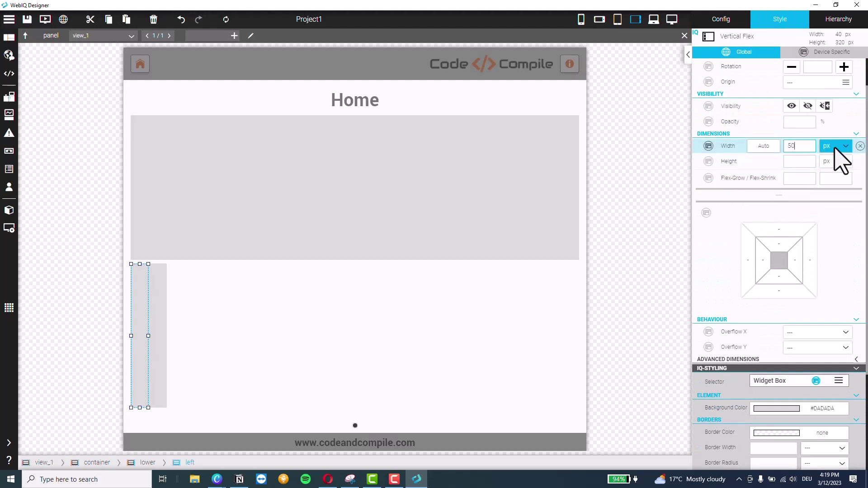
left_click(840, 145)
left_click(839, 188)
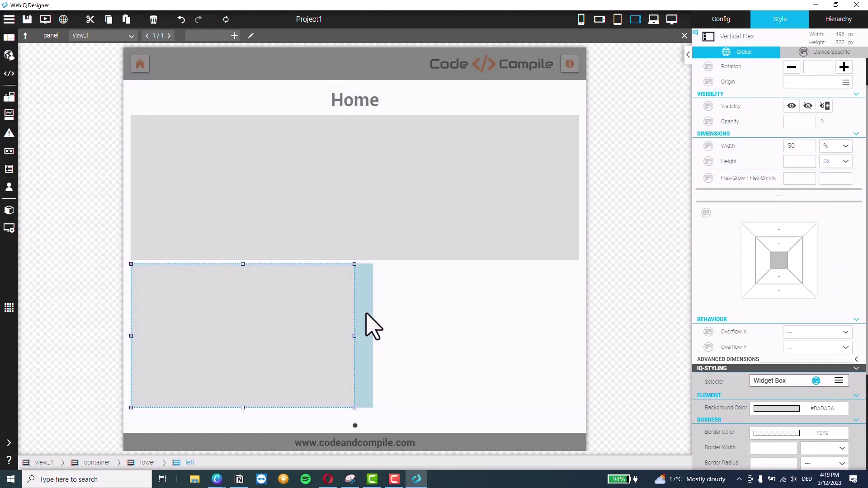
- Set the right container's width to 50 %
left_click(441, 328)
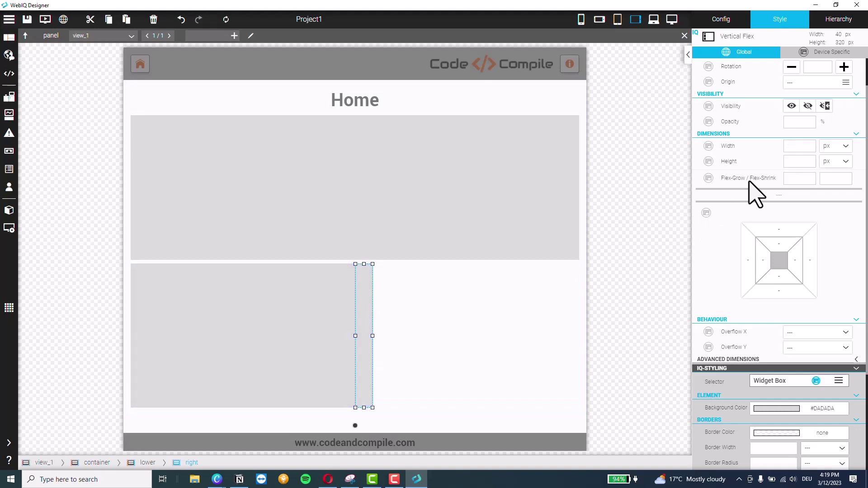
left_click(791, 146)
type("50")
left_click(840, 146)
left_click(836, 189)
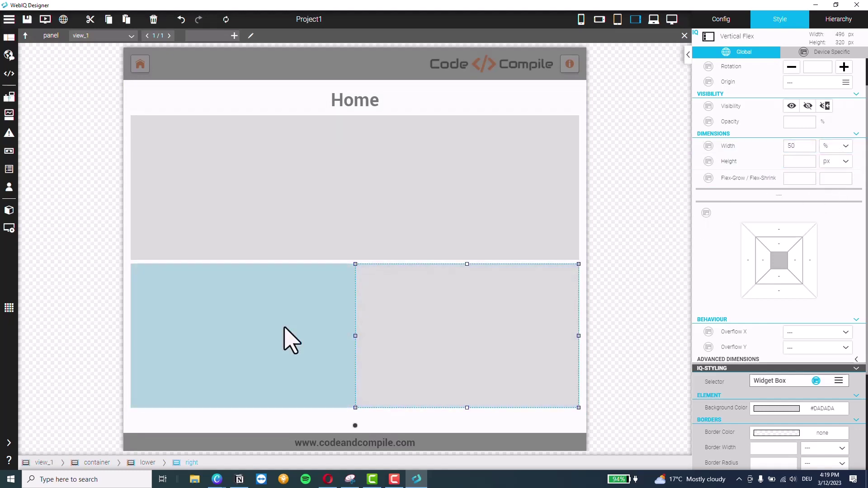
- Give the left container a right margin and a top margin of 8 px each
left_click(284, 327)
left_click(415, 334)
left_click(317, 348)
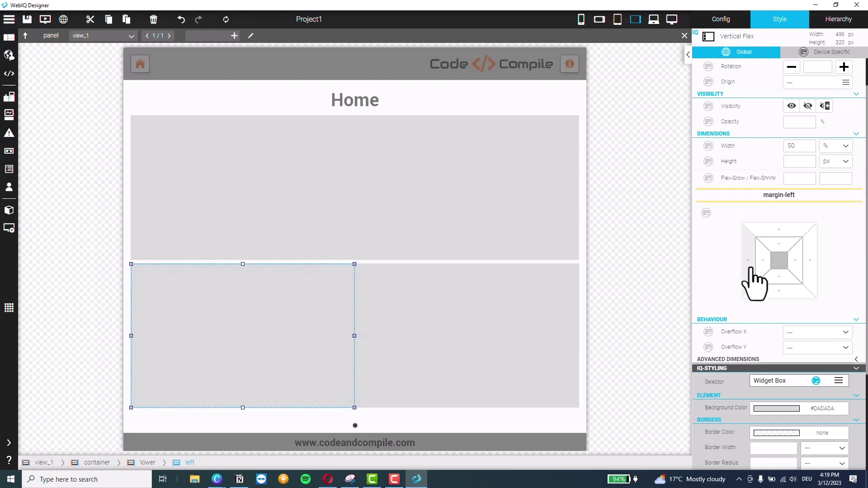
left_click(809, 267)
type("8")
key("Return")
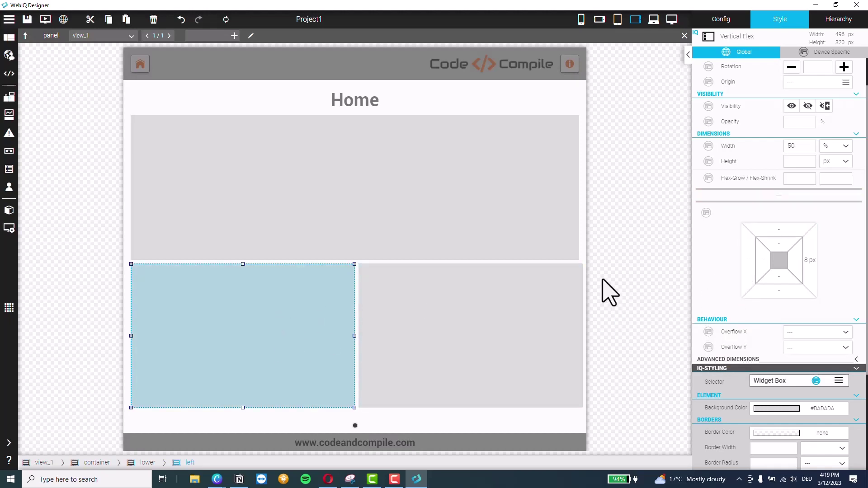
left_click(778, 230)
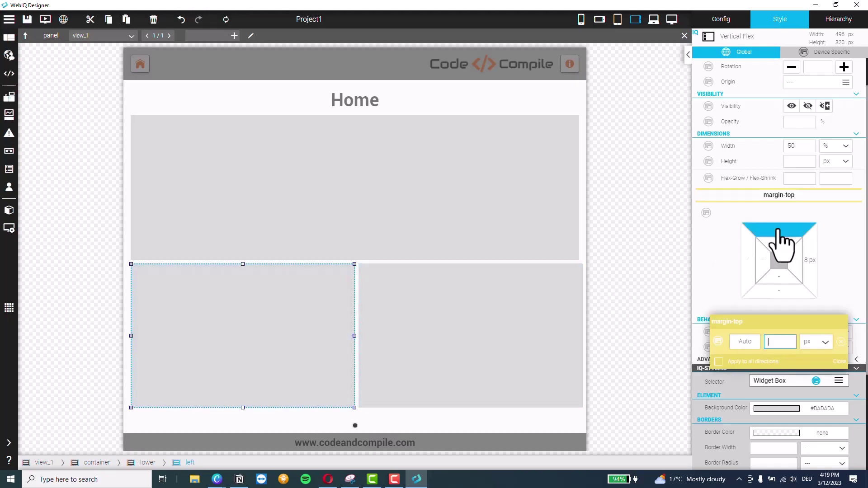
type("8")
key("Return")
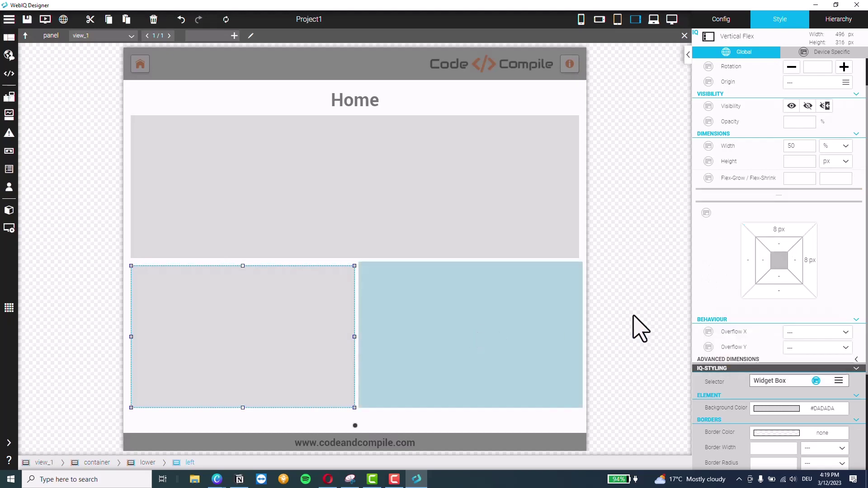
- Give the right container top and left margins of 8 px, with a Flex-Grow of 0 and a Flex-Shrink of 1
left_click(771, 232)
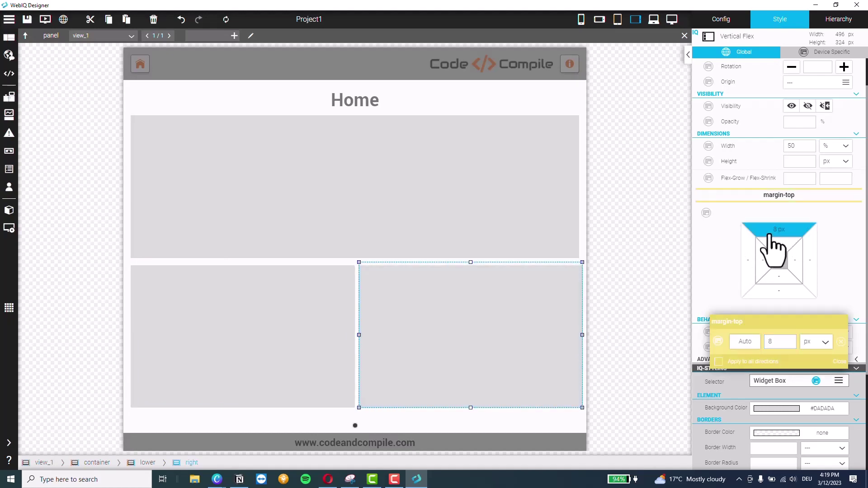
left_click(749, 274)
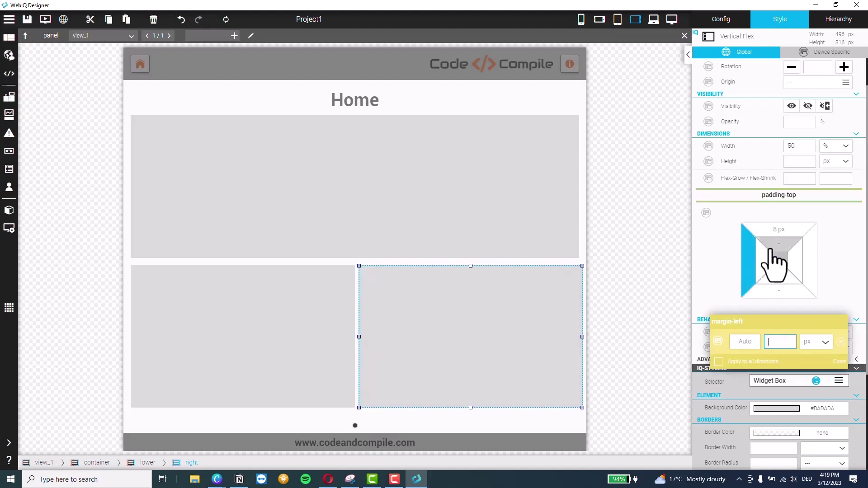
type("8")
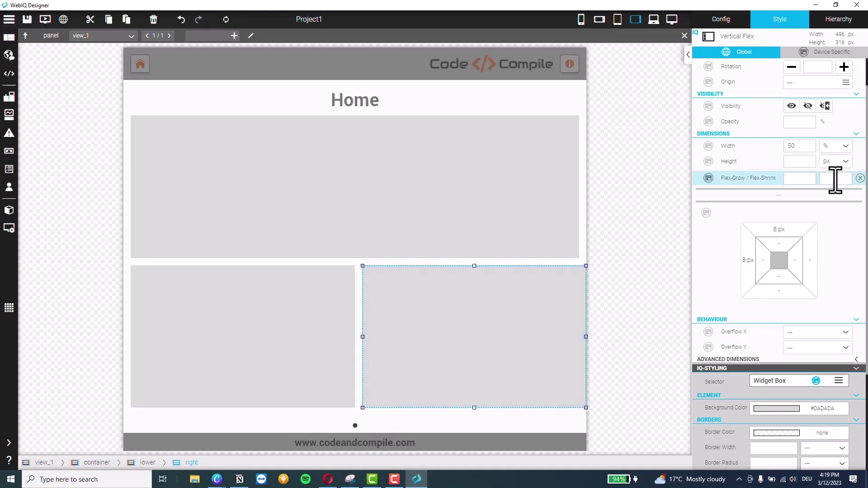
left_click(801, 178)
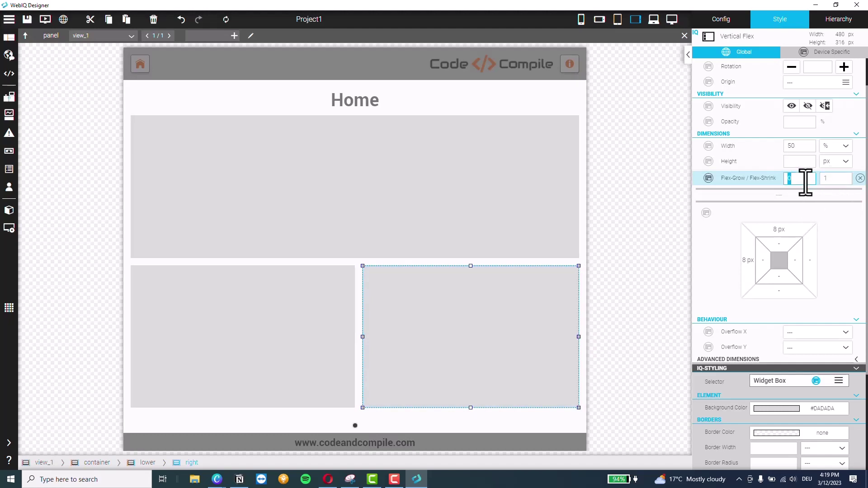
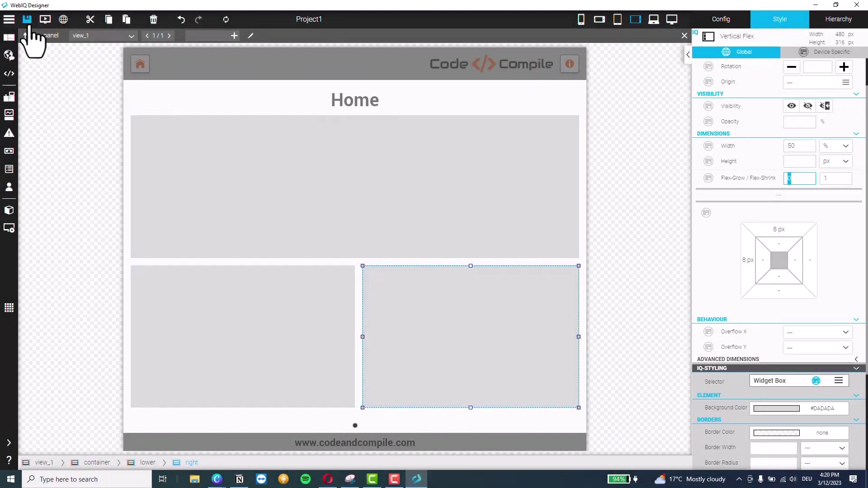
- Preview the HMI project, enlarge the preview window to check the layout, and close it
left_click(45, 19)
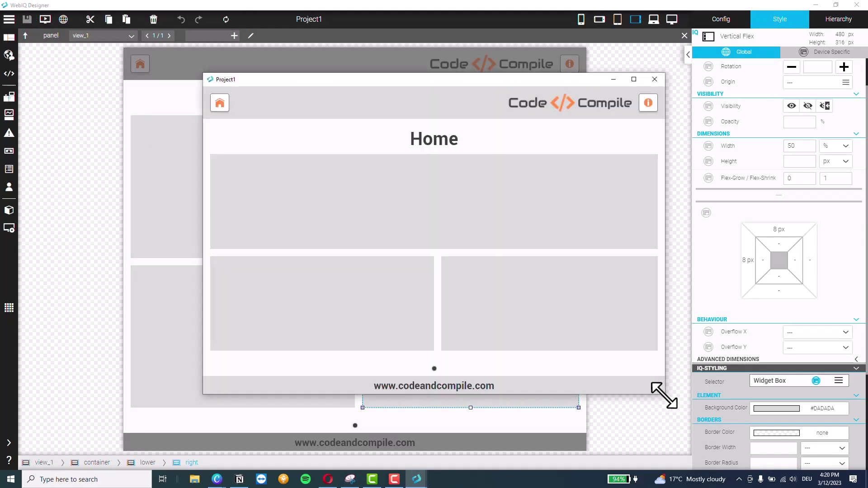
left_click_drag(661, 395, 752, 439)
left_click(742, 80)
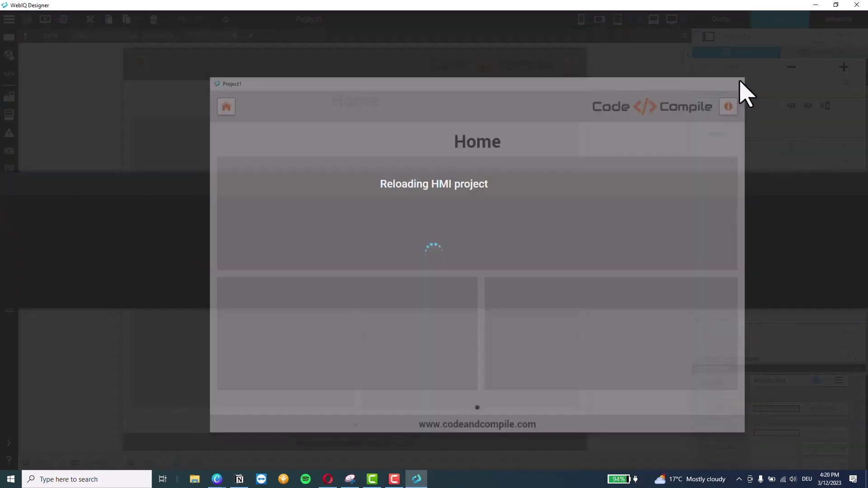
- Rename the panel's view_1 to Home in the View Manager
left_click(838, 21)
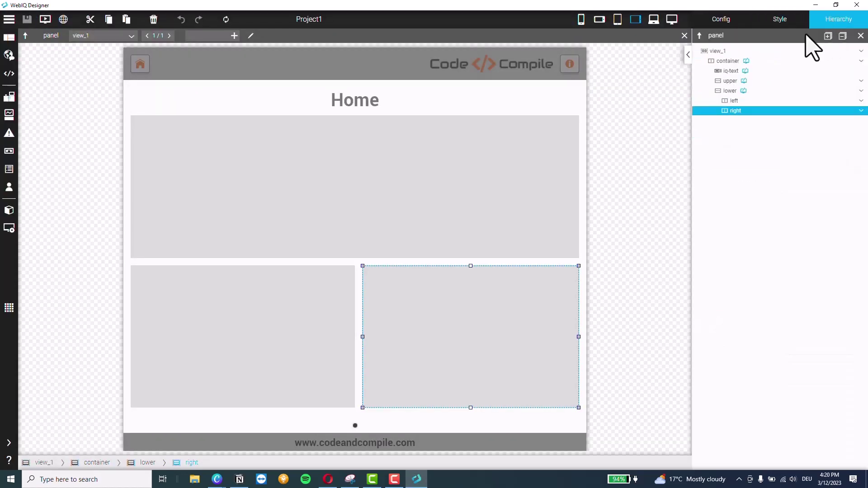
left_click(719, 51)
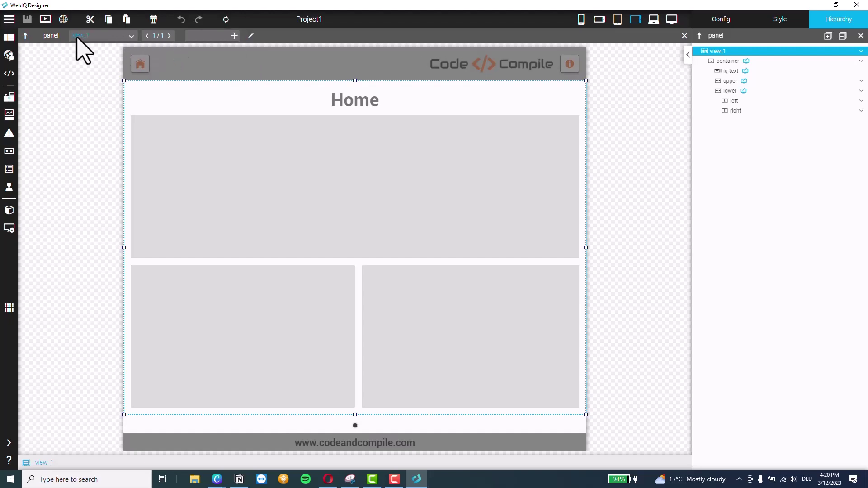
left_click(251, 35)
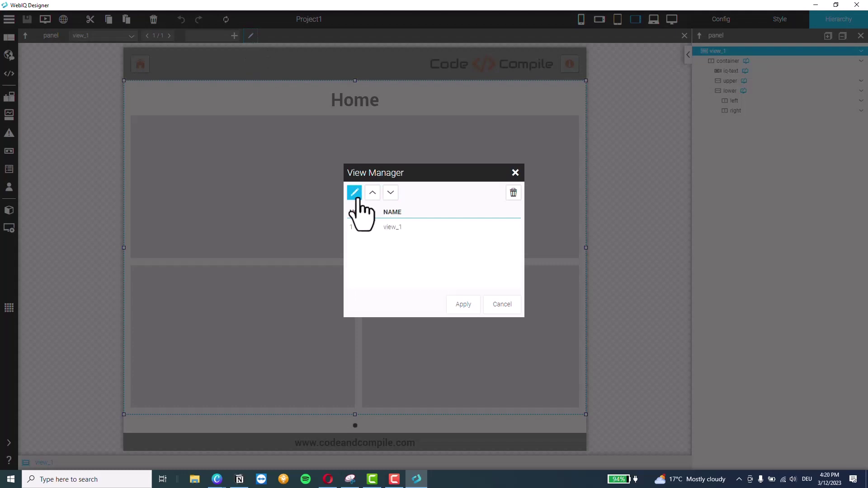
left_click(393, 230)
left_click(376, 227)
left_click(377, 227)
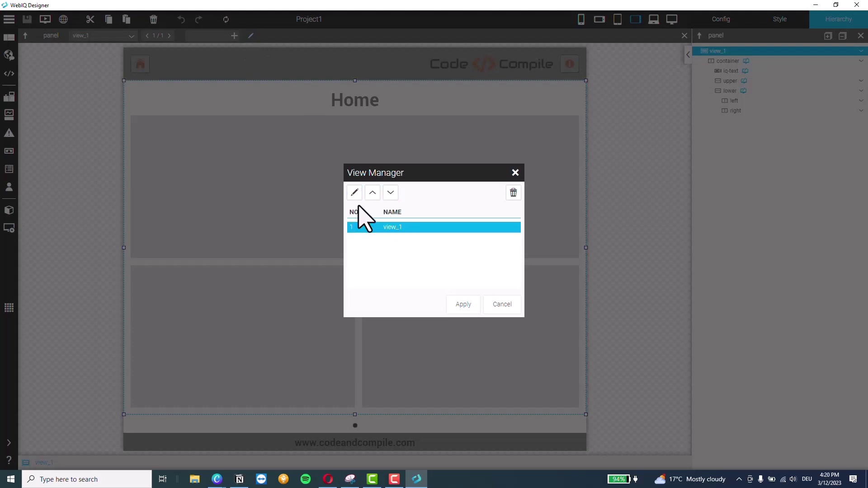
left_click(355, 193)
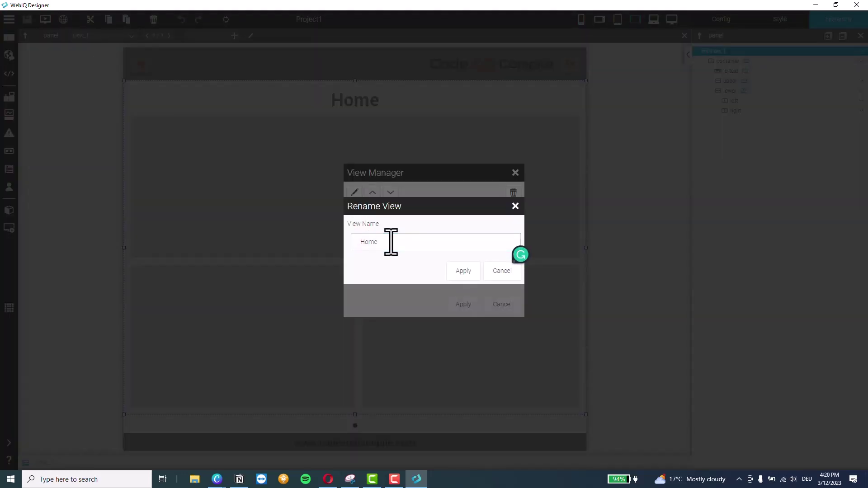
left_click(464, 271)
left_click(466, 304)
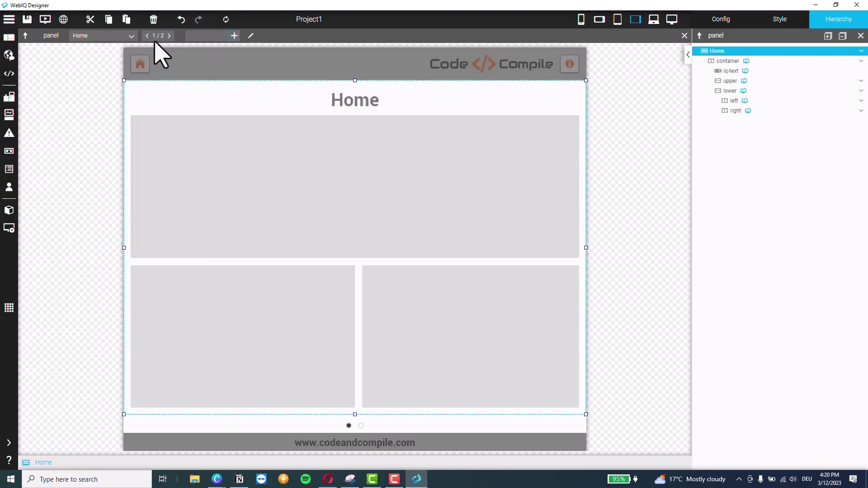
- Add a second view to the panel and name it Factory in the View Manager
left_click(169, 36)
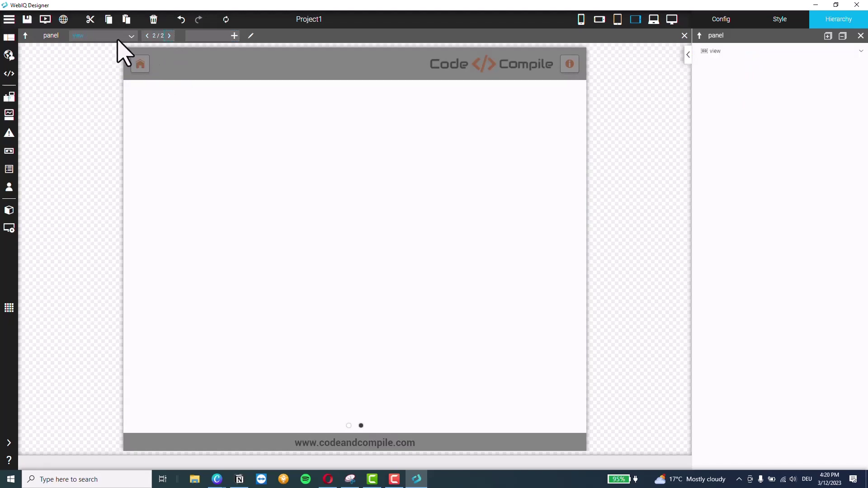
left_click(251, 37)
left_click(397, 238)
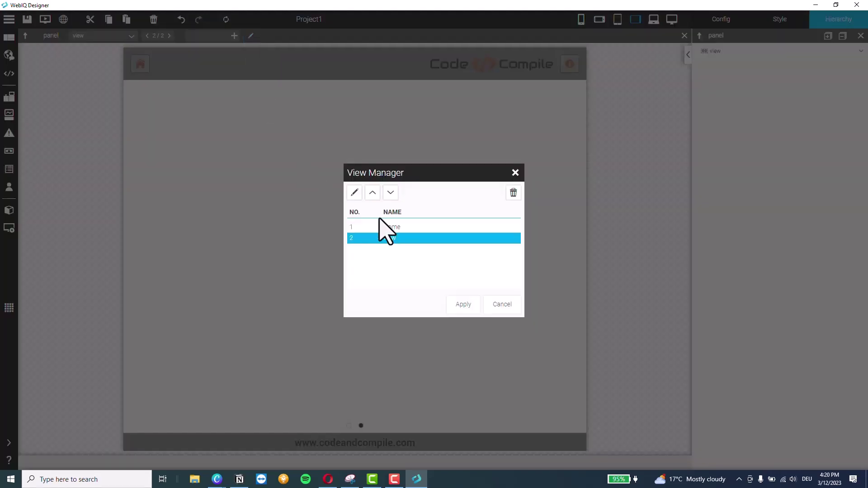
left_click(356, 193)
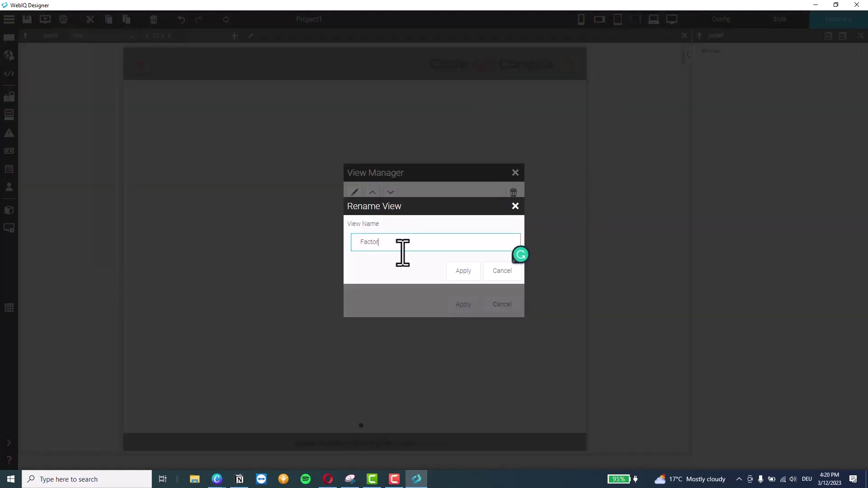
left_click(464, 271)
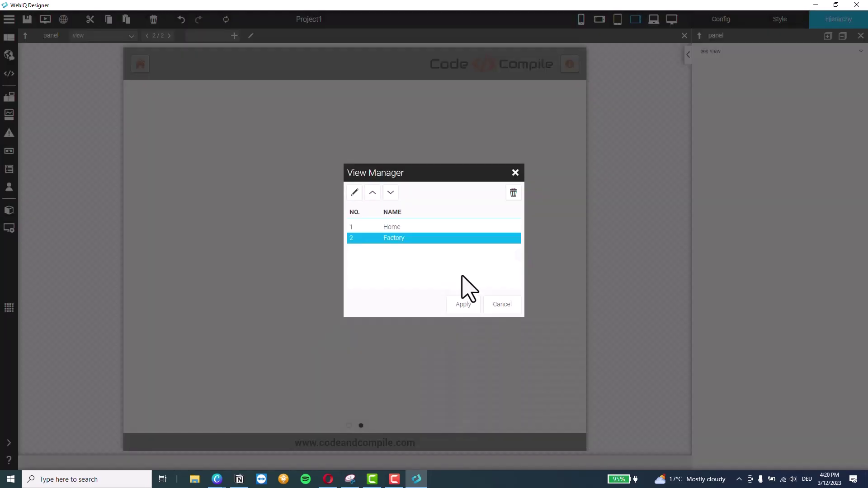
- Apply the View Manager changes for the Home and Factory views and page between both views
left_click(464, 303)
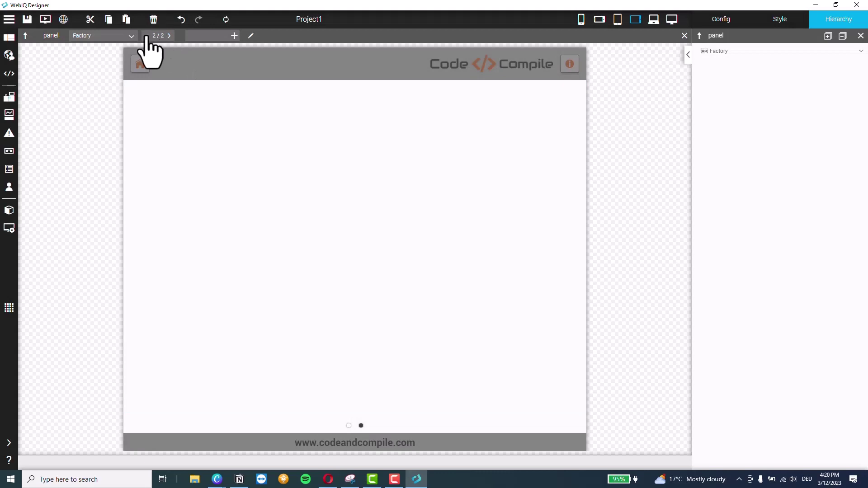
left_click(147, 36)
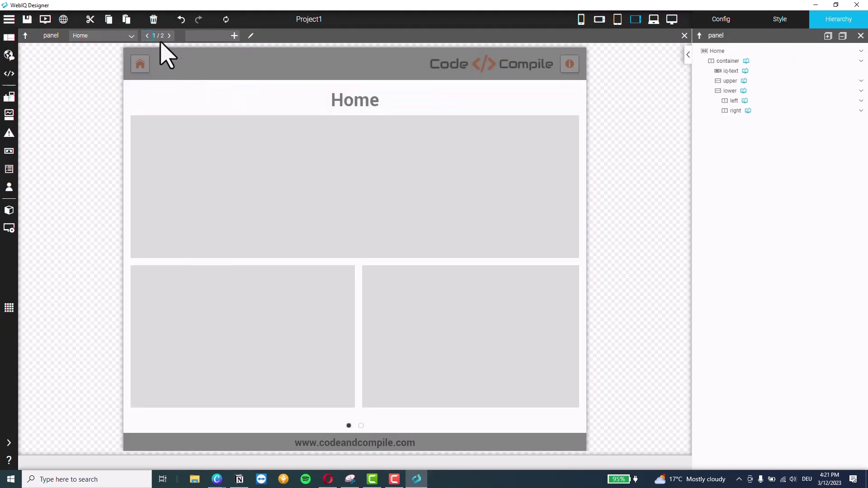
left_click(169, 36)
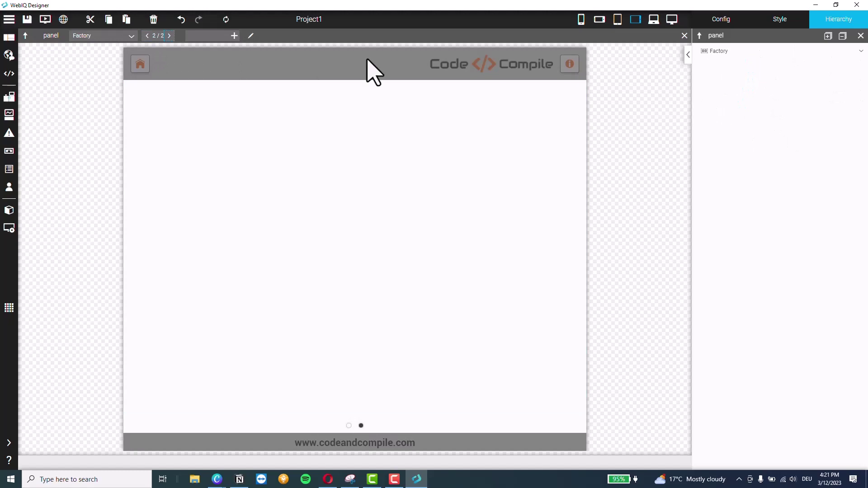
- Copy the container with all its contents from the Home view and paste it into the Factory view
left_click(147, 36)
left_click(729, 61)
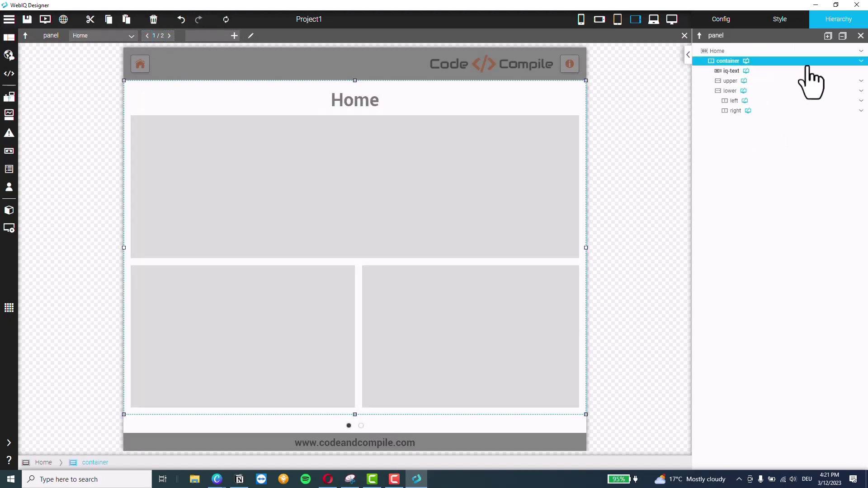
left_click(861, 61)
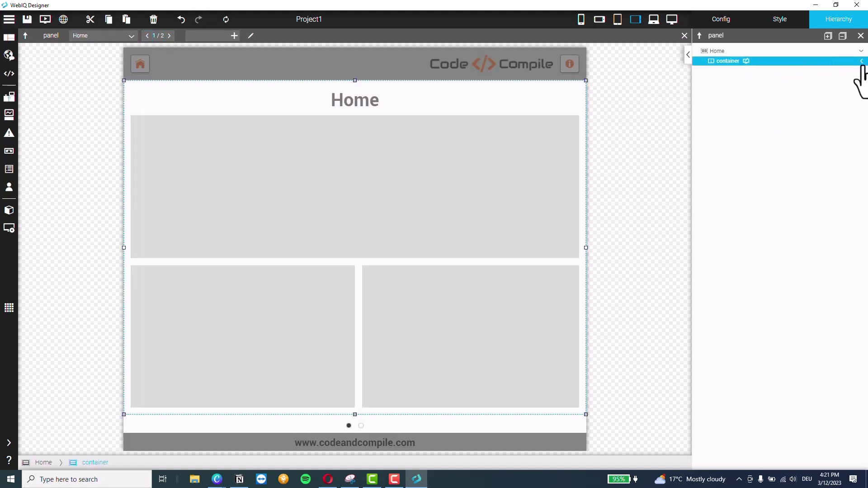
left_click(861, 62)
right_click(731, 63)
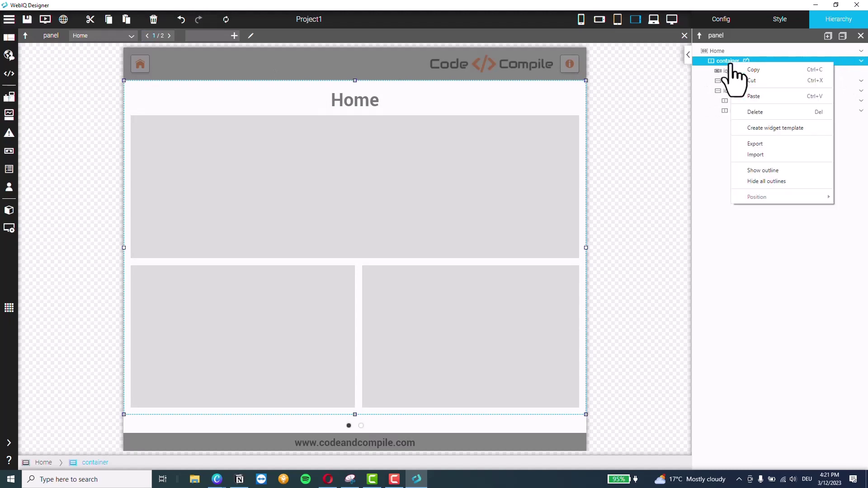
left_click(751, 71)
left_click(170, 36)
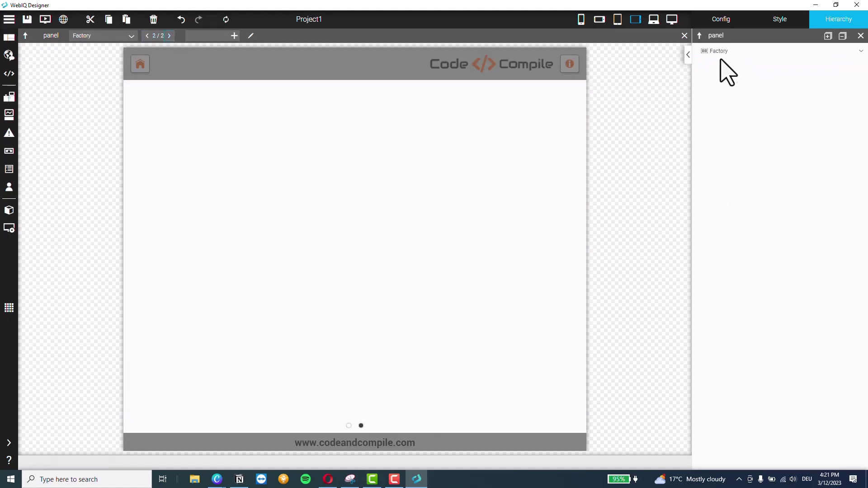
right_click(723, 57)
left_click(742, 97)
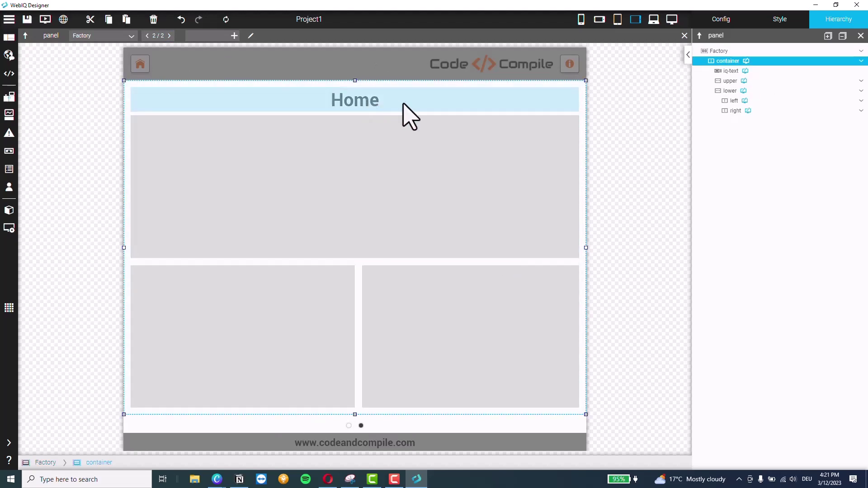
- Set the heading text of the Factory view to "Factory" and save the project
left_click(404, 104)
left_click(717, 20)
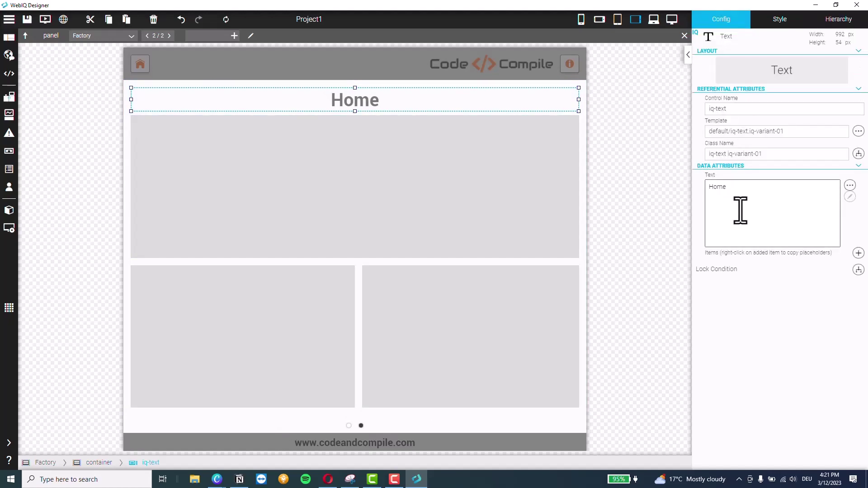
left_click(705, 188)
key("ctrl+a")
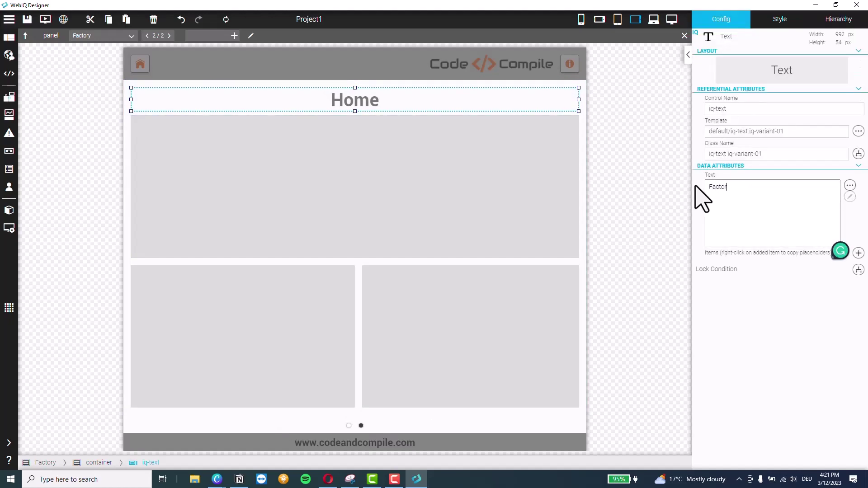
type("Factory")
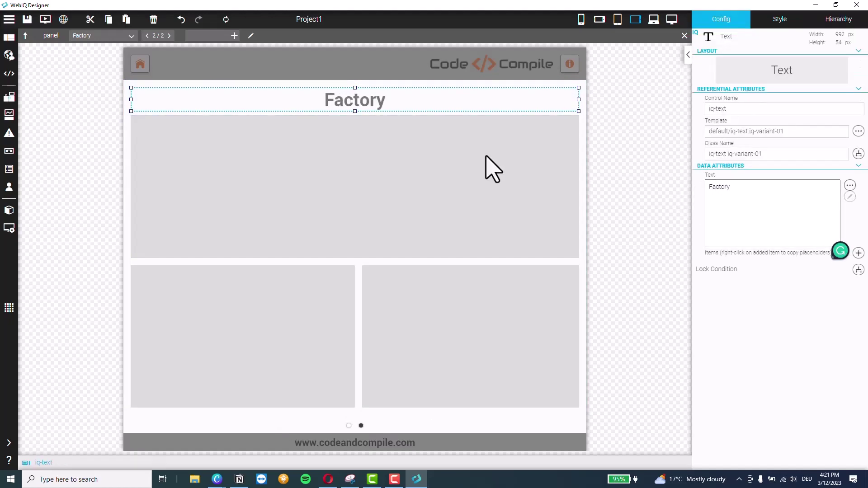
left_click(27, 20)
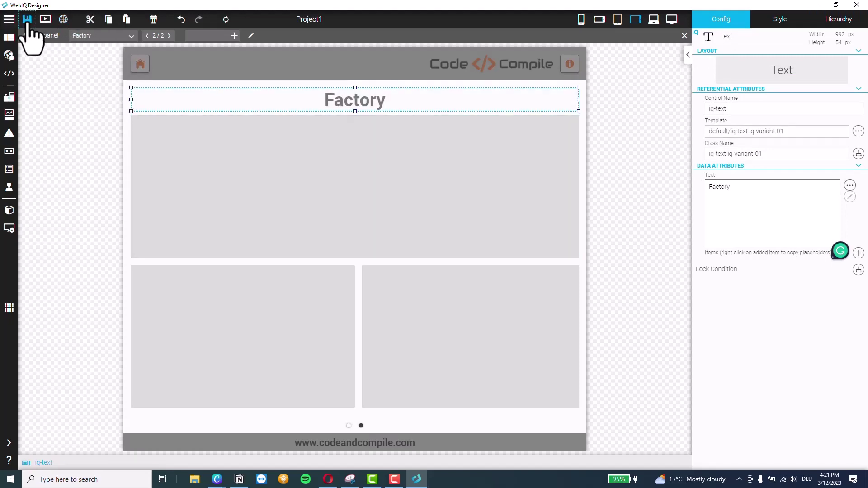
- Preview the project, swipe between the Home and Factory pages with the preview window made narrower and taller, and close the preview
left_click(45, 20)
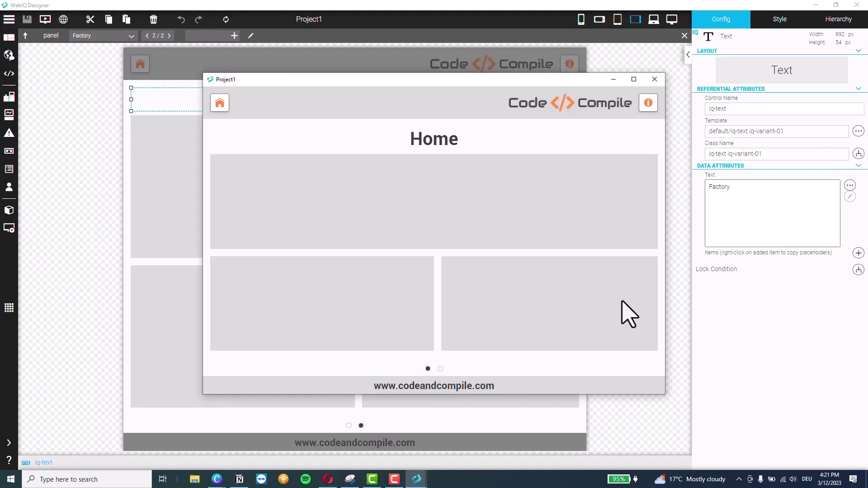
left_click_drag(636, 293, 101, 330)
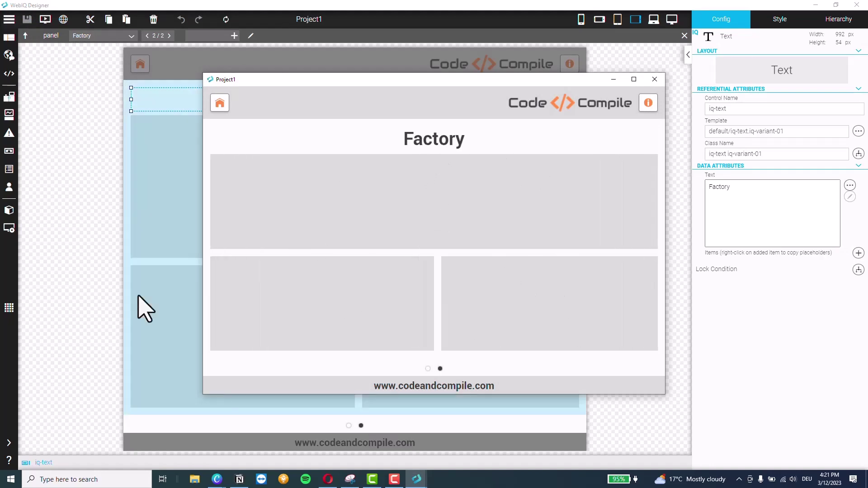
left_click_drag(664, 394, 487, 431)
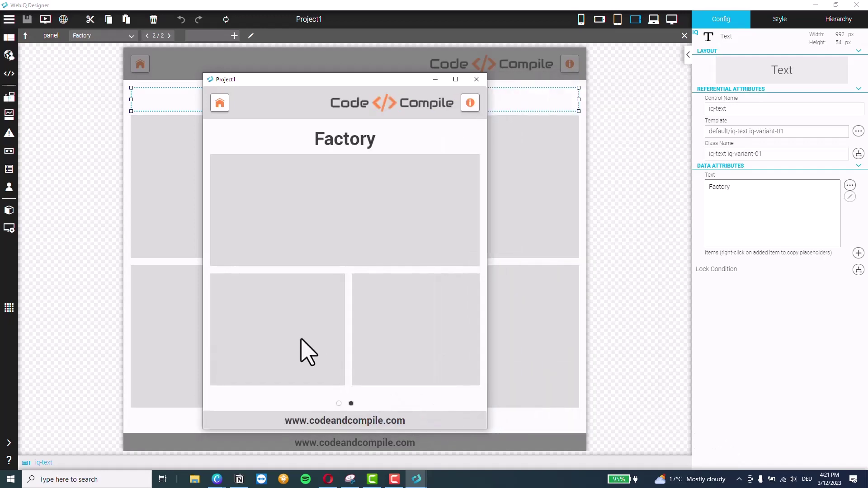
left_click_drag(304, 352, 397, 401)
left_click_drag(351, 407, 507, 348)
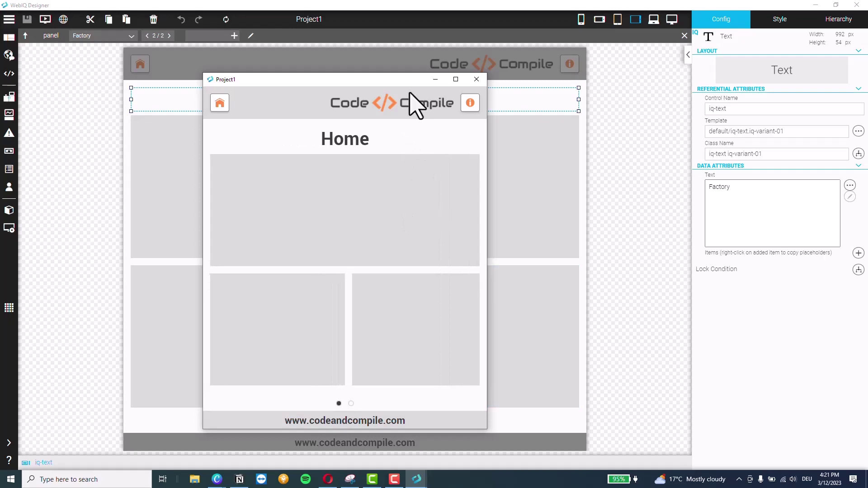
left_click_drag(385, 79, 469, 67)
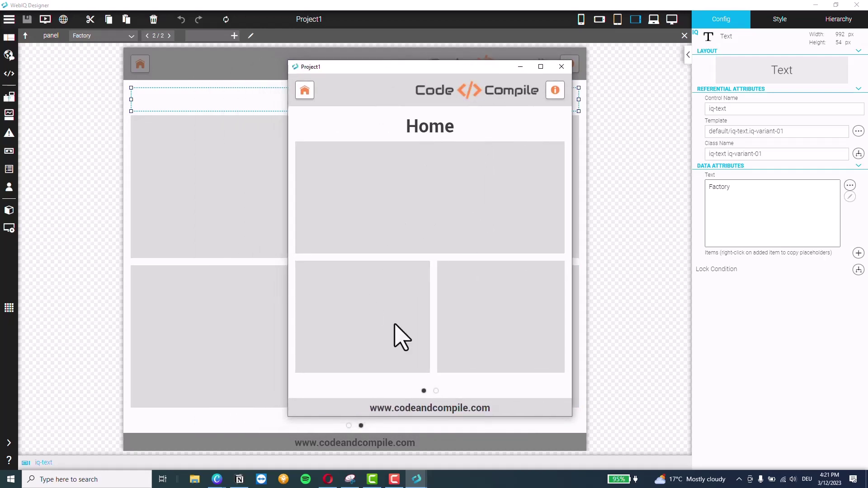
left_click(561, 66)
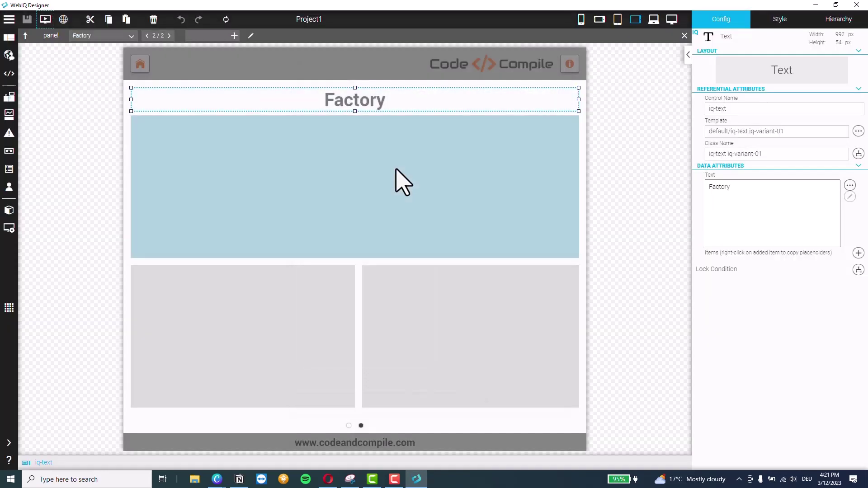
- Return to the Home view and open the IO Manager
left_click(147, 35)
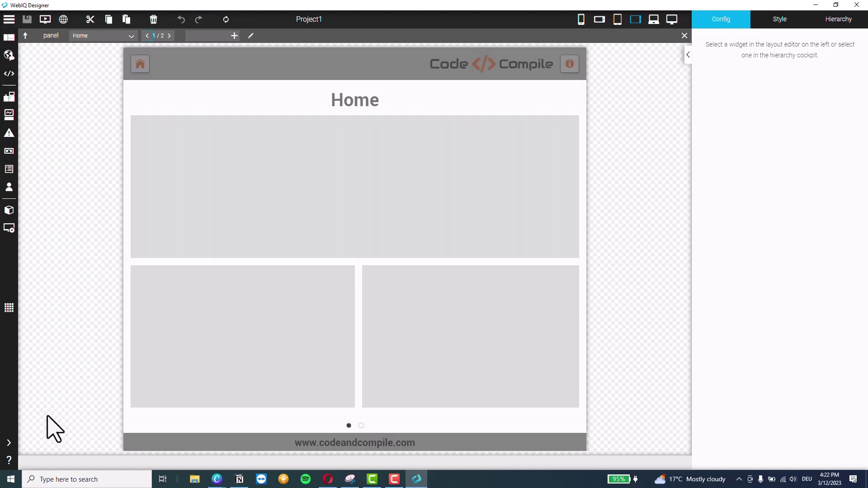
mouse_move(15, 455)
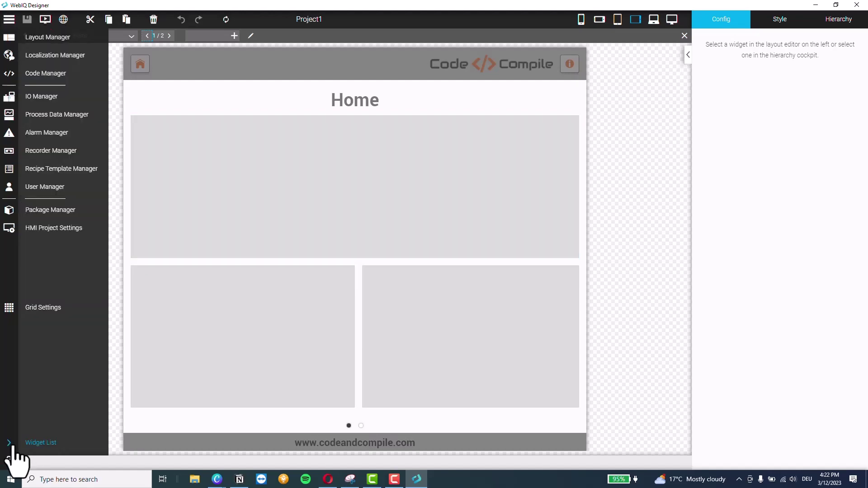
left_click(49, 98)
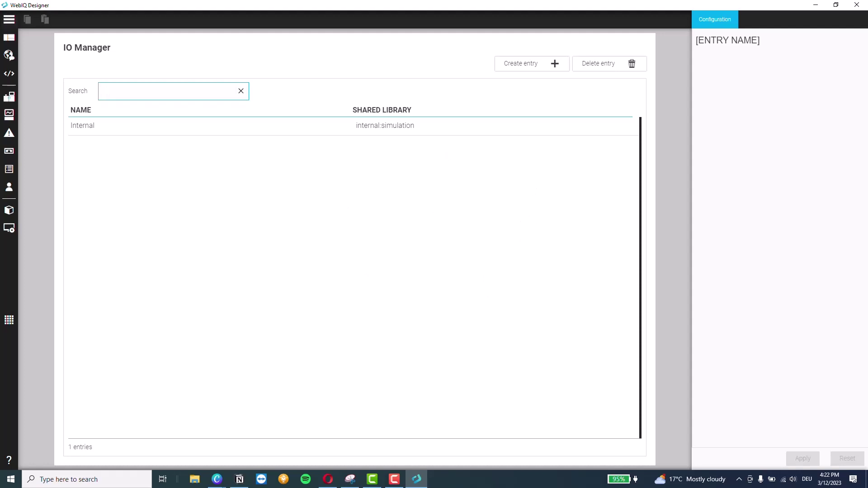
key("alt+Tab")
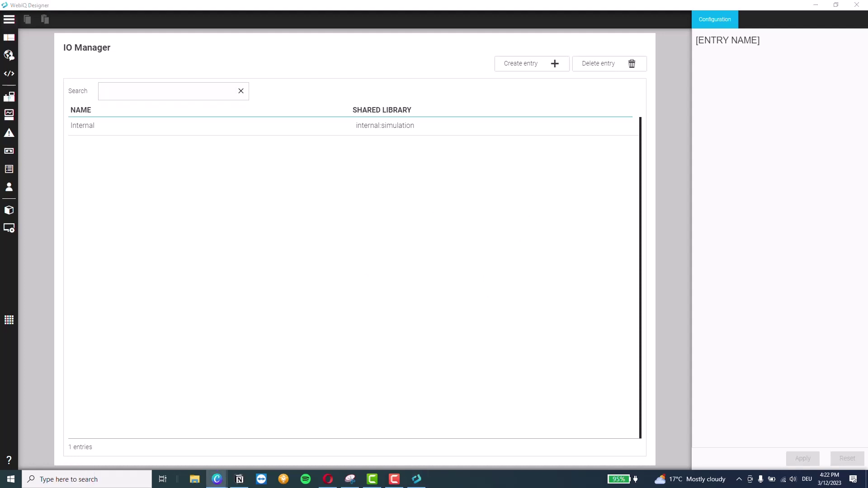
left_click(577, 235)
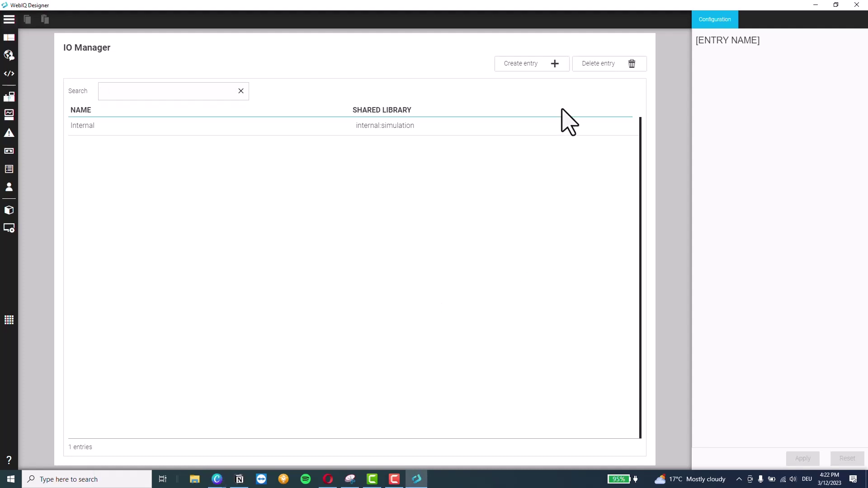
- Create an IO entry named "WeQIQ OPC UA" with endpoint URL opc.tcp://opcua.webiq.de:48010/WebIQ/DemoServer, apply it and select it to check its connection
left_click(539, 68)
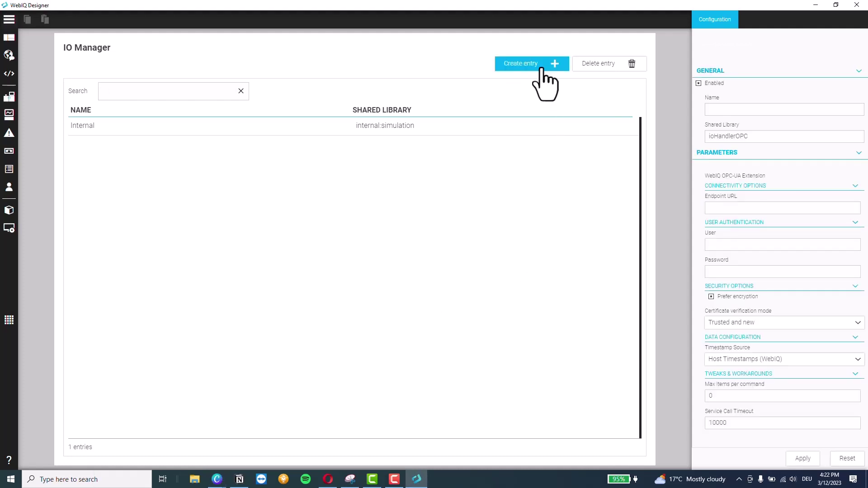
left_click(724, 111)
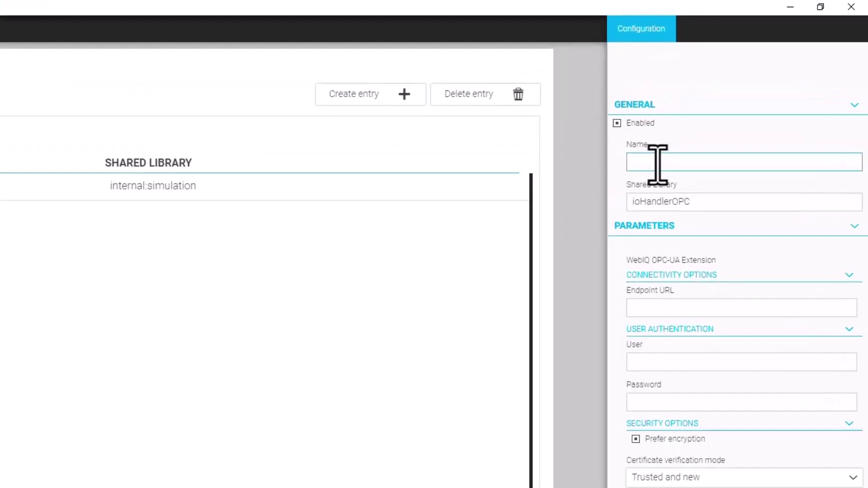
type("WeQIQ OPC UA")
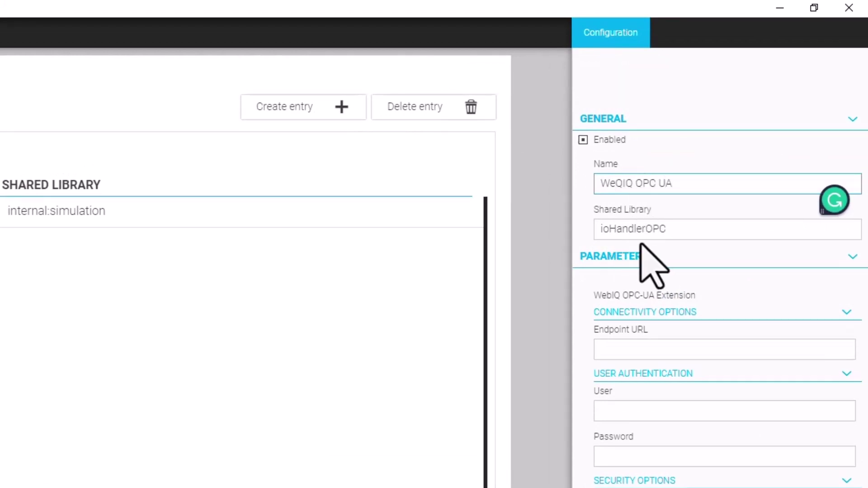
left_click(633, 349)
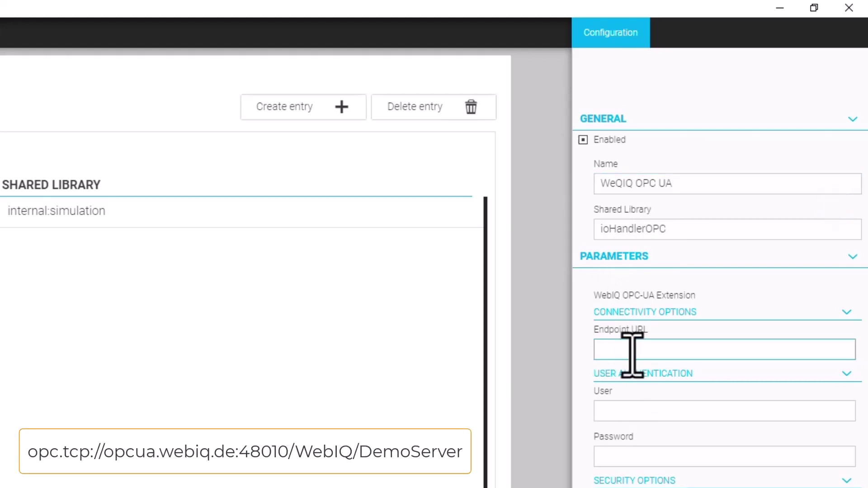
key("ctrl+v")
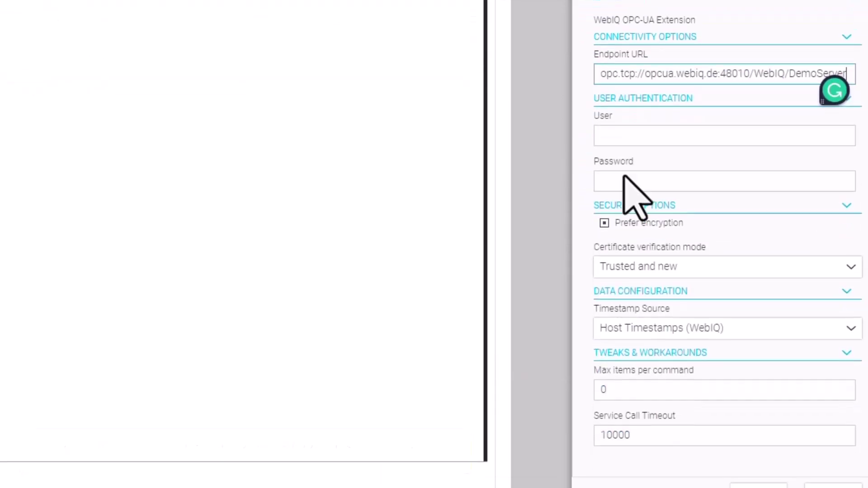
left_click(763, 461)
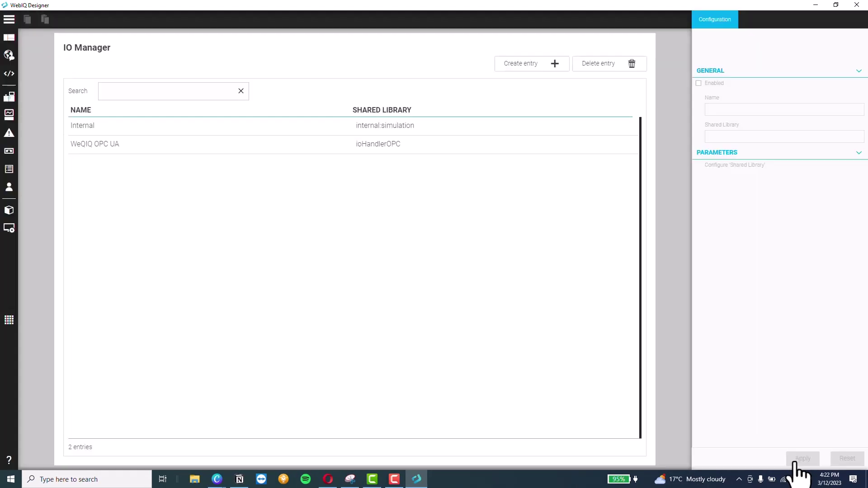
left_click(90, 147)
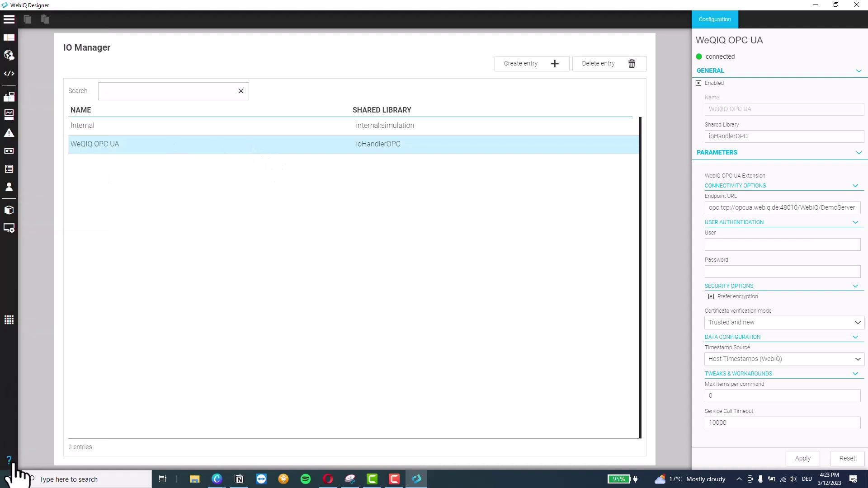
- Open the Process Data Manager, browse the WeQIQ OPC UA handler and expand its Objects and DemoServer nodes
mouse_move(8, 450)
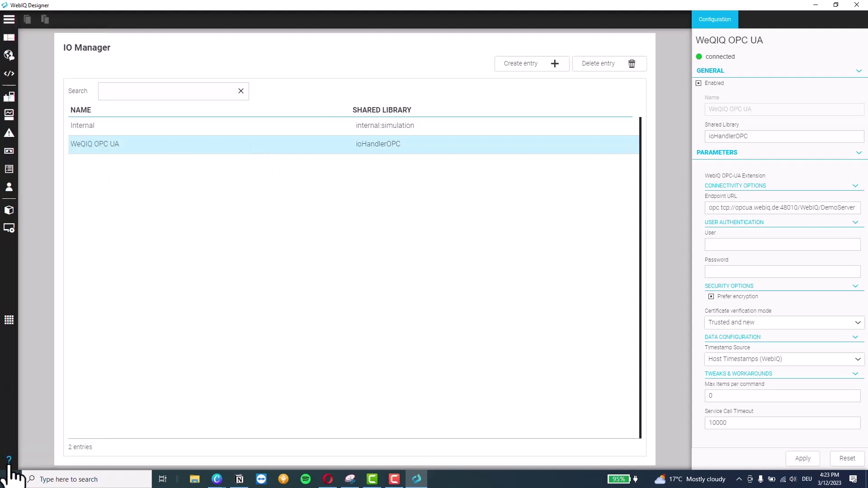
mouse_move(5, 325)
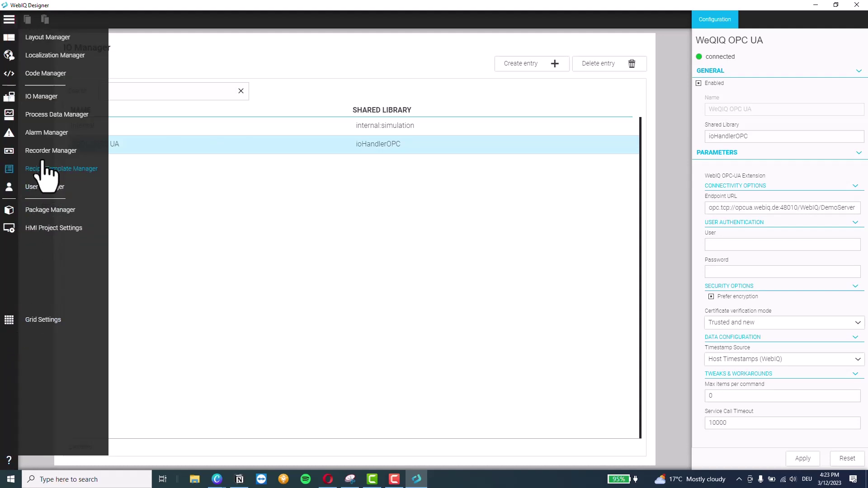
left_click(47, 119)
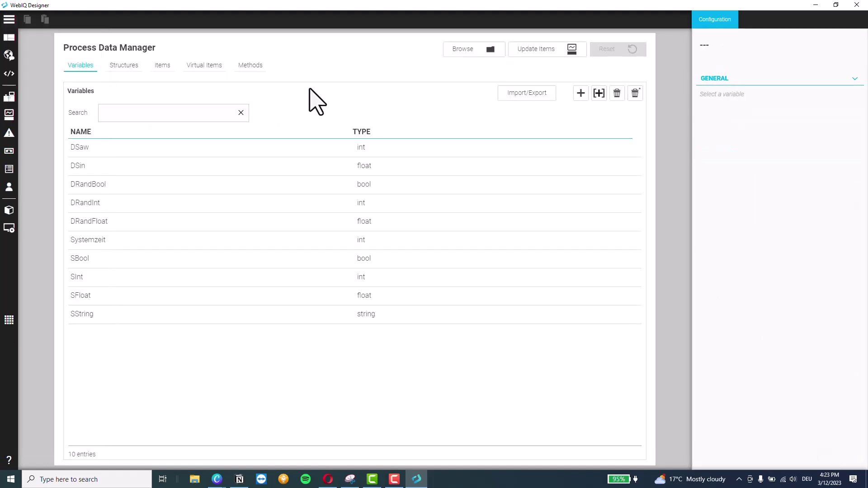
left_click(463, 51)
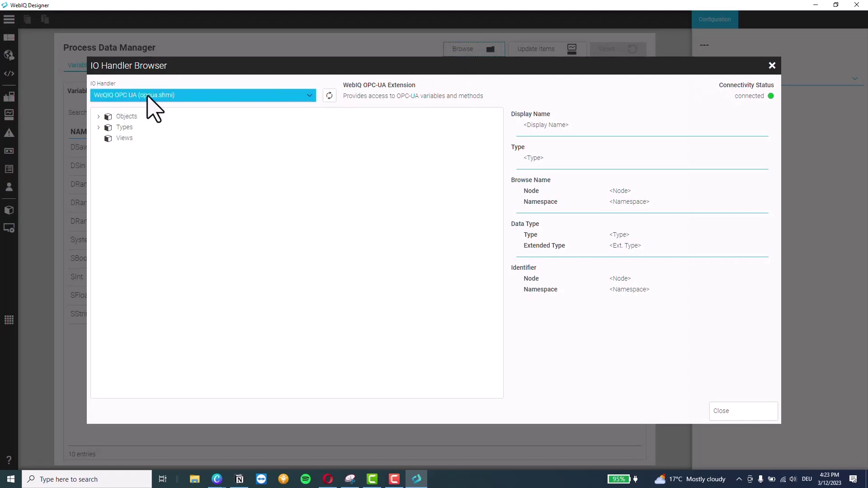
left_click(98, 117)
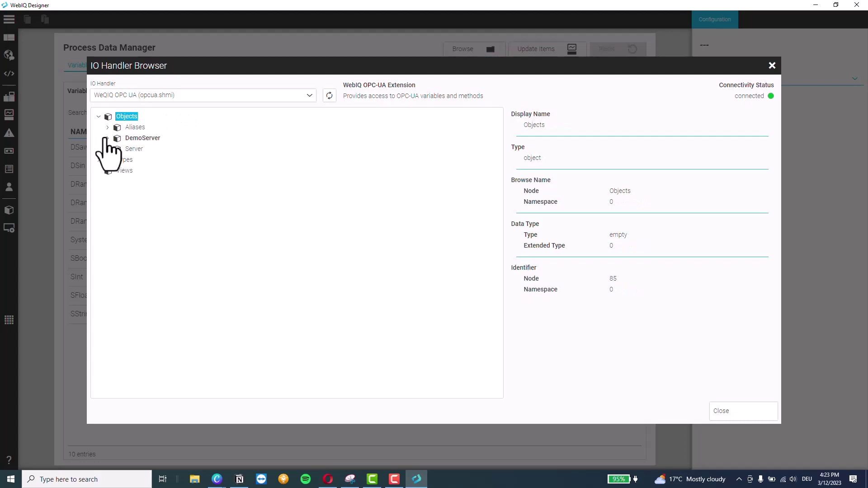
left_click(107, 139)
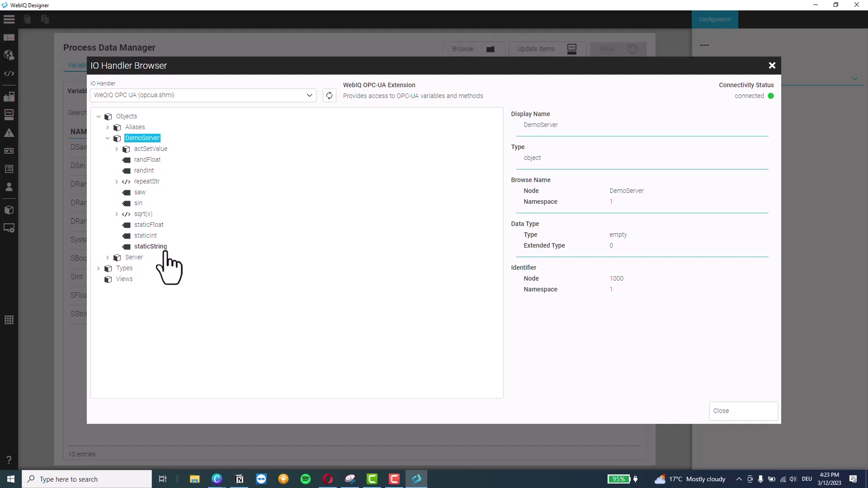
- Create a variable named Simulated_randFloat from the DemoServer's randFloat node
right_click(141, 162)
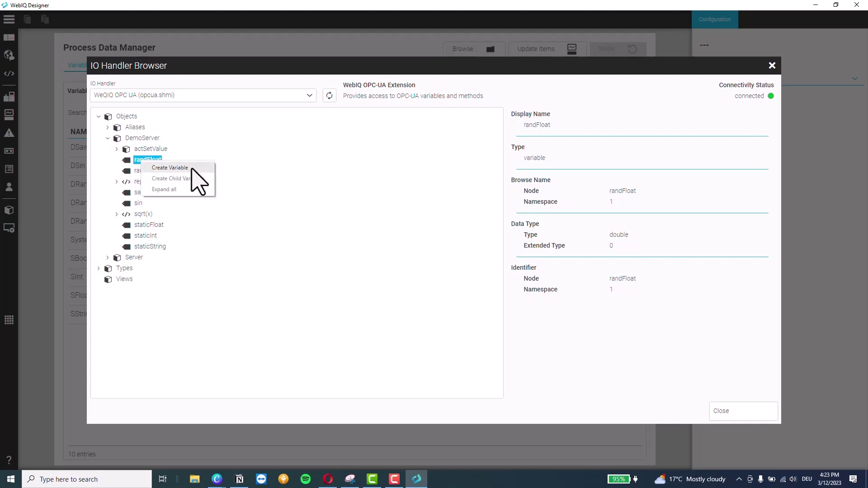
left_click(170, 168)
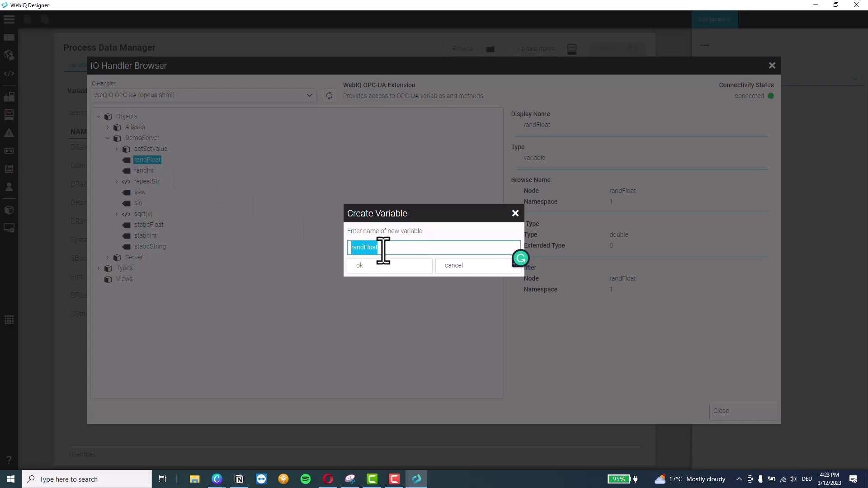
left_click(350, 248)
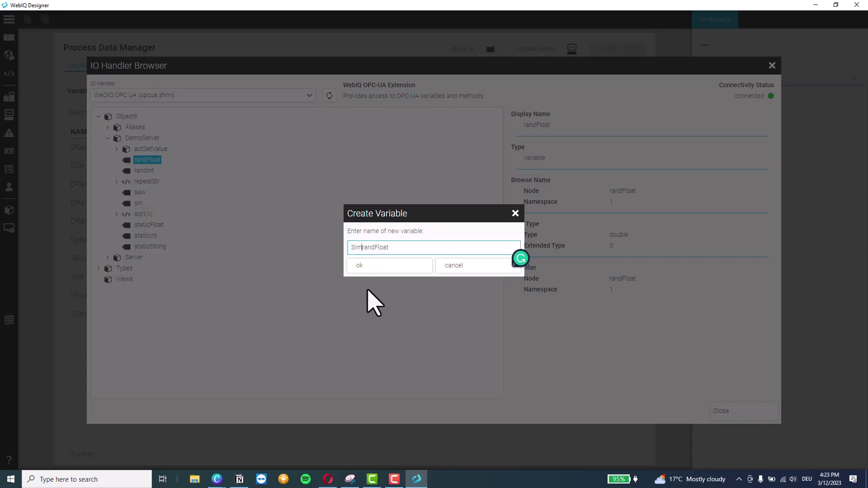
left_click(388, 272)
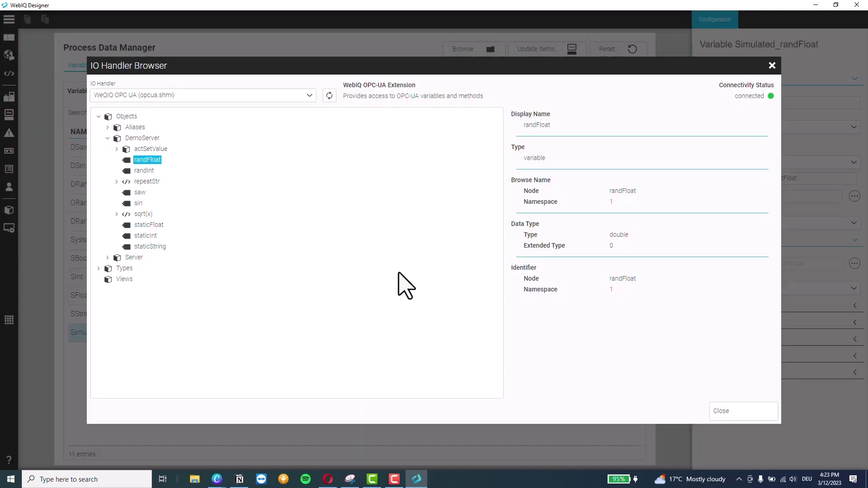
- Create a variable named Simulated_randInt from the DemoServer's randInt node
left_click(145, 171)
right_click(144, 172)
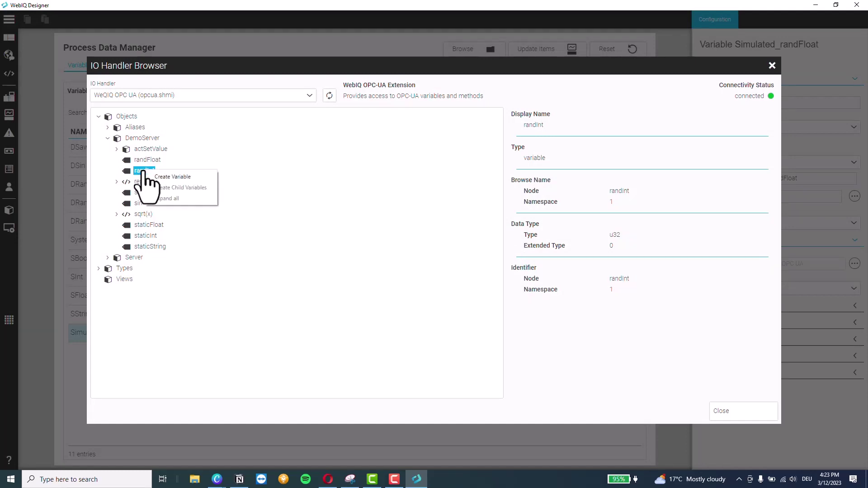
left_click(158, 177)
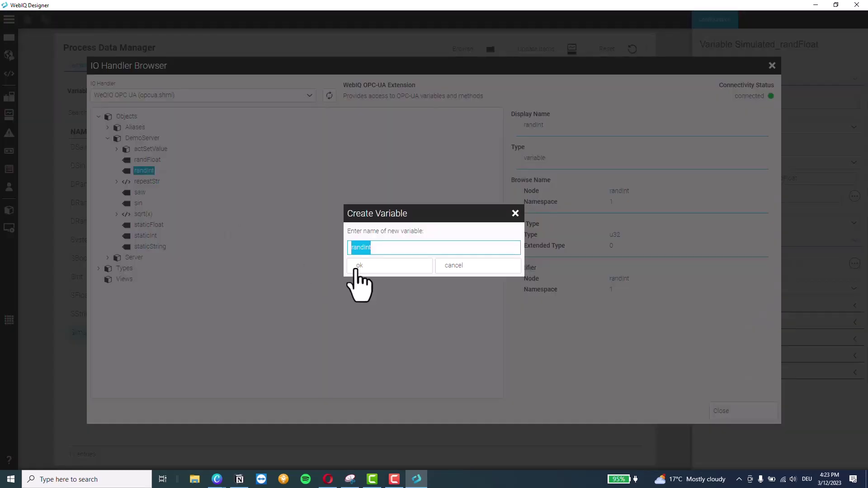
left_click(350, 248)
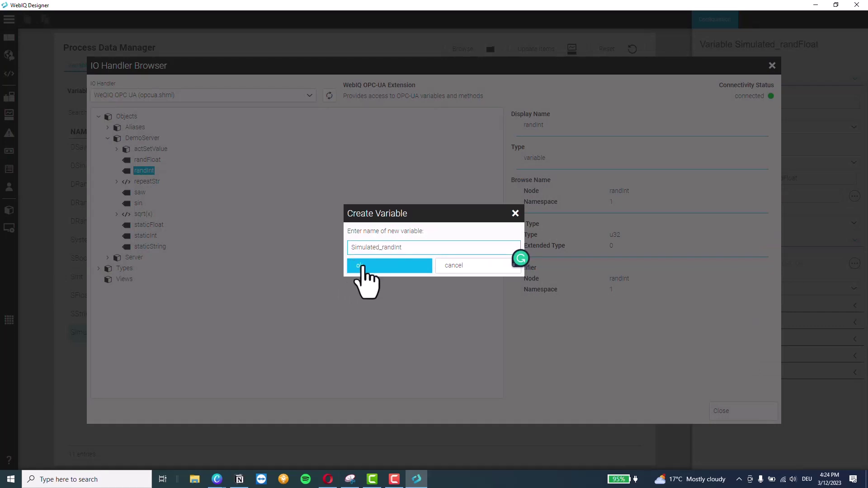
left_click(361, 267)
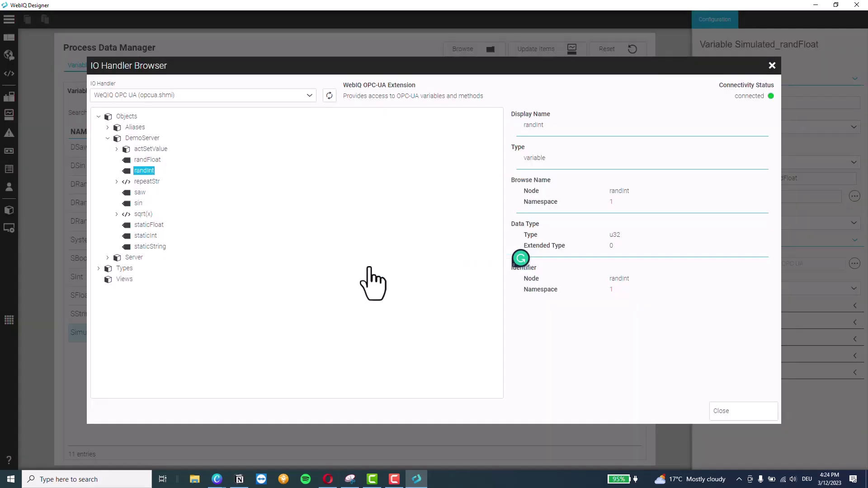
- Create a variable named Simulated_saw from the DemoServer's saw node
left_click(140, 193)
left_click(157, 203)
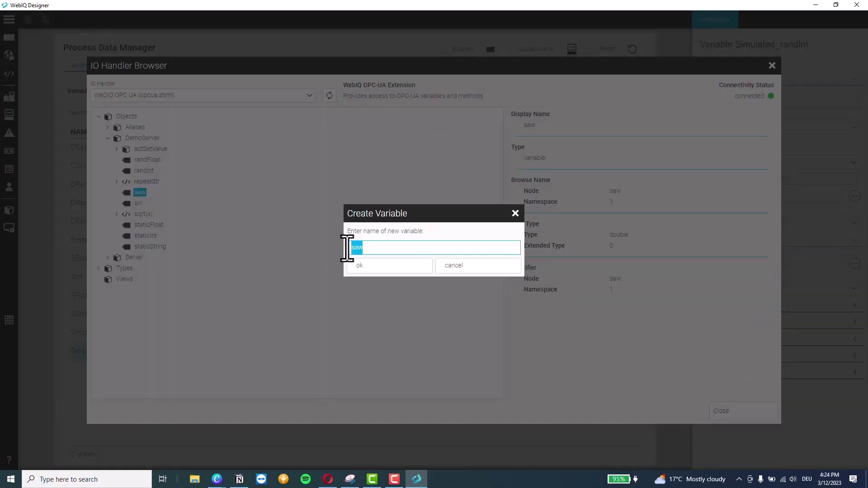
left_click(351, 248)
left_click(379, 271)
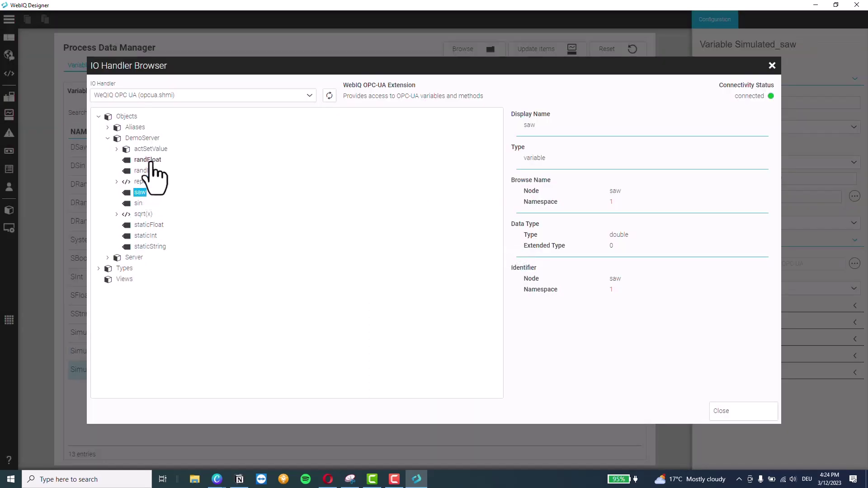
- Create a variable named Simulated_sin from the DemoServer's sin node
left_click(138, 204)
right_click(137, 206)
left_click(152, 214)
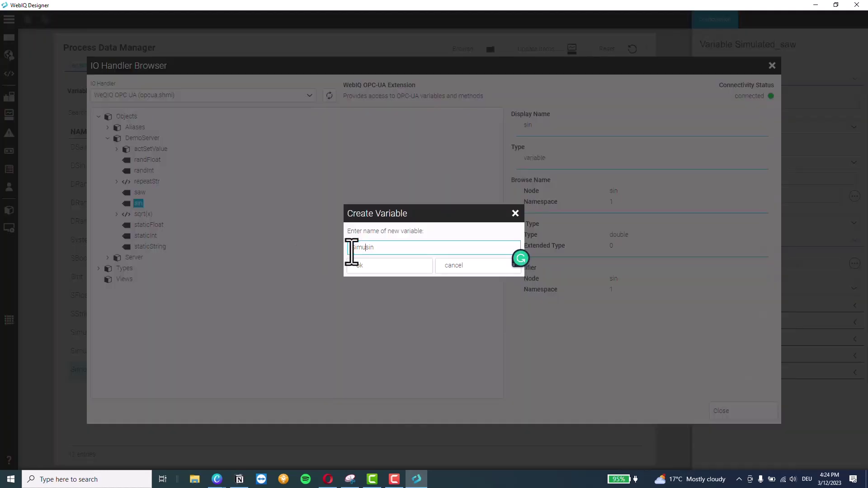
left_click(370, 268)
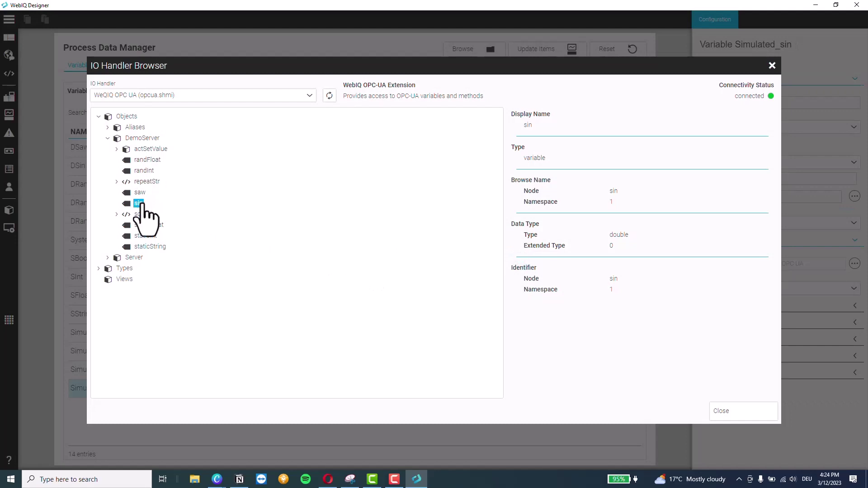
- Create a variable named Simulated_staticFloat from the DemoServer's staticFloat node and close the IO Handler Browser
right_click(149, 237)
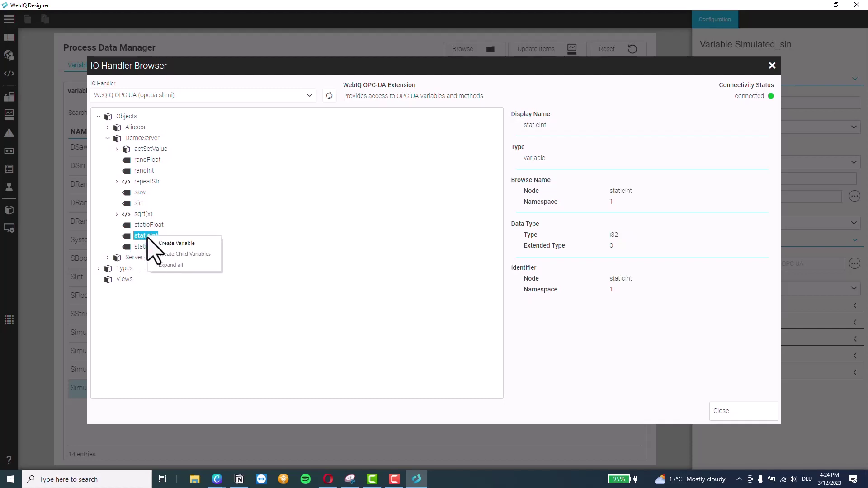
right_click(149, 225)
left_click(174, 233)
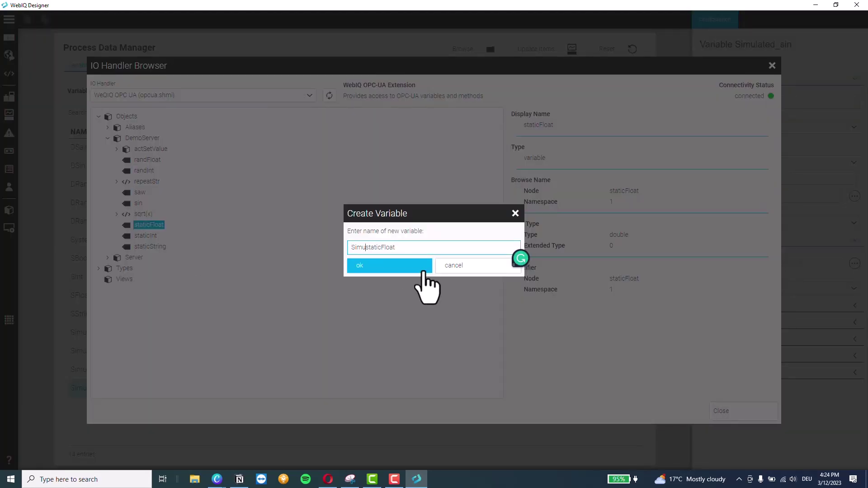
left_click(389, 271)
left_click(731, 411)
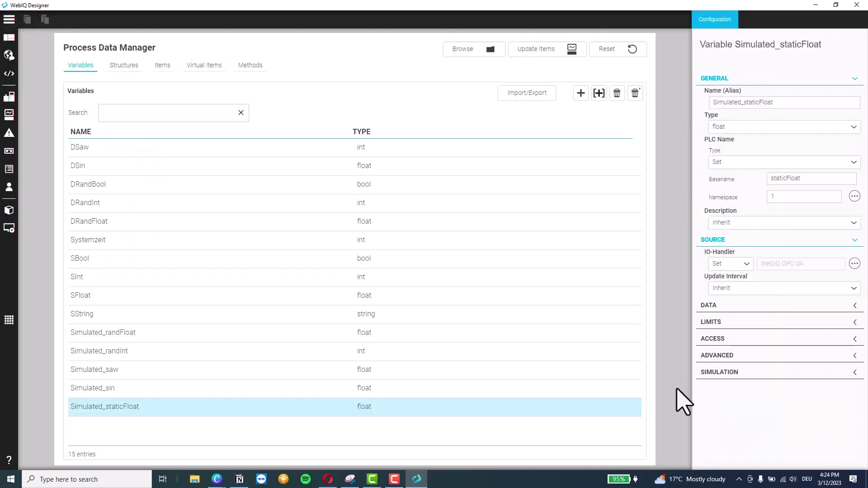
- Review the configuration of the five Simulated_ variables, including the data and limits settings of Simulated_randFloat
left_click(101, 335)
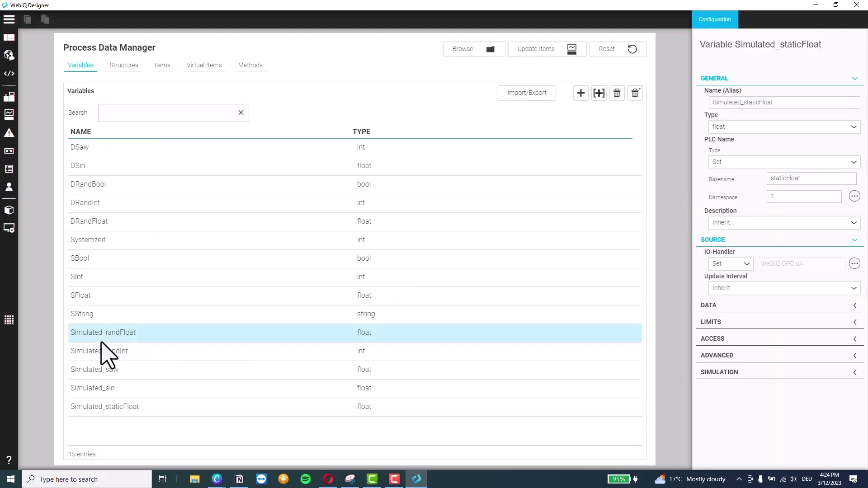
left_click(104, 351)
left_click(107, 369)
left_click(108, 394)
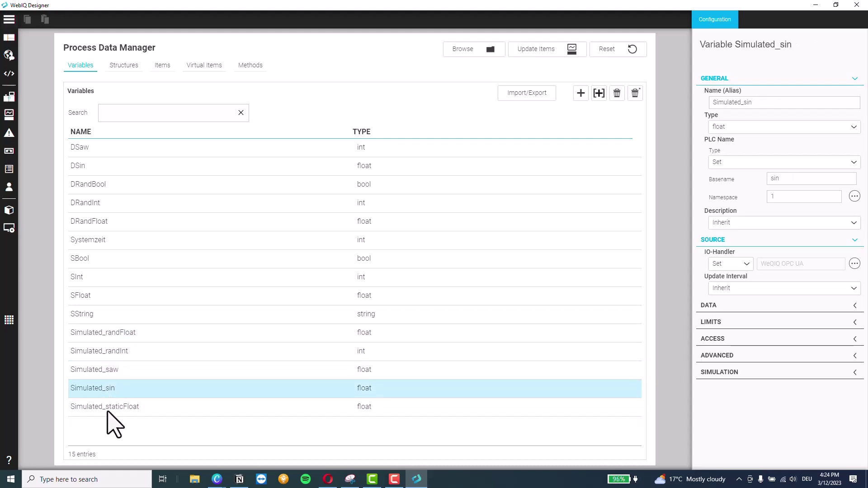
left_click(113, 409)
left_click(123, 333)
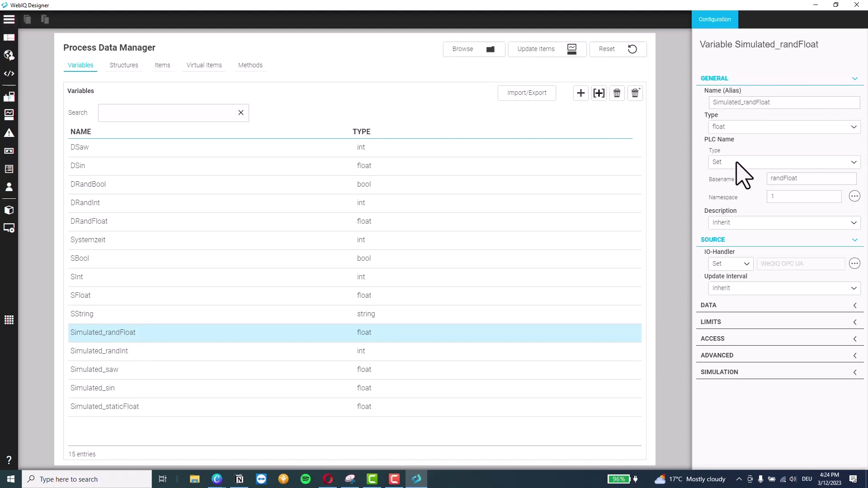
left_click(716, 306)
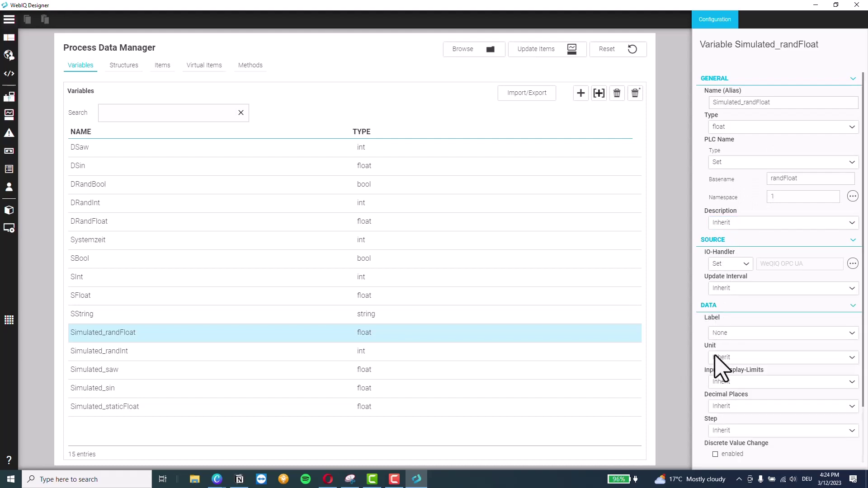
scroll(728, 452, "down", 3)
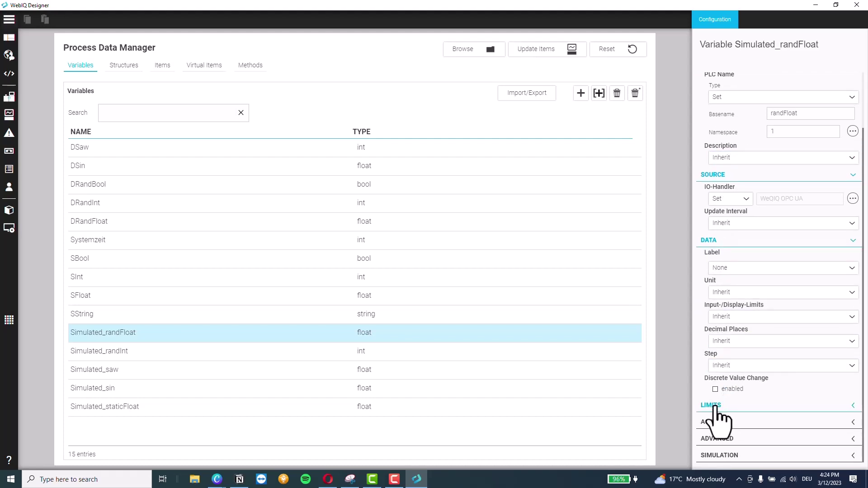
left_click(719, 409)
scroll(726, 398, "down", 2)
scroll(731, 389, "up", 10)
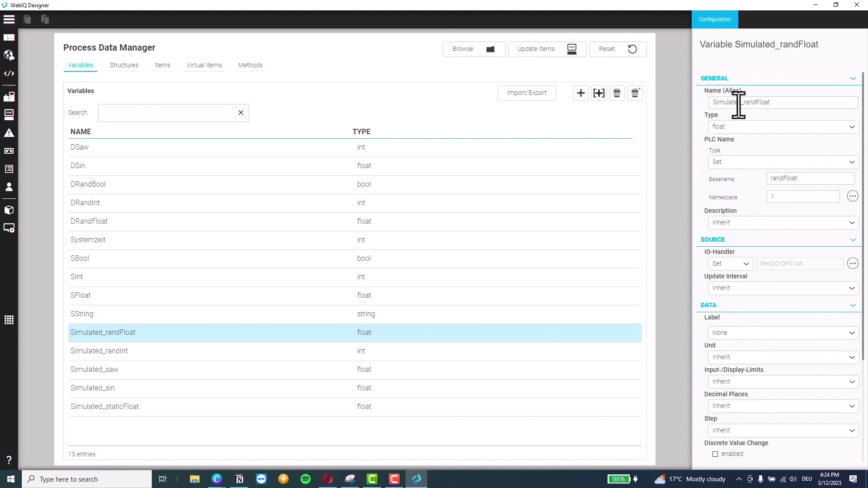
scroll(750, 249, "down", 3)
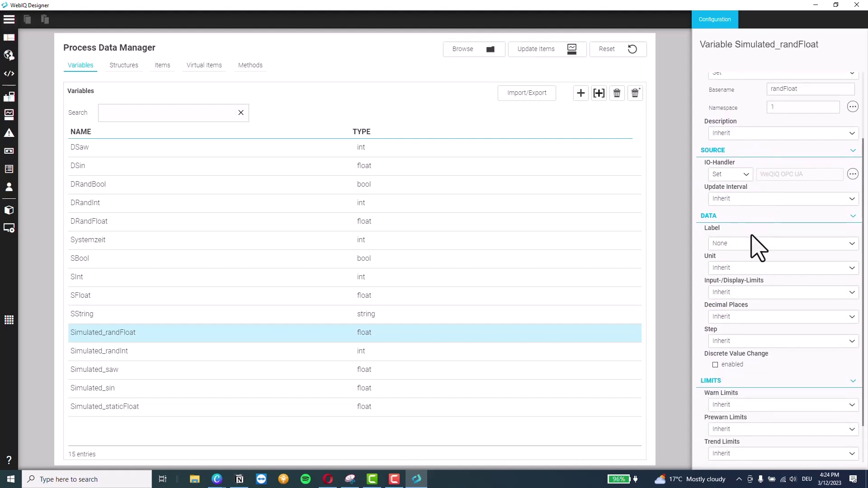
scroll(732, 235, "up", 3)
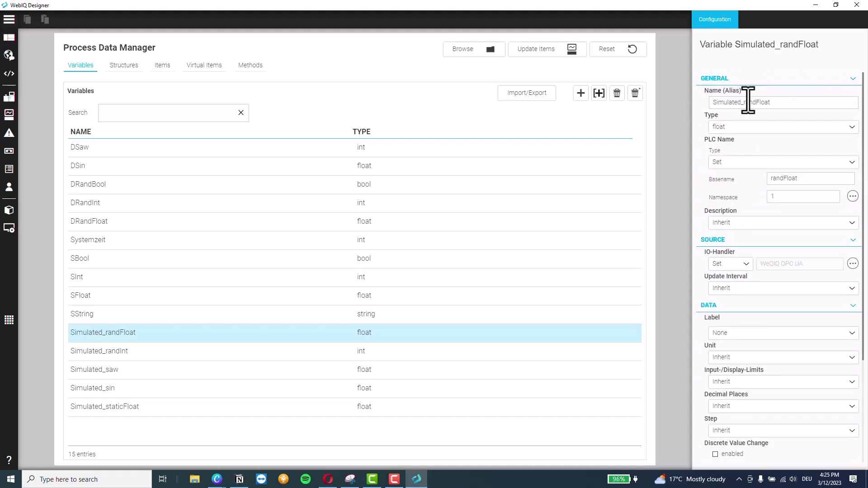
- Set the name (alias) of the Simulated_randFloat variable to Temperature
double_click(761, 103)
type("Temperature")
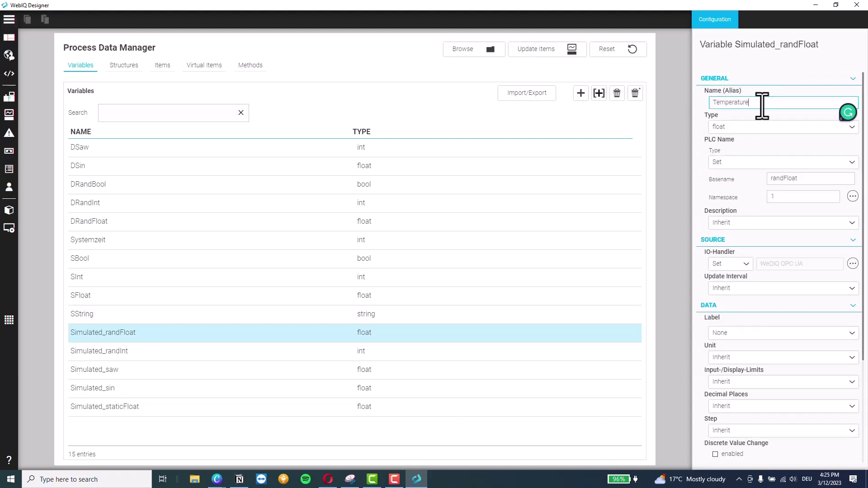
key("Return")
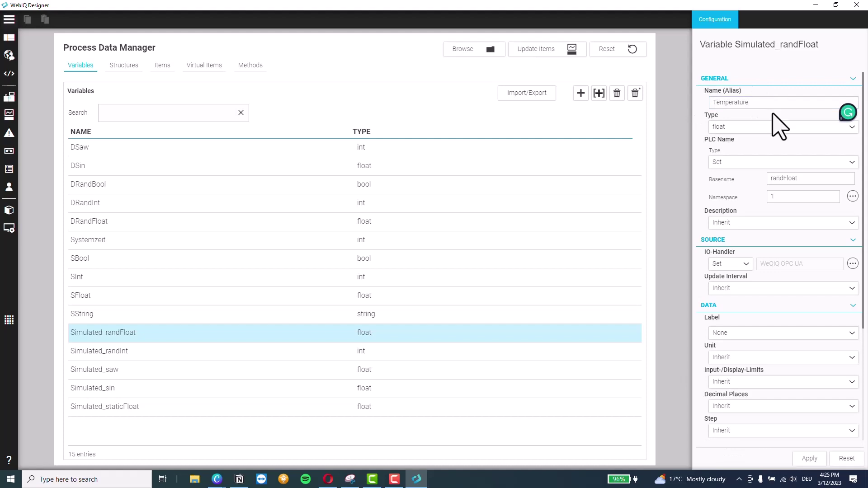
left_click(724, 129)
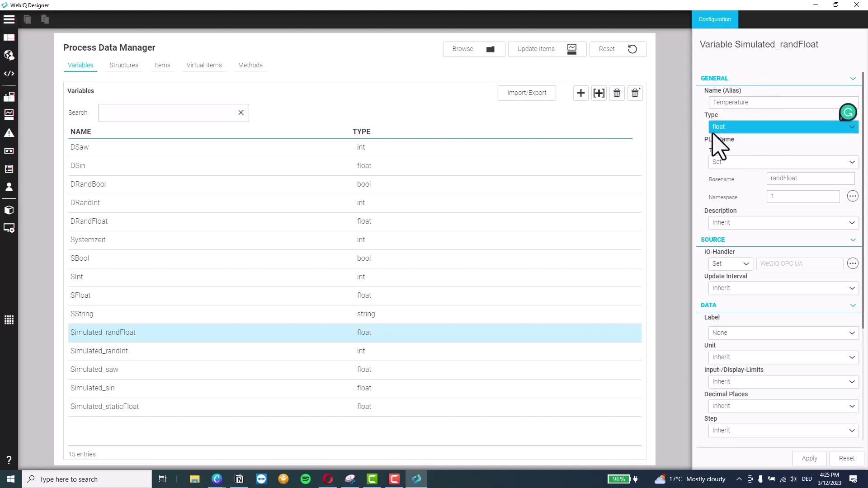
left_click(722, 129)
- Switch the unit of the Simulated_randFloat variable from inherited to Set and enter °C
key("Tab")
key("Tab")
key("Tab")
key("Tab")
key("Tab")
scroll(746, 236, "down", 5)
key("Tab")
key("Tab")
key("Tab")
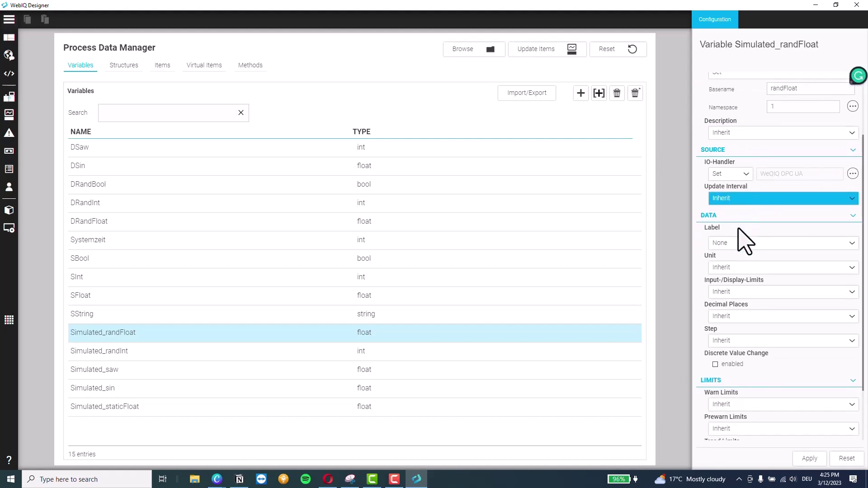
left_click(738, 223)
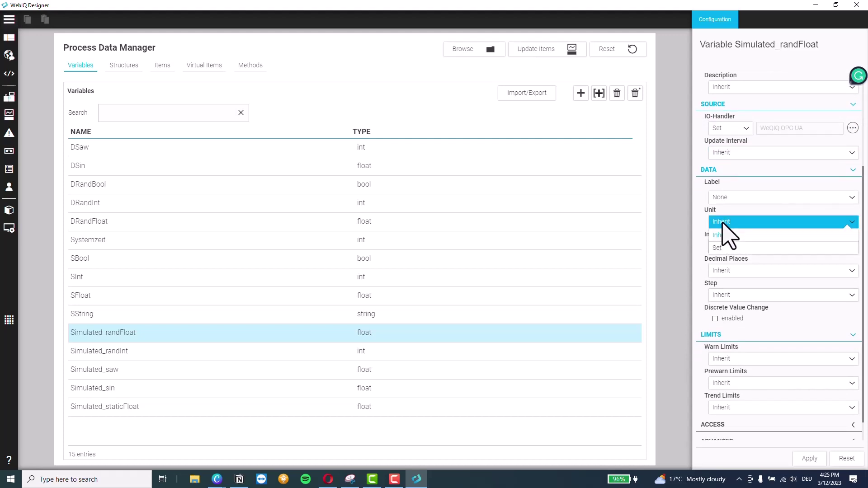
left_click(729, 246)
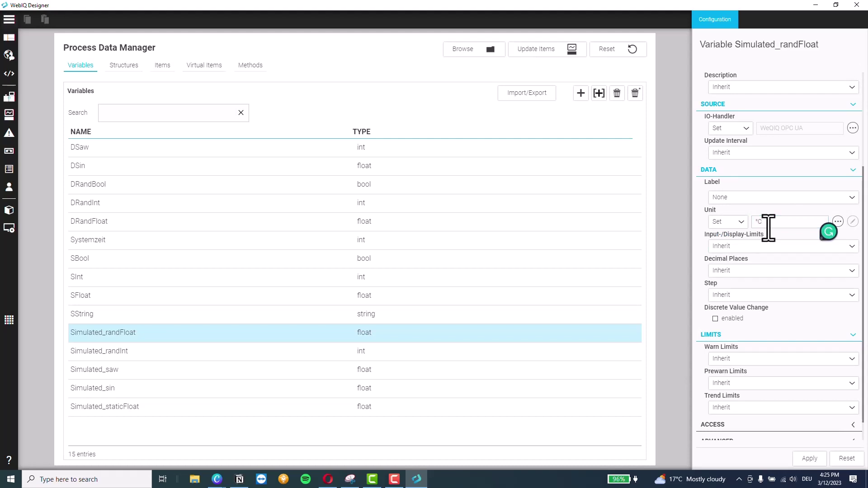
- Switch the update interval of the Simulated_randFloat variable from inherited to Set at 100 ms
scroll(724, 203, "up", 1)
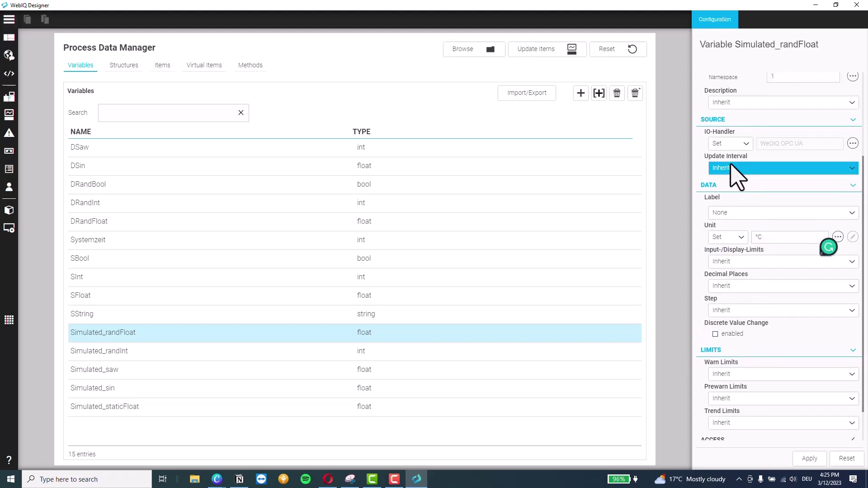
left_click(741, 174)
left_click(743, 196)
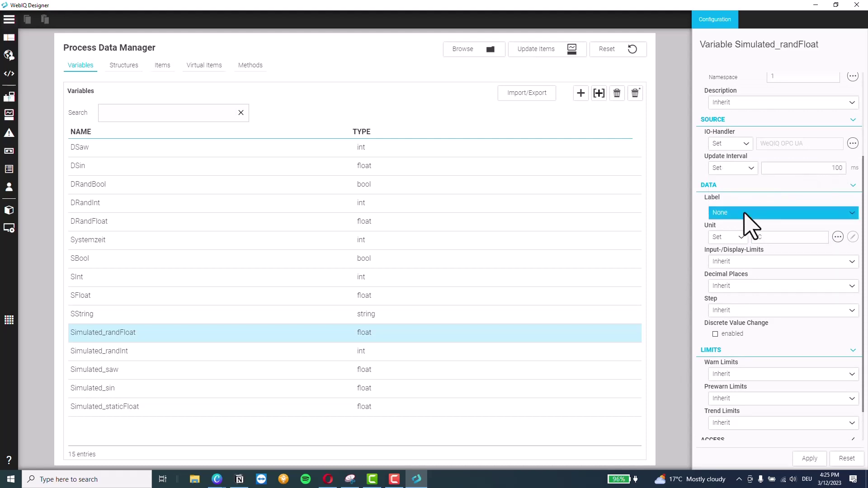
- Switch the variable's label to Set and add an Append rule with the value Machine-Temperature
left_click(730, 214)
left_click(729, 226)
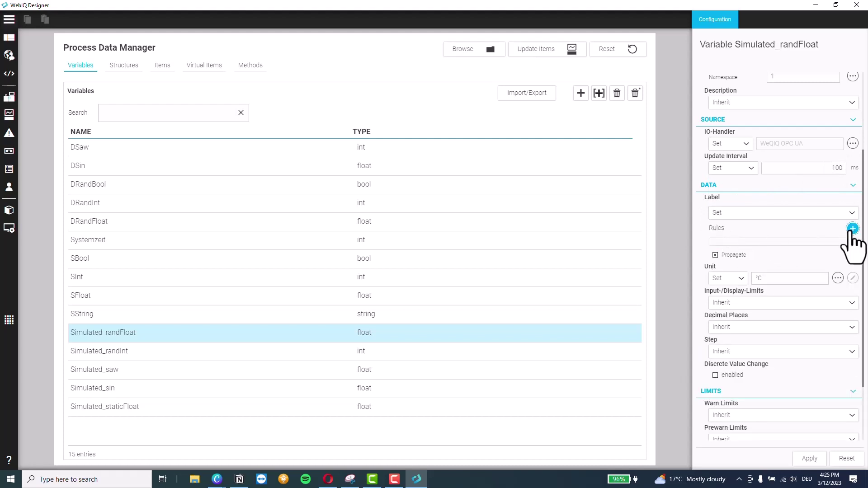
left_click(853, 229)
left_click(730, 270)
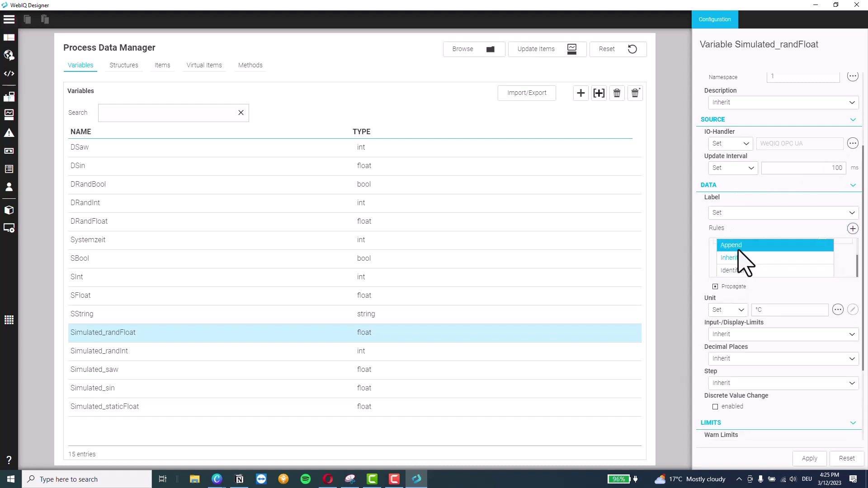
left_click(742, 262)
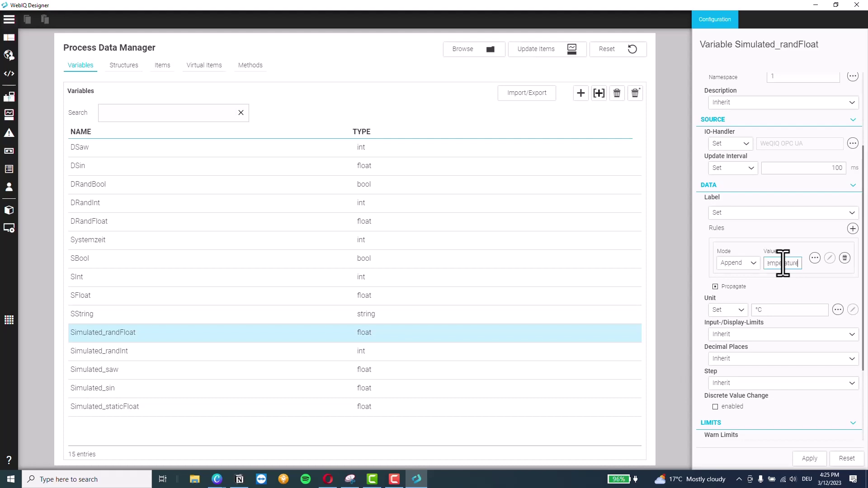
- Set the decimal places of the temperature variable to 2 and apply its configuration
scroll(789, 289, "down", 5)
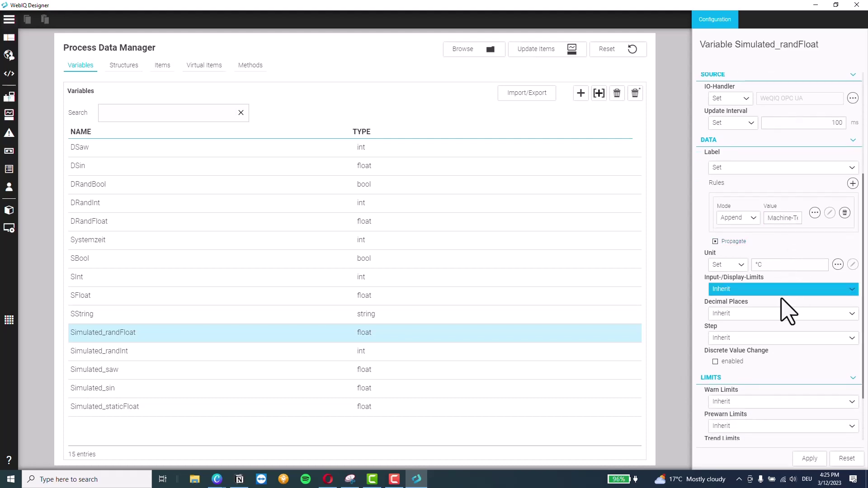
left_click(746, 254)
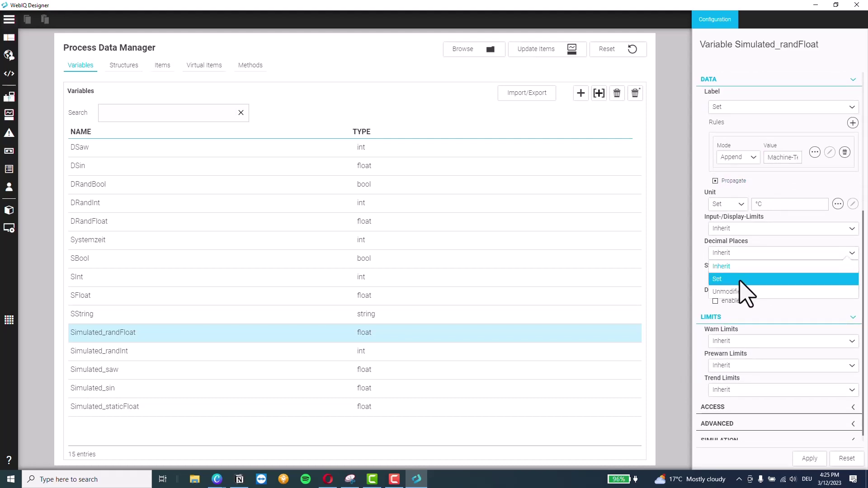
left_click(743, 277)
left_click(844, 254)
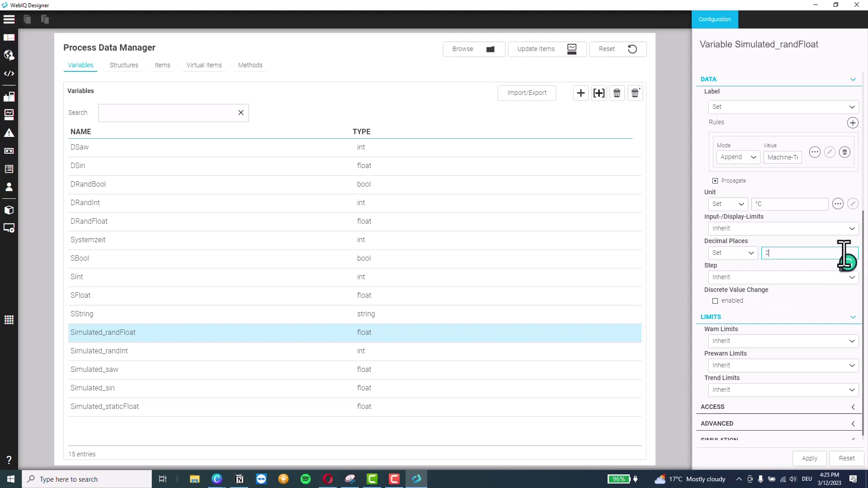
scroll(757, 333, "down", 1)
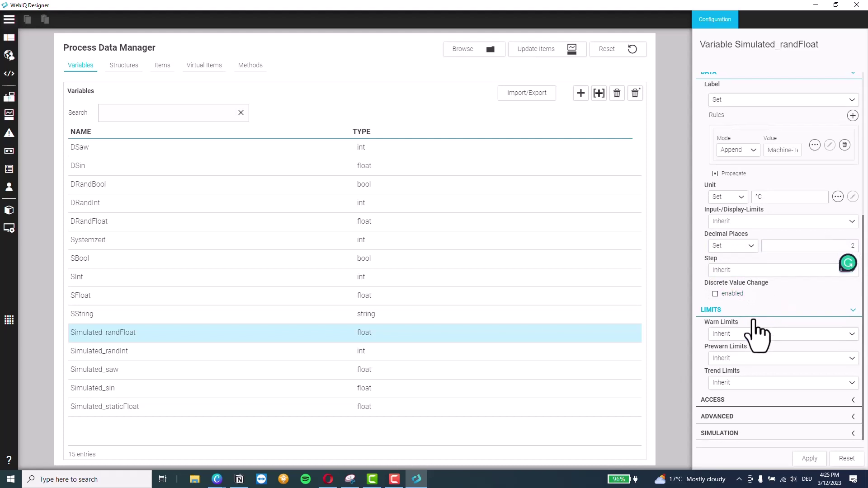
left_click(808, 458)
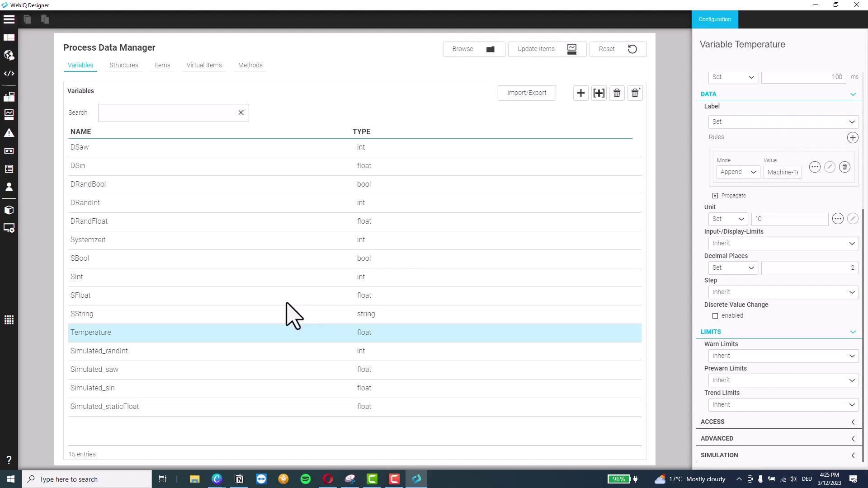
- Set the name (alias) of the Simulated_randInt variable to Level
left_click(120, 352)
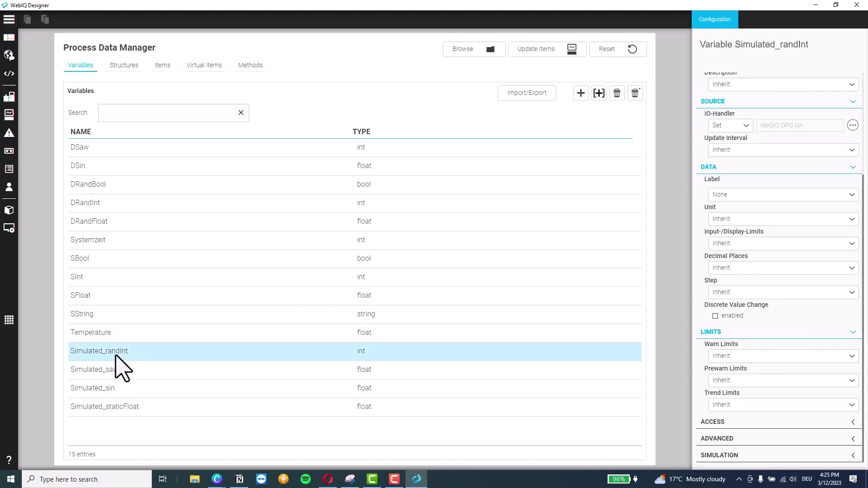
scroll(782, 161, "up", 3)
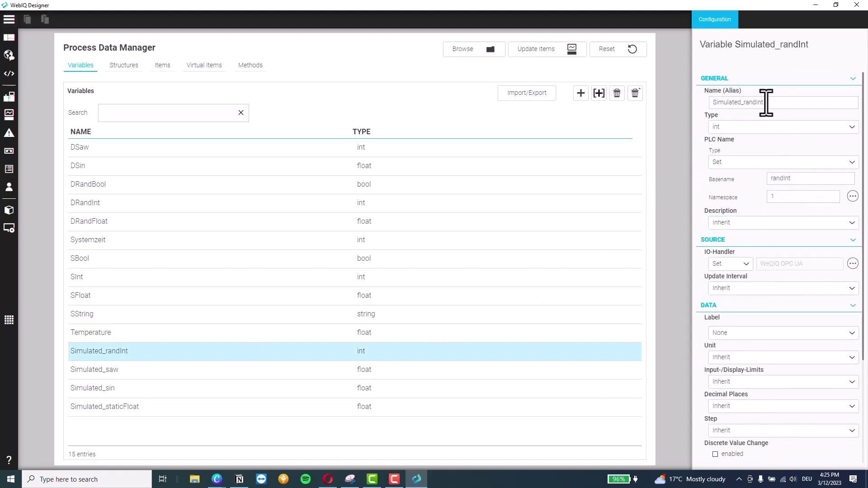
double_click(724, 103)
type("Level")
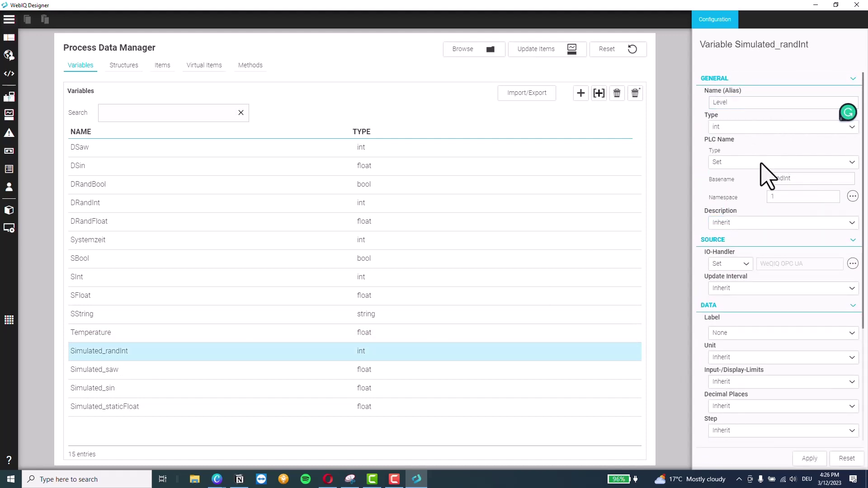
- Set the randInt variable's update interval to 100 ms and add an Append label rule with the value Machine-Level
left_click(769, 288)
left_click(768, 300)
left_click(781, 333)
left_click(807, 337)
left_click(737, 354)
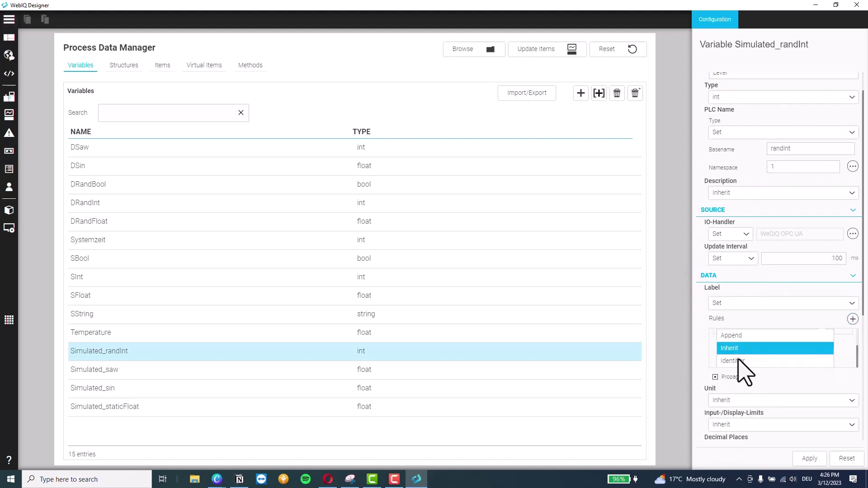
left_click(777, 353)
- Switch the randInt variable's unit to Set, enter cm and apply its configuration
scroll(769, 310, "down", 3)
left_click(769, 296)
left_click(769, 310)
left_click(793, 300)
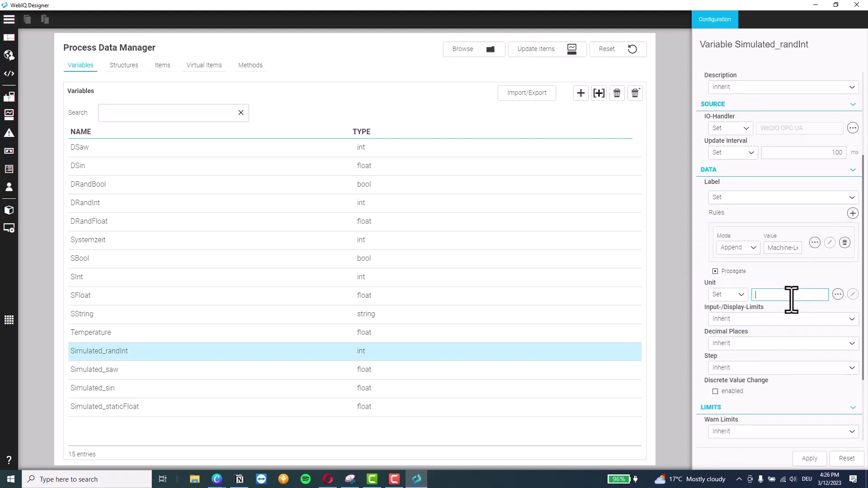
type("cm")
scroll(775, 348, "down", 3)
left_click(775, 333)
left_click(775, 348)
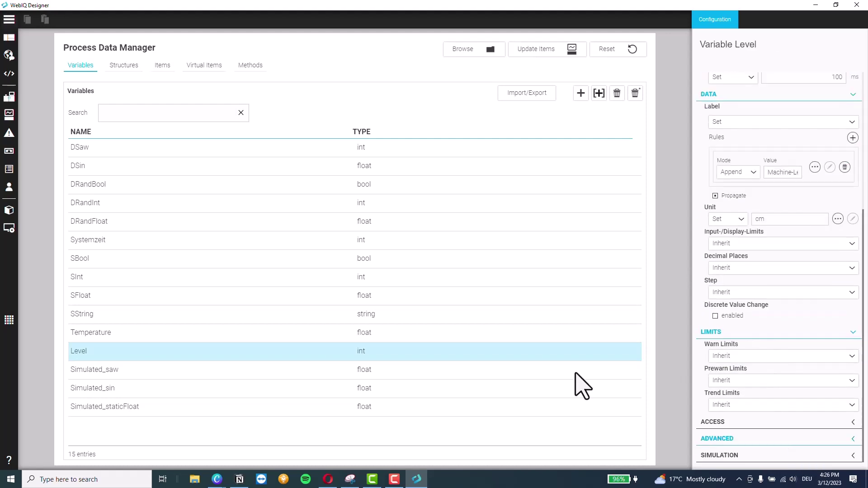
- Rename the Simulated_staticFloat variable to Set-point and switch its update interval to Set at 100 ms
left_click(123, 406)
double_click(796, 103)
scroll(795, 107, "down", 2)
left_click(746, 228)
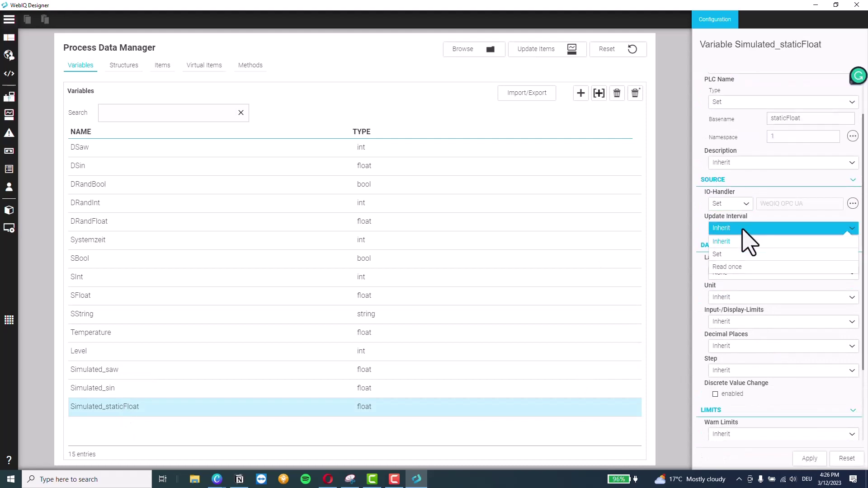
left_click(746, 240)
- Switch the staticFloat variable's label to Set and add an Append rule with the value Set-point
left_click(737, 273)
left_click(737, 284)
left_click(746, 307)
left_click(732, 305)
left_click(776, 322)
type("Set-point")
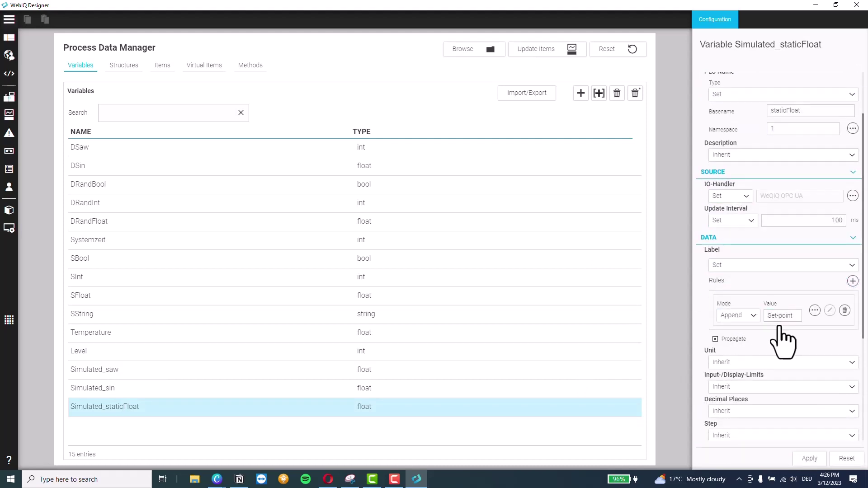
- Switch the unit of the staticFloat variable from inherited to Set and enter °C
scroll(783, 341, "down", 2)
left_click(774, 277)
left_click(774, 290)
left_click(788, 264)
type("°C")
- Set the staticFloat variable's decimal places to 2, look over its advanced settings and apply the configuration
scroll(787, 271, "down", 2)
left_click(769, 243)
left_click(764, 253)
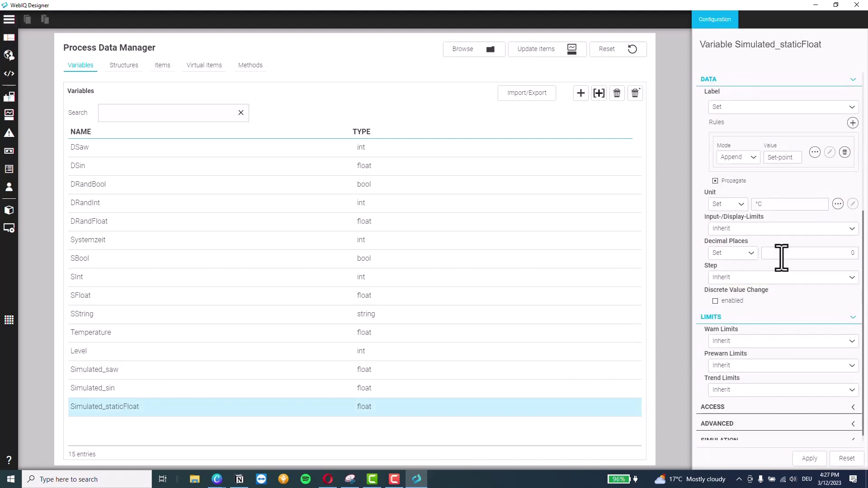
scroll(771, 325, "down", 1)
left_click(716, 416)
scroll(752, 434, "down", 3)
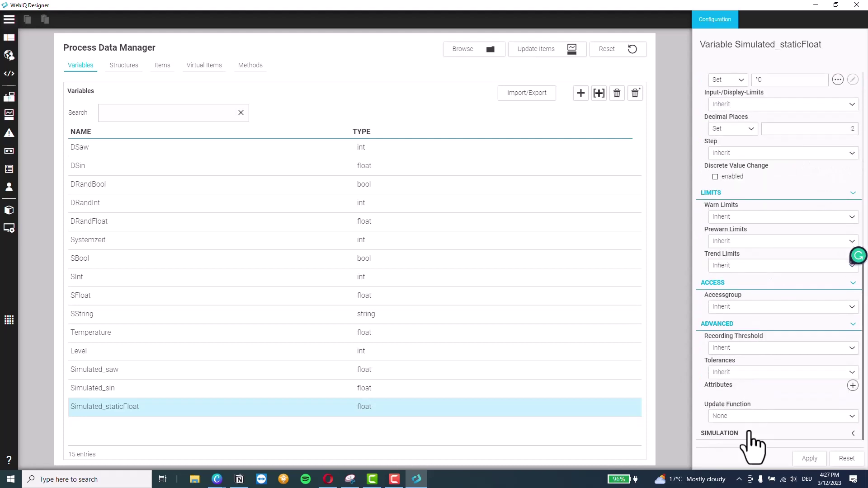
left_click(809, 459)
- Check the variables from Temperature to Set-point and update the items, saving and applying the structure and variable configuration
scroll(793, 346, "up", 2)
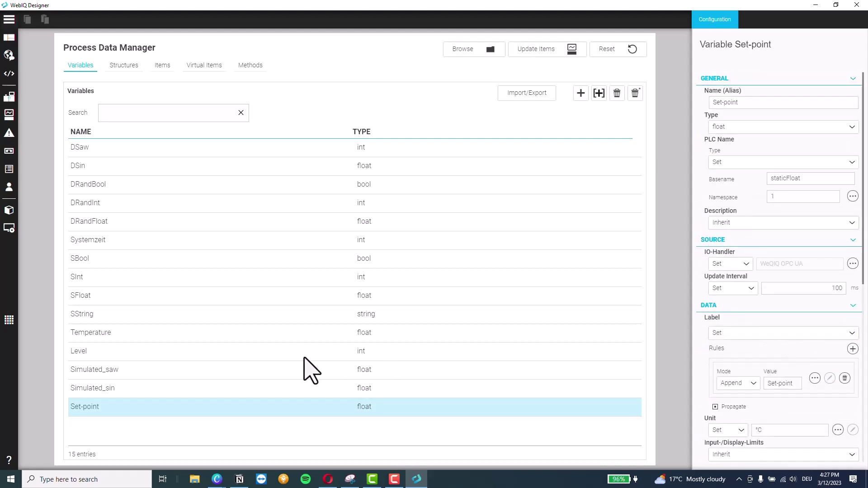
left_click(93, 337)
left_click(93, 354)
left_click(100, 371)
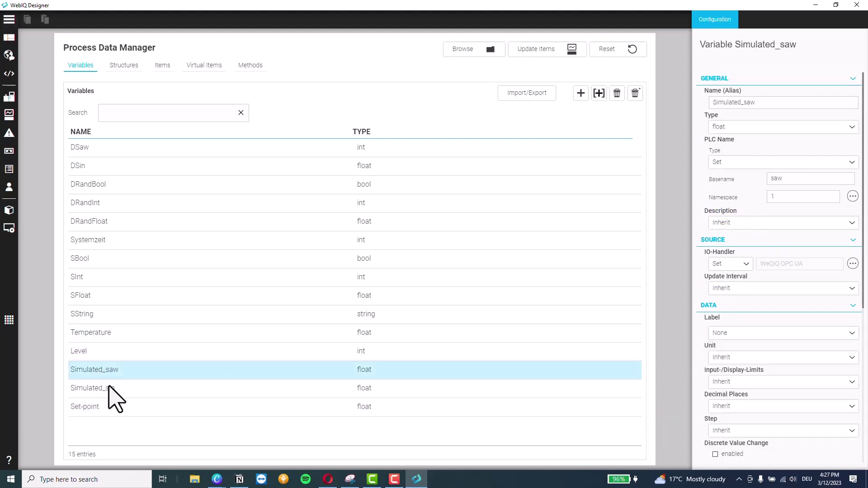
left_click(109, 388)
left_click(107, 409)
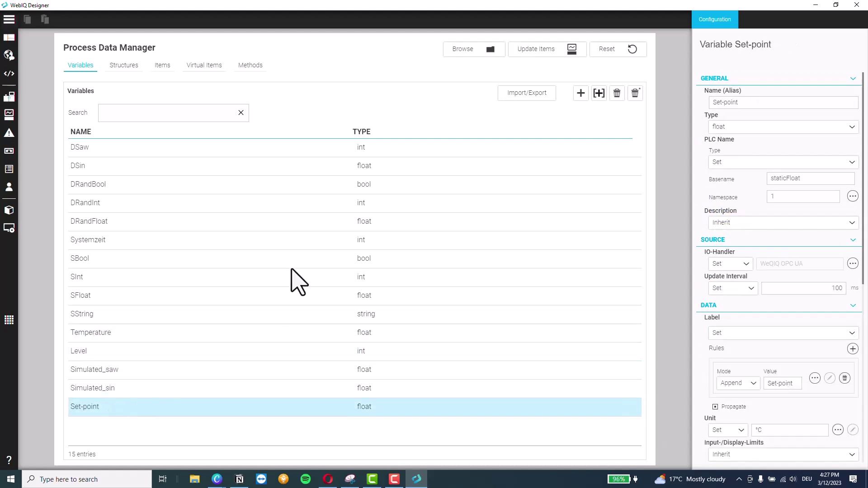
left_click(541, 58)
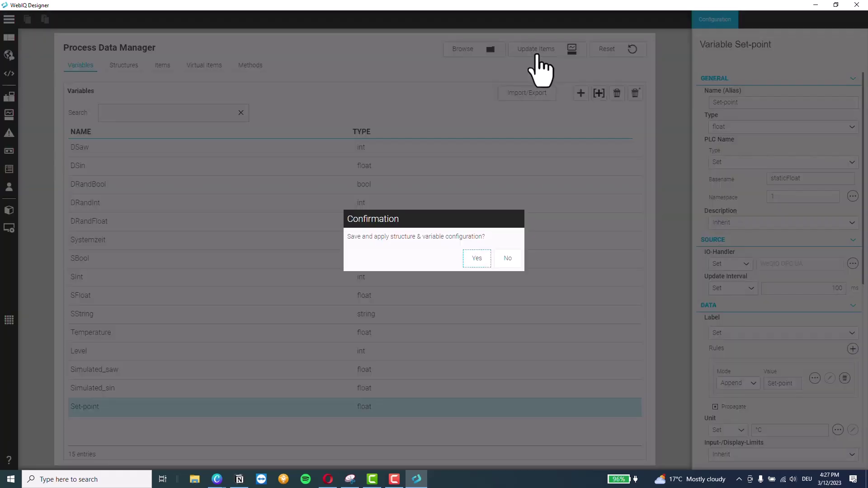
left_click(472, 266)
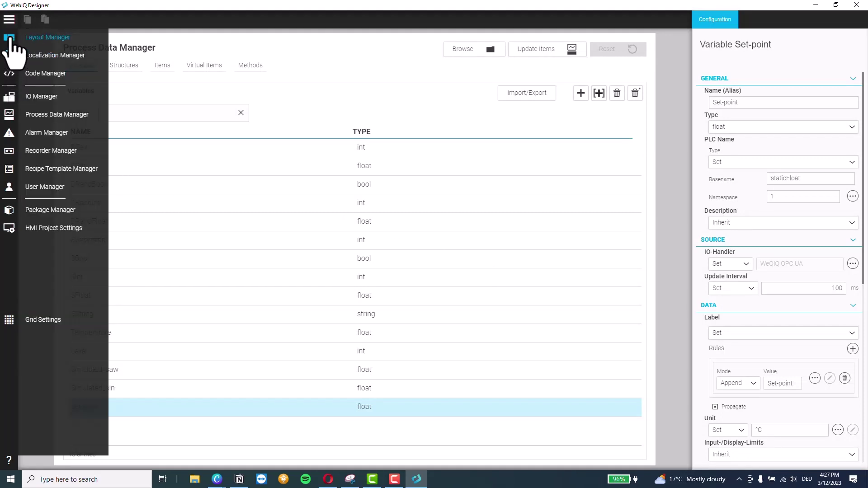
- Go to the Layout Manager and place a Trend widget in the upper container of the Home view
left_click(28, 37)
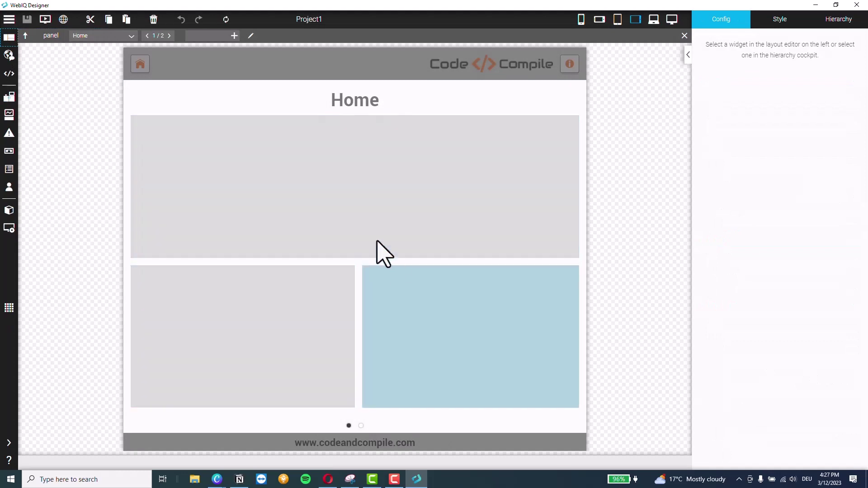
mouse_move(36, 446)
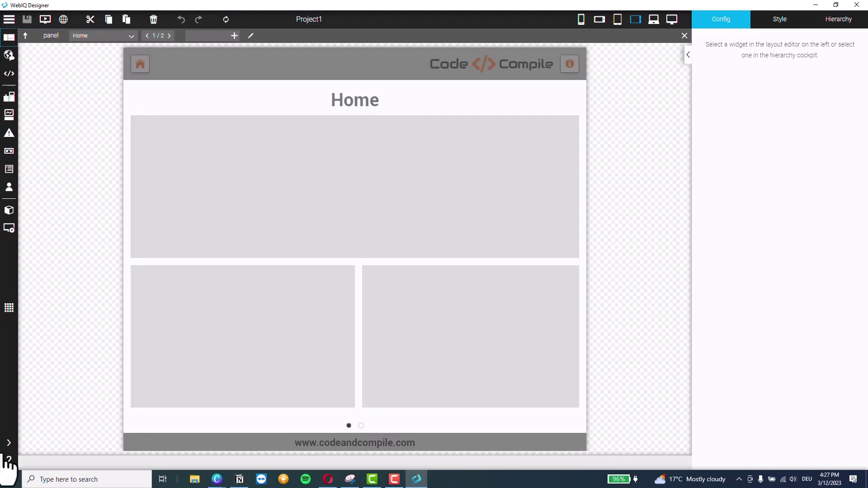
left_click(47, 444)
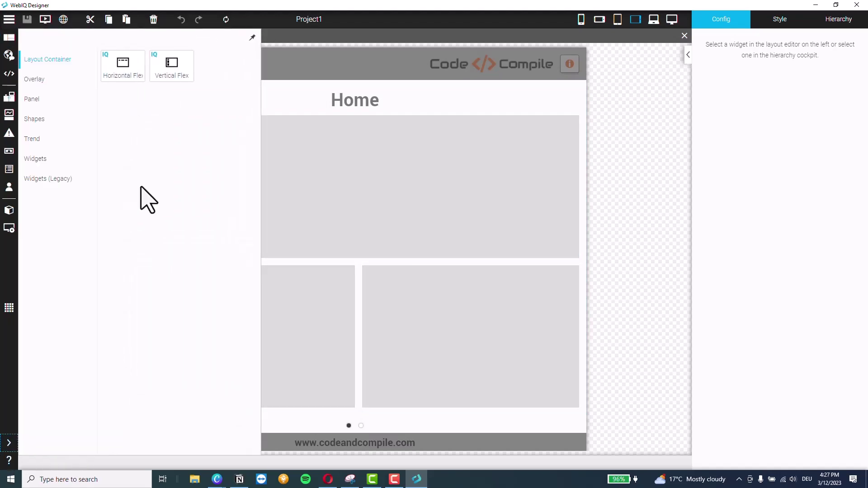
left_click(36, 136)
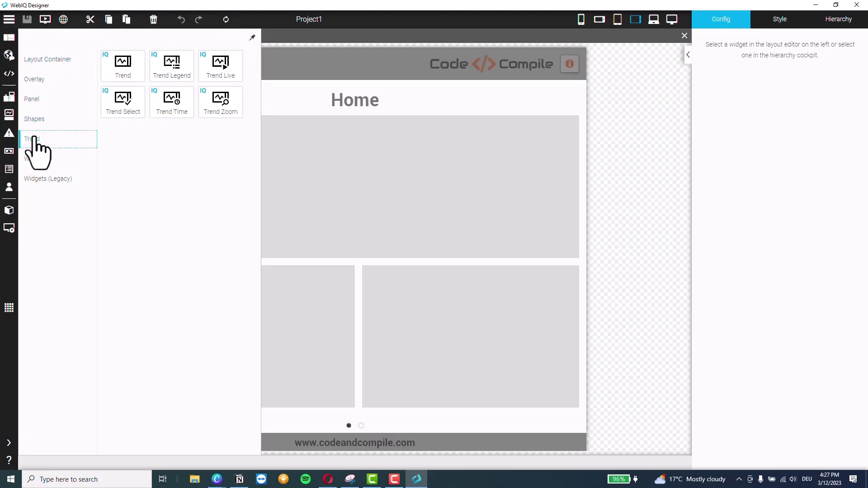
left_click_drag(127, 68, 351, 189)
left_click(351, 189)
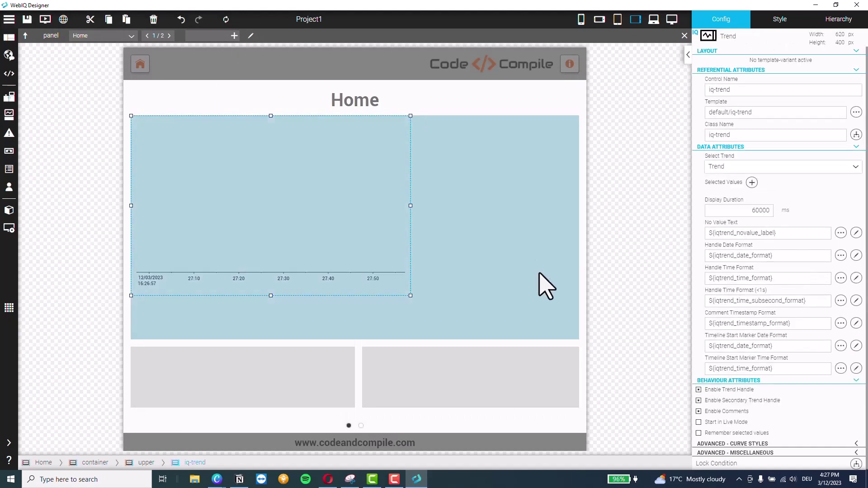
- Set the padding of the Home view's upper container to 16 px in all directions
left_click(567, 304)
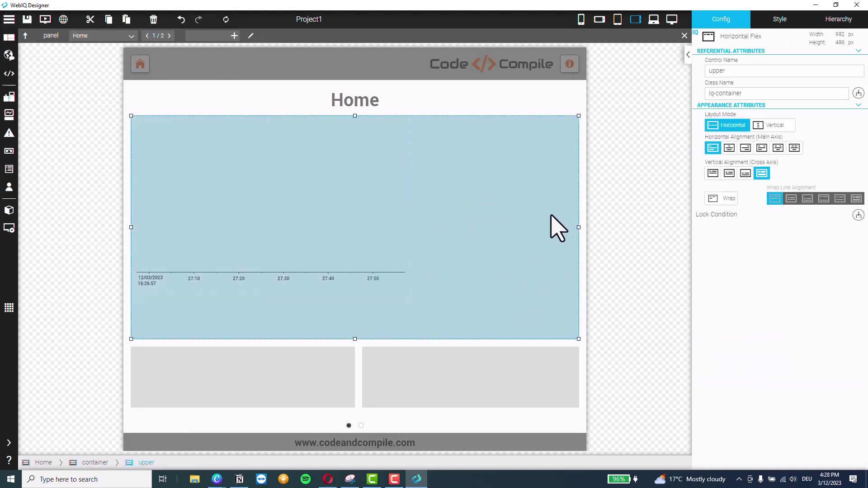
left_click(778, 20)
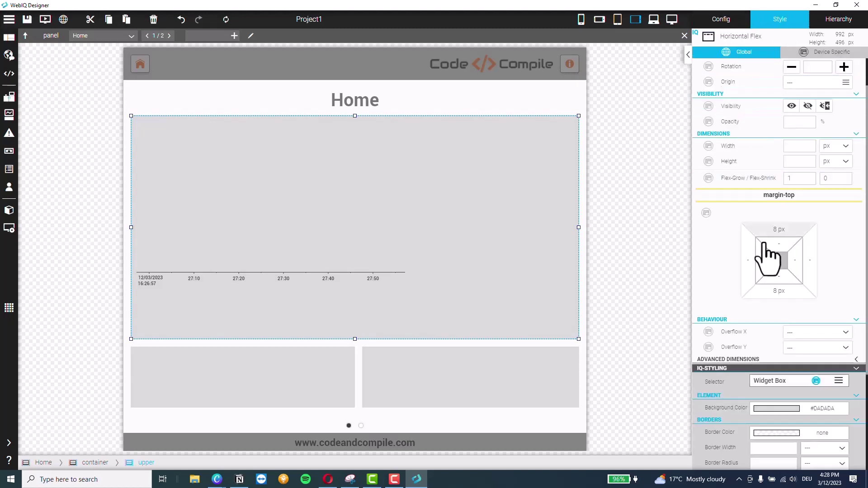
left_click(768, 276)
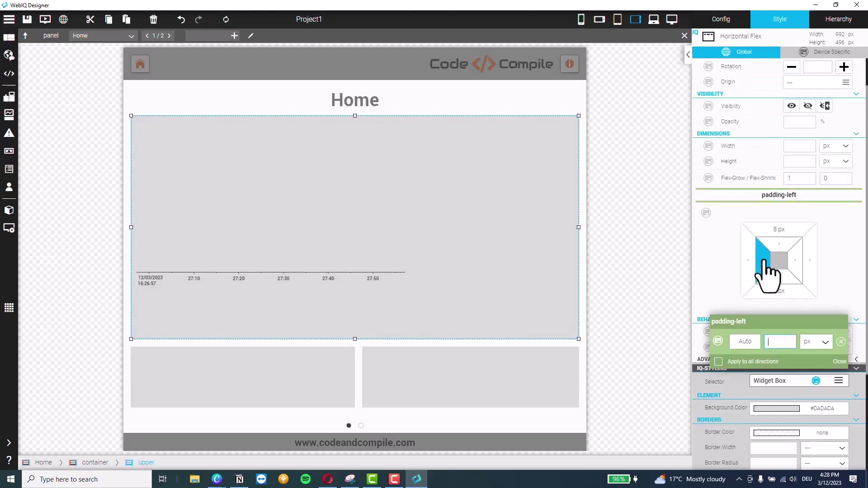
left_click(745, 362)
left_click(371, 264)
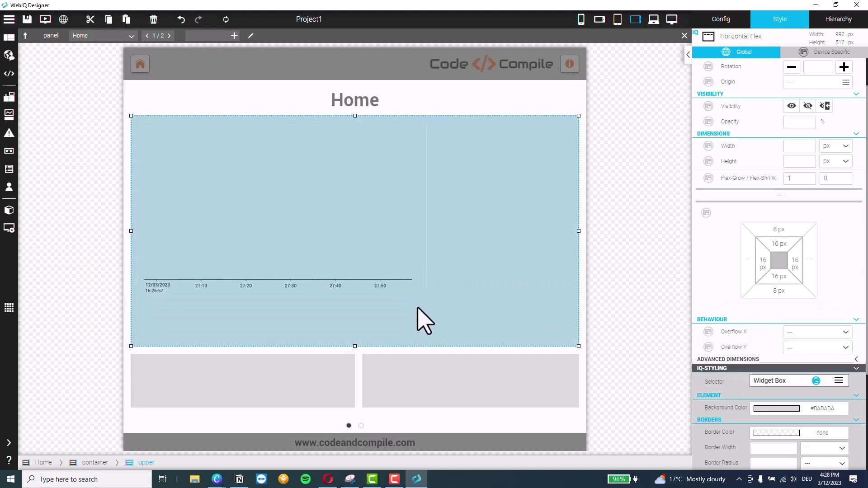
- Select the Trend widget in the Home view's upper container and shrink it to about 507 × 311 px
left_click(401, 285)
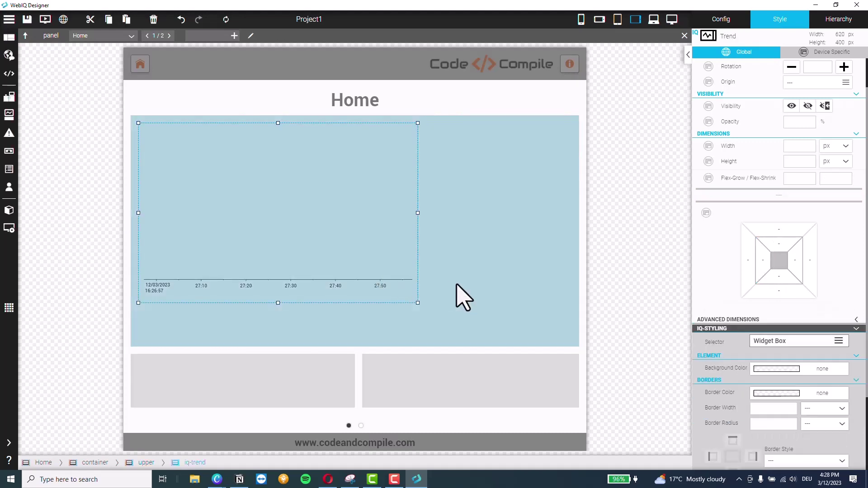
left_click(488, 284)
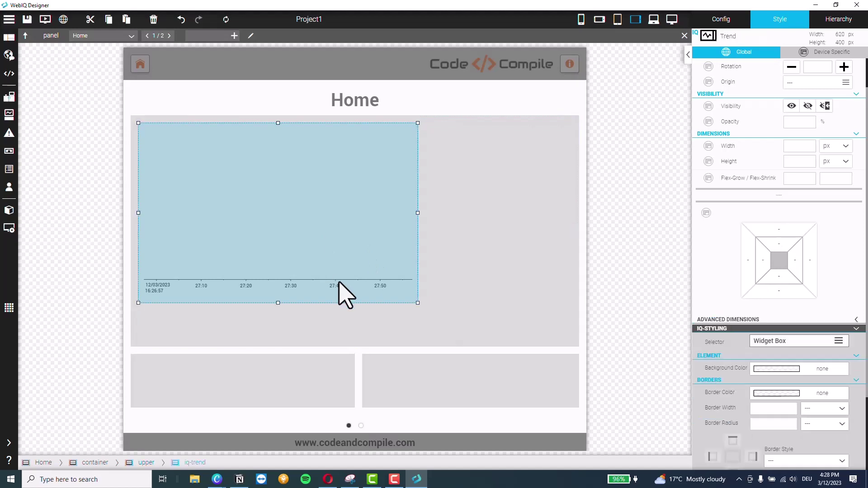
left_click(401, 298)
left_click_drag(393, 285, 366, 262)
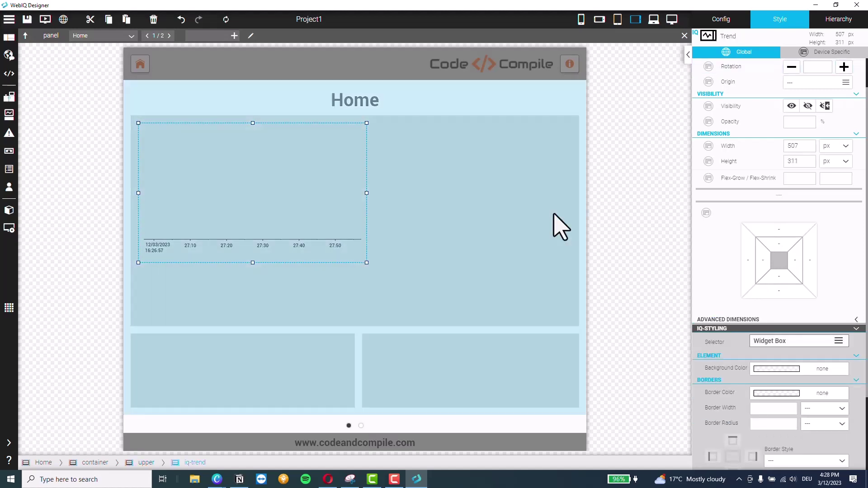
- Centre the upper container's content horizontally and enlarge the Trend widget to about 588 × 350 px
left_click(533, 242)
left_click(726, 24)
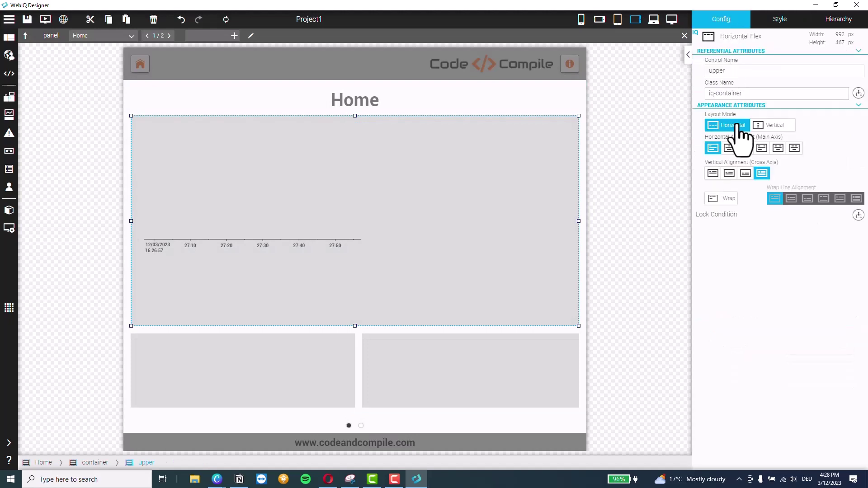
left_click(729, 148)
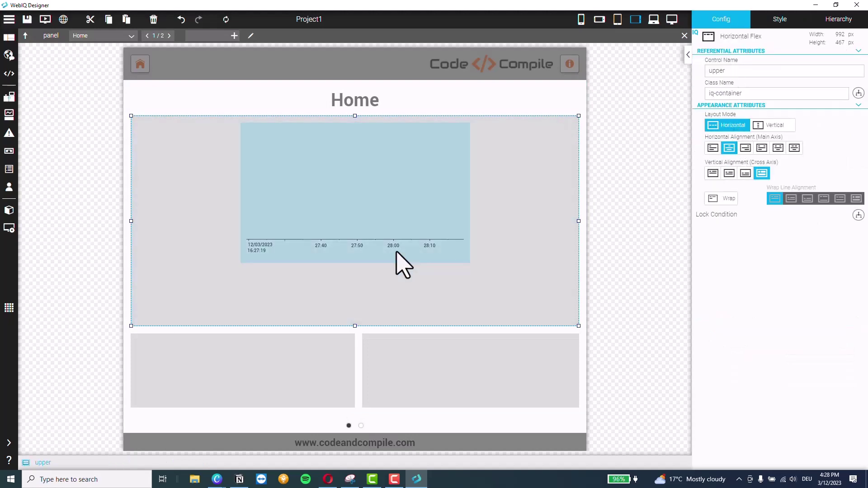
left_click(466, 260)
left_click_drag(470, 263, 478, 271)
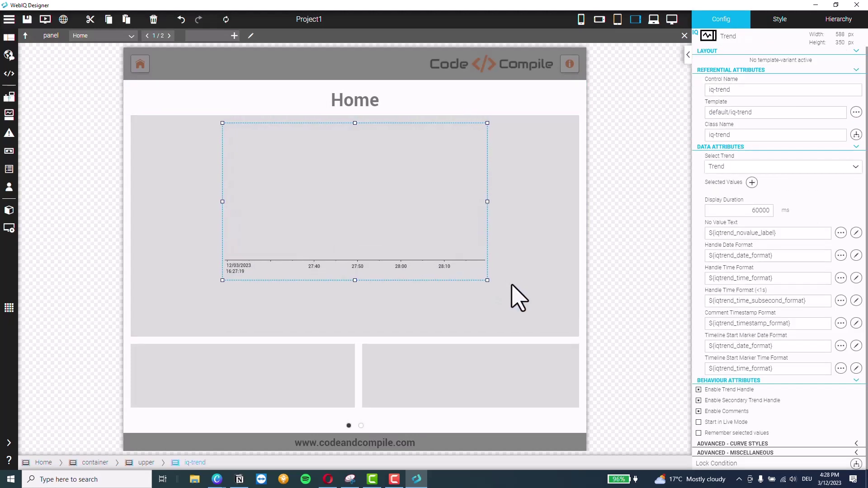
- Place a Radial Gauge widget in the lower-left container of the Home view
left_click(202, 382)
left_click(226, 366)
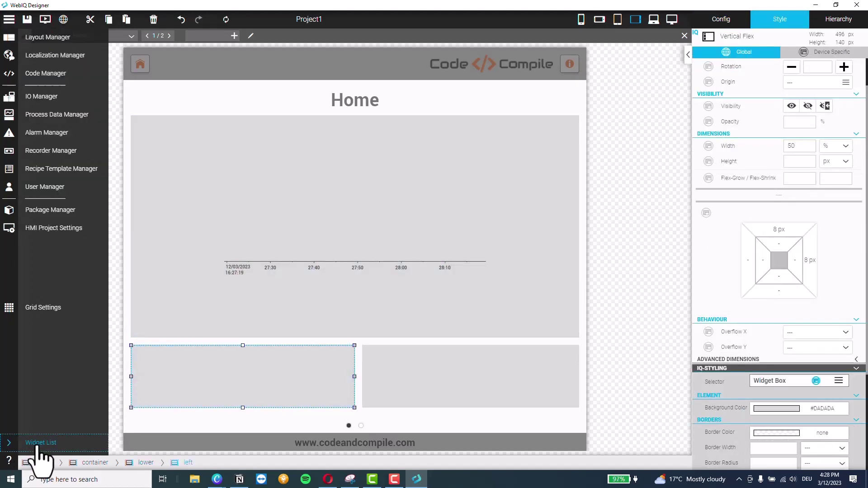
left_click(38, 444)
left_click(39, 160)
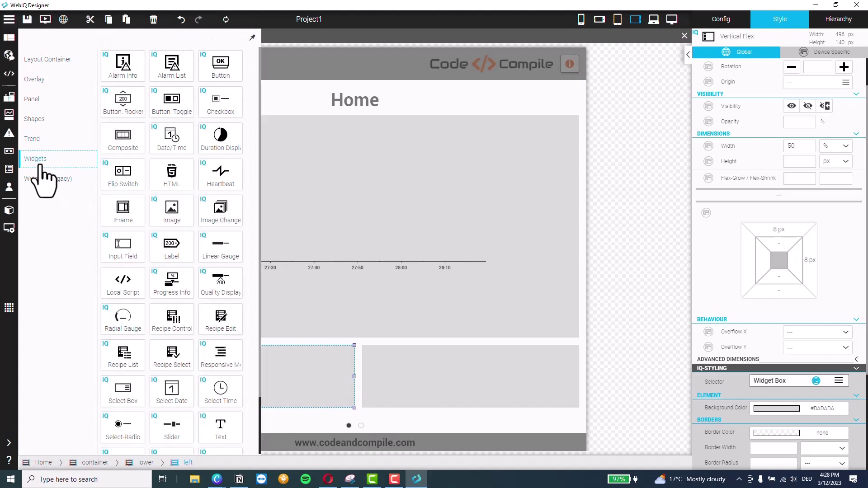
scroll(199, 317, "down", 1)
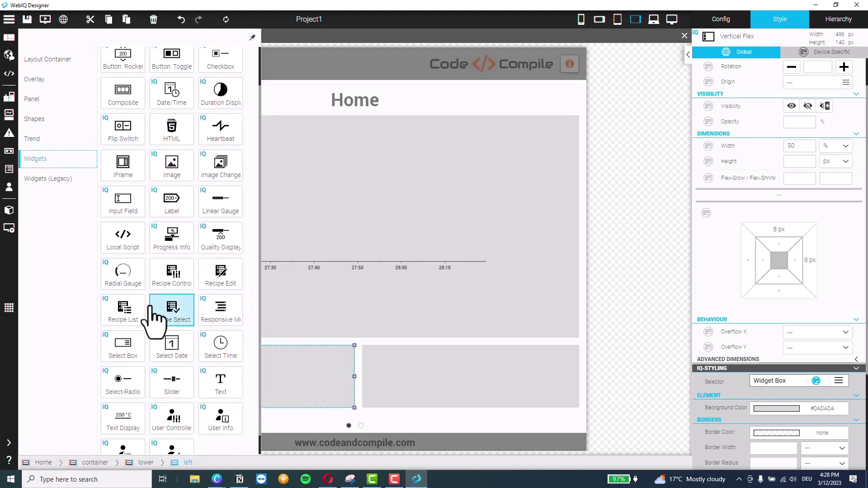
left_click_drag(121, 278, 265, 384)
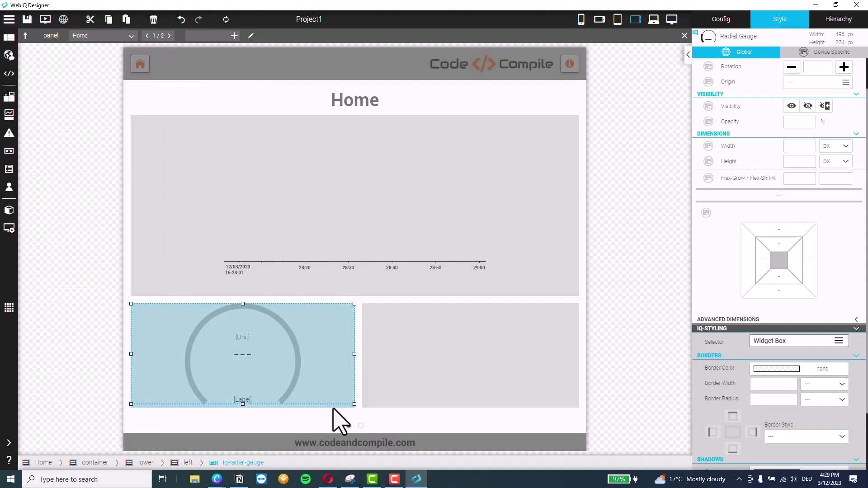
- Set the padding of the lower-left container around the gauge to 16 px in all directions
left_click(333, 407)
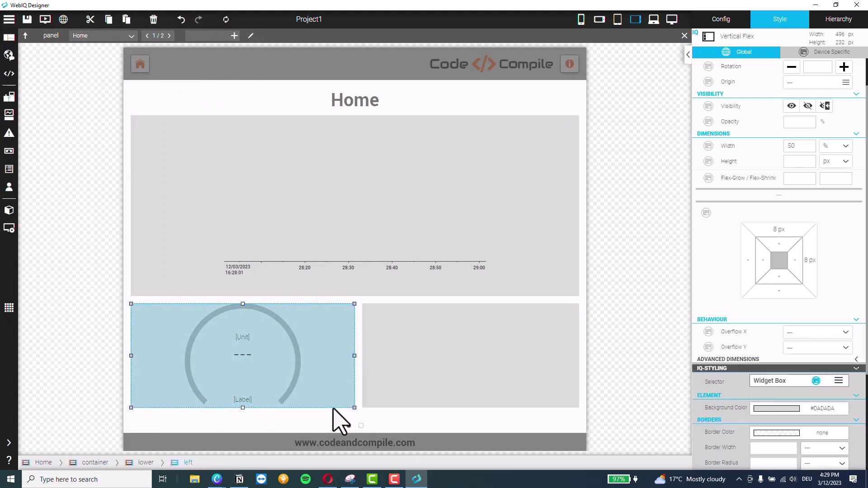
left_click(762, 256)
type("16")
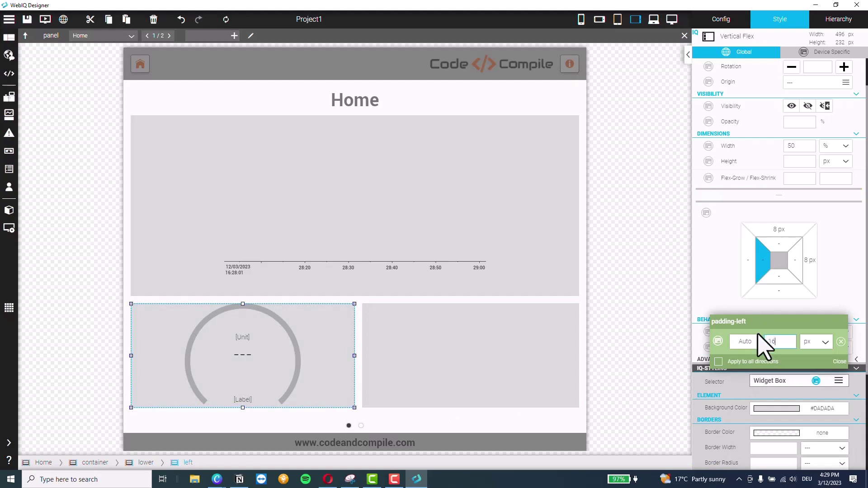
left_click(753, 361)
- Set the padding of the empty lower-right container to 16 px in all directions
left_click(561, 387)
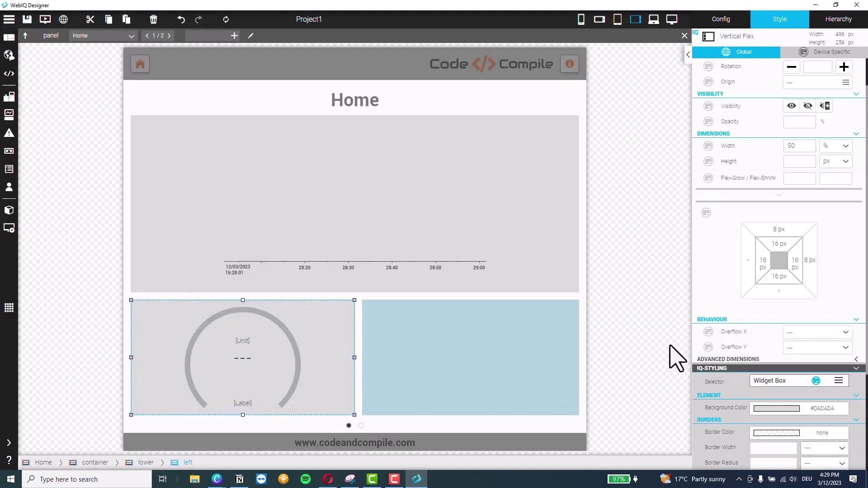
left_click(765, 271)
type("16")
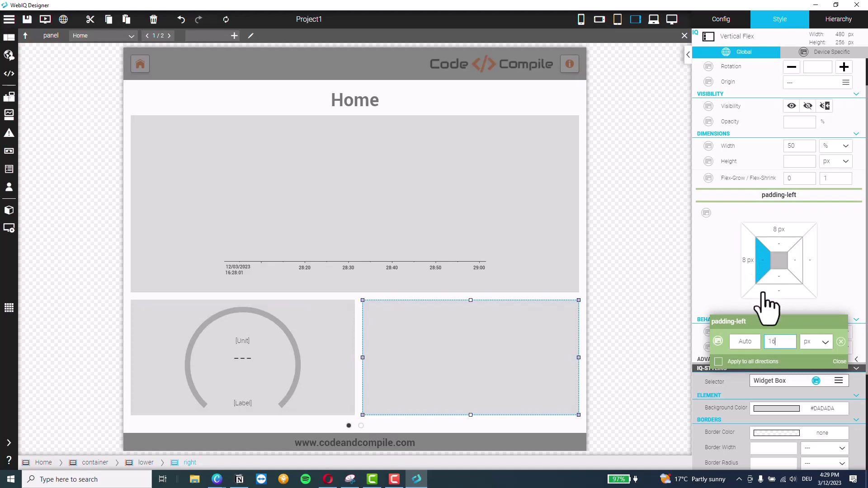
left_click(746, 362)
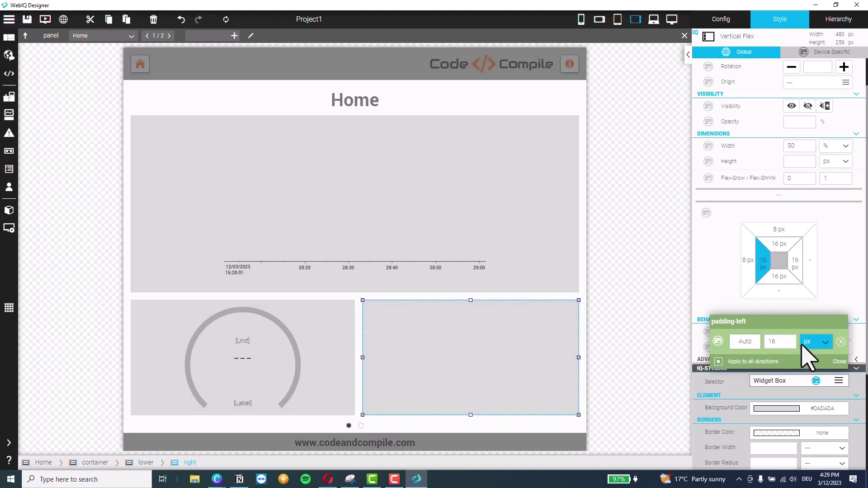
left_click(497, 351)
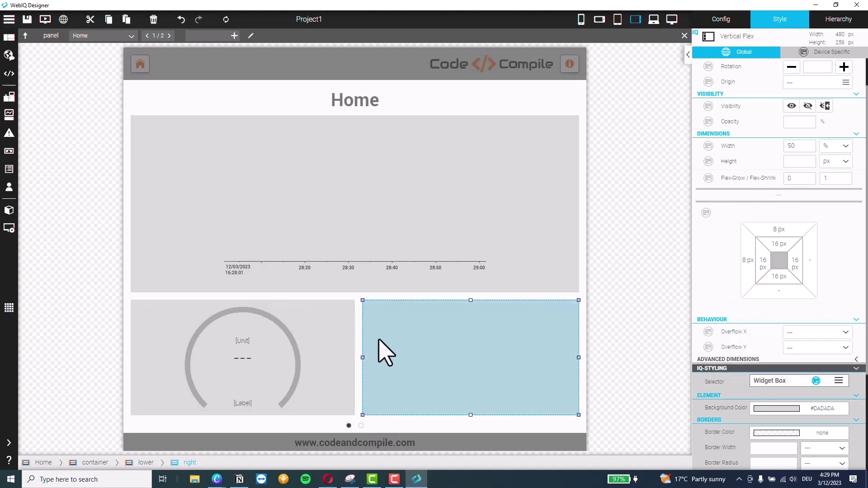
- Place a Text Display widget and, below it, a Button: Rocker widget in the lower-right container
left_click(9, 443)
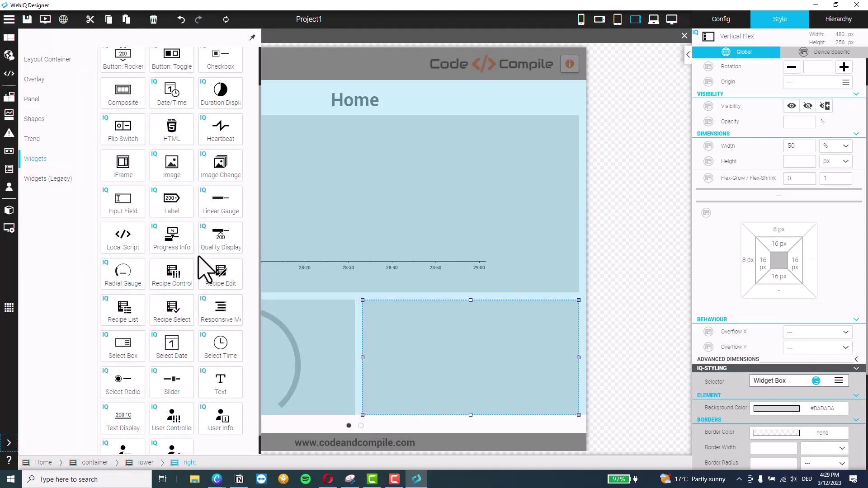
scroll(212, 271, "down", 1)
left_click_drag(127, 398, 473, 351)
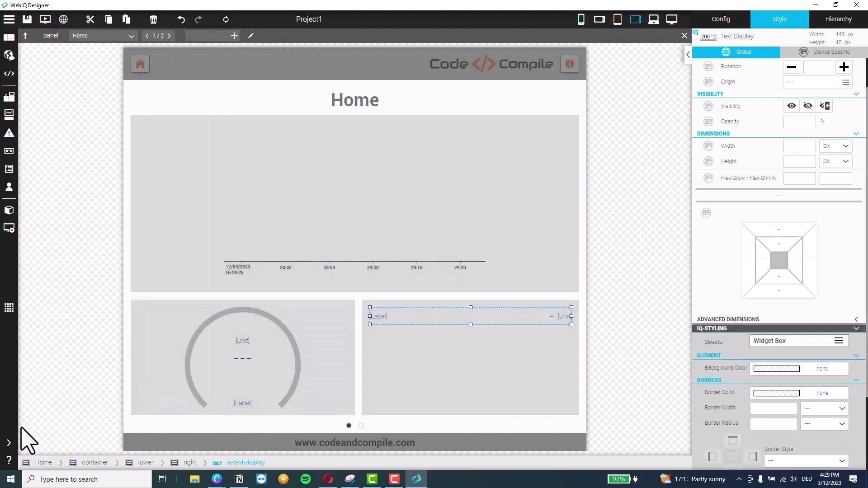
left_click(9, 443)
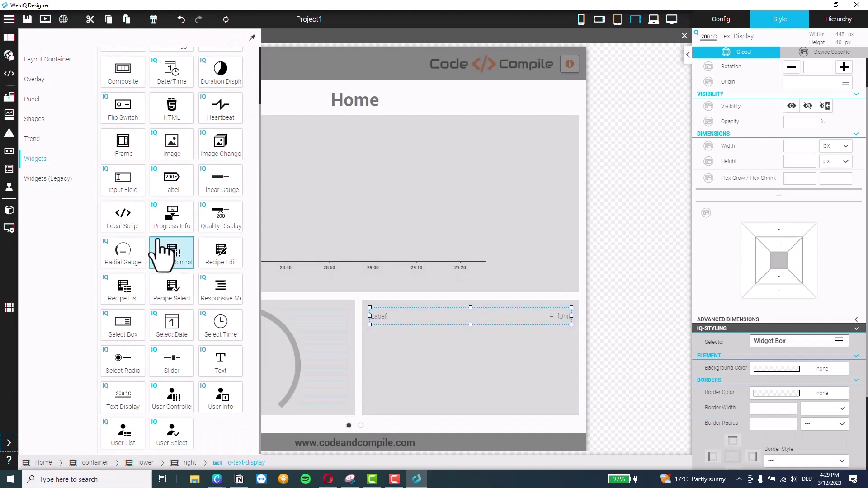
scroll(171, 239, "up", 3)
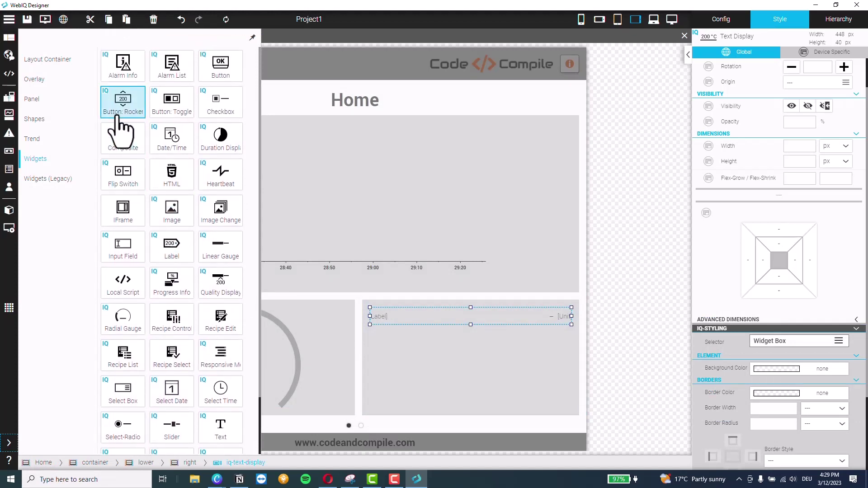
left_click_drag(120, 108, 478, 375)
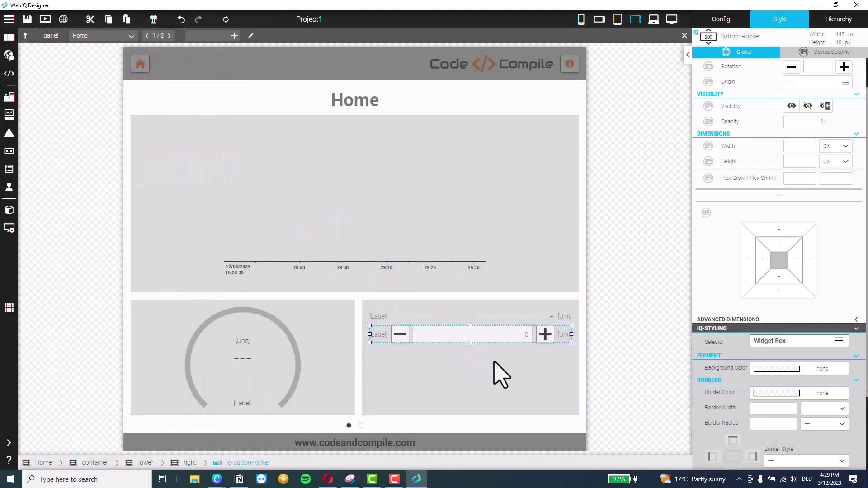
- Assign the Temperature process item to the Radial Gauge and look over its configuration attributes
left_click(258, 360)
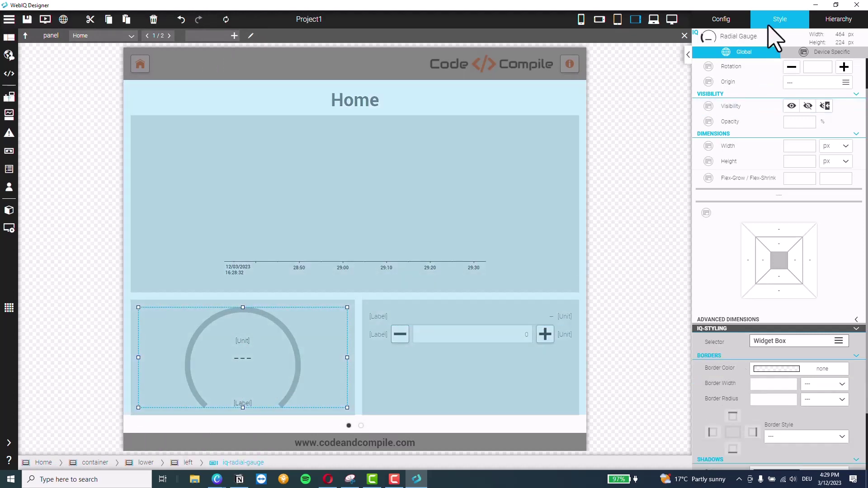
left_click(721, 19)
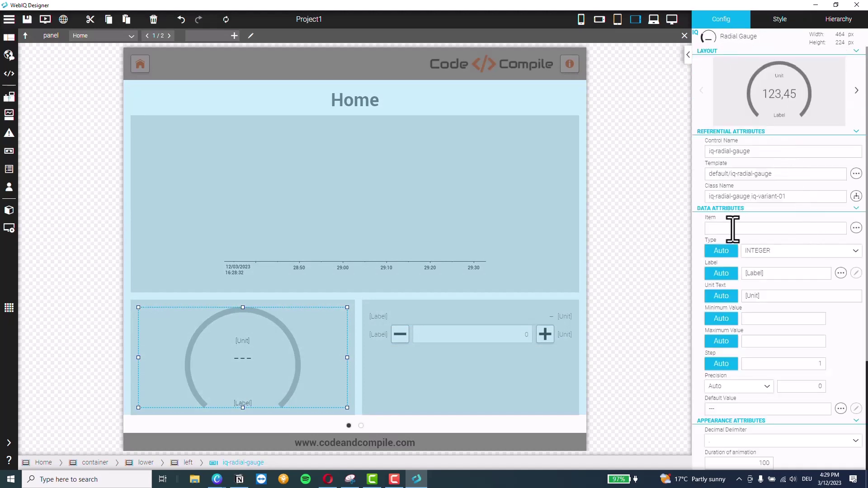
left_click(856, 229)
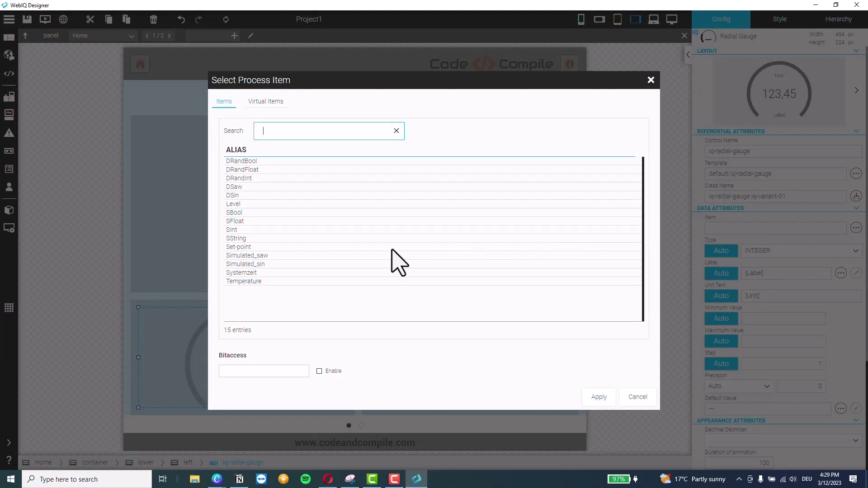
left_click(260, 281)
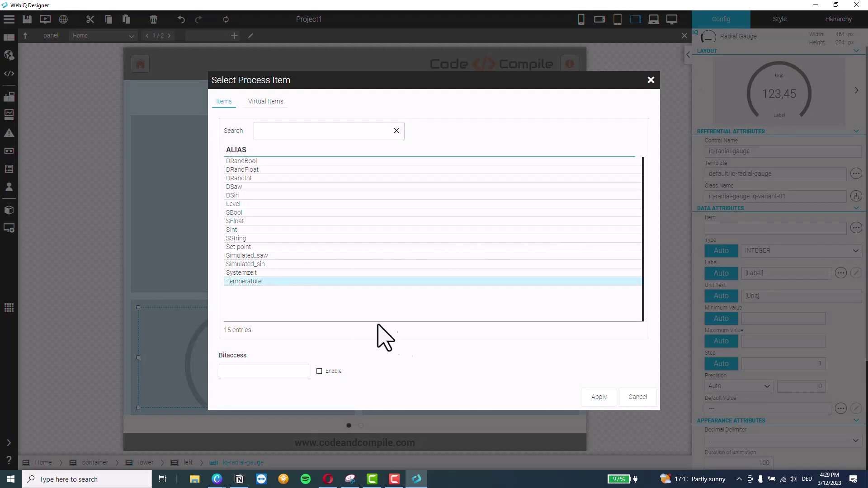
left_click(599, 397)
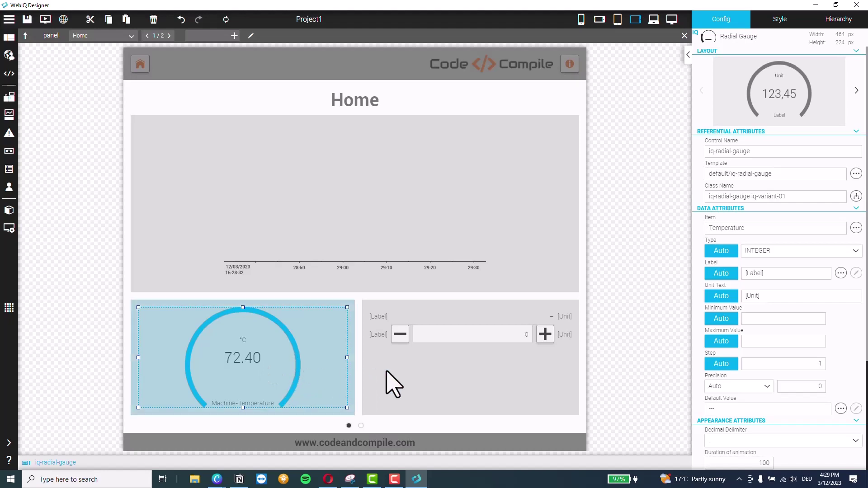
scroll(841, 353, "down", 3)
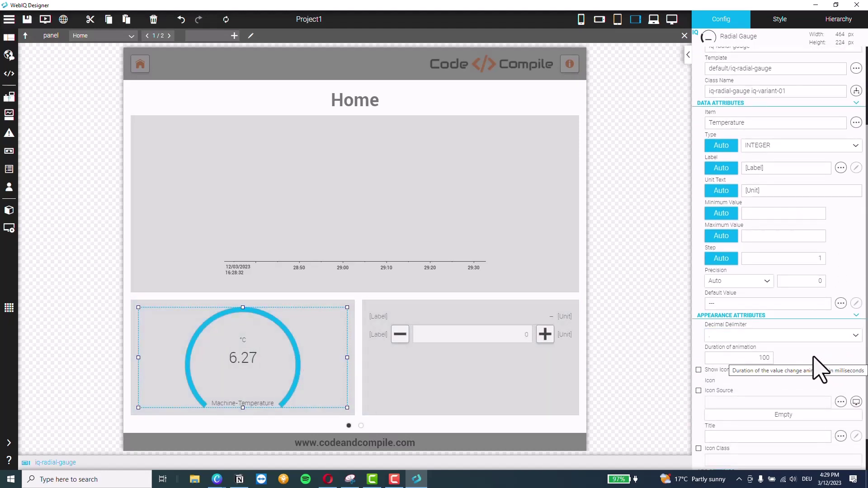
scroll(820, 368, "up", 3)
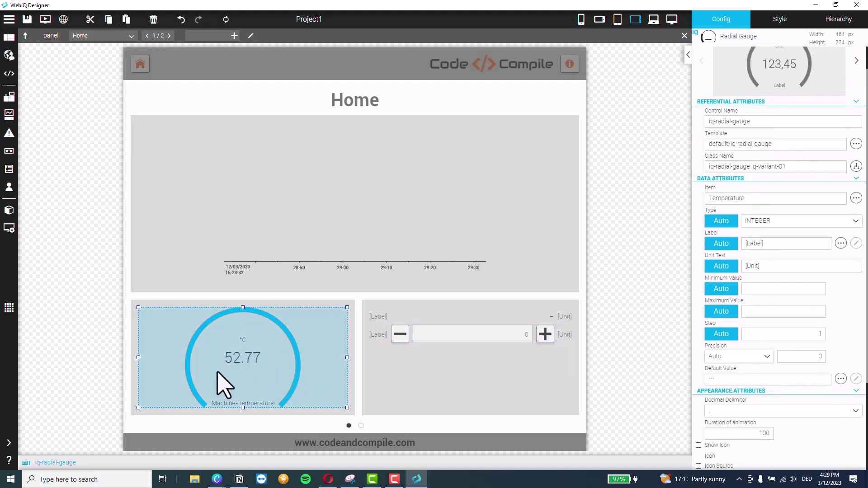
- In the Process Data Manager, give the Temperature variable its own minimum and maximum input/display limits and apply the configuration
mouse_move(9, 464)
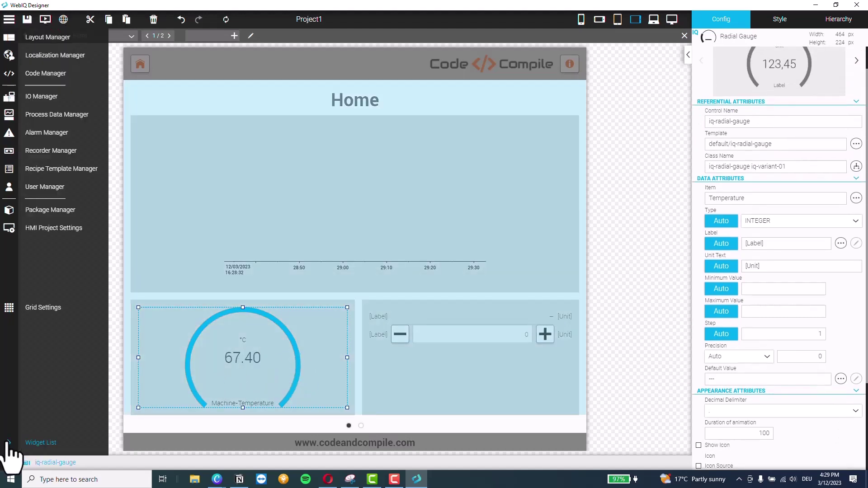
left_click(43, 117)
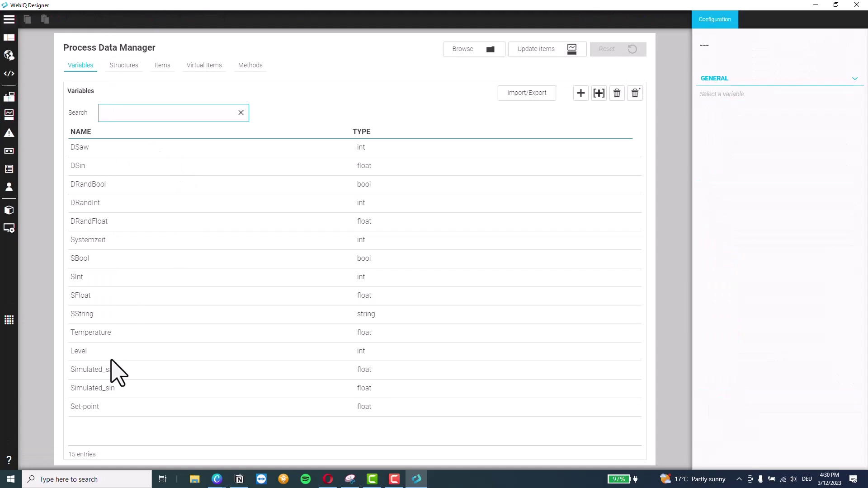
left_click(88, 333)
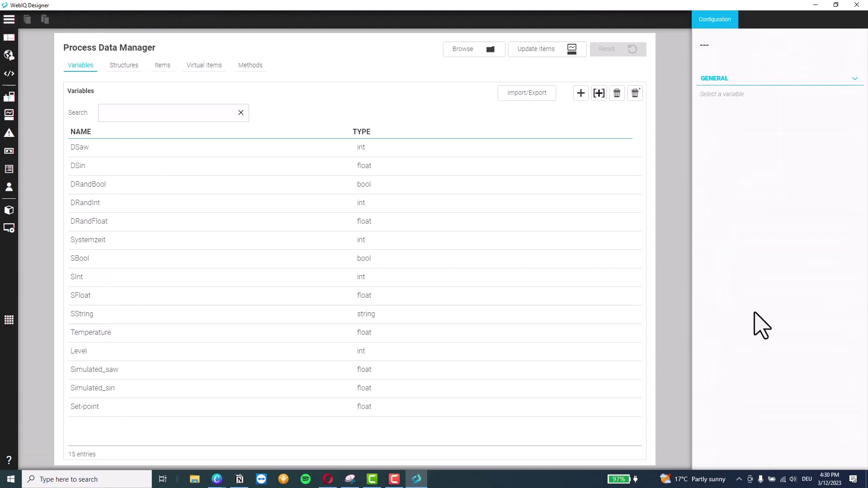
left_click(96, 334)
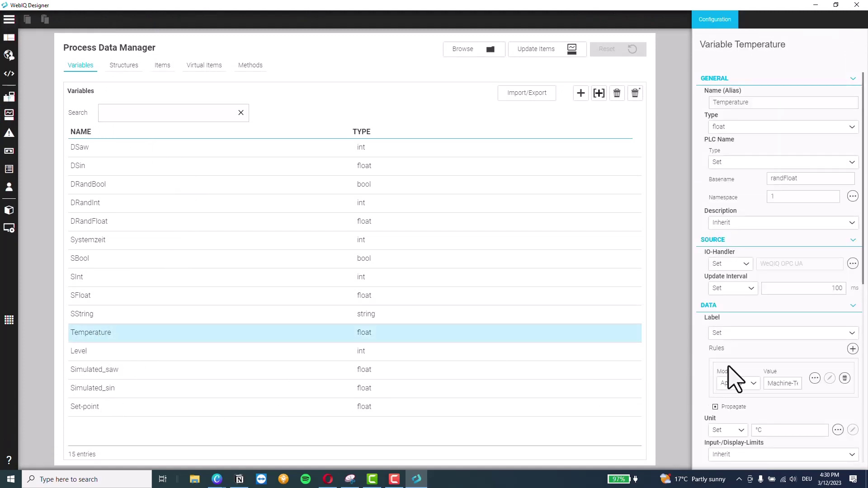
scroll(734, 380, "down", 5)
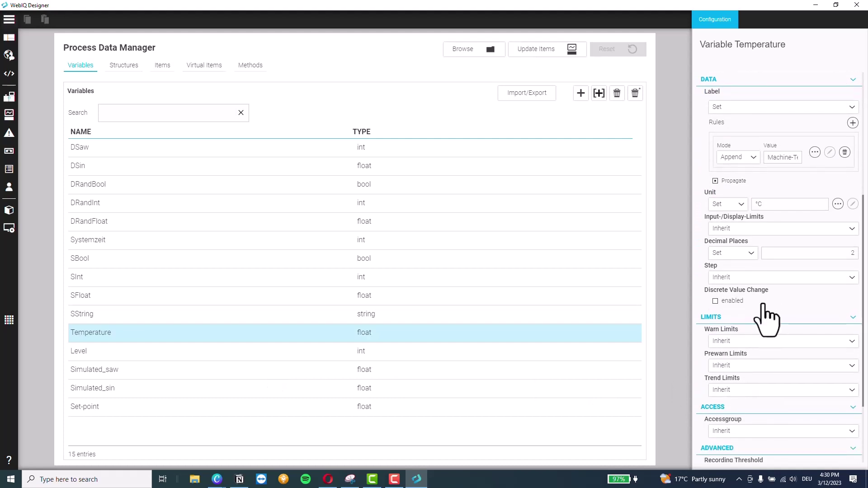
left_click(785, 226)
left_click(748, 253)
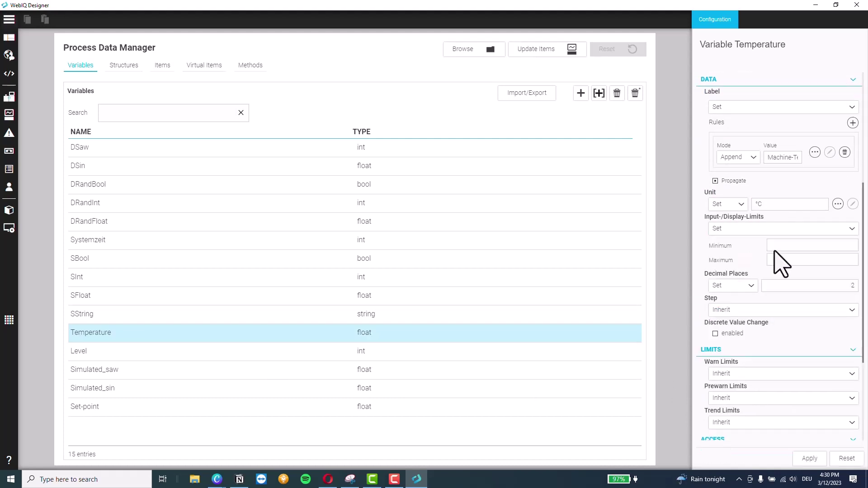
left_click(789, 246)
left_click(791, 262)
left_click(809, 458)
- Give the Level variable its own input/display limits of 0 to 300 and apply the configuration
left_click(140, 352)
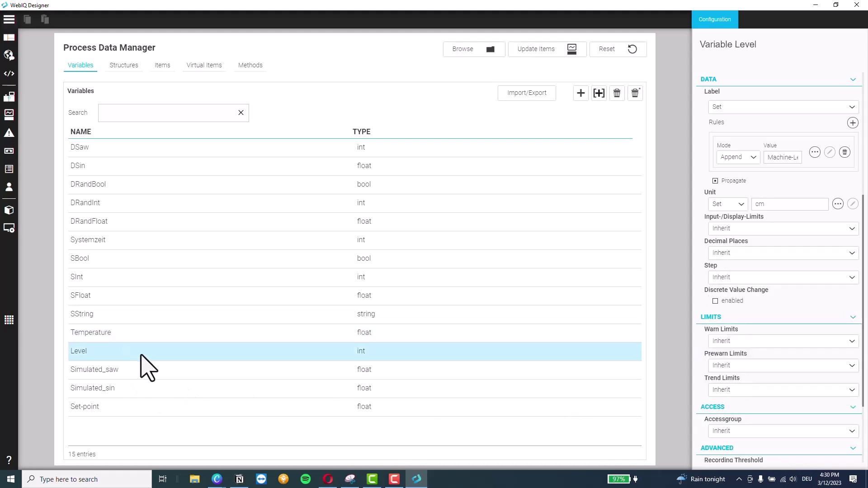
left_click(783, 228)
left_click(723, 252)
left_click(785, 263)
type("100")
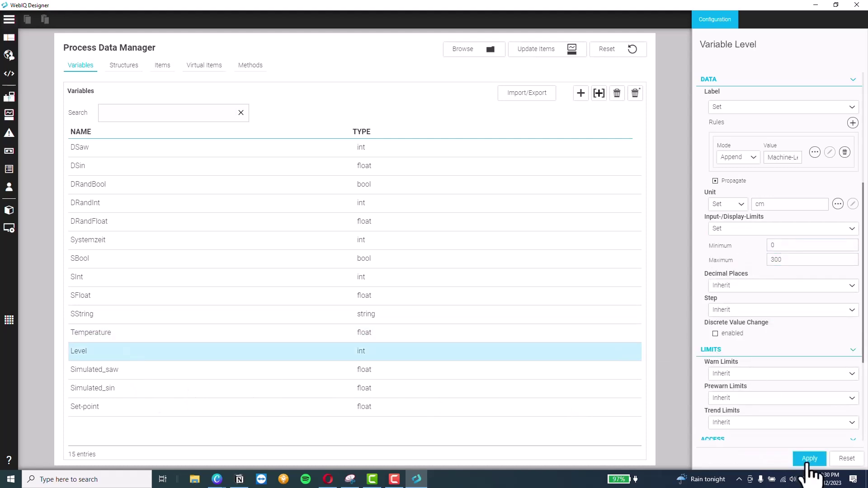
left_click(810, 457)
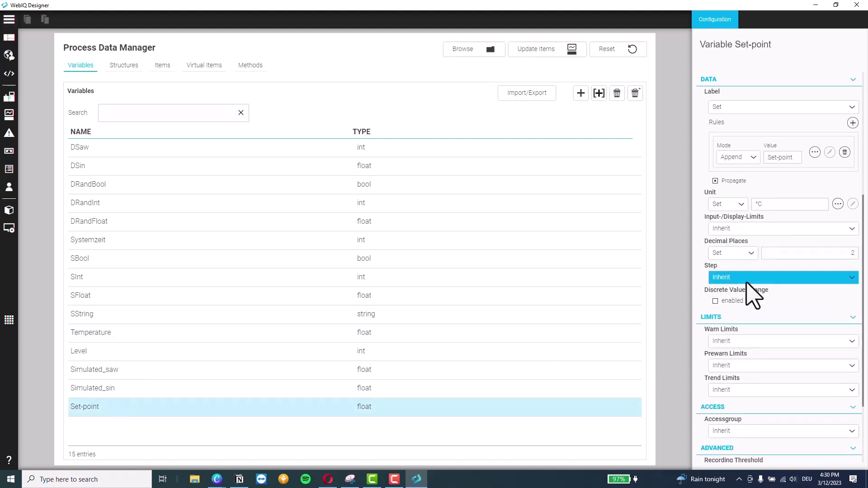
- Give the Set-point variable its own input/display limits of 0 to 100
left_click(783, 228)
left_click(723, 252)
left_click(786, 260)
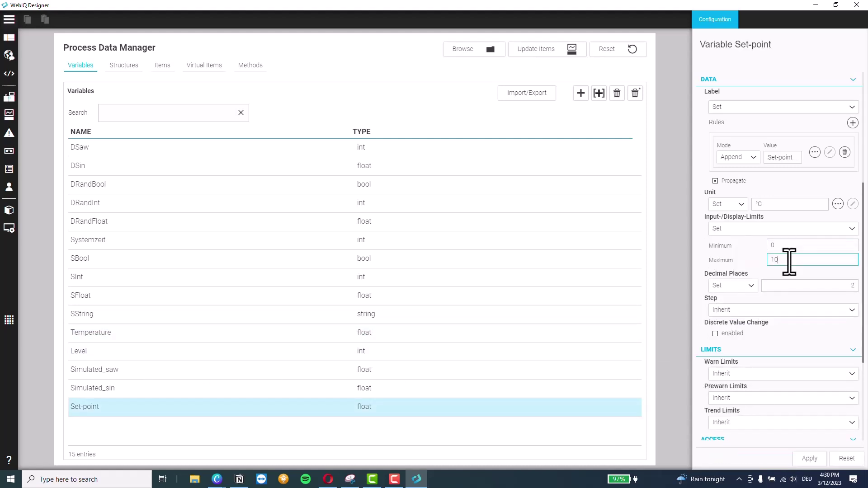
type("100")
left_click(389, 376)
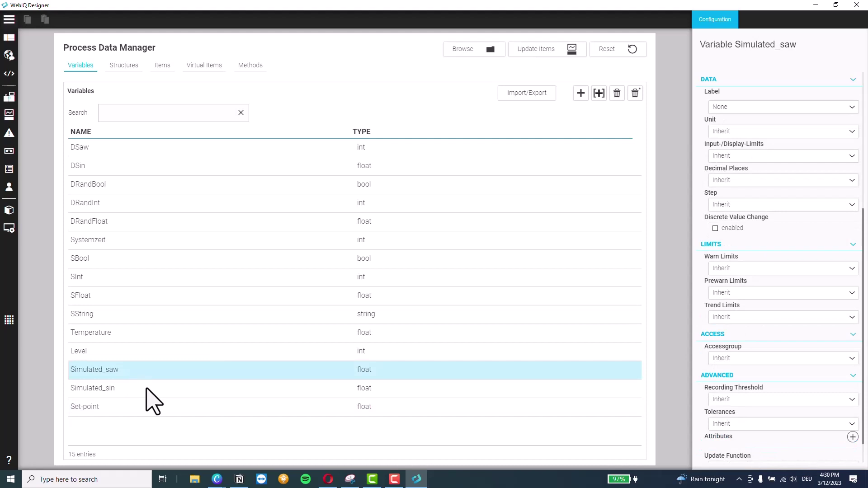
- Update the process items from the changed variables and return to the Home layout to inspect the Radial Gauge
left_click(9, 19)
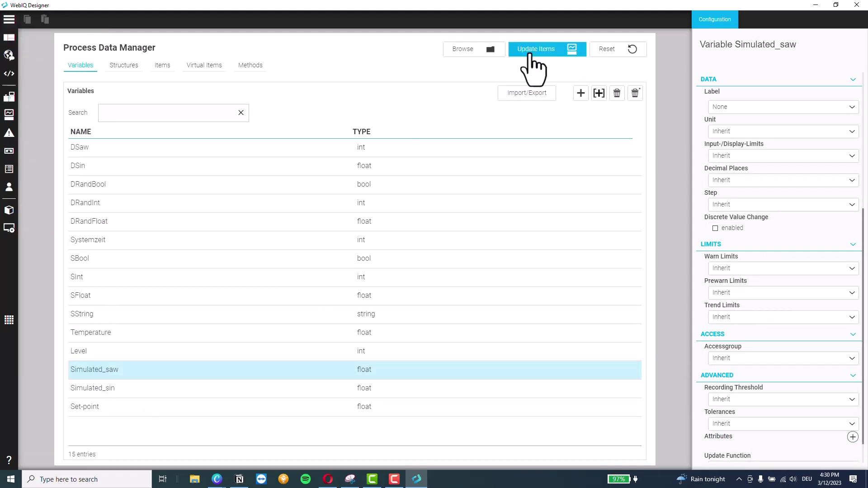
left_click(531, 50)
left_click(479, 257)
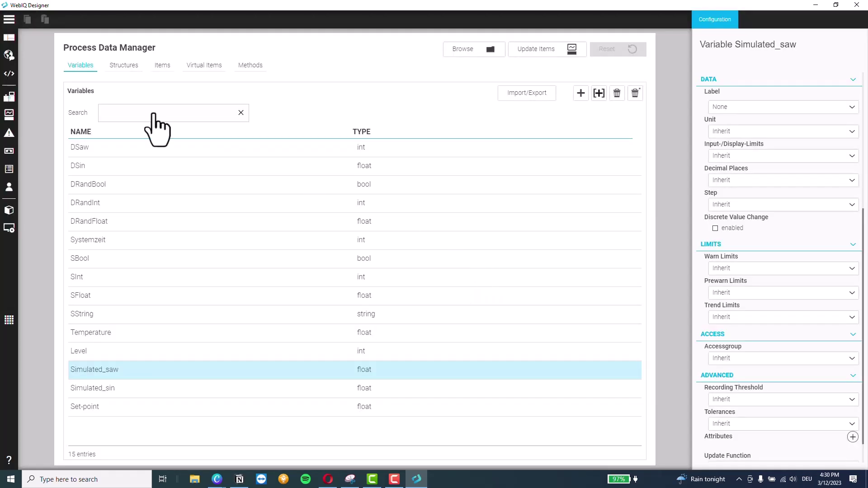
left_click(16, 40)
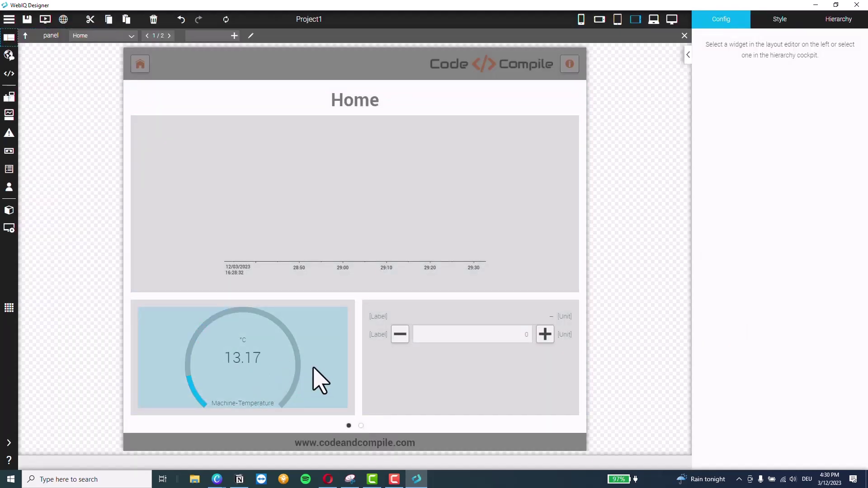
left_click(266, 361)
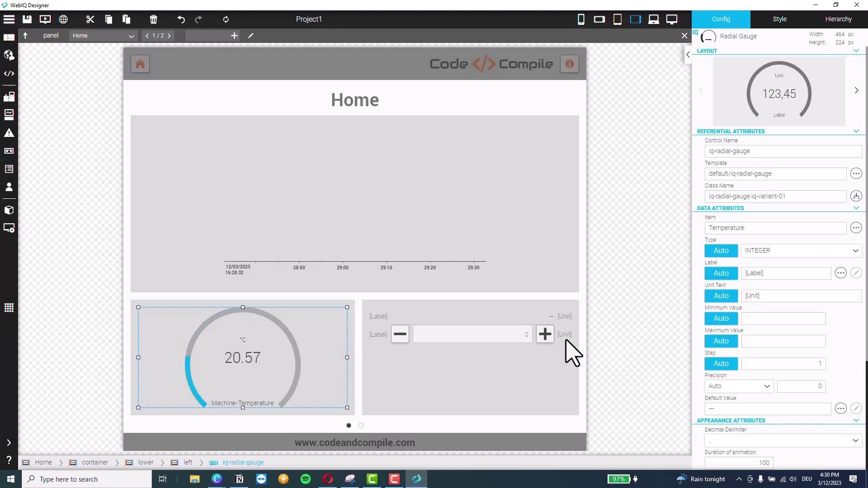
- Assign the Level process item to the Text Display widget in the lower-right container
left_click(457, 316)
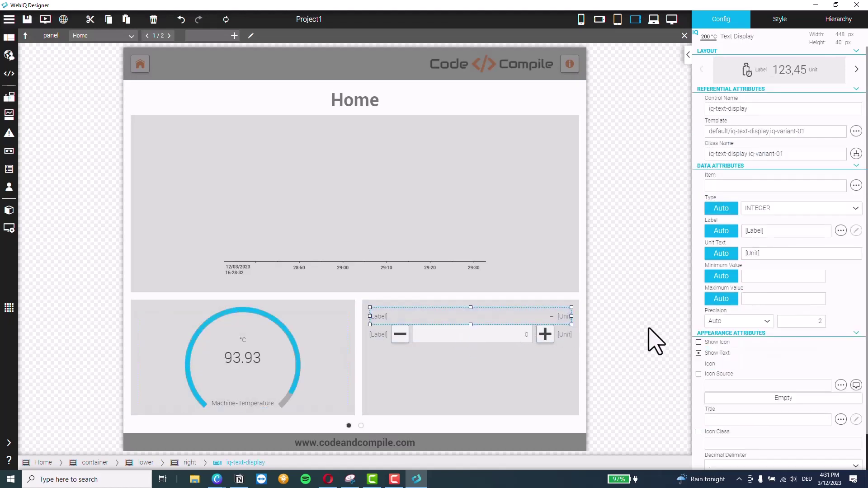
left_click(855, 185)
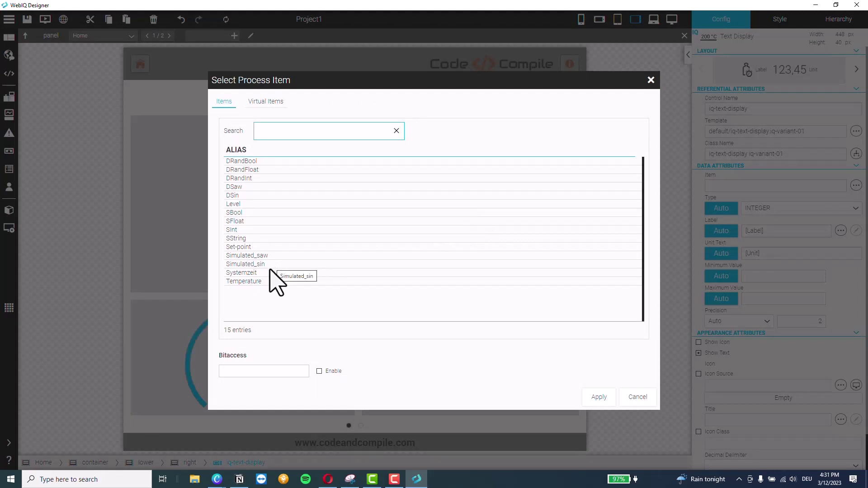
left_click(240, 204)
left_click(599, 398)
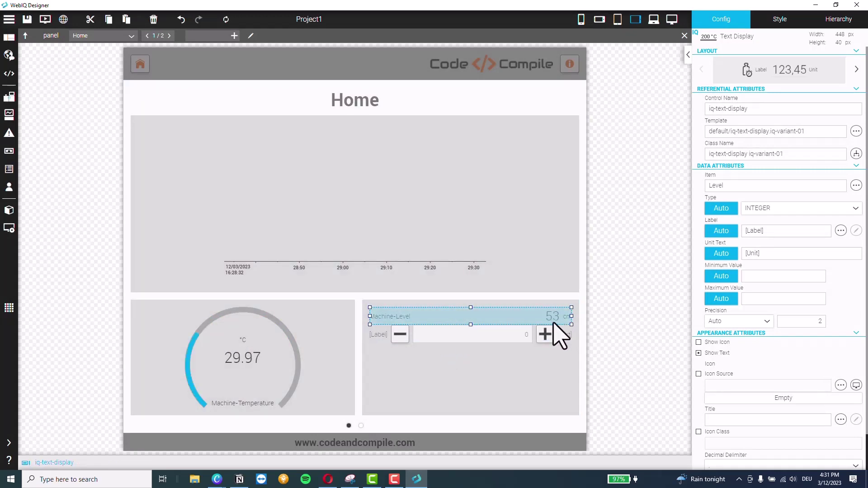
- Assign the Set-point process item to the Button: Rocker widget below the Text Display
left_click(453, 337)
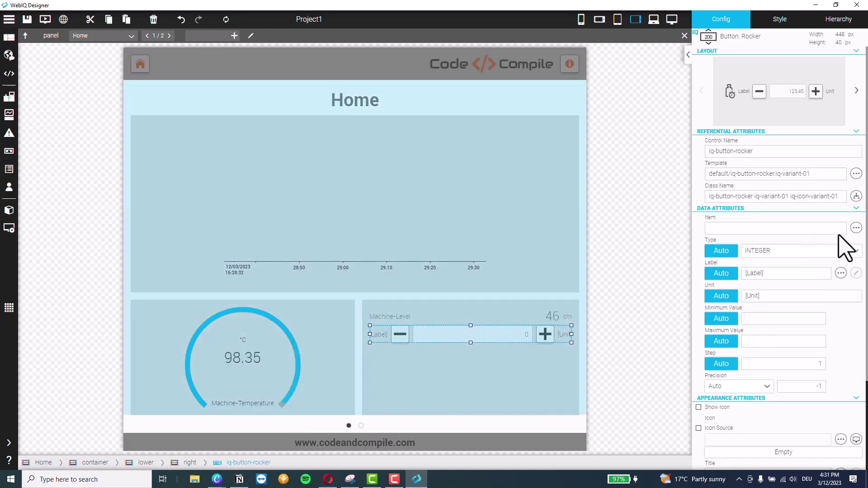
left_click(856, 228)
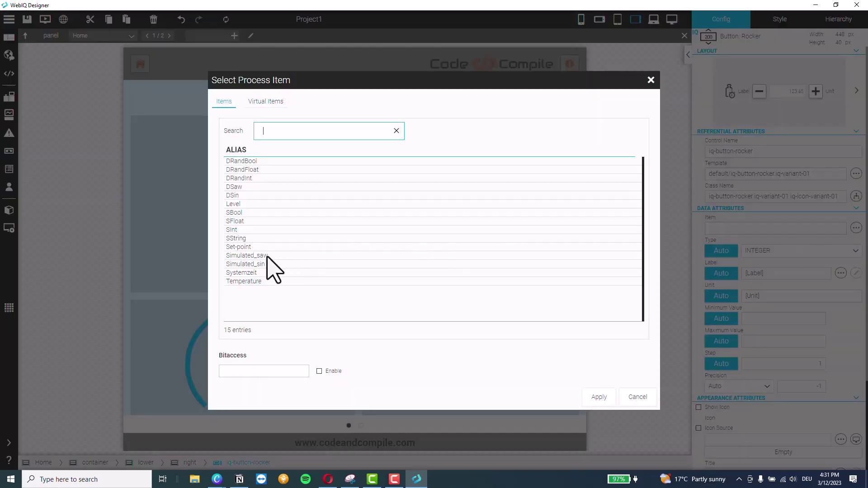
left_click(239, 247)
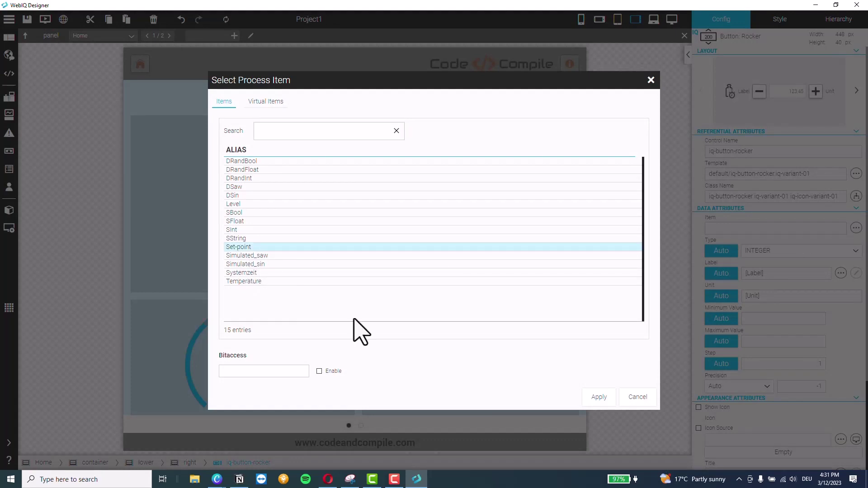
left_click(597, 397)
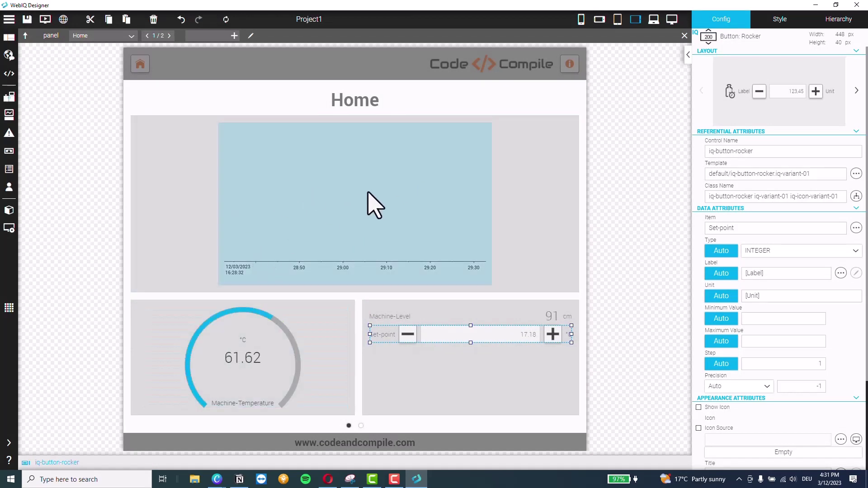
- Check which trends and recorded trend items can be selected for the Trend widget
left_click(330, 204)
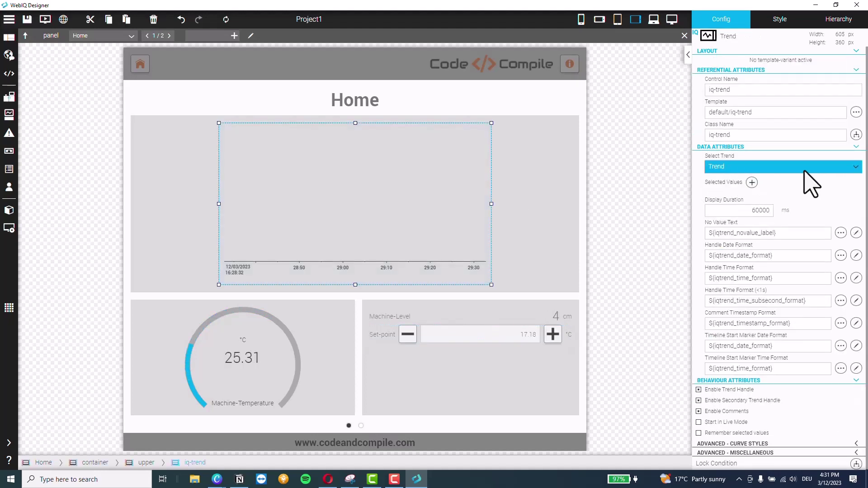
left_click(856, 167)
left_click(850, 180)
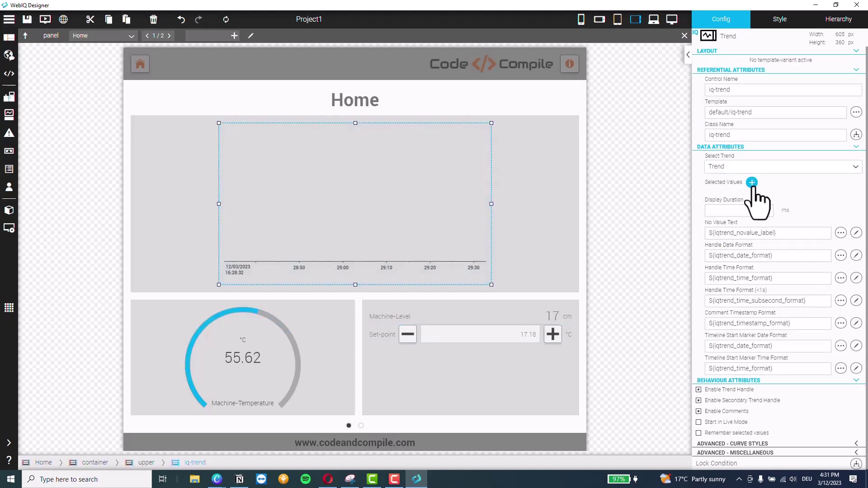
left_click(750, 183)
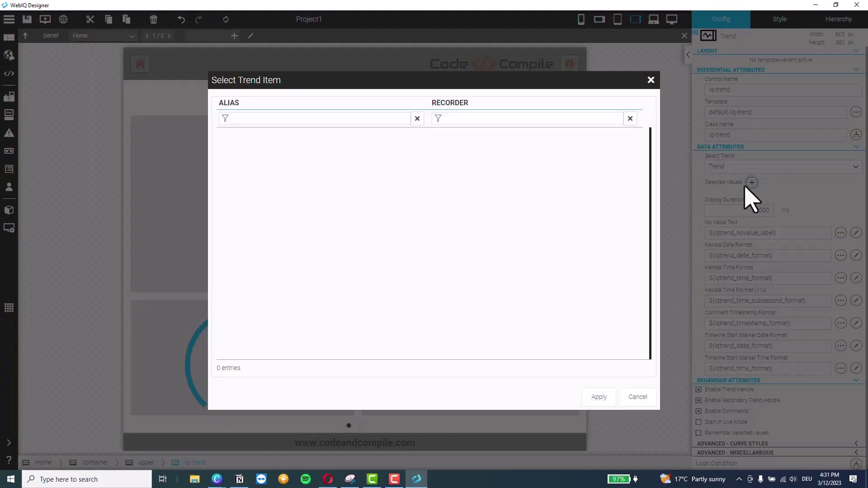
left_click(640, 397)
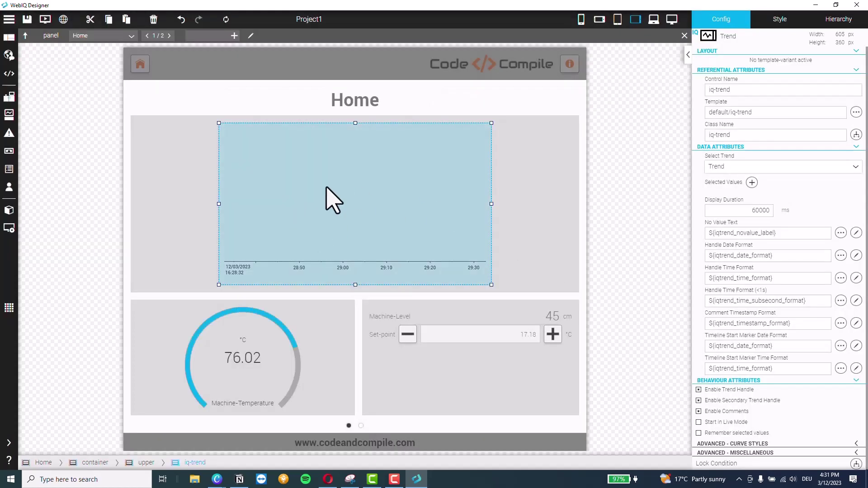
- In the Recorder Manager, create a data recorder named Trend_Demo with the database name "database"
mouse_move(39, 122)
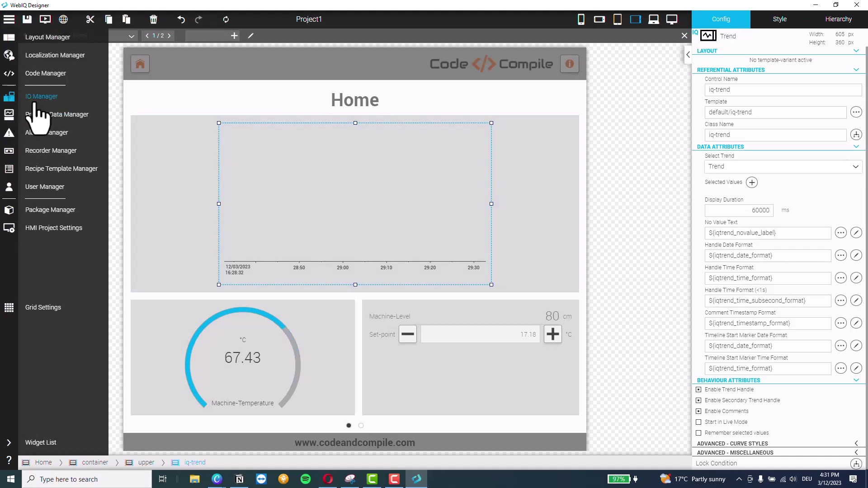
left_click(49, 151)
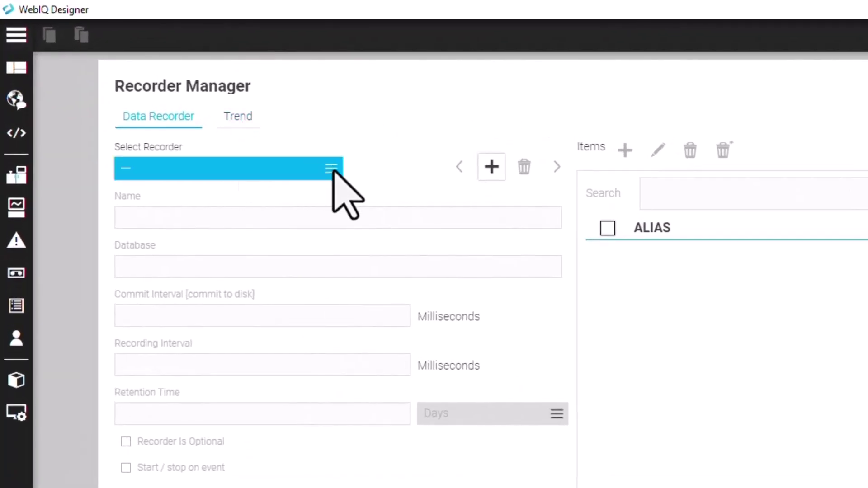
left_click(486, 176)
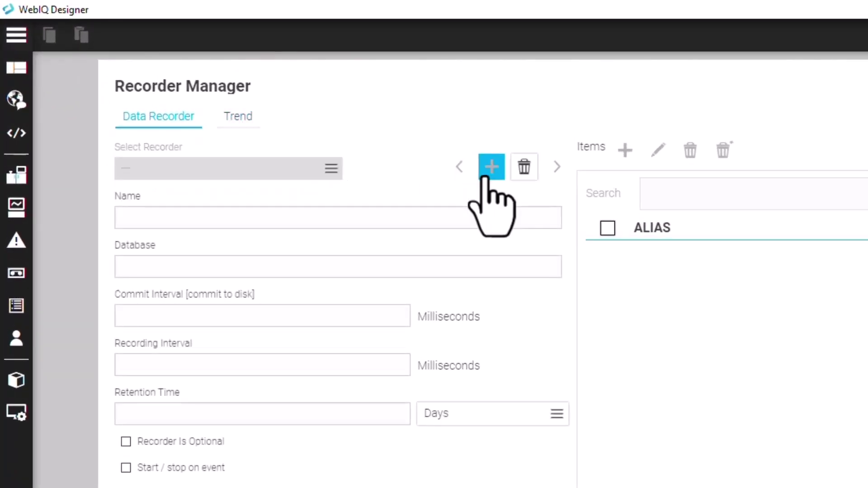
left_click(167, 224)
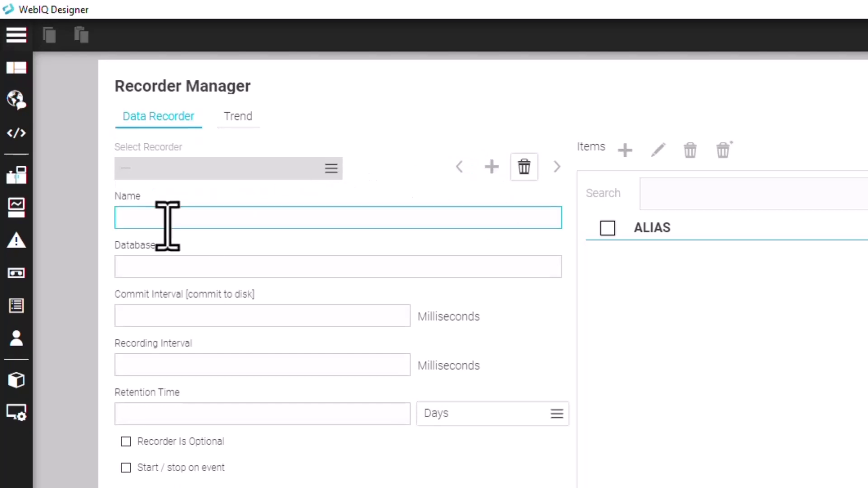
type("Trean")
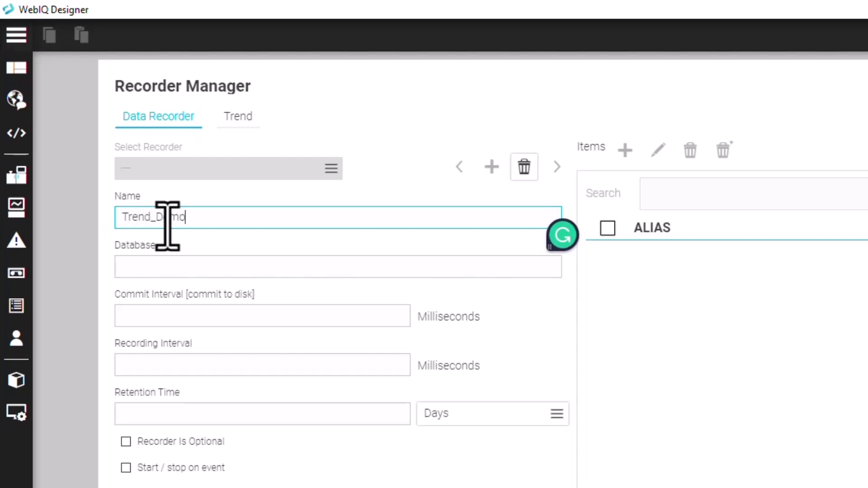
left_click(178, 260)
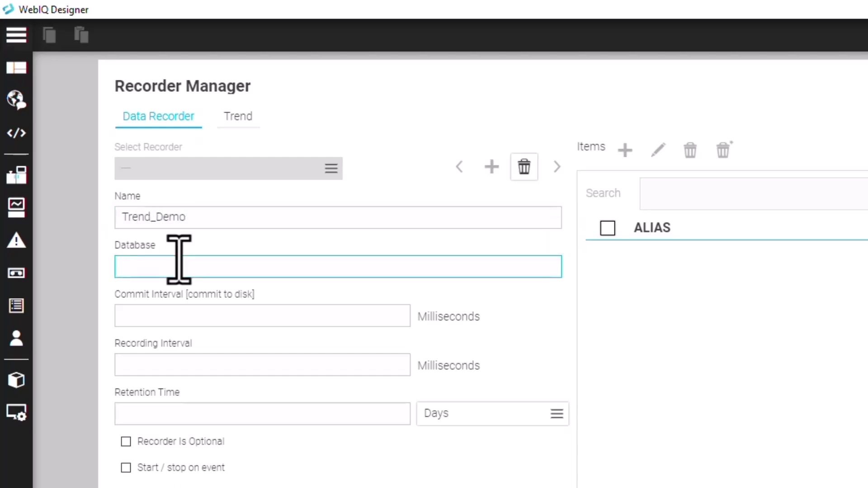
type("database")
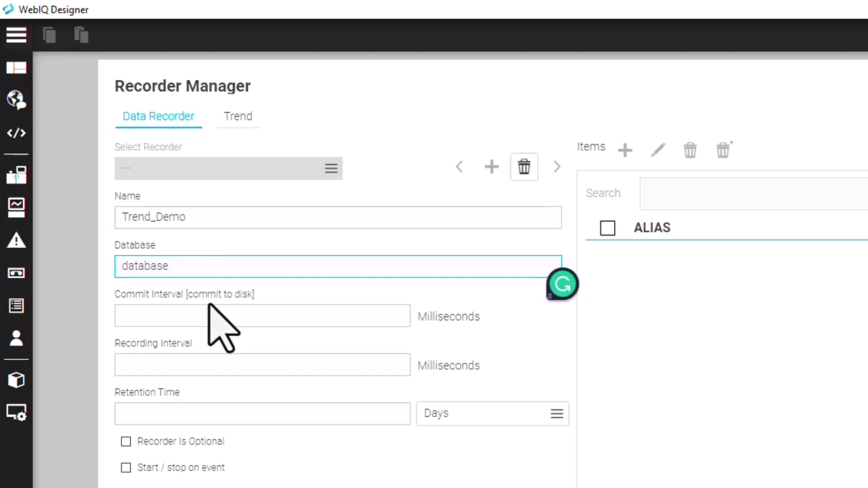
- Set both the commit interval and the recording interval of the new recorder to 500 milliseconds
left_click(240, 317)
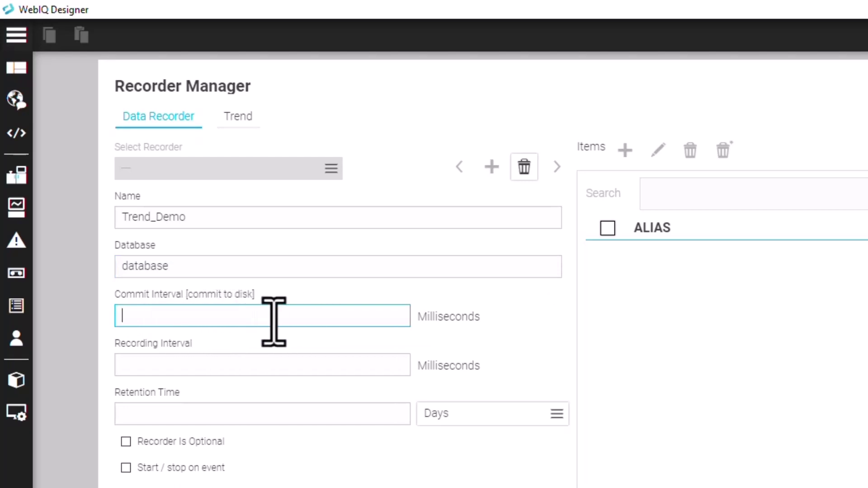
type("500")
key("Return")
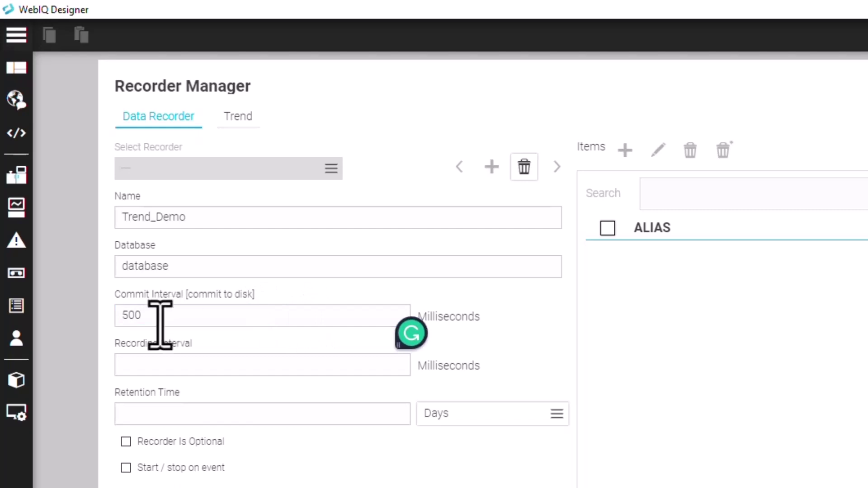
left_click(212, 367)
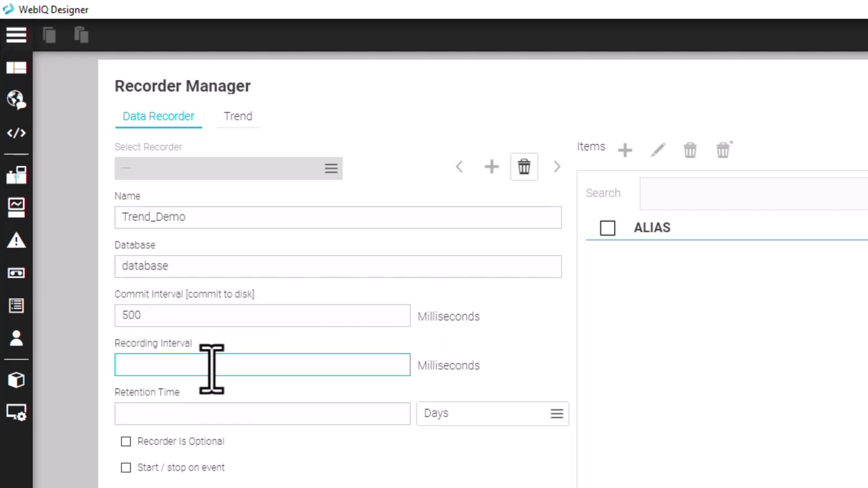
type("500")
key("Return")
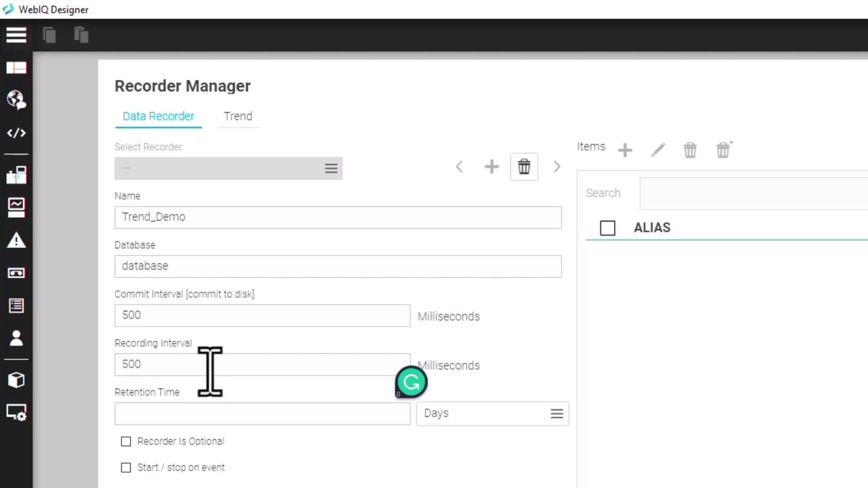
- Set the recorder's retention time to 30 days, apply the configuration and select the Trend_Demo recorder
left_click(347, 422)
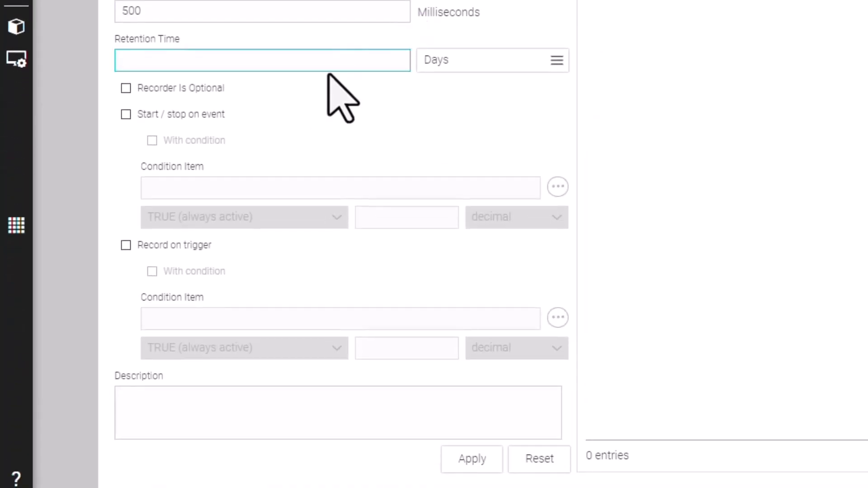
type("30")
key("Return")
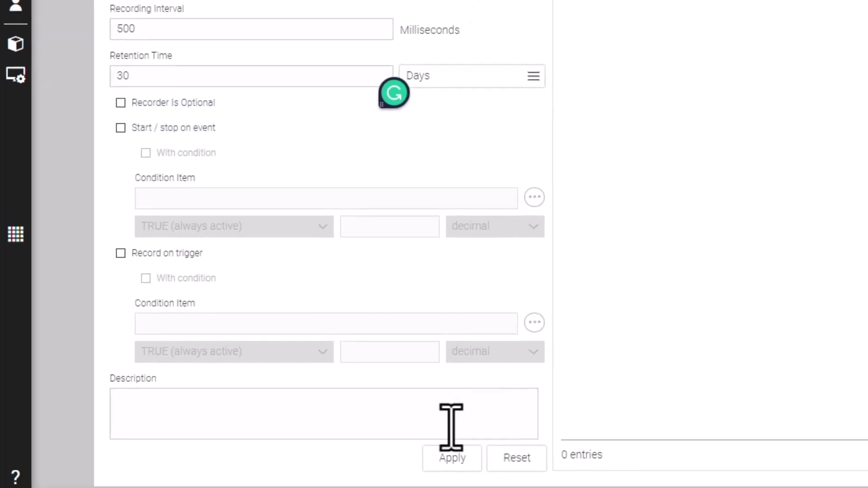
left_click(452, 457)
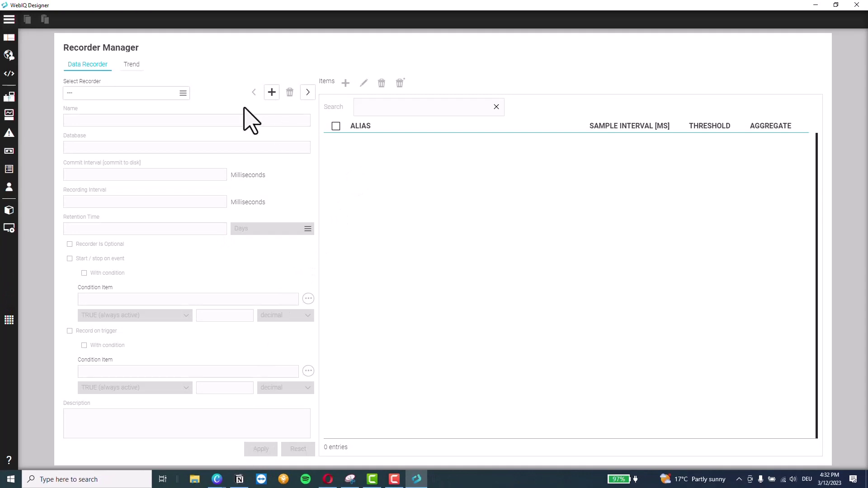
left_click(167, 94)
left_click(159, 119)
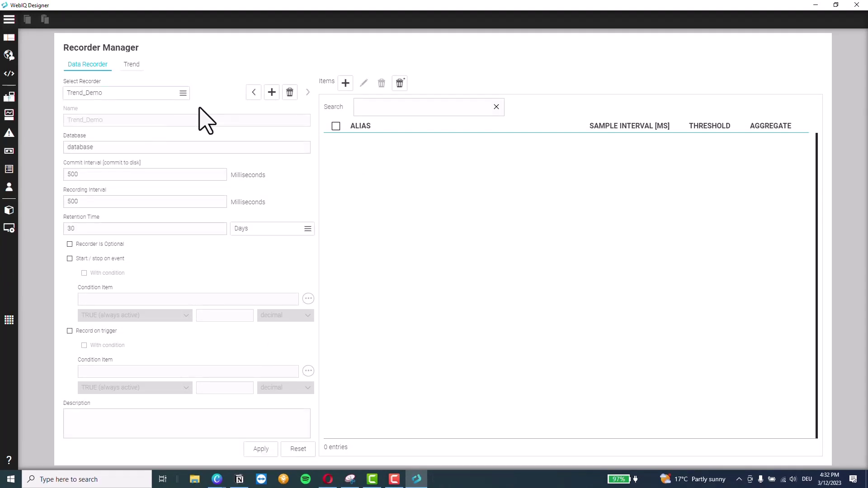
- Add Simulated_saw and Simulated_sin to the Trend_Demo recorder, assigned to the trend named Trend with the Average aggregate
left_click(345, 85)
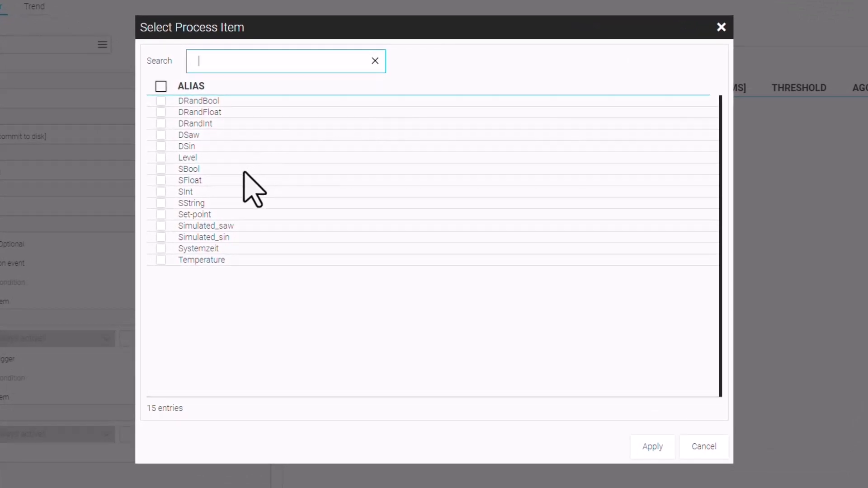
left_click(158, 229)
left_click(161, 237)
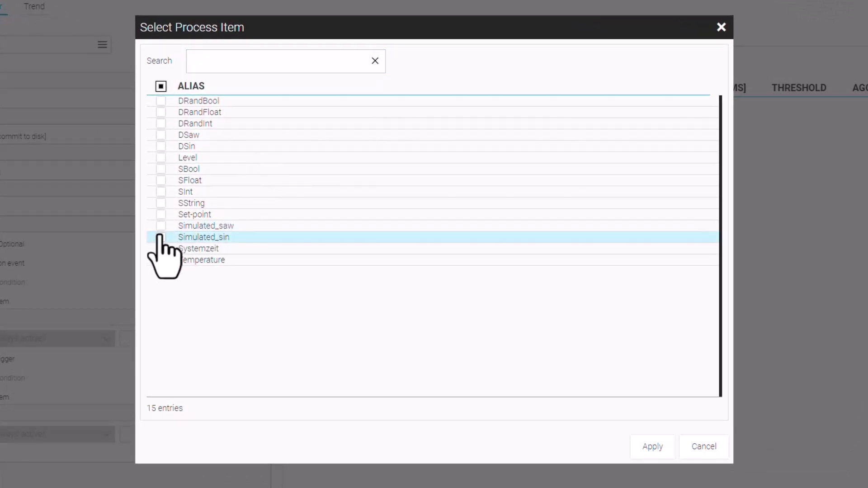
left_click(161, 226)
left_click(639, 446)
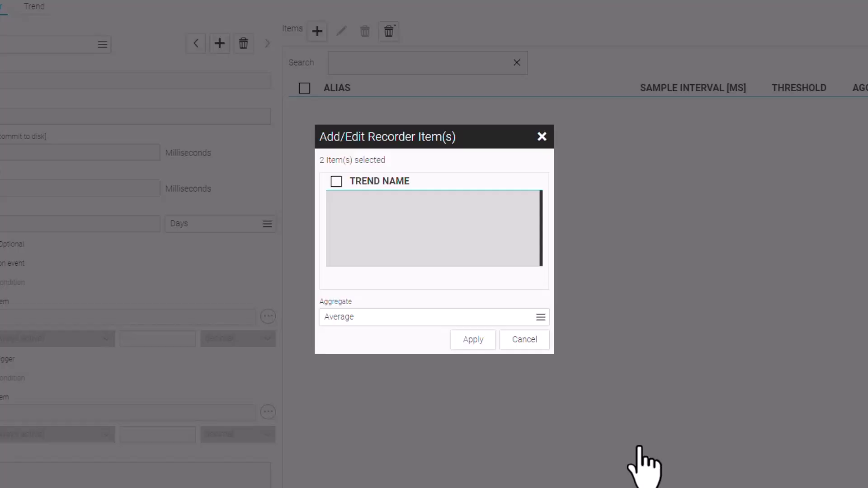
left_click(337, 203)
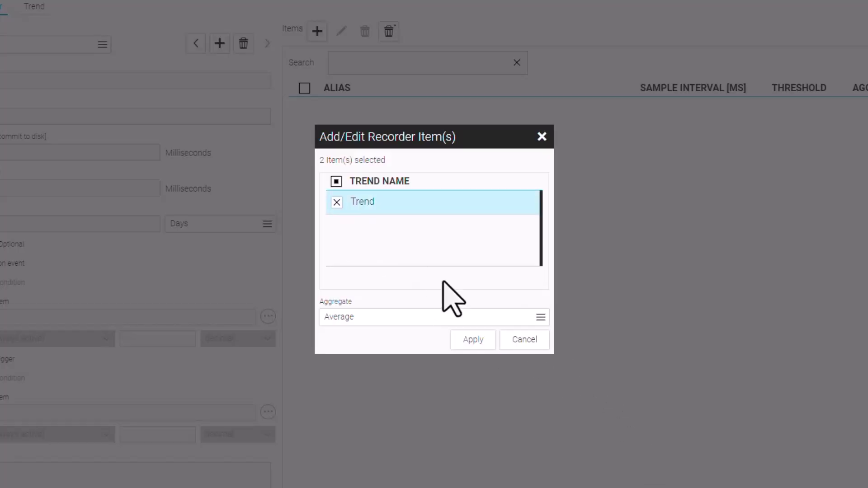
left_click(472, 339)
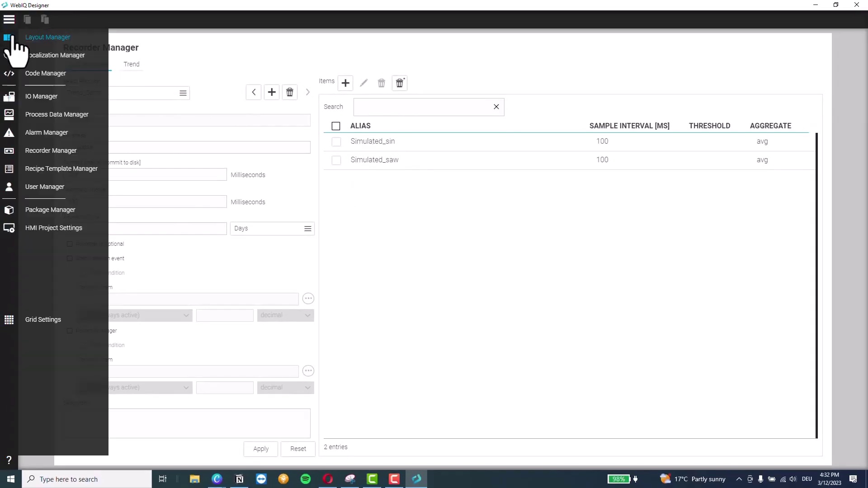
- In the Layout Manager, add the recorded items Simulated_saw and Simulated_sin to the Trend widget's selected values
left_click(16, 38)
left_click(385, 212)
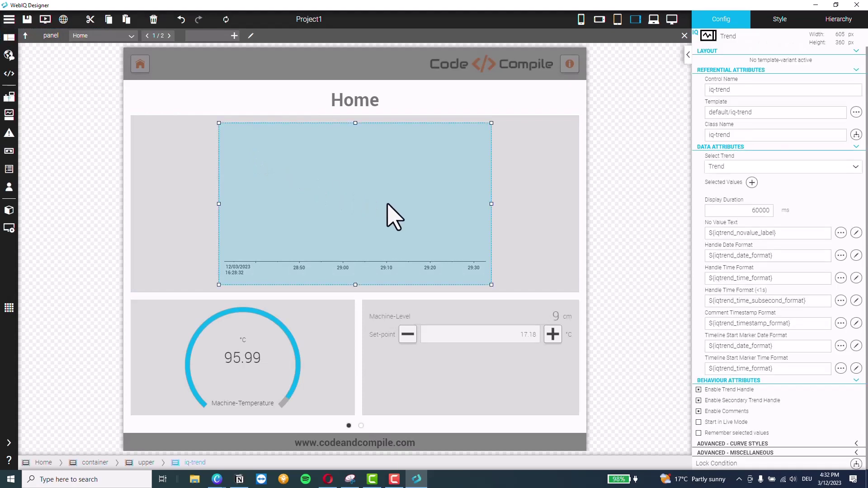
left_click(752, 182)
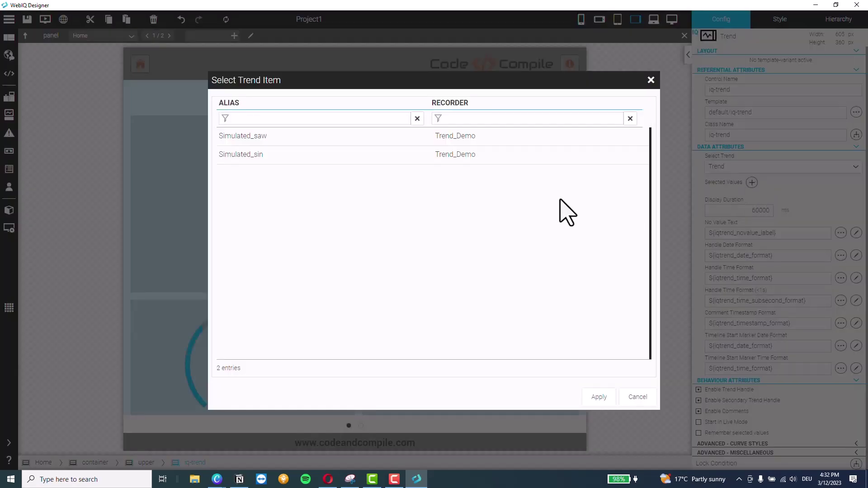
left_click(284, 136)
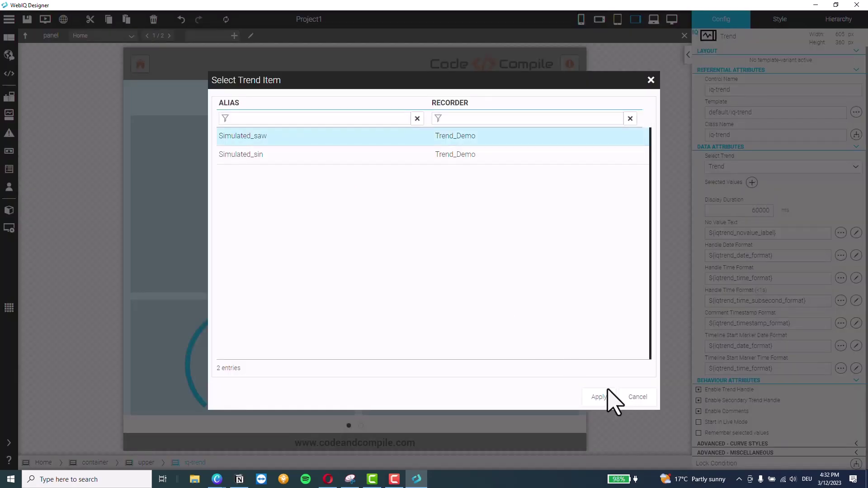
left_click(599, 397)
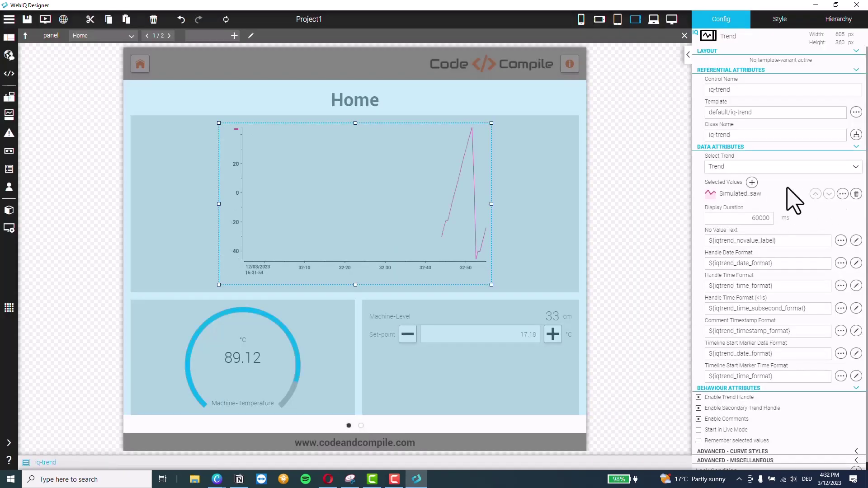
left_click(752, 183)
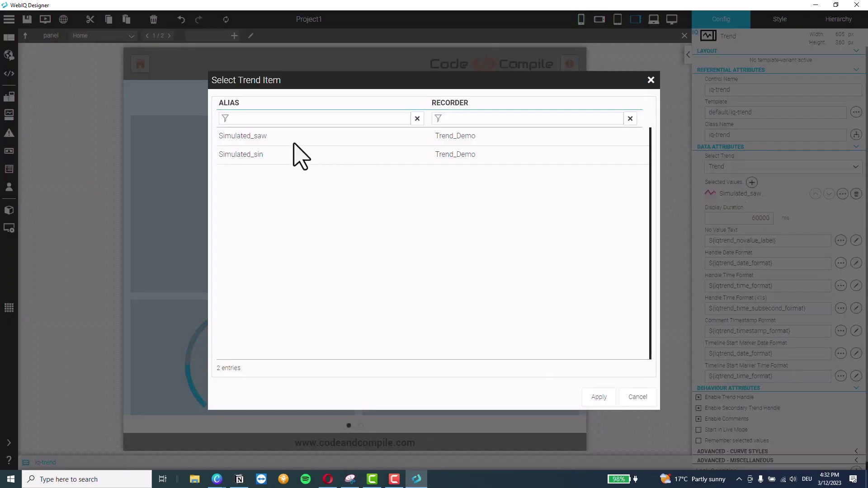
left_click(293, 144)
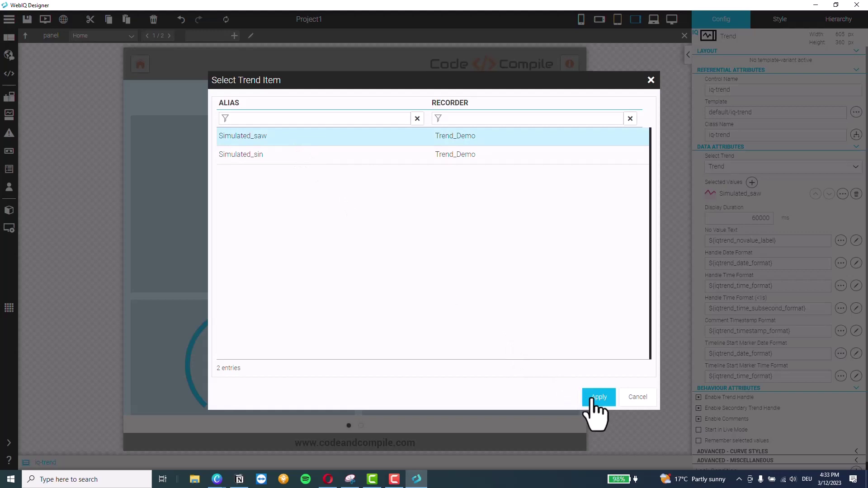
left_click(286, 155)
left_click(597, 397)
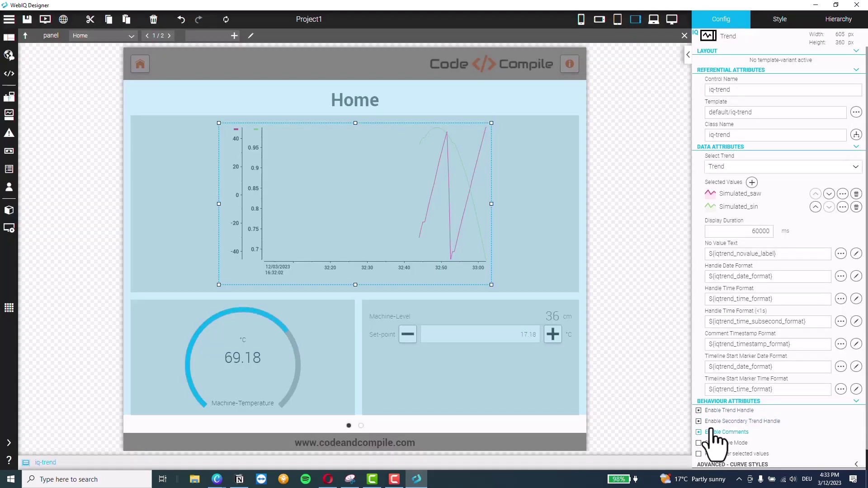
- Enable Start in Live Mode for the Trend widget and open the project preview in an enlarged window
scroll(708, 429, "down", 1)
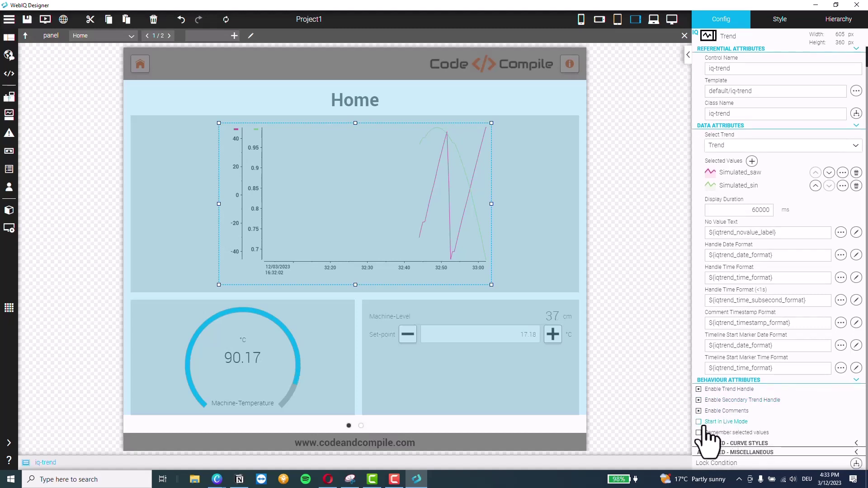
left_click(705, 423)
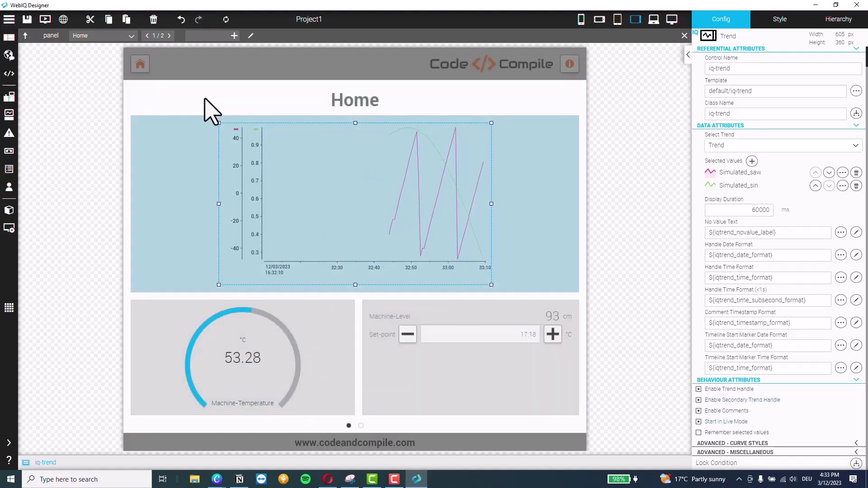
left_click(45, 19)
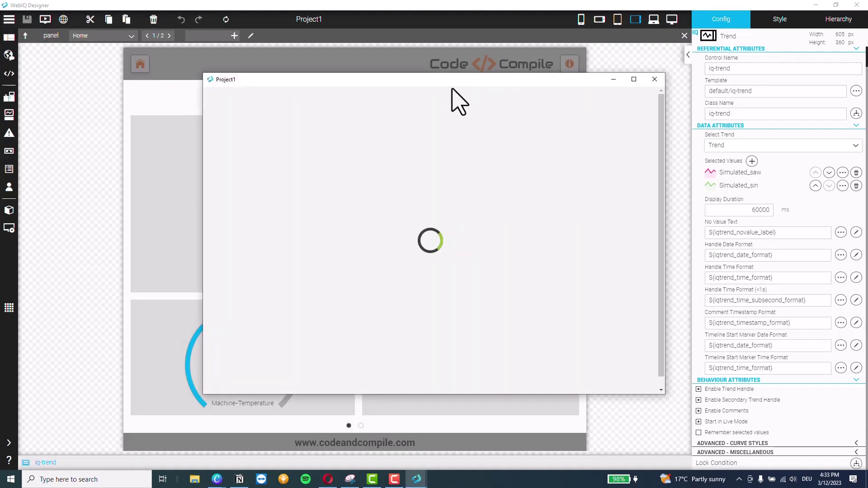
left_click_drag(445, 83, 338, 46)
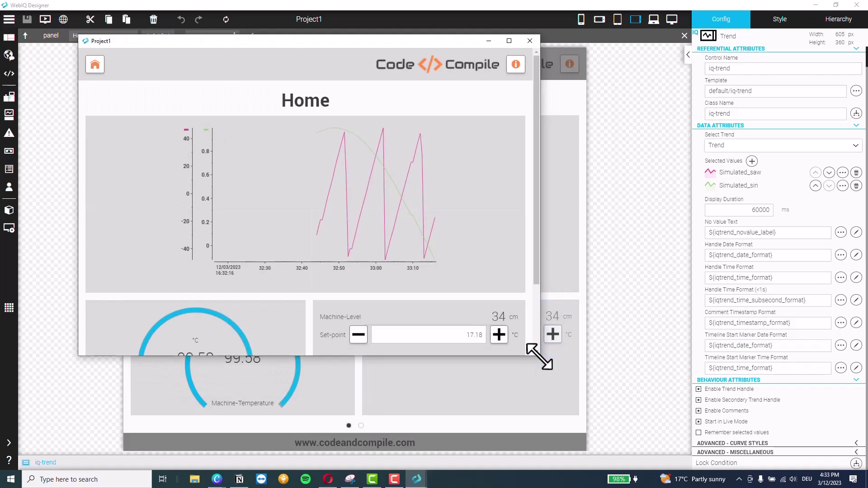
left_click_drag(538, 354, 596, 462)
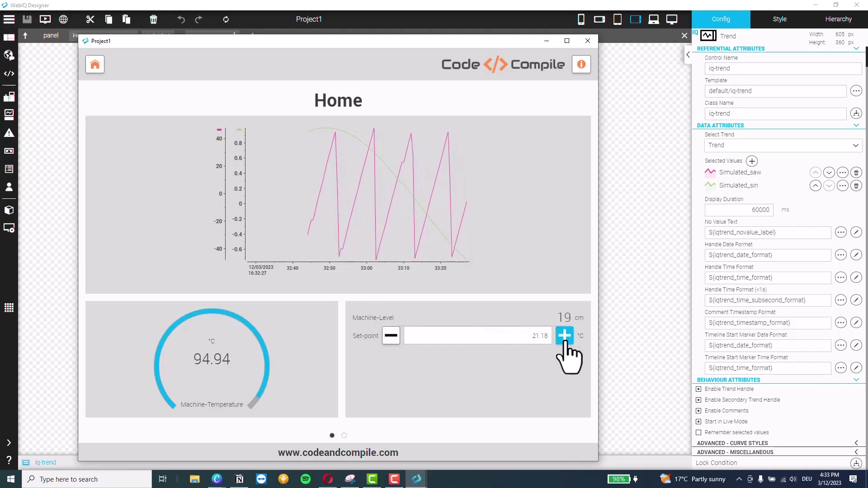
- Test the rocker button in the preview by setting the set-point to 24.18 °C, narrow the preview window and close it
left_click(389, 337)
left_click(390, 337)
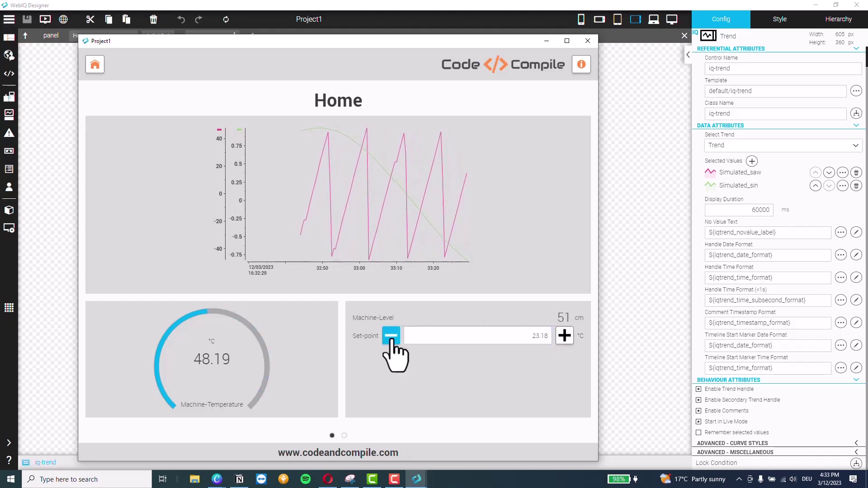
left_click(564, 335)
left_click(564, 335)
left_click(565, 335)
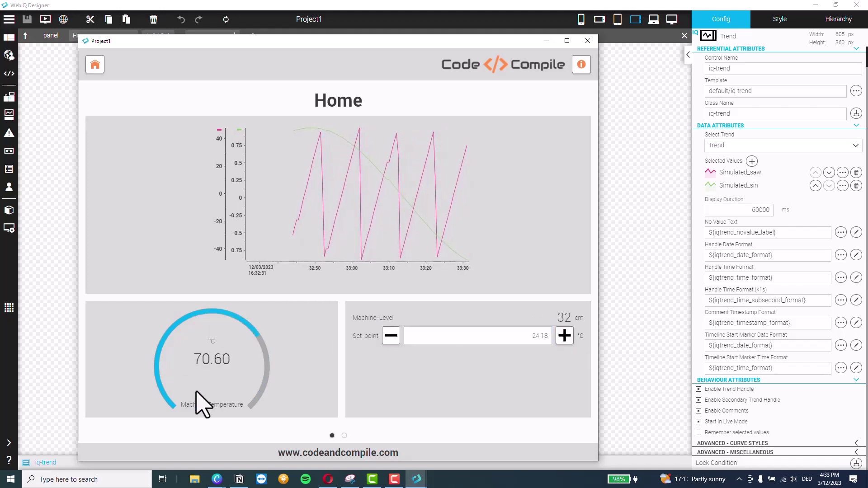
left_click_drag(598, 157, 512, 176)
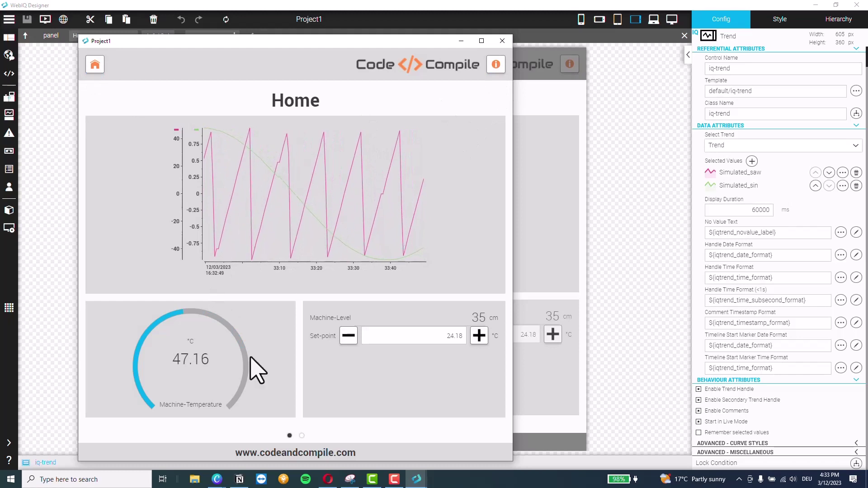
left_click_drag(487, 126, 465, 122)
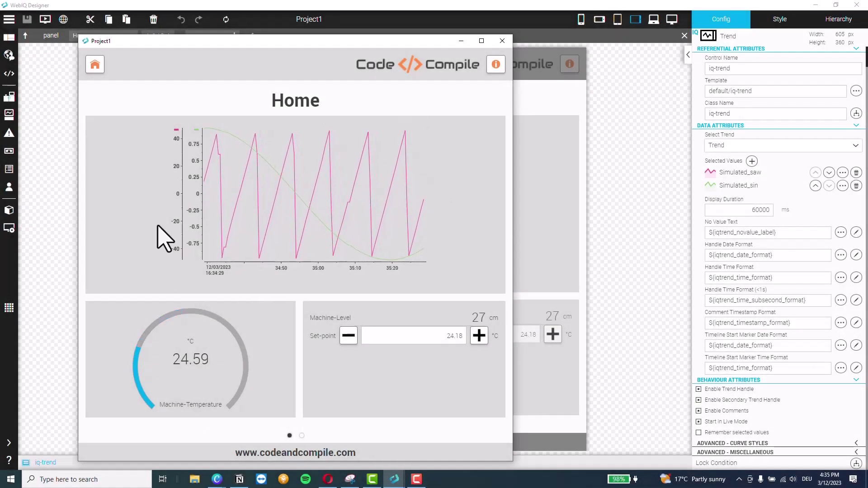
left_click(502, 40)
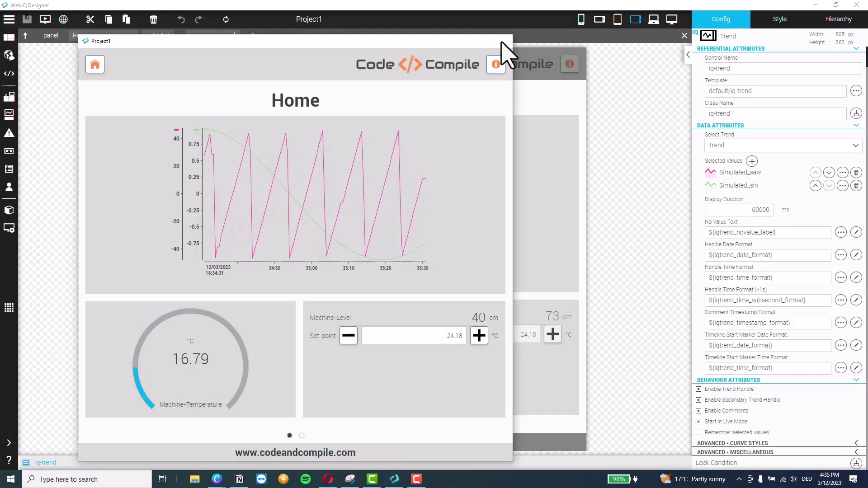
- In the browser, check the apps installed on the ctrlX CORE and browse the apps offered in the ctrlX Store
left_click(329, 479)
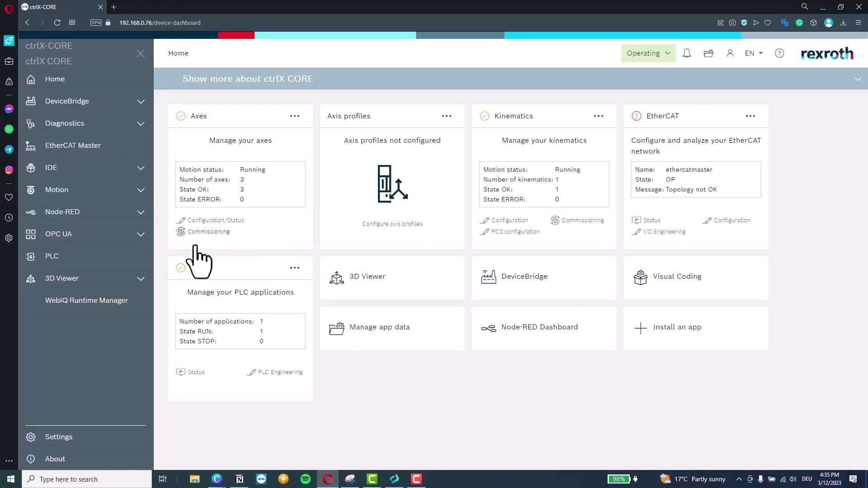
left_click(89, 442)
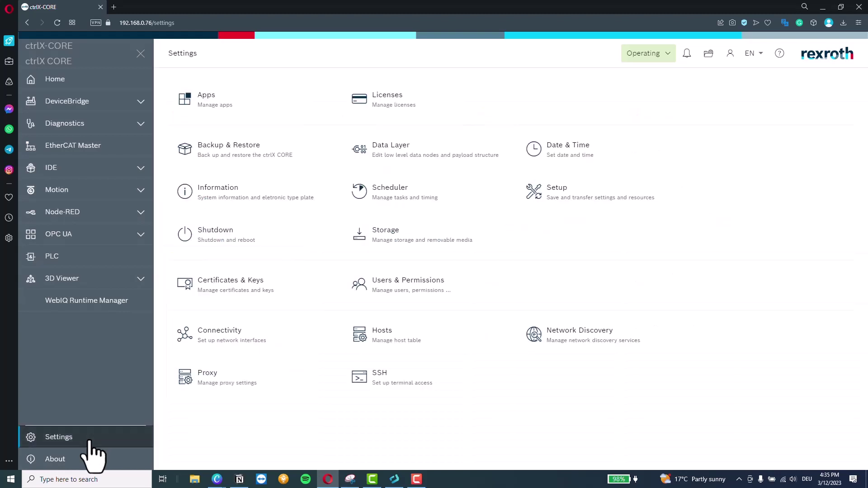
left_click(199, 96)
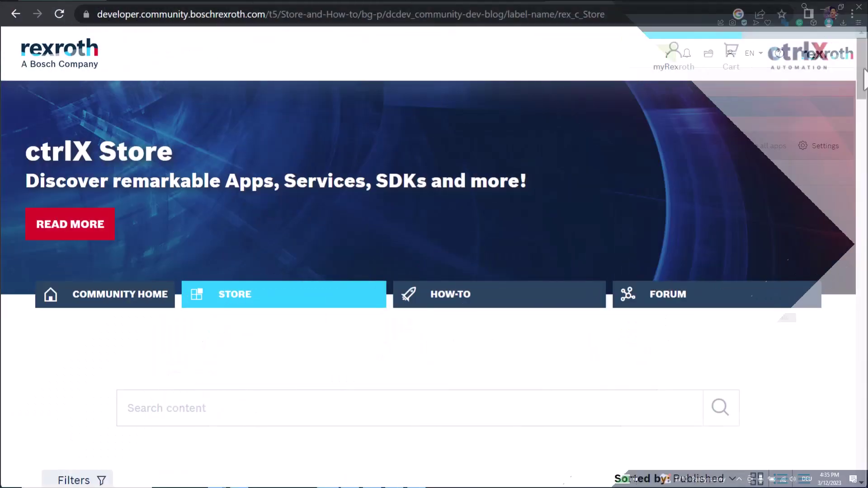
scroll(434, 253, "down", 15)
scroll(434, 257, "down", 19)
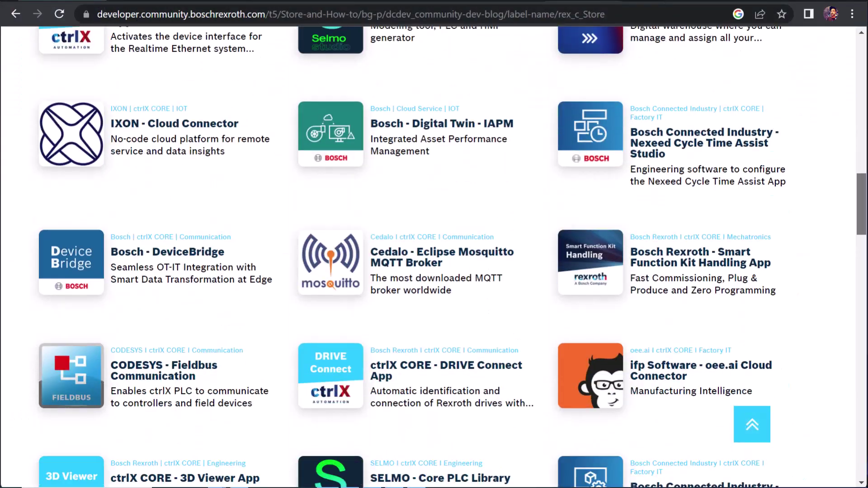
scroll(434, 257, "down", 6)
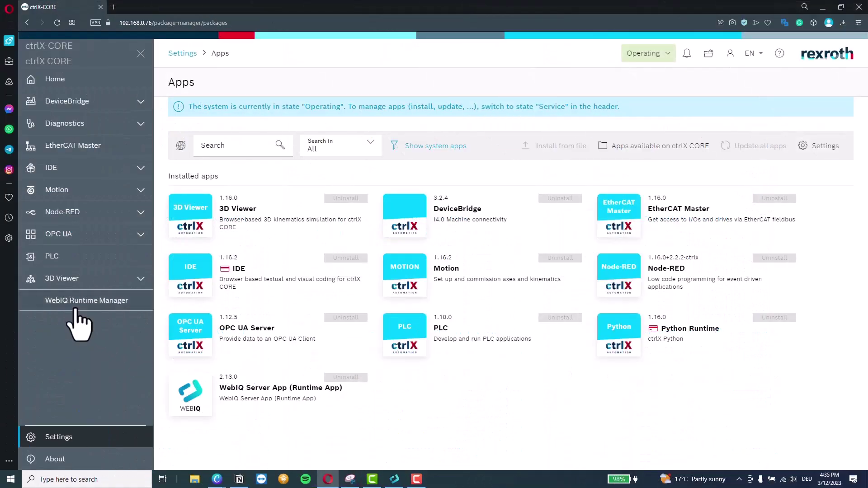
- Open the WebIQ Runtime Manager, log in as system user admin with the account password, and show the HMI projects
left_click(78, 301)
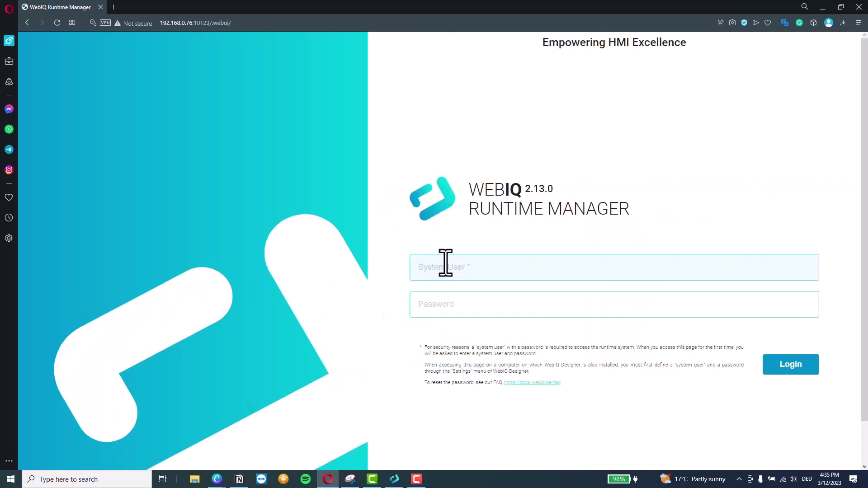
left_click(445, 264)
type("admin")
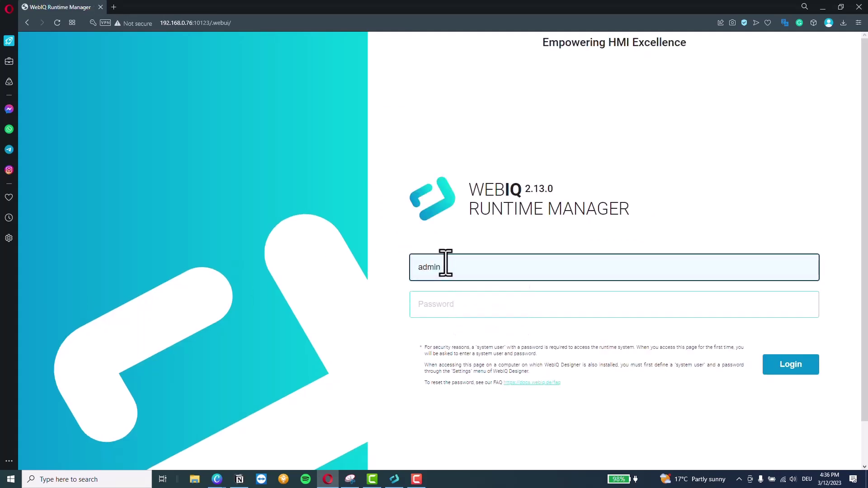
key("Tab")
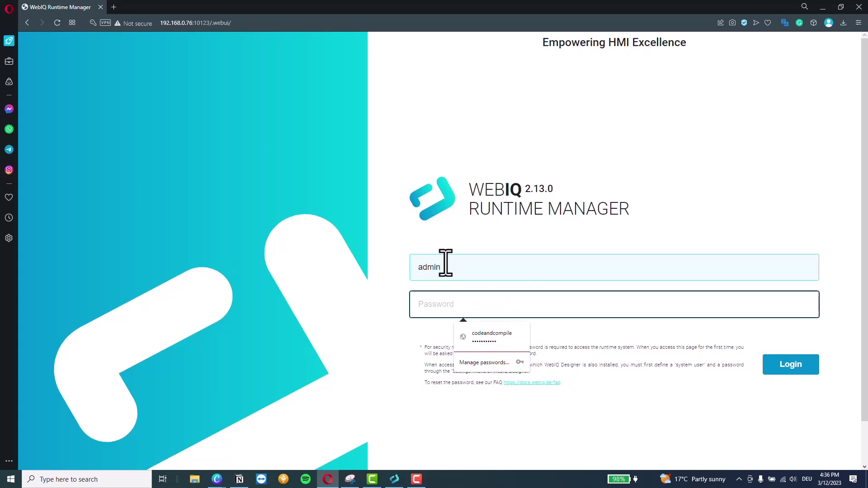
type("•••")
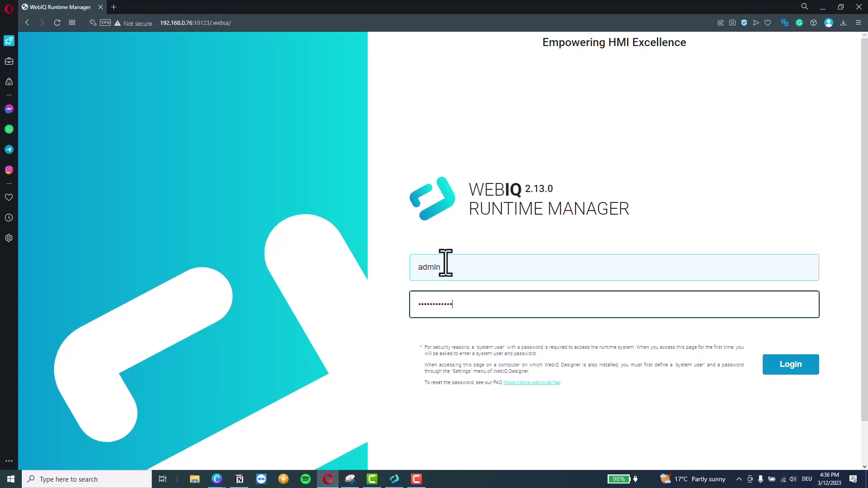
left_click(793, 376)
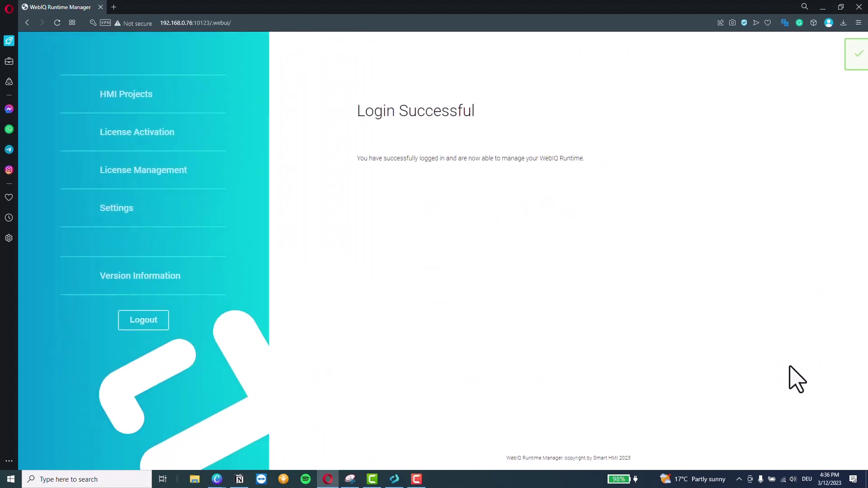
left_click(117, 95)
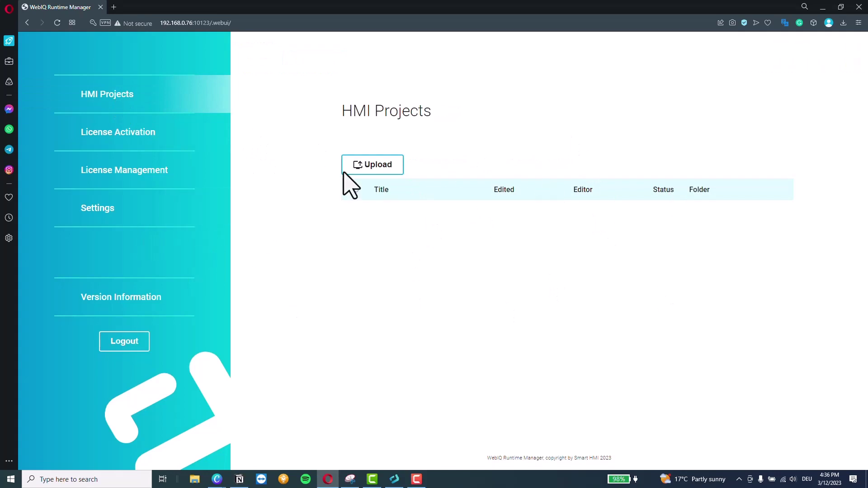
- Switch to WebIQ Designer and close Project1 back to the project list, publishing its unsaved changes
left_click(823, 7)
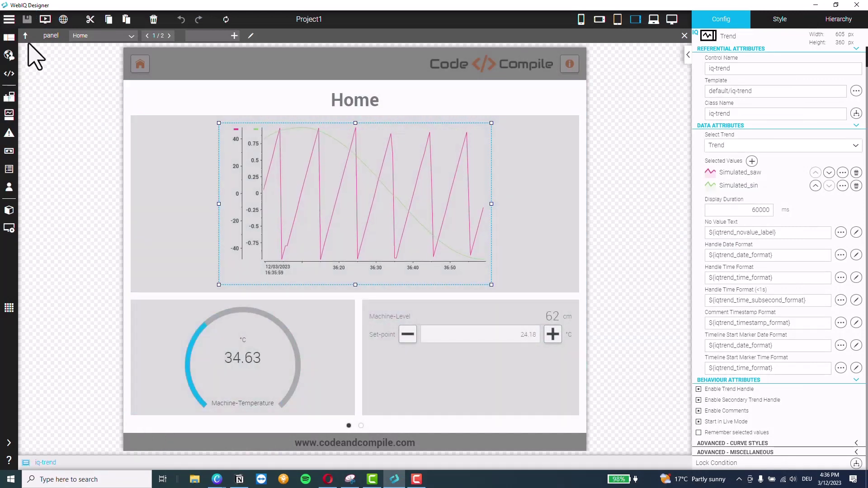
left_click(9, 19)
left_click(37, 32)
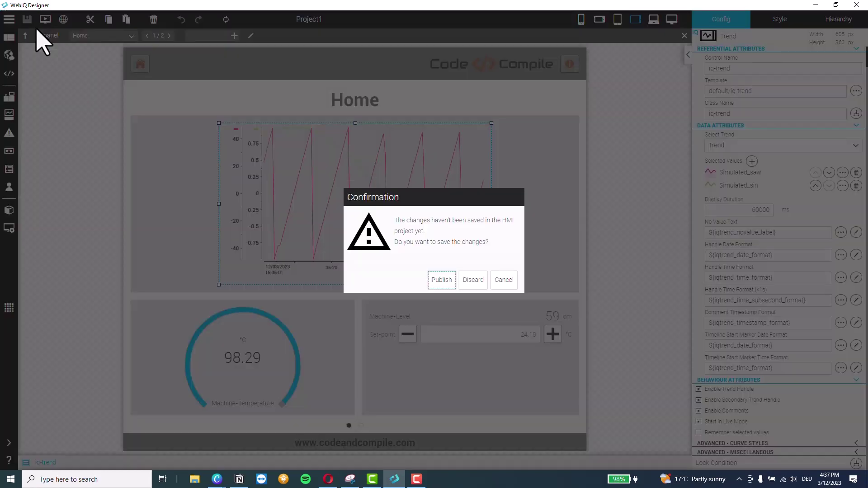
left_click(439, 281)
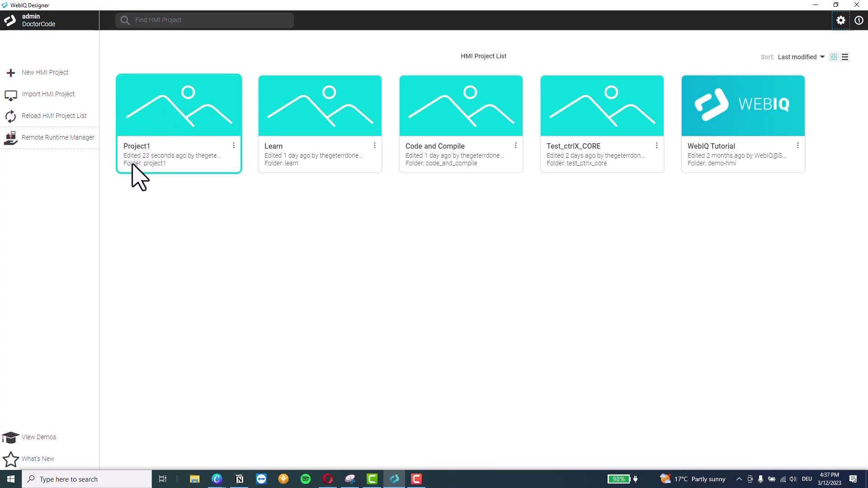
- Open the Remote Runtime Manager, select the ctrlX-CORE device, change the remote host to 192.168.0.76:10123 and connect
left_click(64, 140)
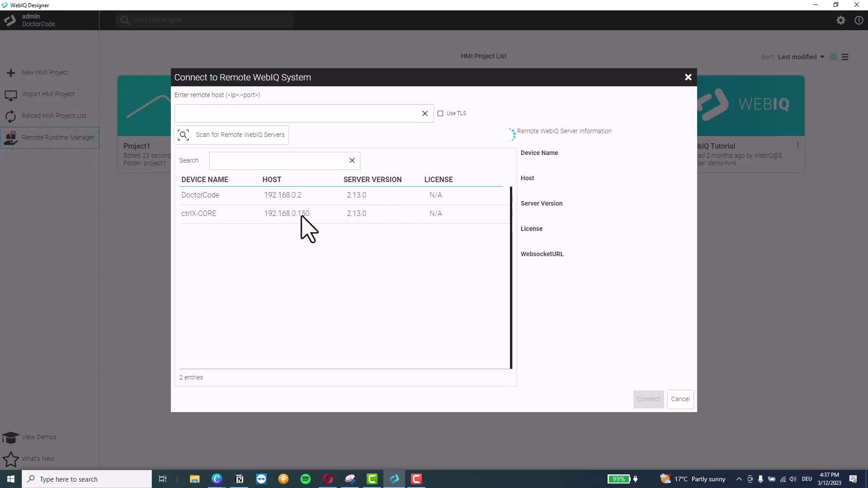
left_click(208, 195)
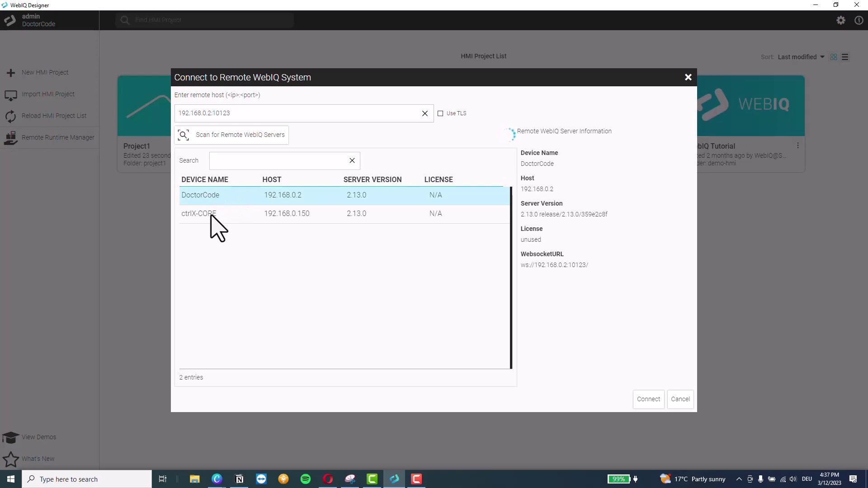
left_click(210, 215)
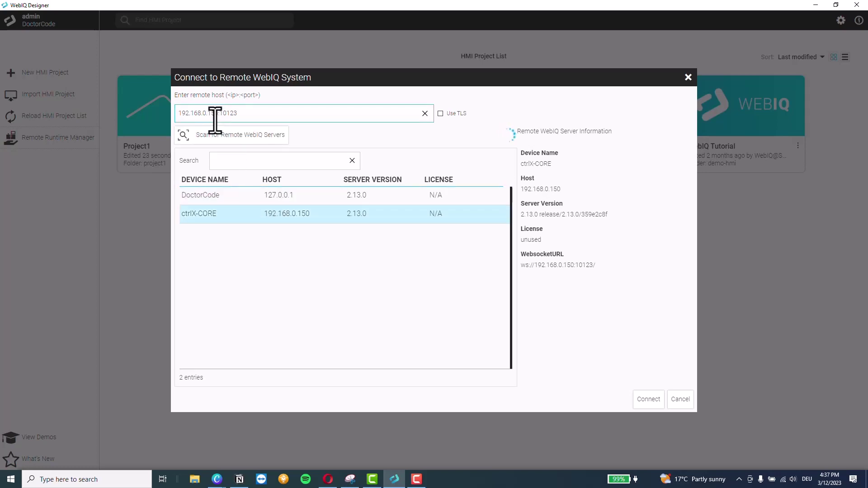
left_click(328, 479)
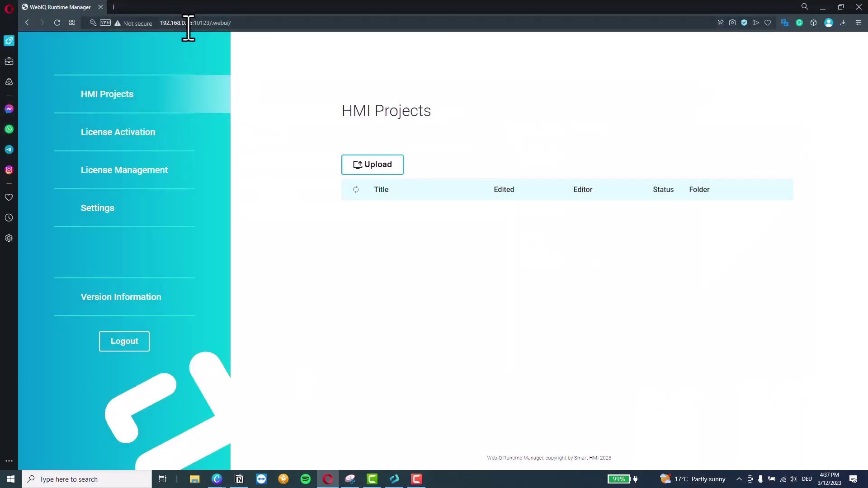
left_click(333, 477)
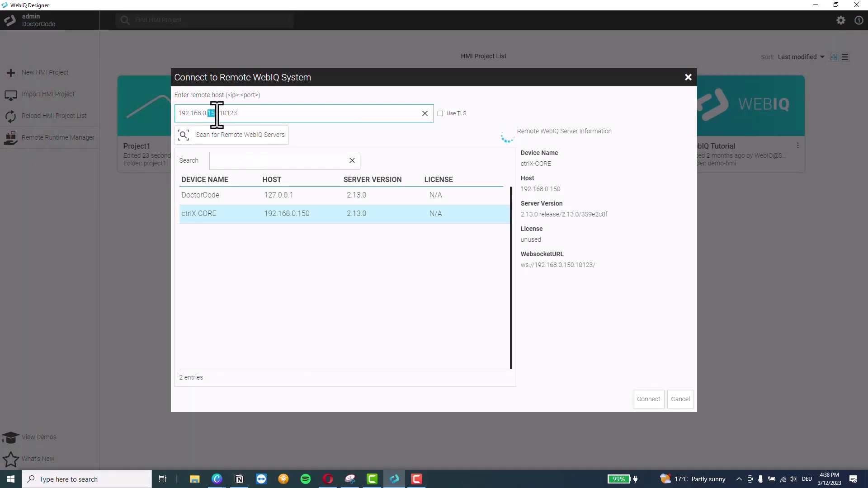
type("76")
left_click(636, 397)
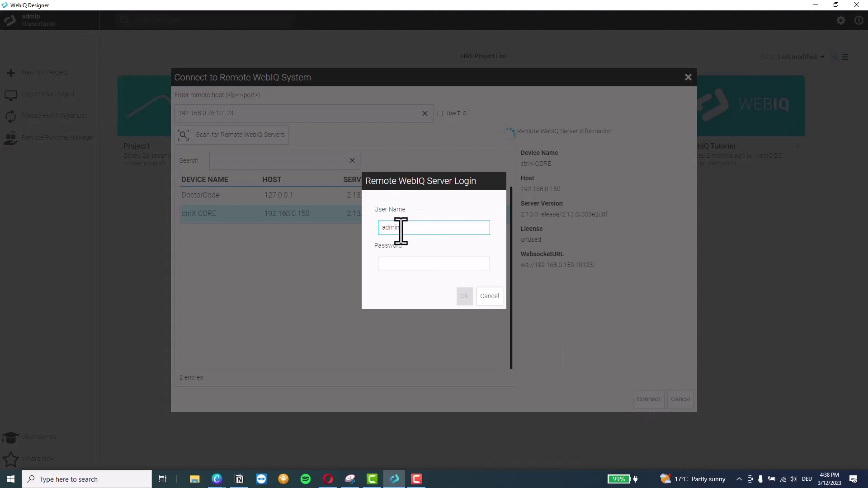
- Log in to the remote WebIQ server as admin with the account password
key("Tab")
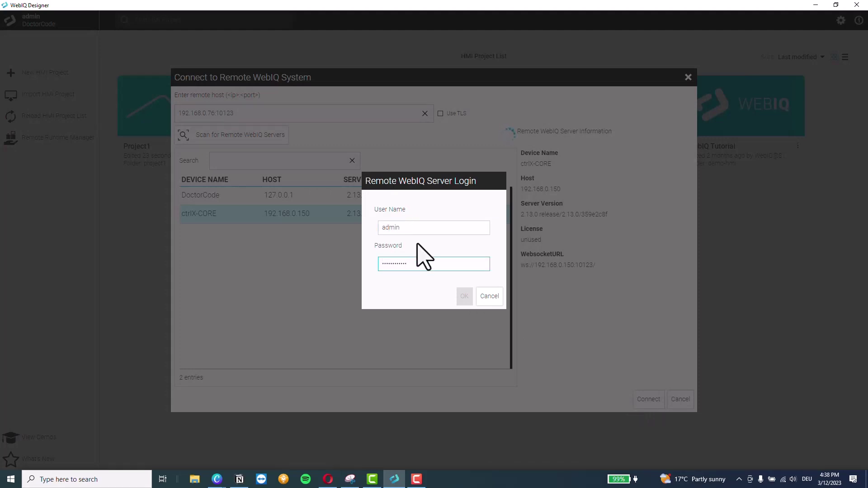
key("Tab")
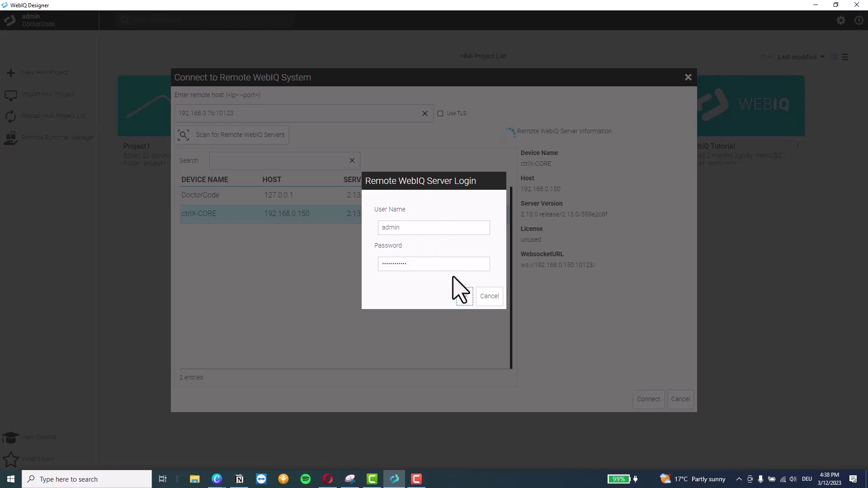
left_click(464, 296)
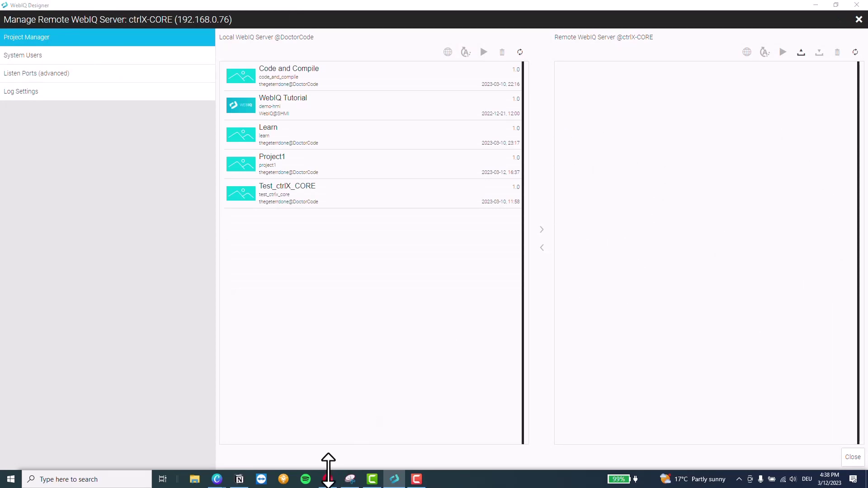
- Check the browser's HMI project list, and transfer Project1 from the local WebIQ server to the ctrlX-CORE server
left_click(328, 479)
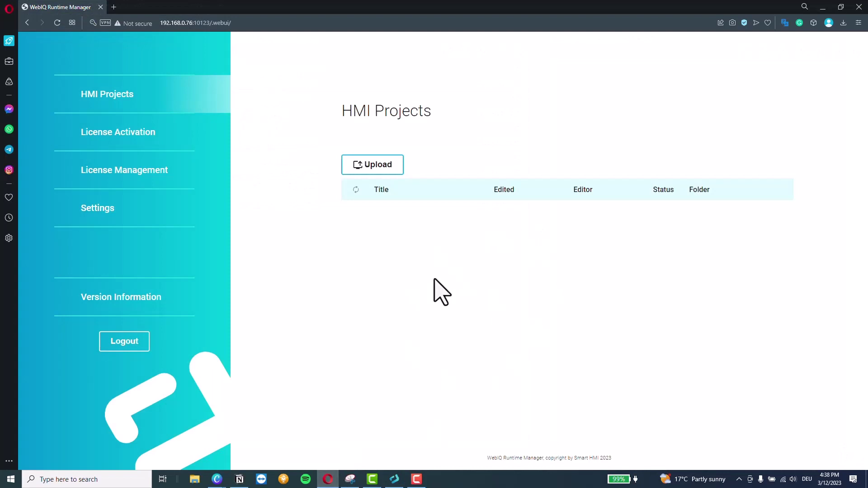
left_click(328, 479)
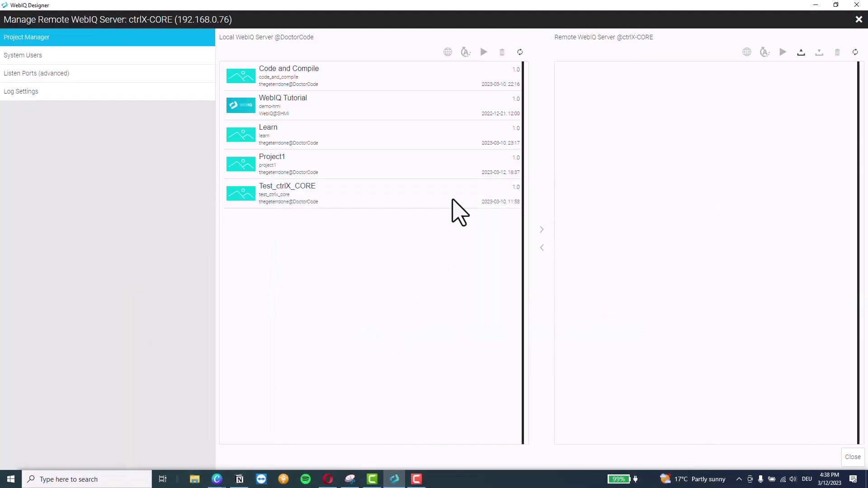
left_click(436, 167)
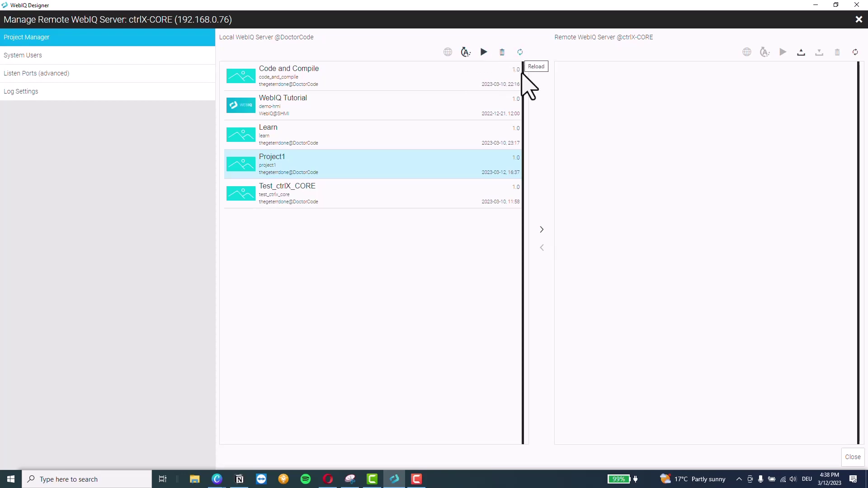
left_click(542, 230)
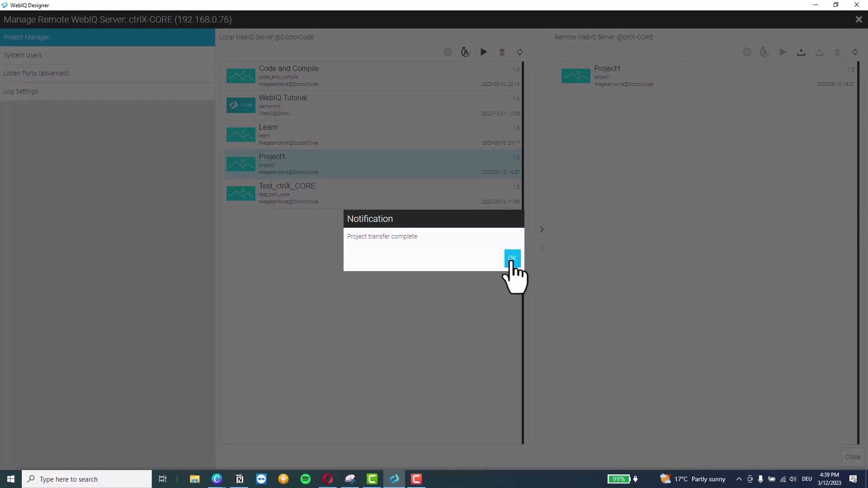
left_click(512, 258)
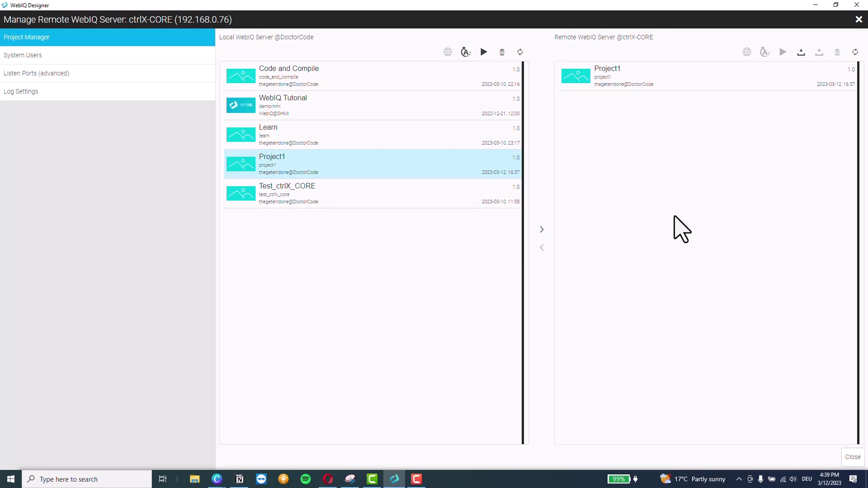
- Switch to the browser, reload the WebIQ Runtime Manager, log in as admin with the account password, and show the HMI projects
left_click(815, 5)
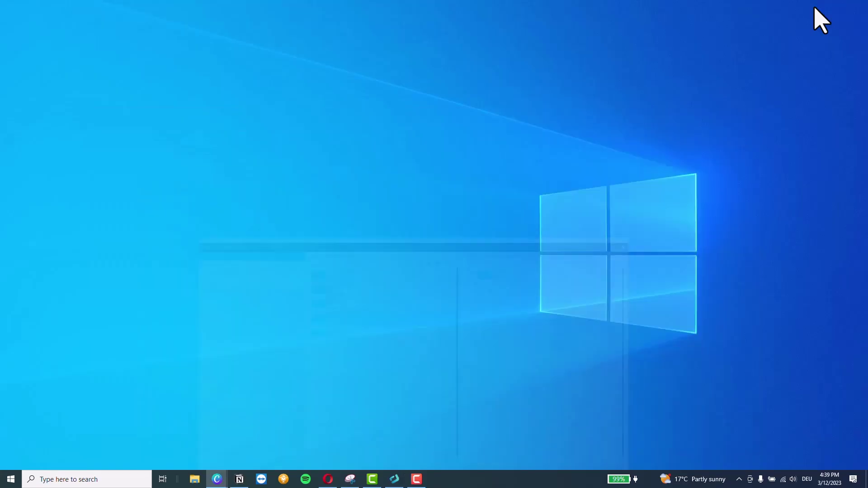
left_click(326, 481)
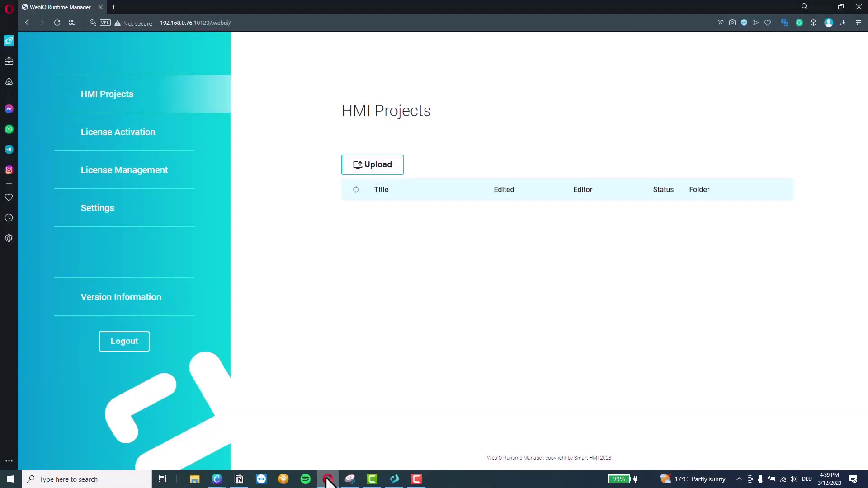
left_click(58, 23)
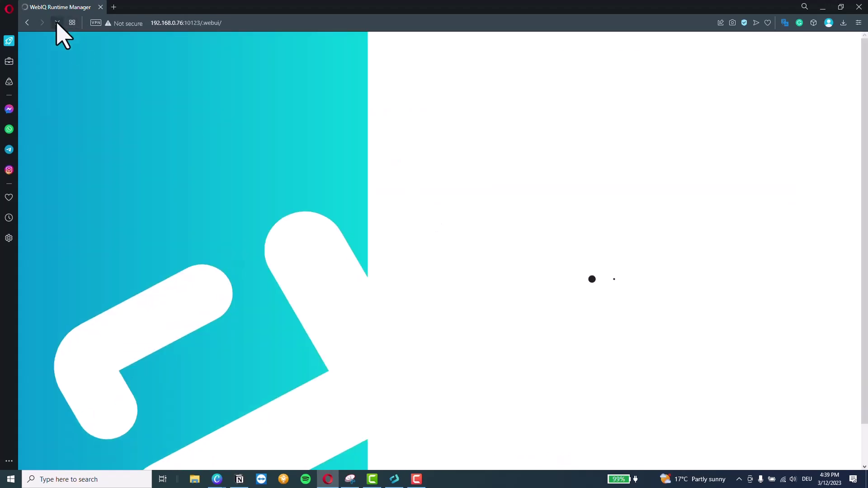
left_click(461, 267)
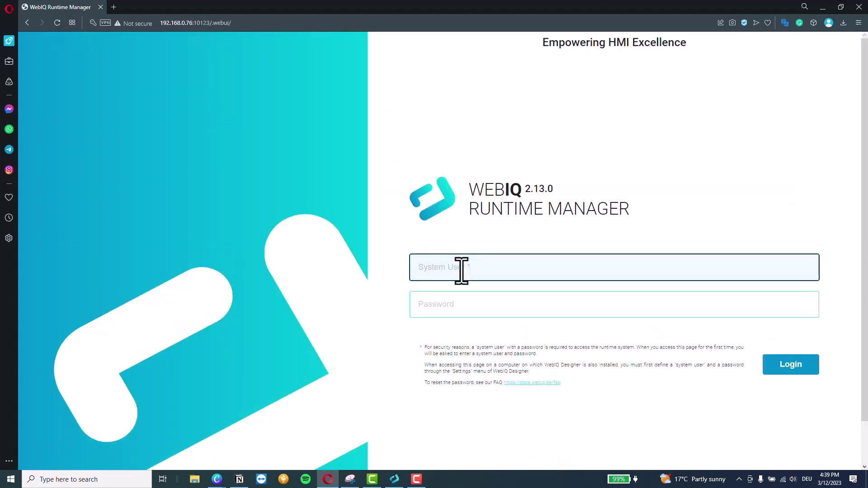
key("Tab")
type("***")
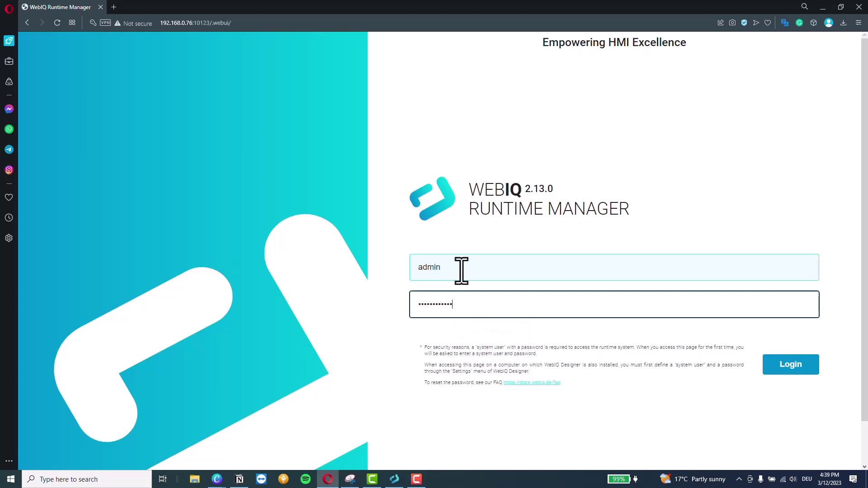
left_click(770, 372)
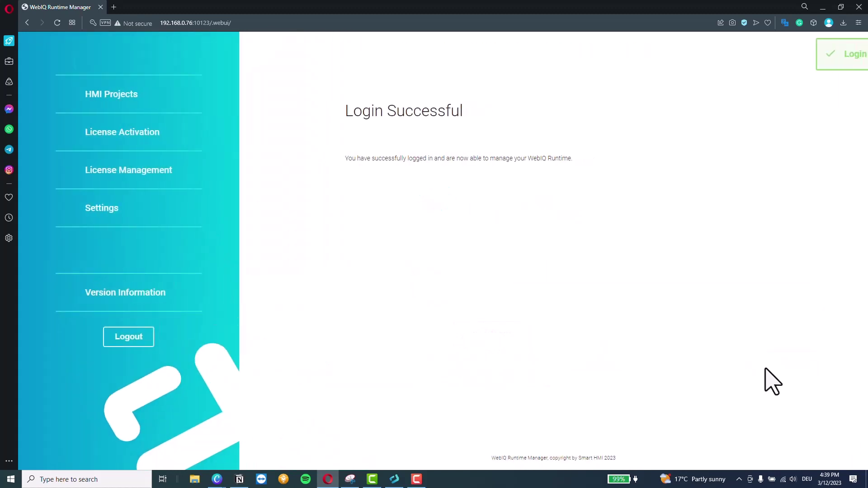
left_click(139, 100)
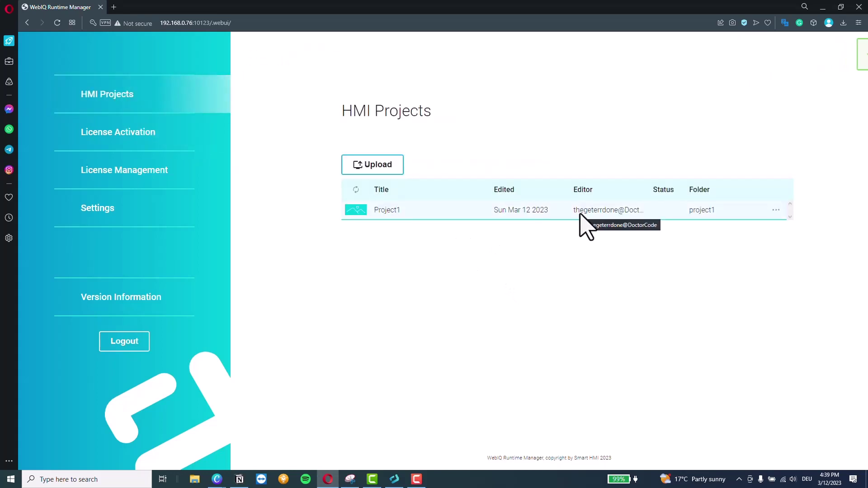
- Start Project1 on the ctrlX CORE runtime and open it in the browser
left_click(776, 210)
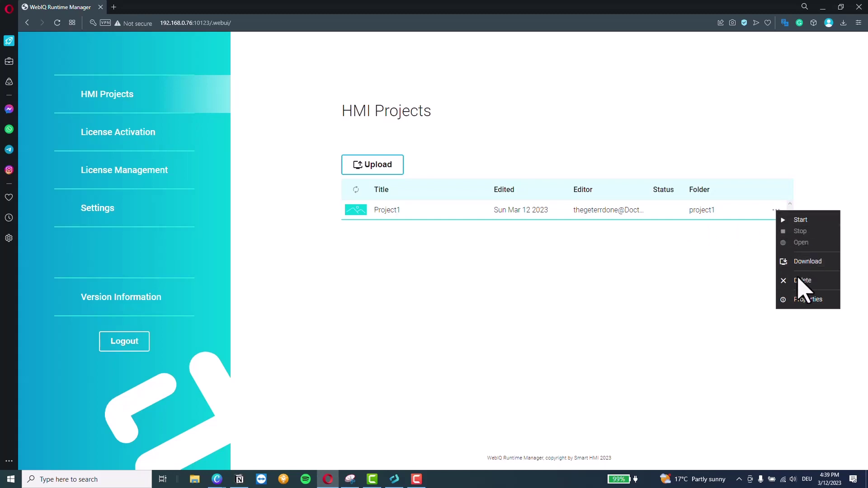
left_click(800, 222)
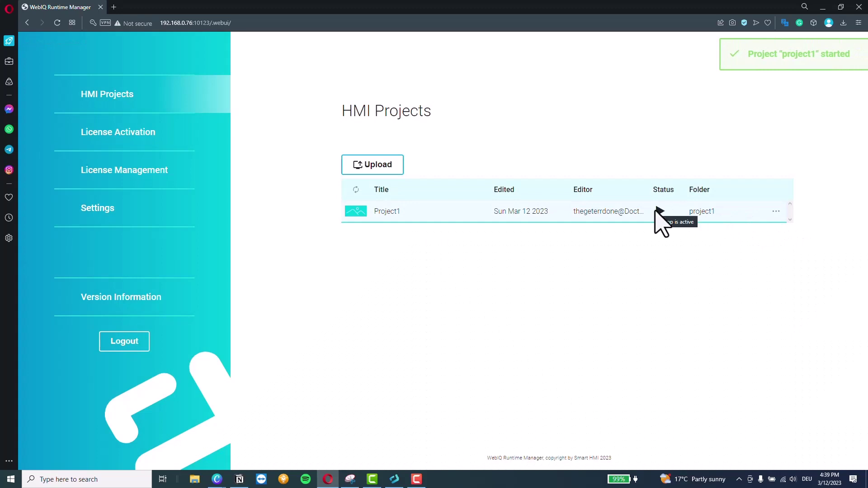
left_click(775, 212)
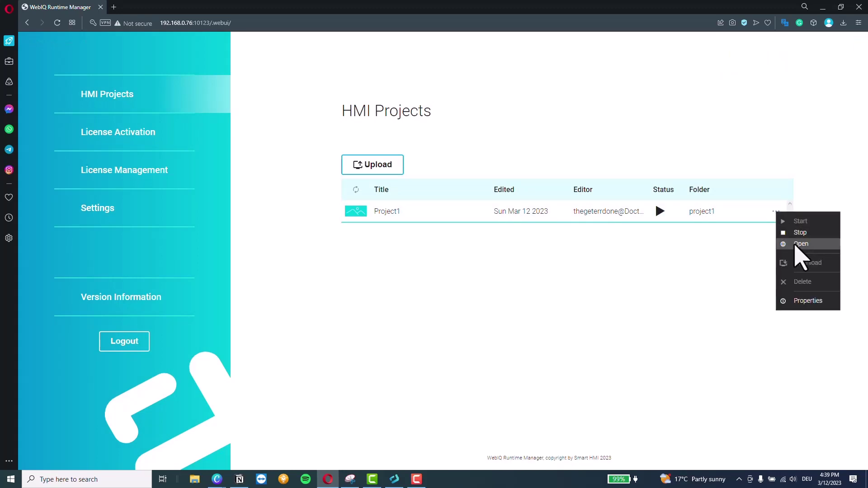
left_click(796, 244)
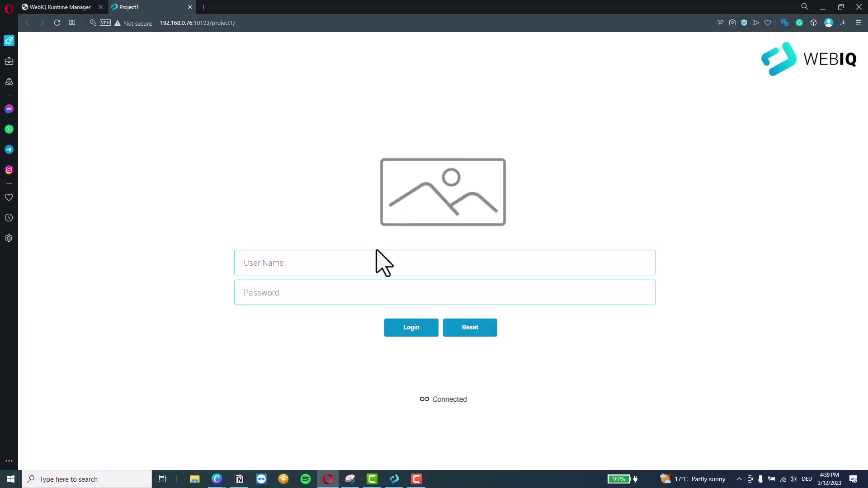
- Log in to the Project1 HMI using the saved user name and password
left_click(341, 271)
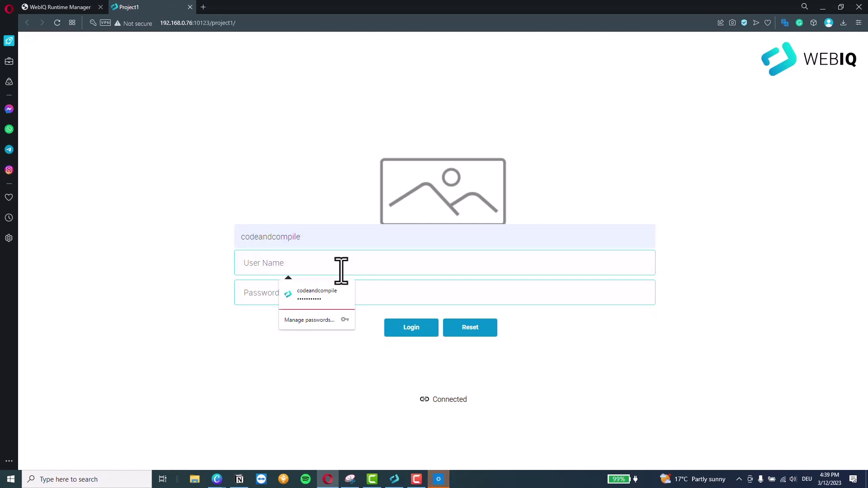
left_click(323, 299)
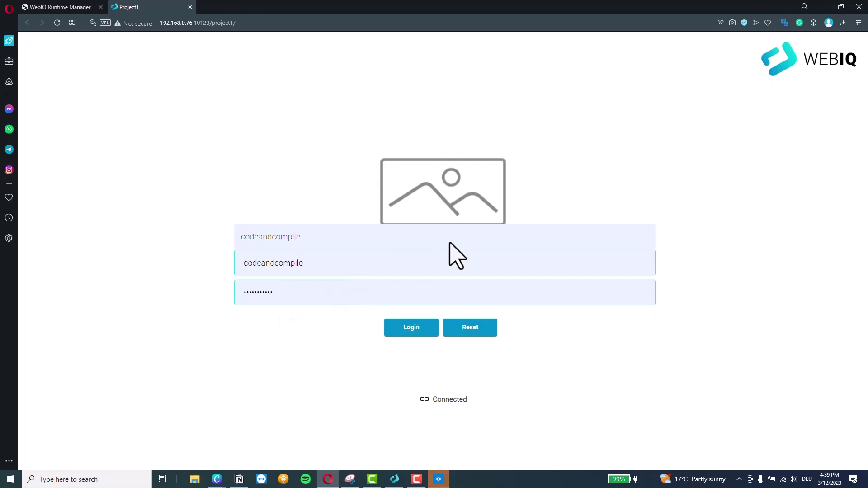
left_click(403, 333)
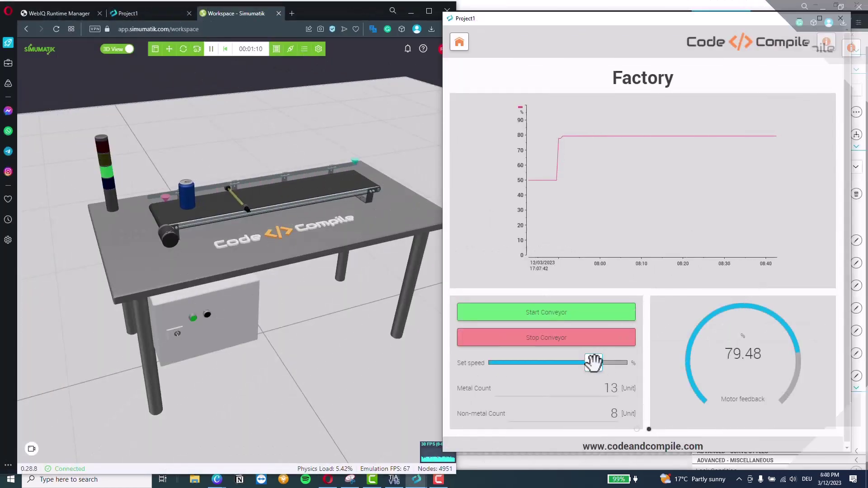
left_click_drag(596, 360, 526, 366)
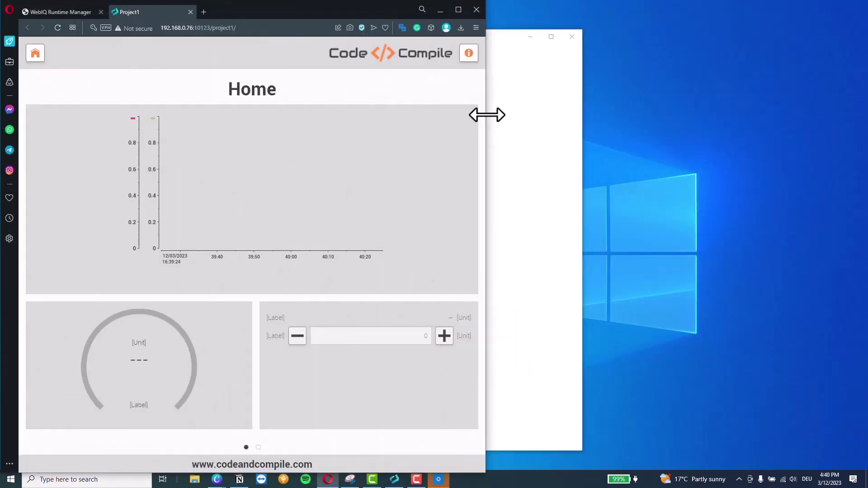
- Widen and maximize the browser window to examine how the deployed Home view adapts to the window size
left_click_drag(487, 115, 651, 158)
left_click(628, 8)
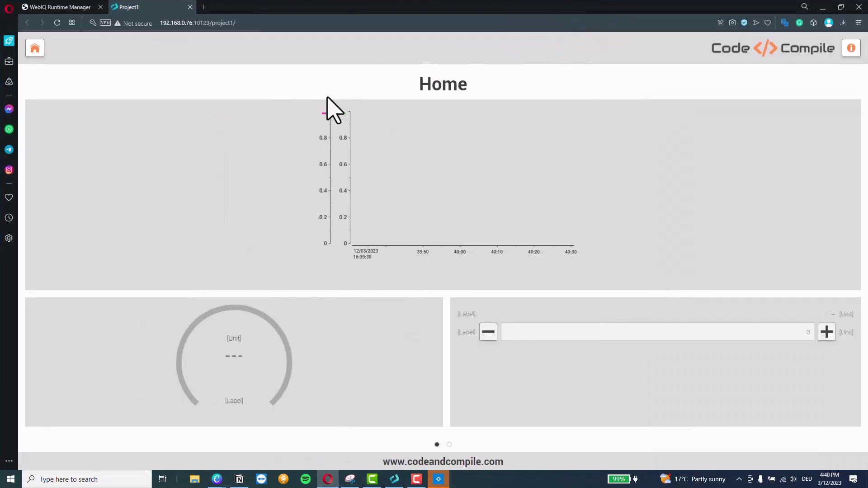
left_click(245, 23)
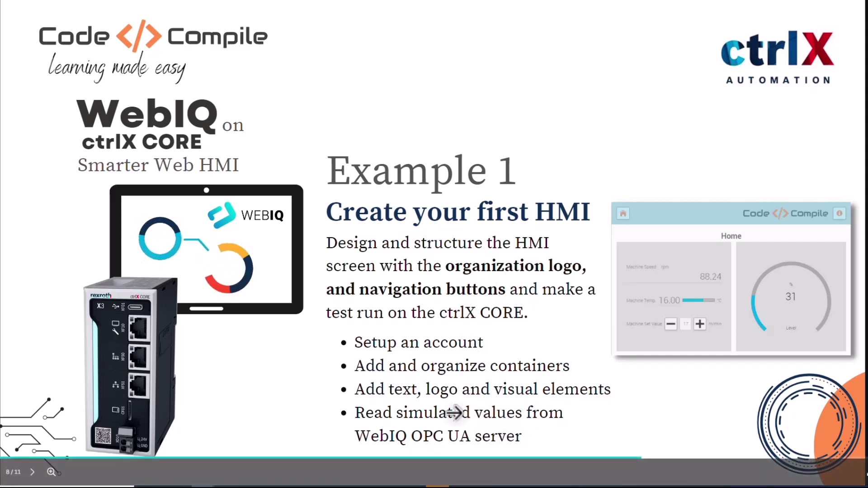
left_click(848, 192)
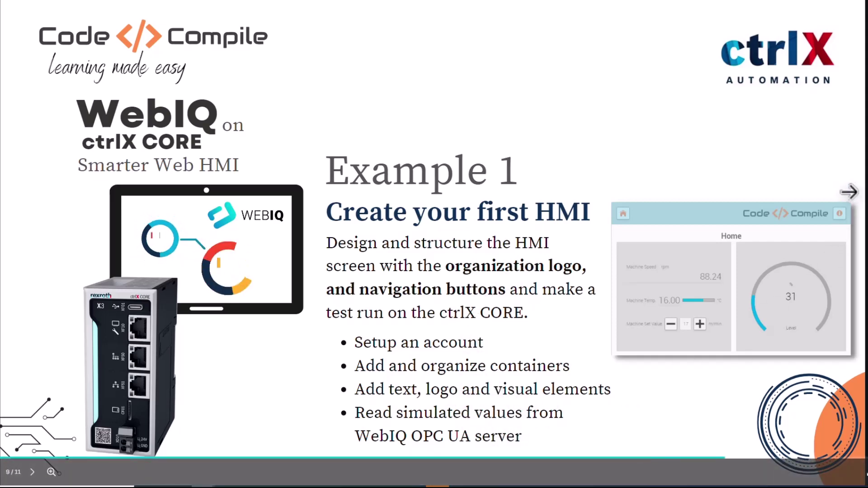